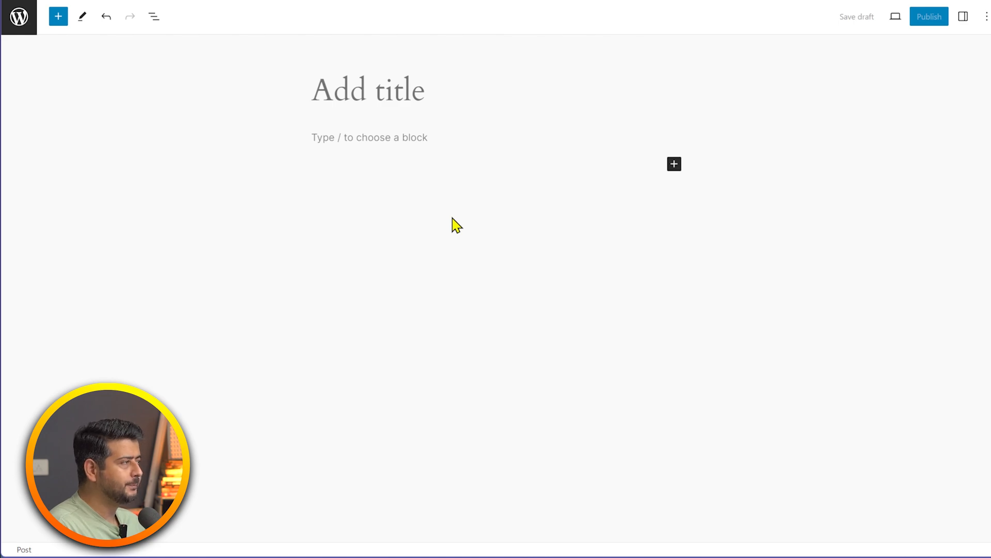
- Title the post "This is the Title" and save it as a draft
left_click(416, 89)
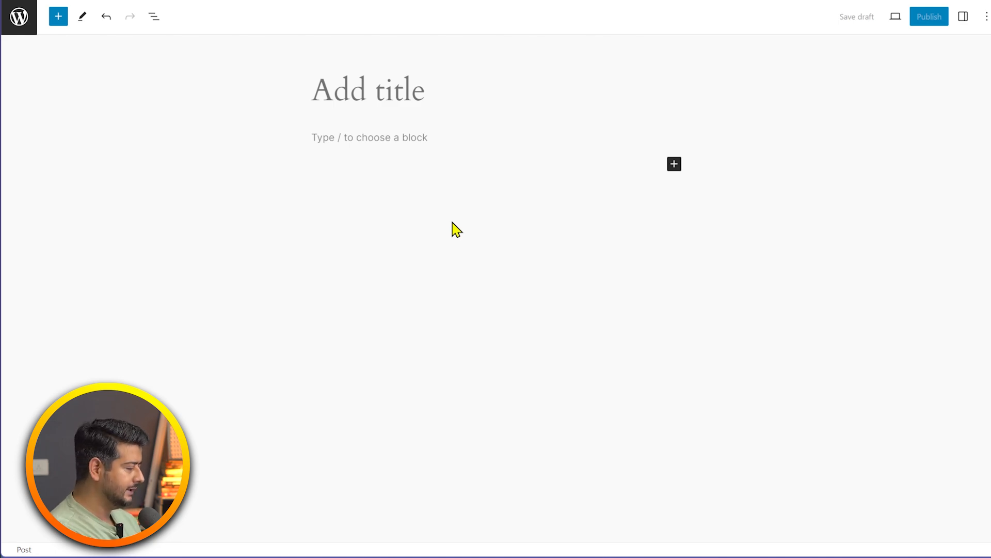
type("This is the T")
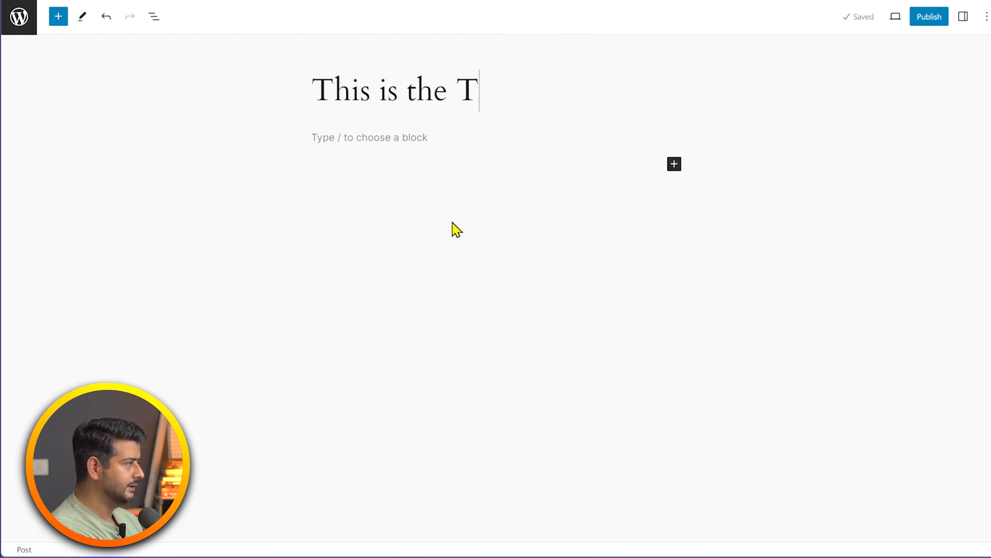
type("itle")
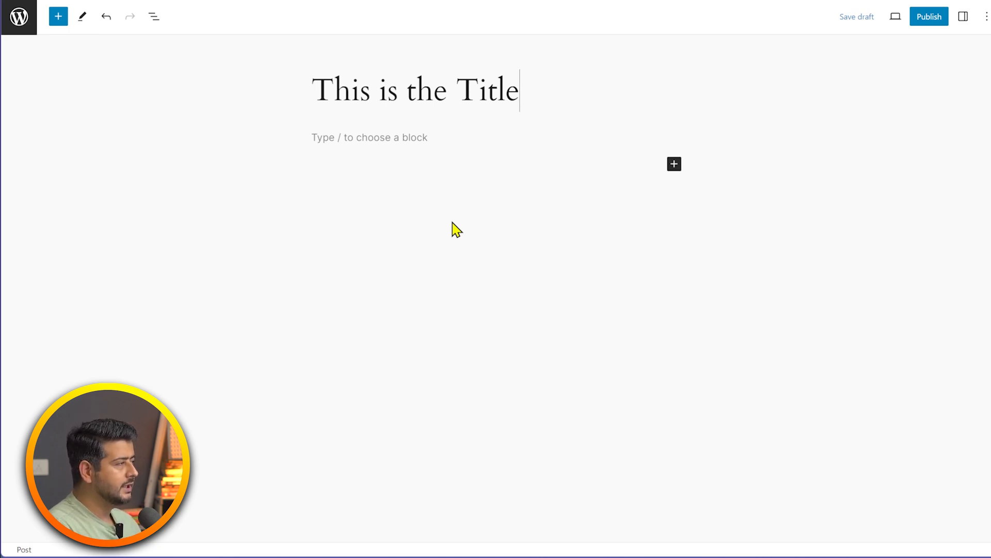
left_click(861, 19)
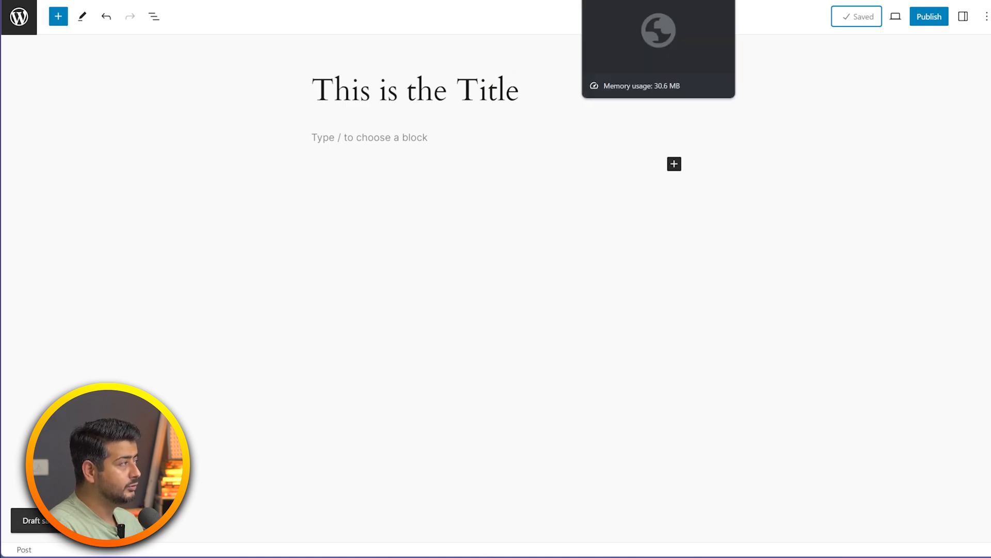
- Reload the post's preview page to check the title, and return to the post editor
left_click(641, 1)
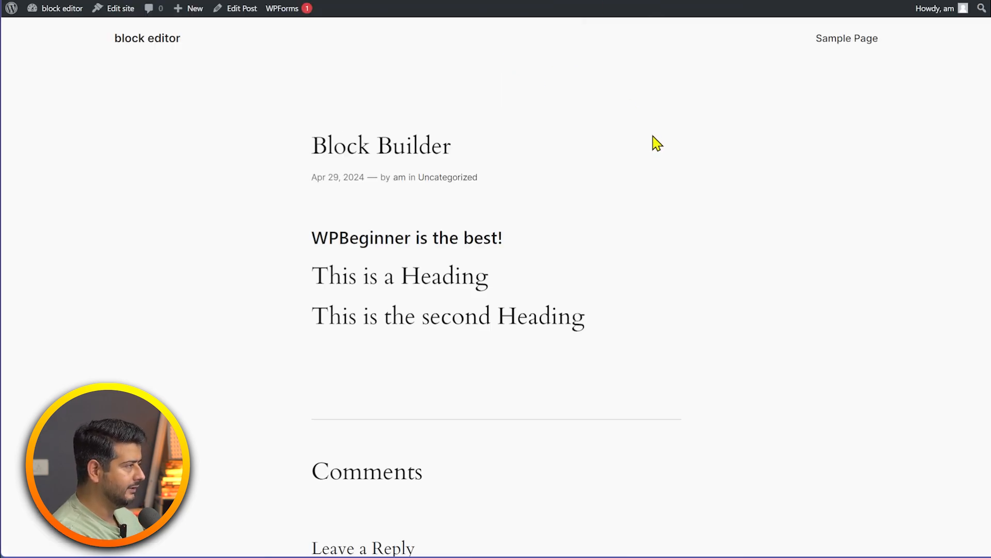
key("F5")
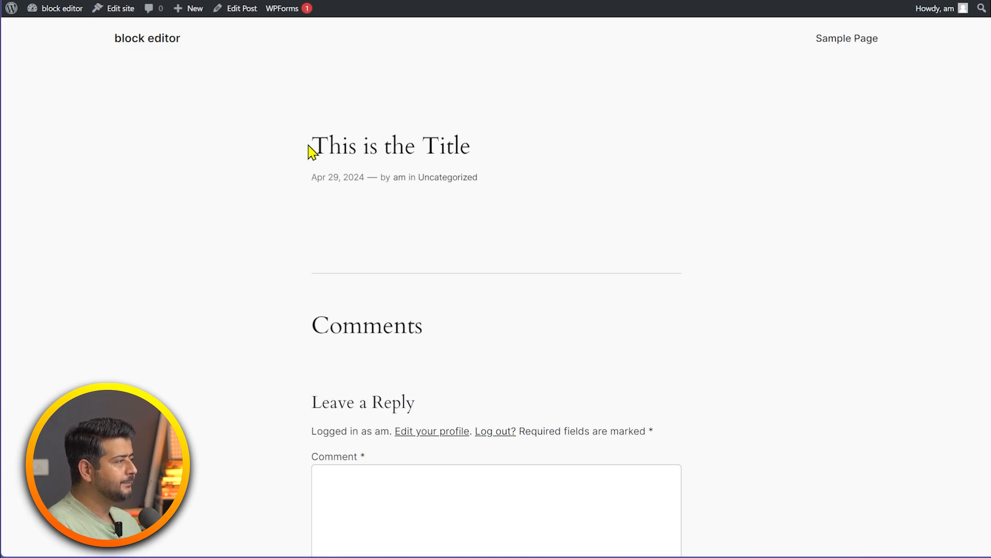
left_click_drag(305, 147, 476, 156)
left_click(490, 158)
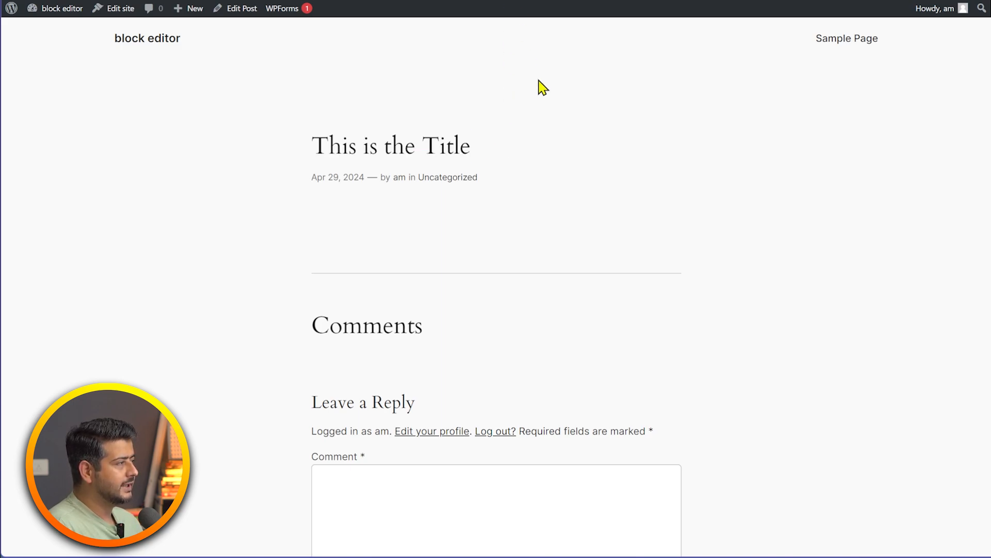
left_click(548, 1)
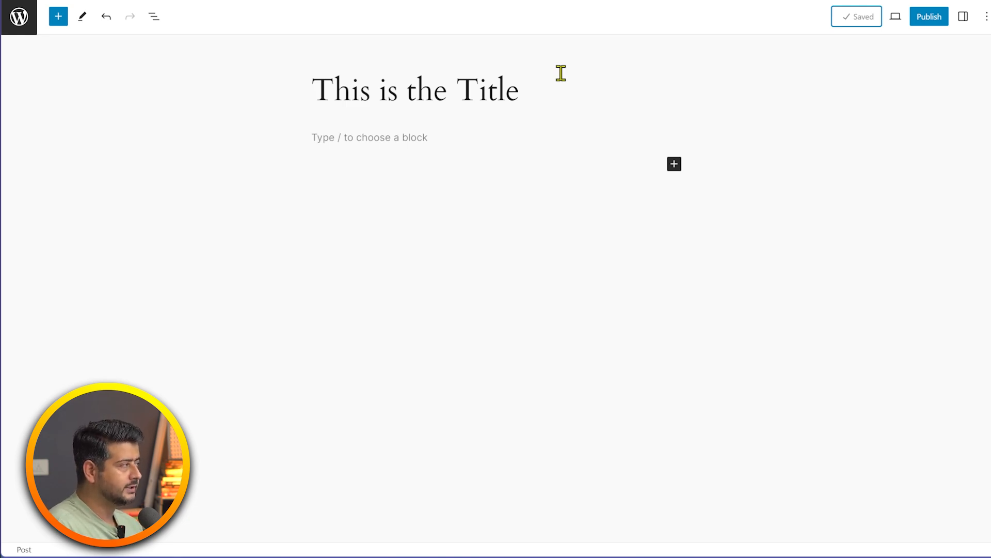
- Write "WPBeginner is the best" in the empty paragraph block below the title
left_click(394, 142)
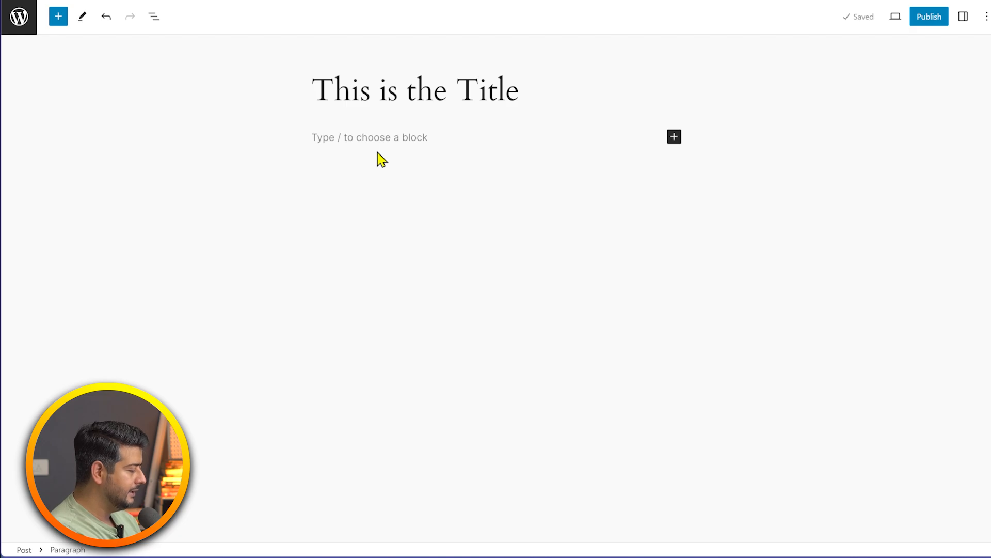
type("WPBegin")
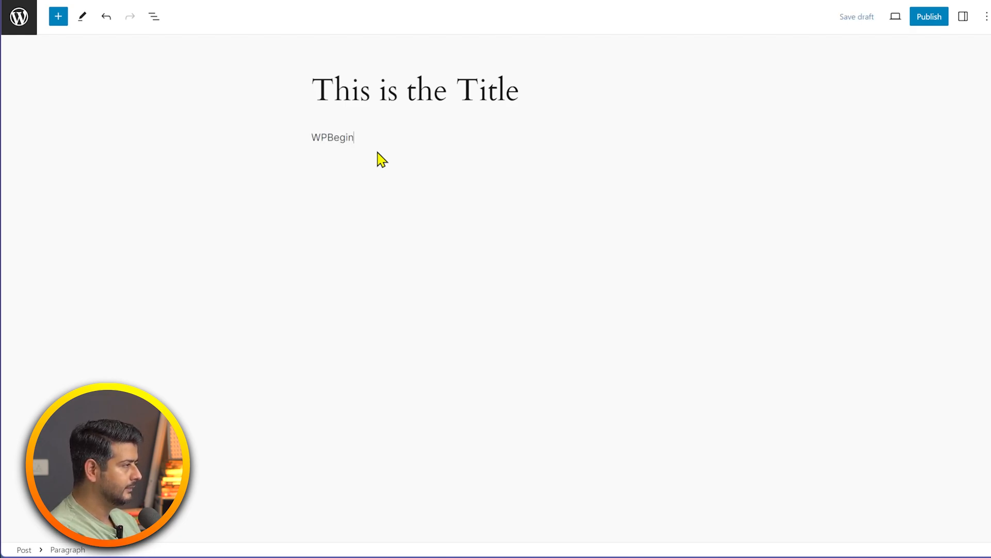
type("ner is the best")
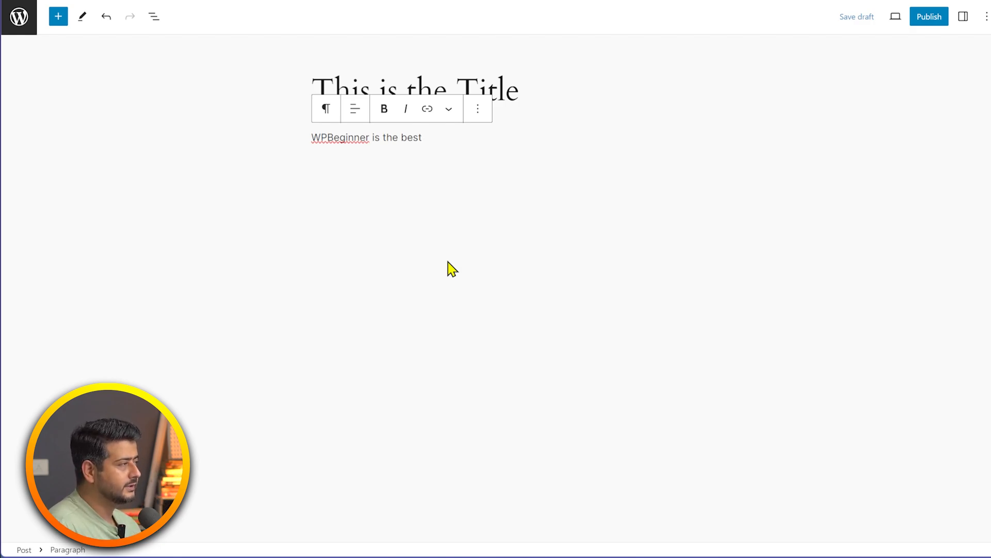
left_click(440, 226)
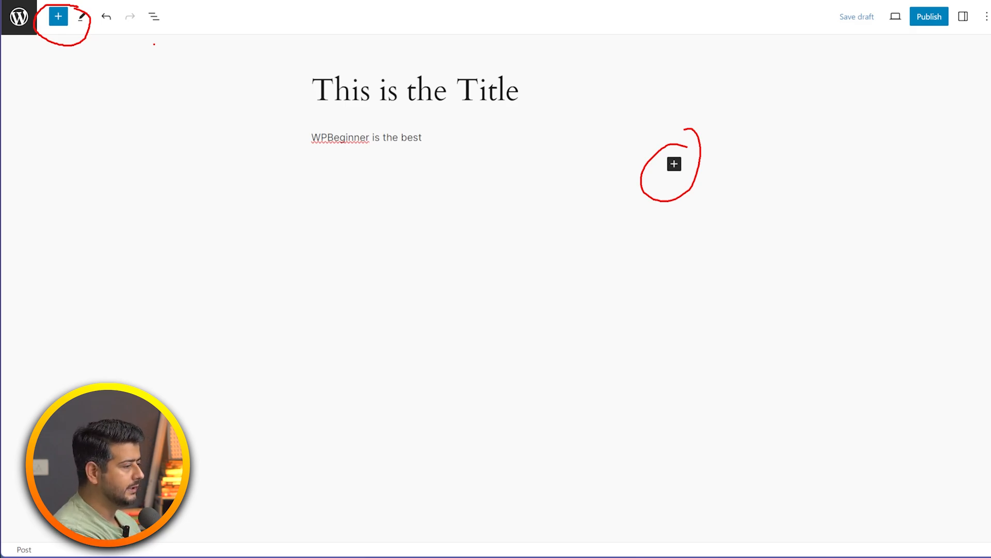
- Browse the full block library and add two Heading blocks below the paragraph
left_click(675, 166)
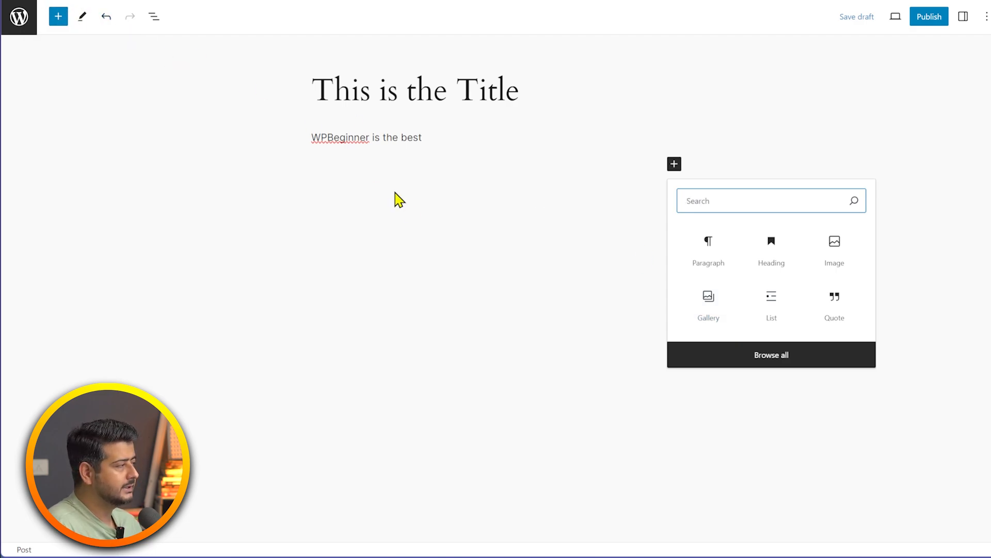
left_click(782, 355)
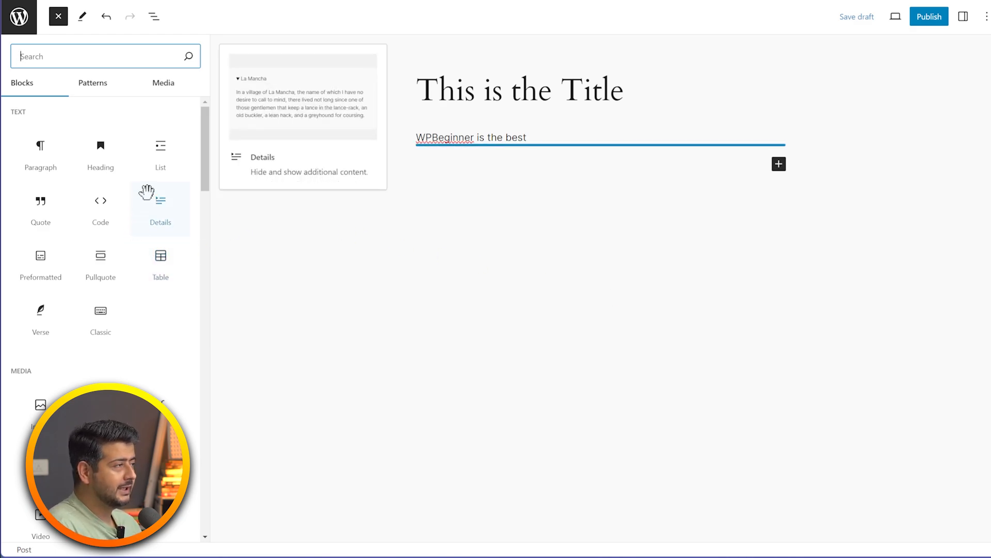
scroll(146, 196, "down", 15)
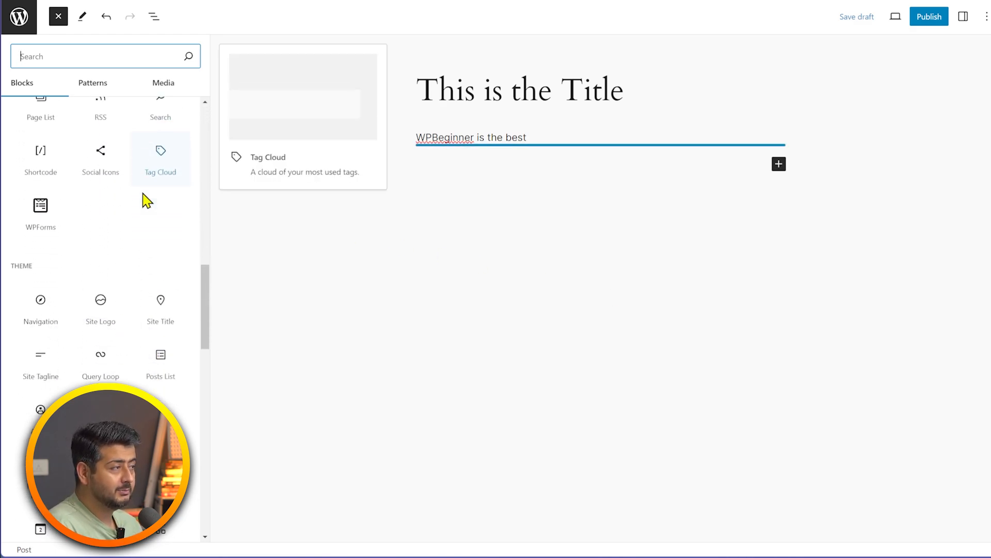
scroll(143, 196, "down", 10)
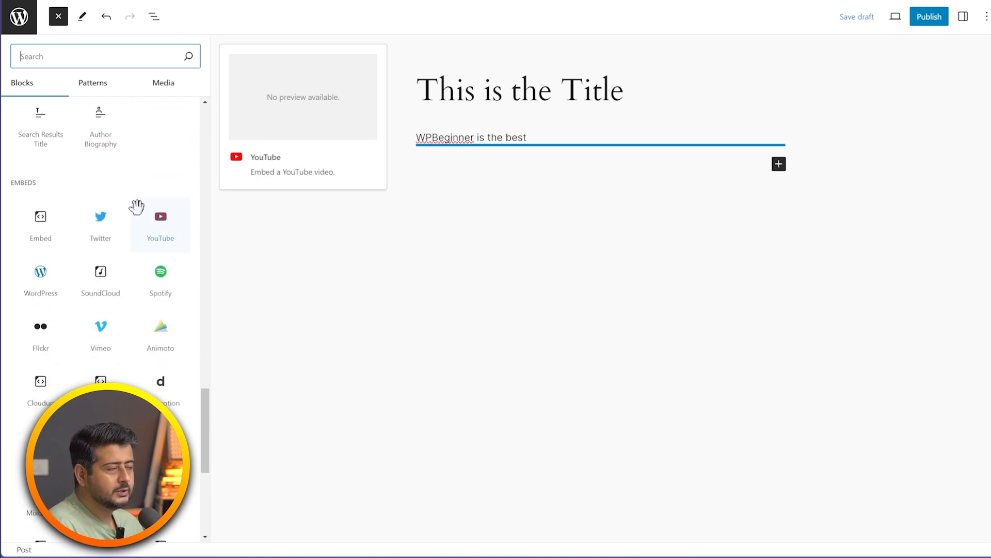
scroll(137, 206, "down", 10)
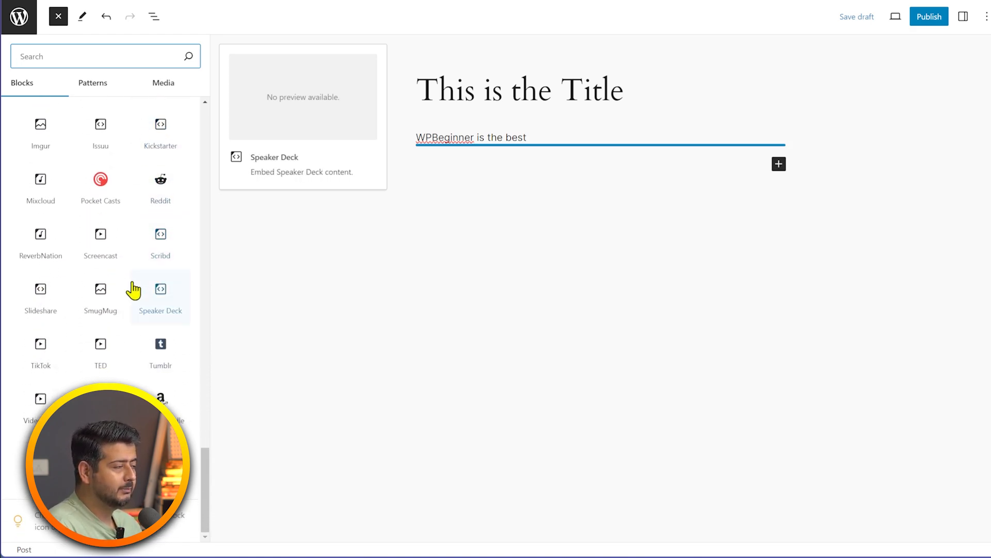
scroll(137, 305, "up", 10)
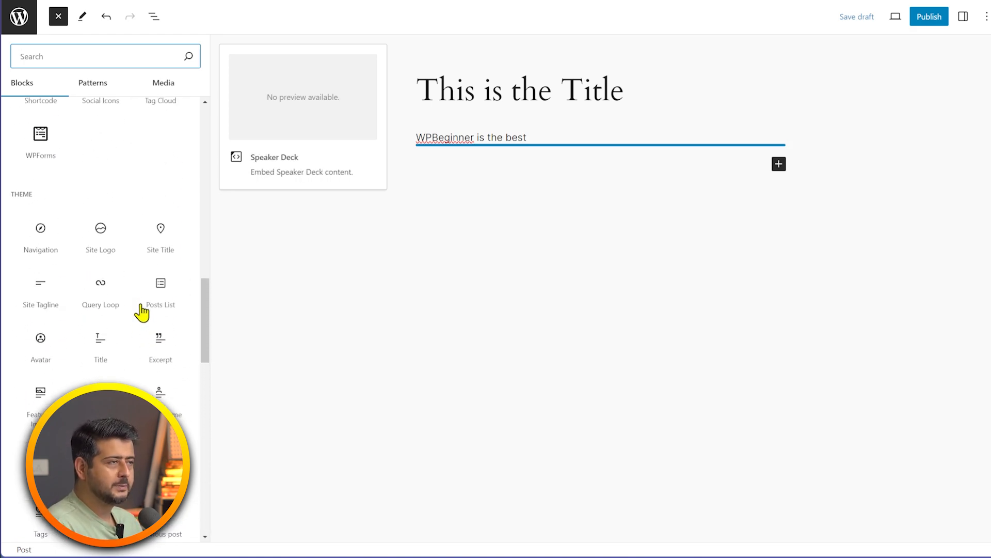
scroll(140, 311, "up", 10)
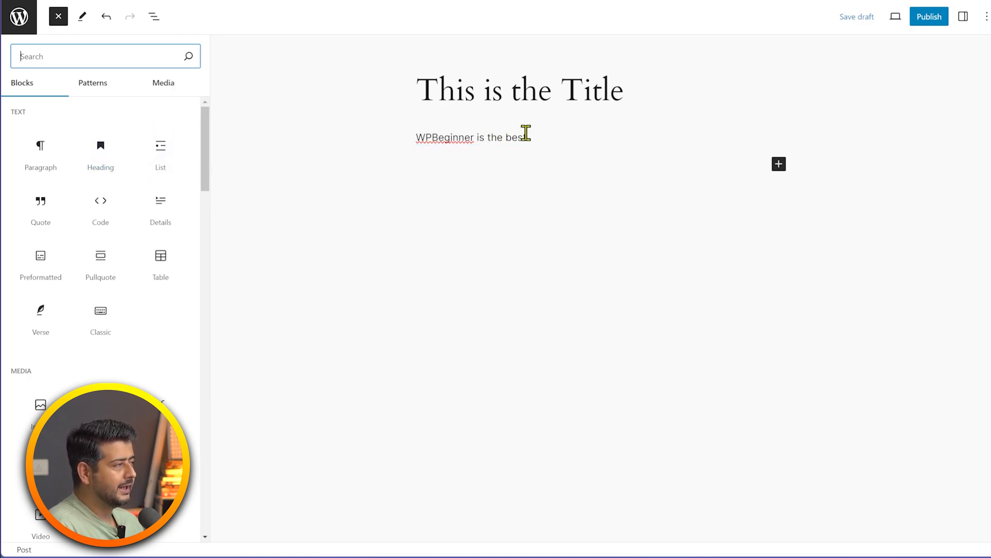
left_click(96, 139)
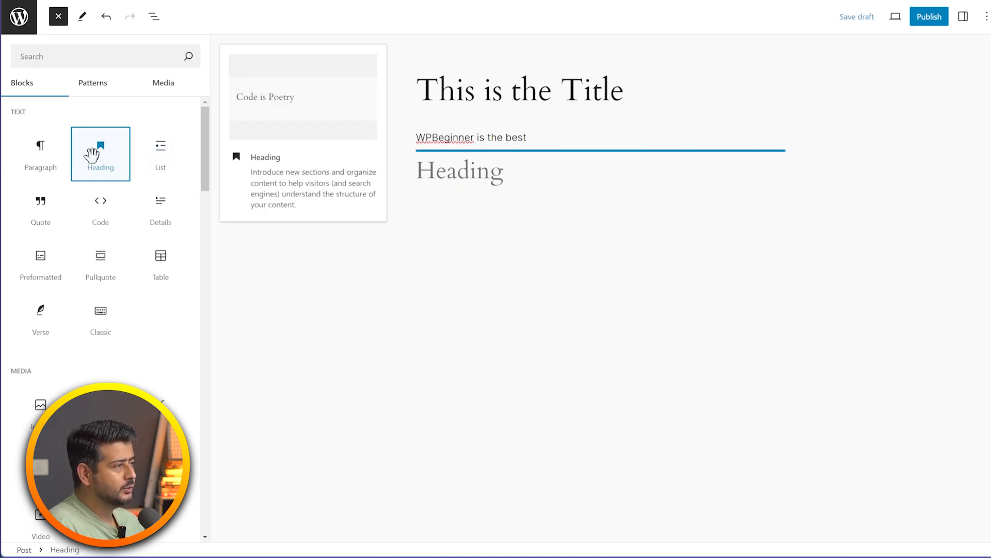
left_click_drag(92, 154, 444, 157)
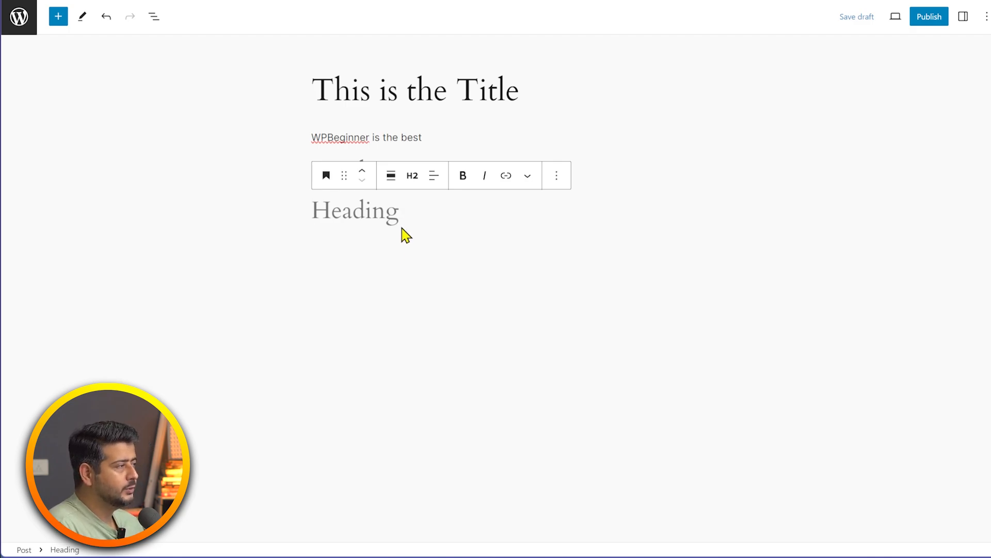
- Delete the second Heading block and enter "This is a heading" in the remaining one
left_click(371, 133)
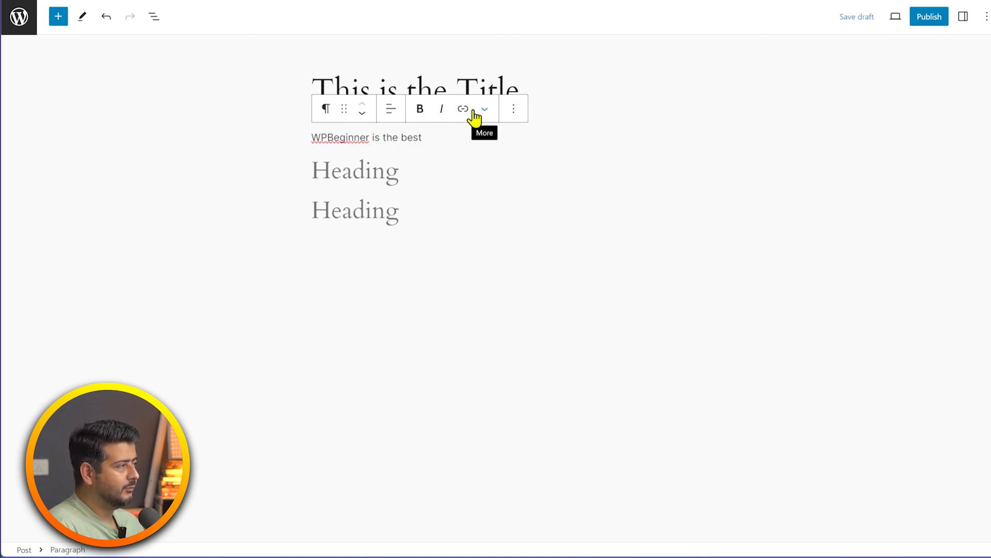
left_click(401, 206)
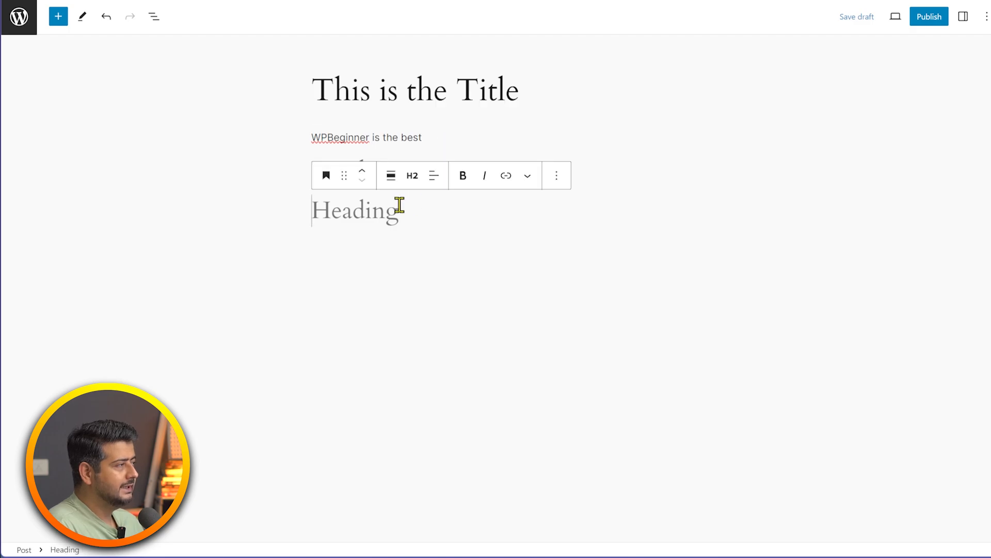
left_click(557, 178)
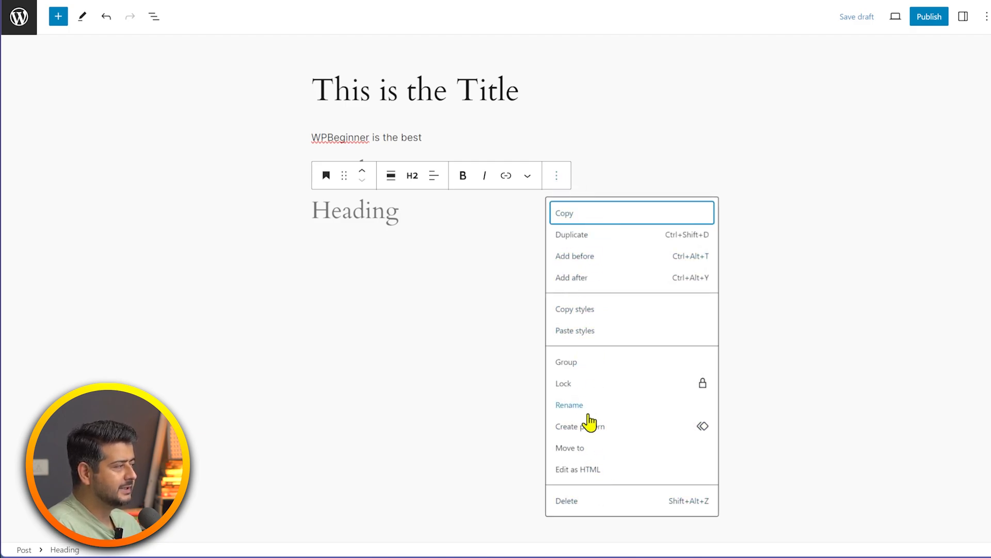
left_click(575, 507)
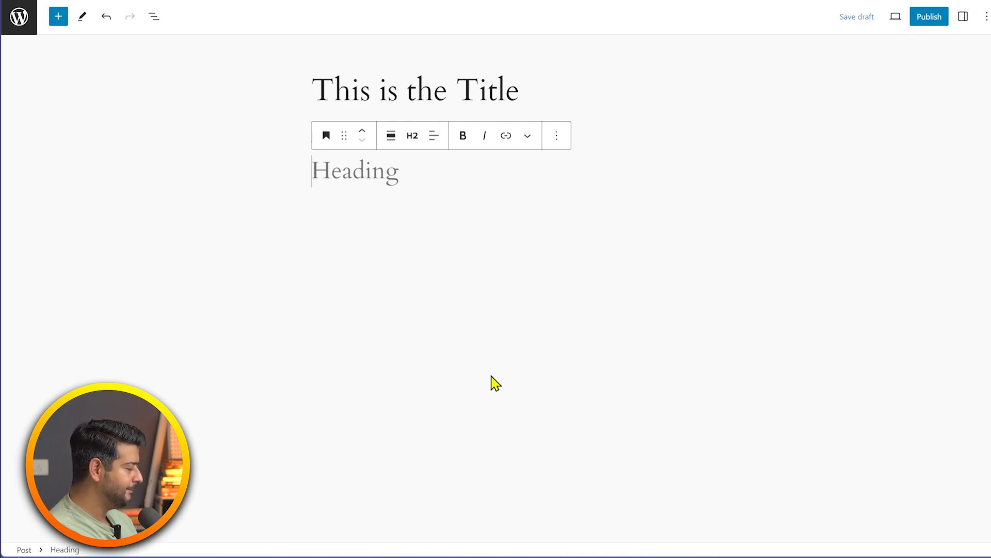
type("This is a ")
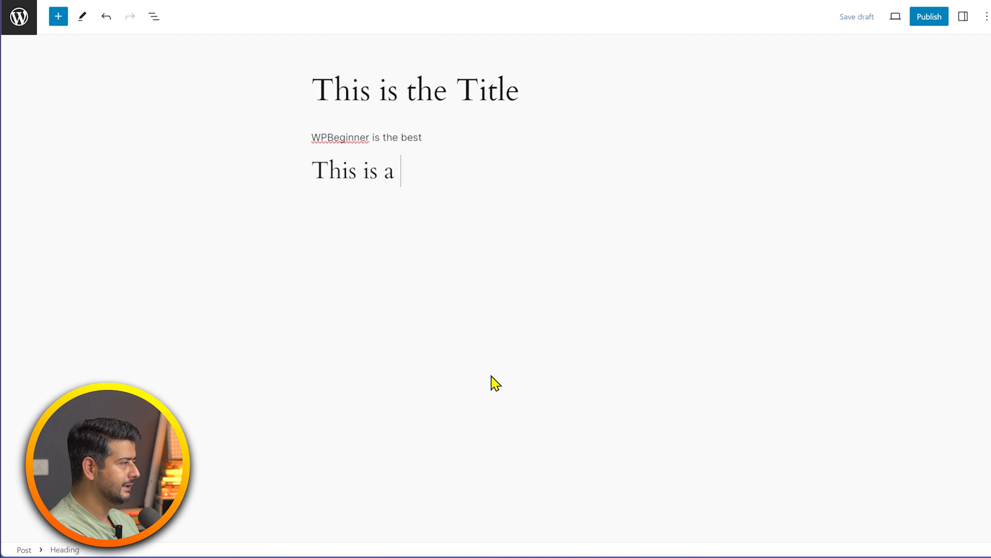
type("heading")
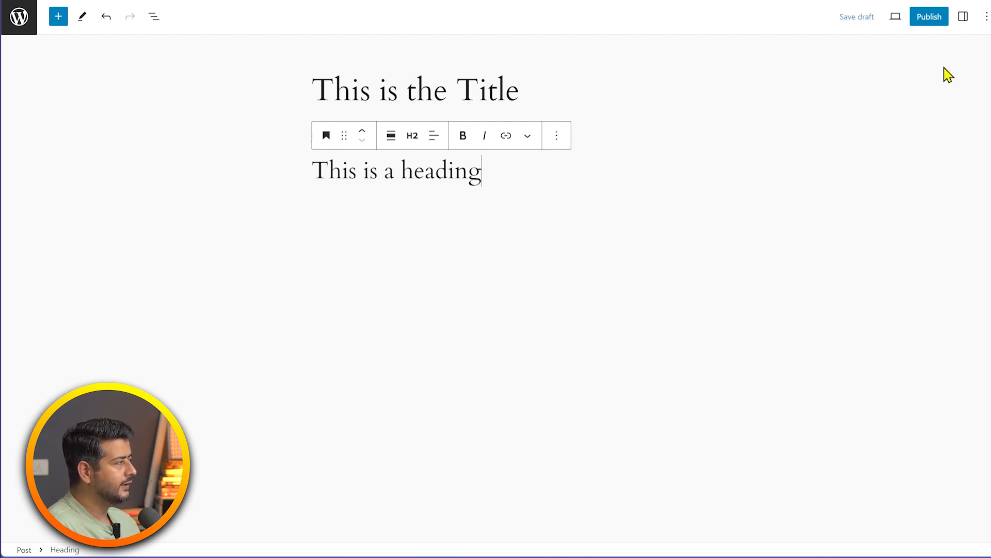
- Show the settings sidebar, compare the heading's block settings with the post settings, and collapse and re-expand the post summary
left_click(964, 17)
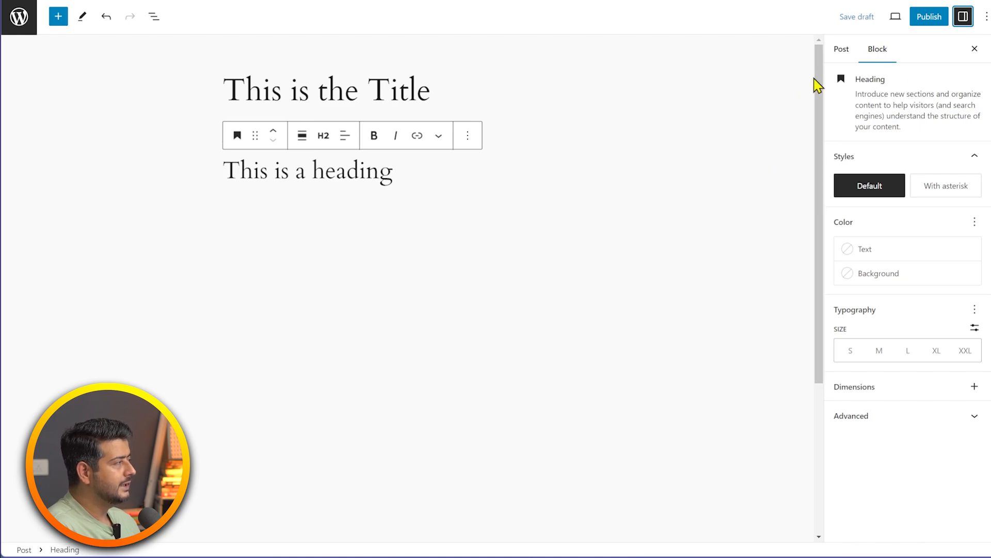
left_click(845, 54)
left_click(880, 57)
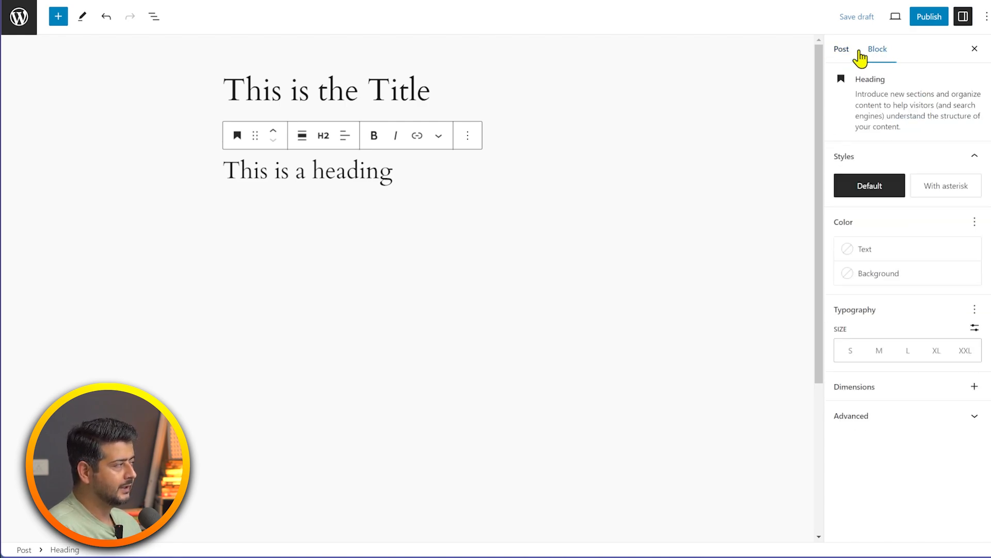
left_click(844, 54)
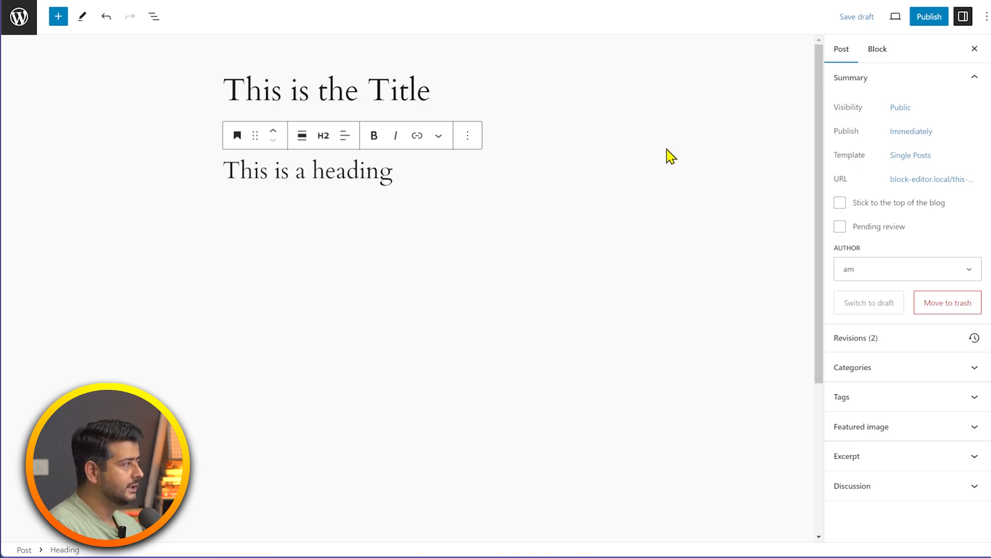
left_click(936, 80)
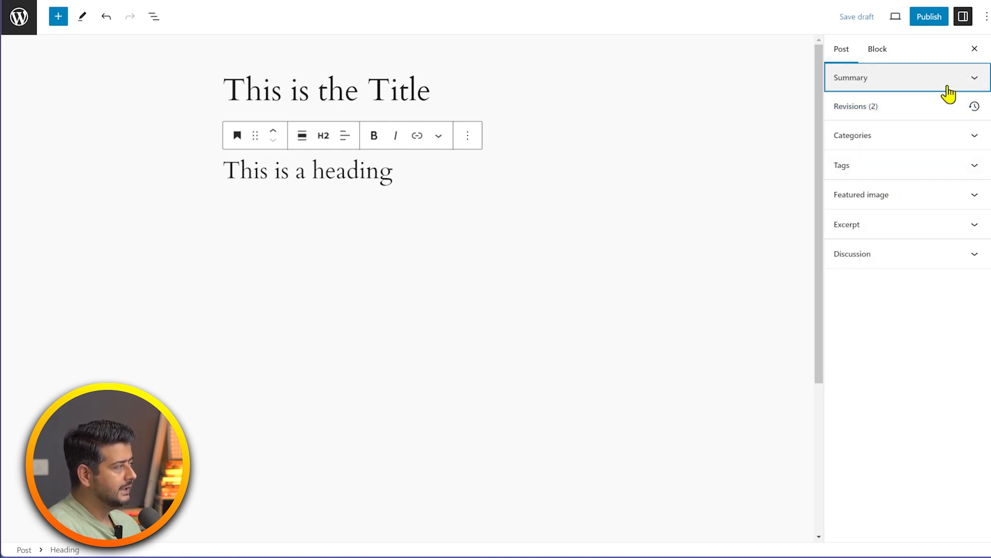
left_click(949, 94)
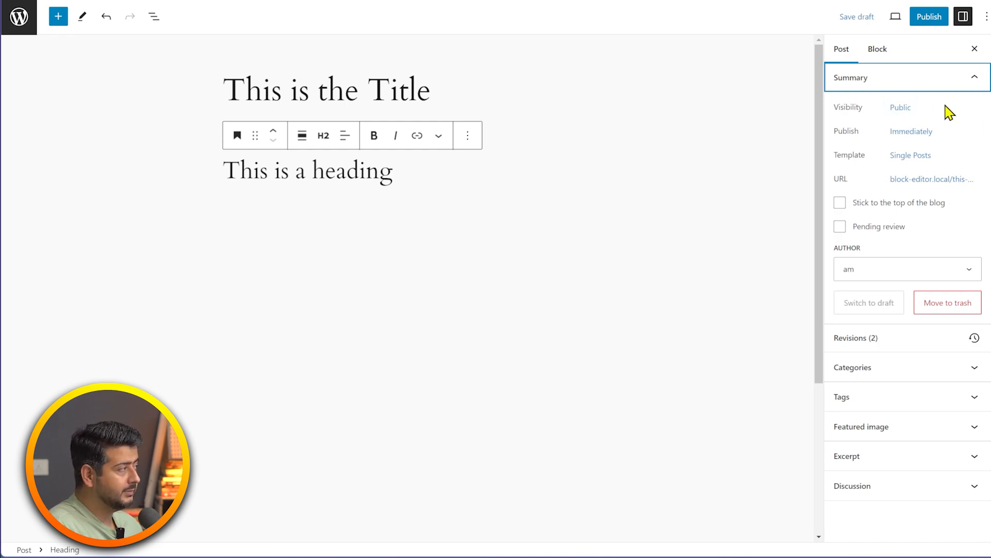
- Review the post's visibility options without changing them, and open its publish date and time settings
left_click(902, 108)
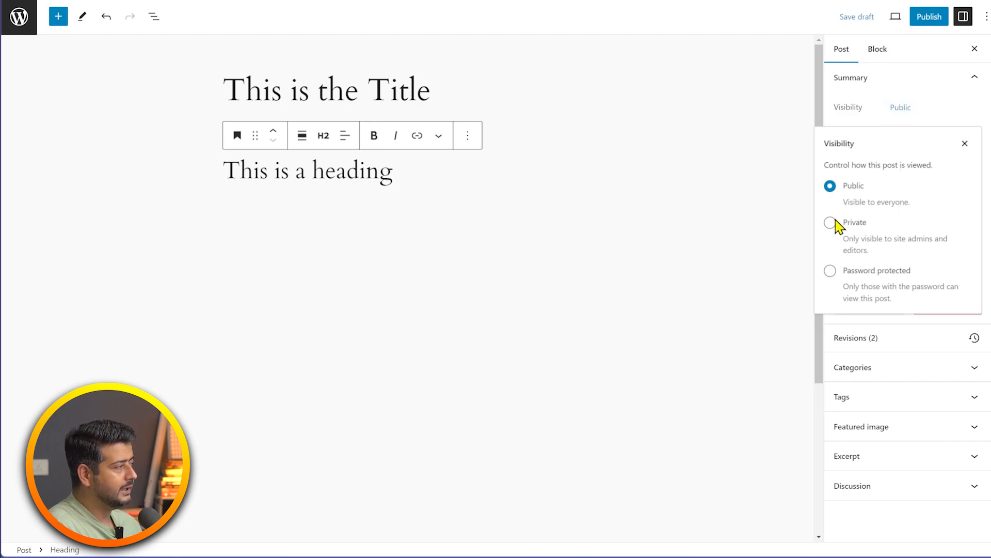
left_click(964, 144)
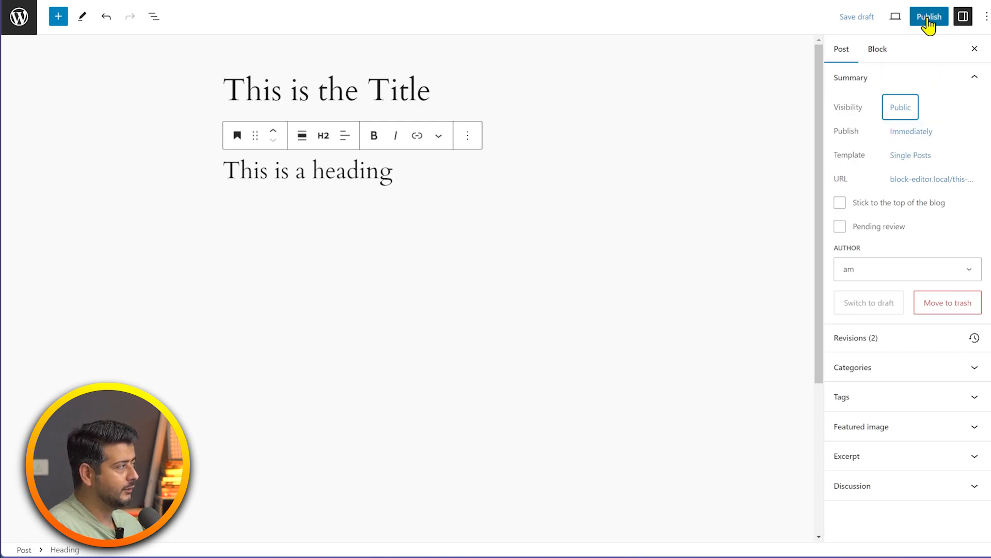
left_click(926, 136)
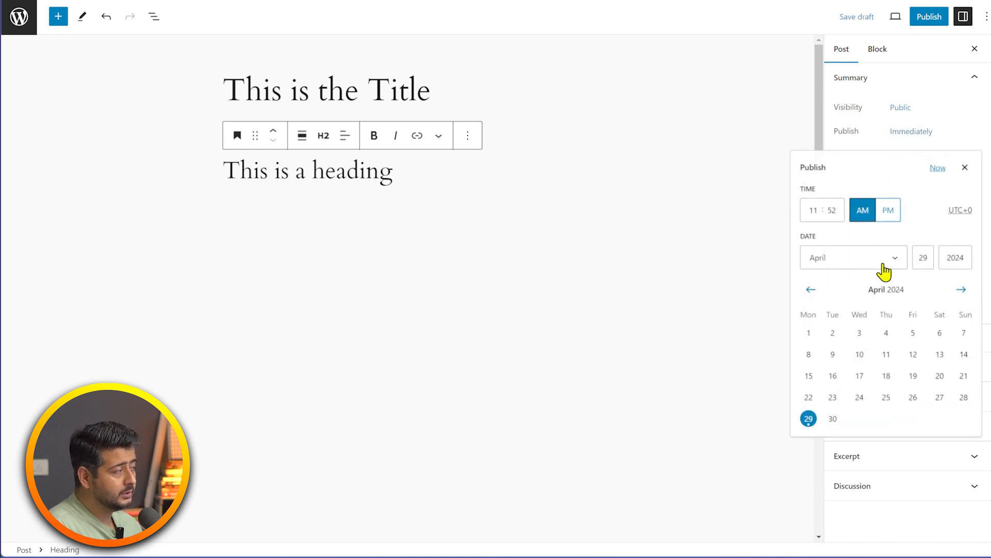
- Close the publish date settings and change the post's permalink slug to "title"
left_click(968, 169)
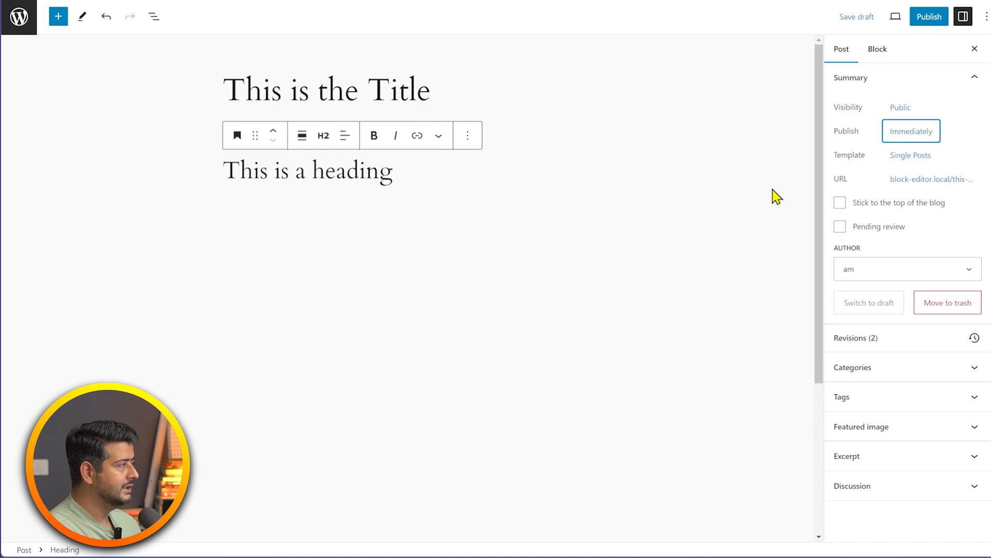
left_click(938, 181)
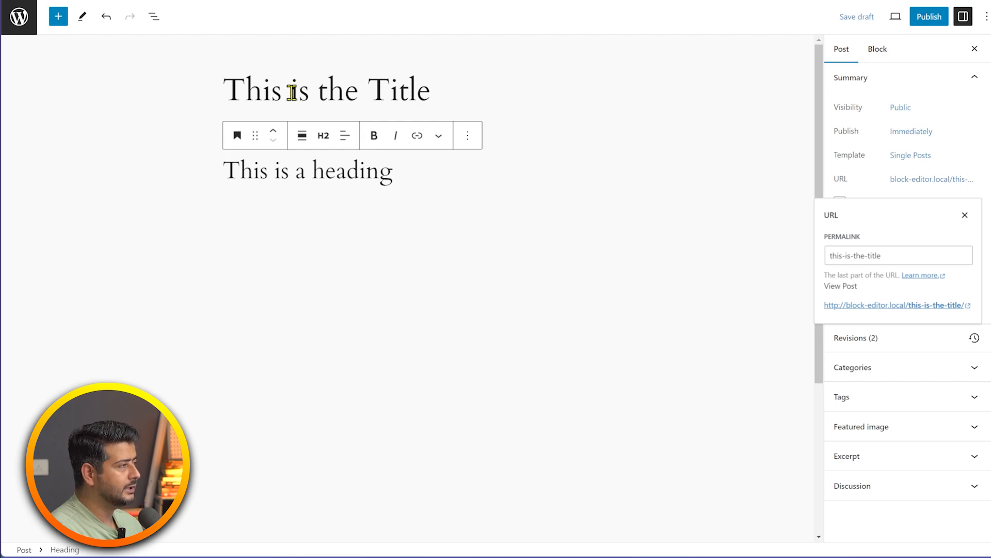
left_click(890, 253)
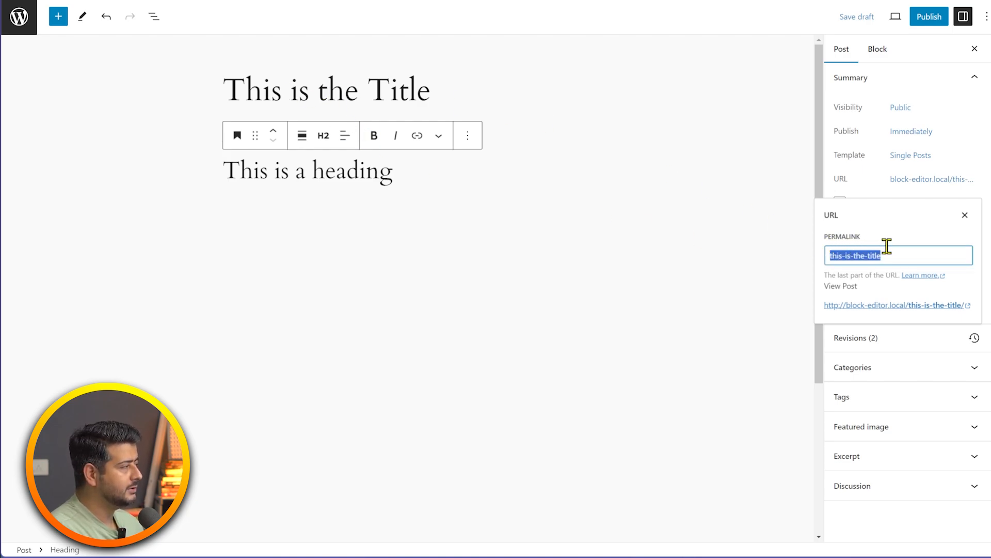
type("title")
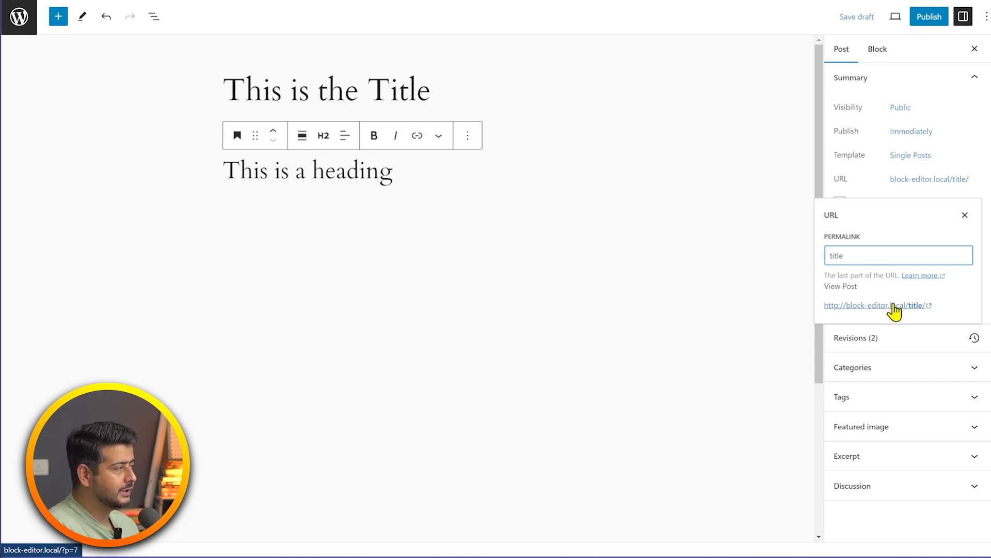
left_click(964, 217)
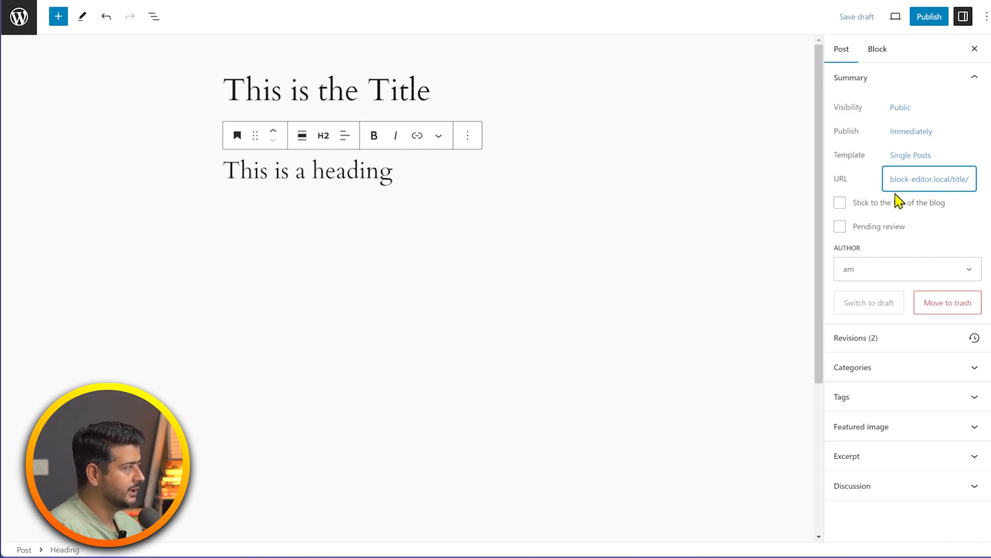
- Collapse the post summary and try to open the post's revisions, choosing to stay in the editor
left_click(880, 84)
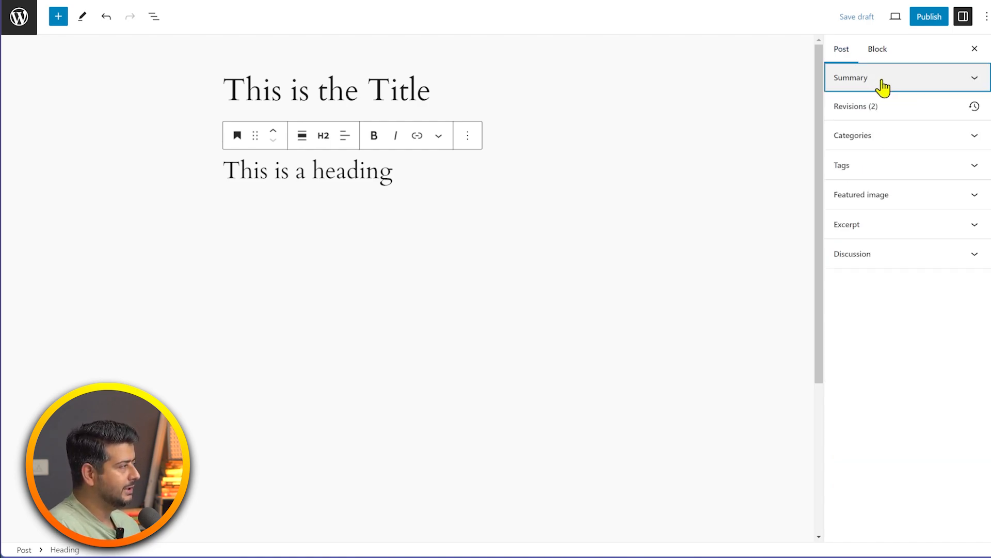
left_click(900, 111)
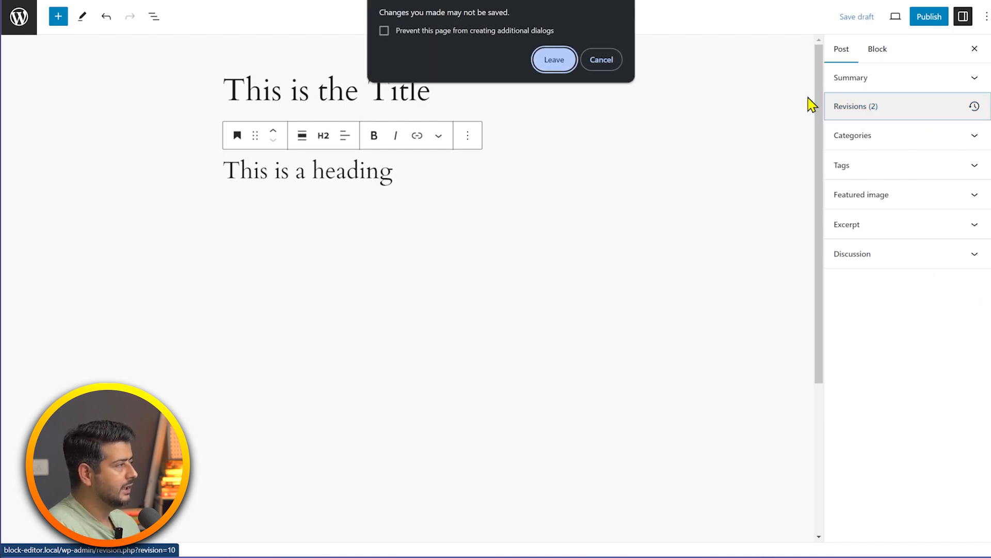
left_click(614, 61)
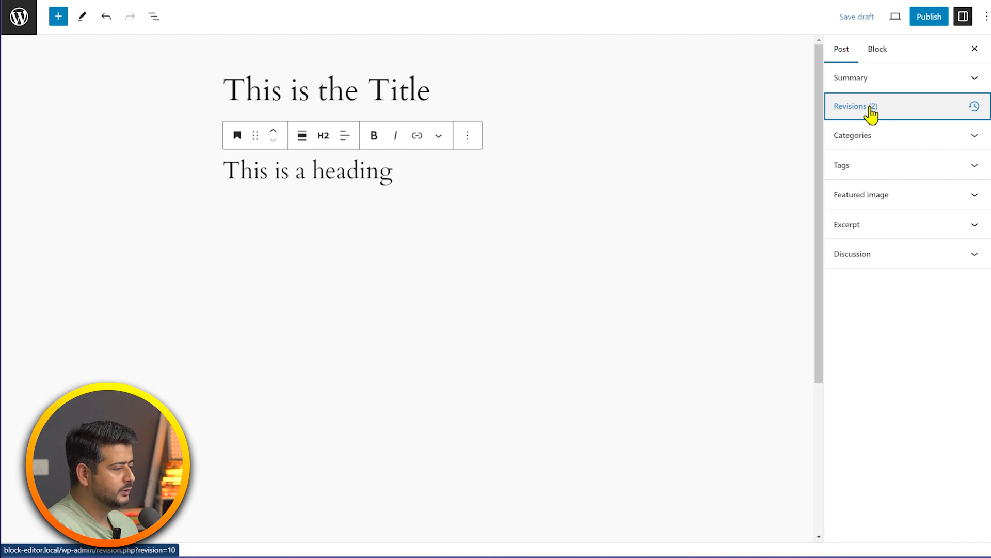
- Examine the post's category options, including the form for a new category, and its tag settings
left_click(934, 138)
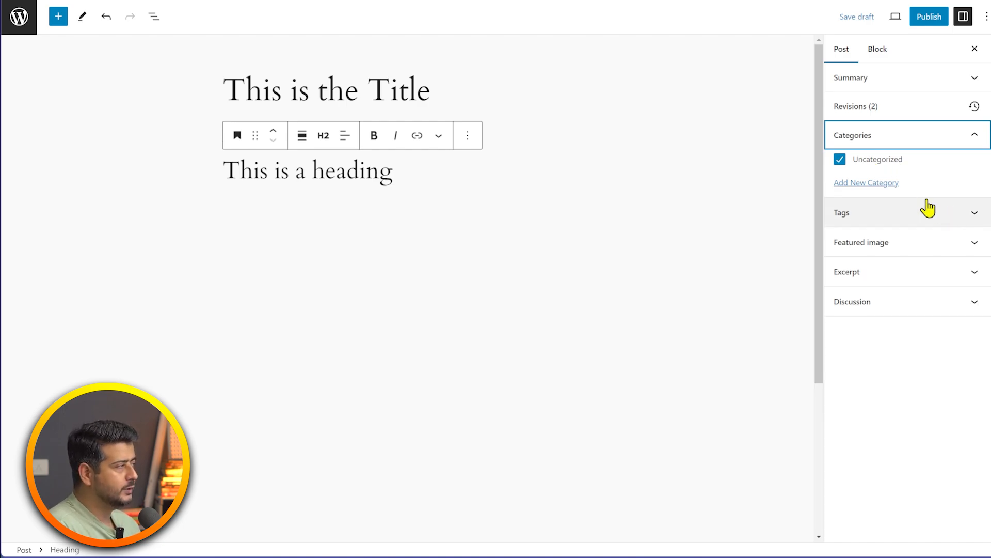
left_click(877, 184)
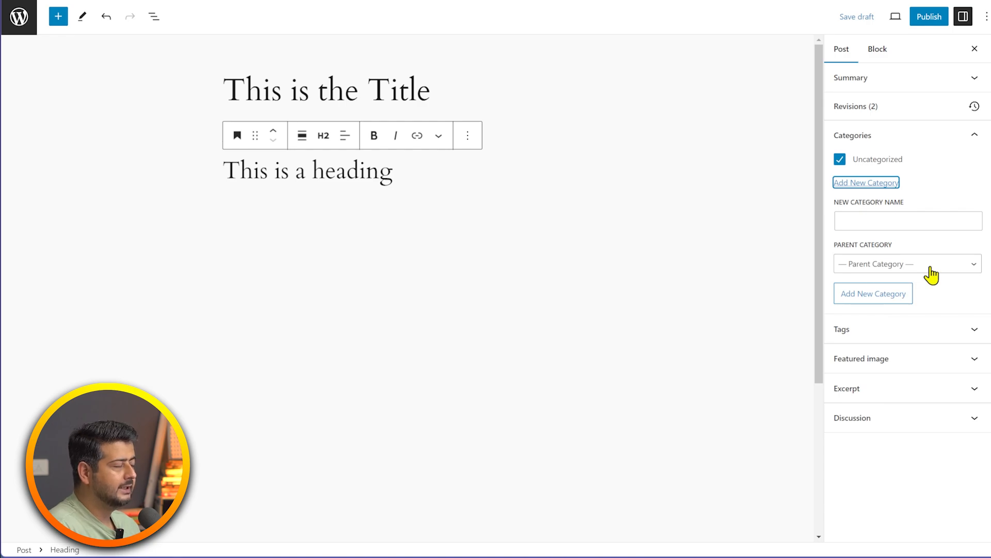
left_click(907, 144)
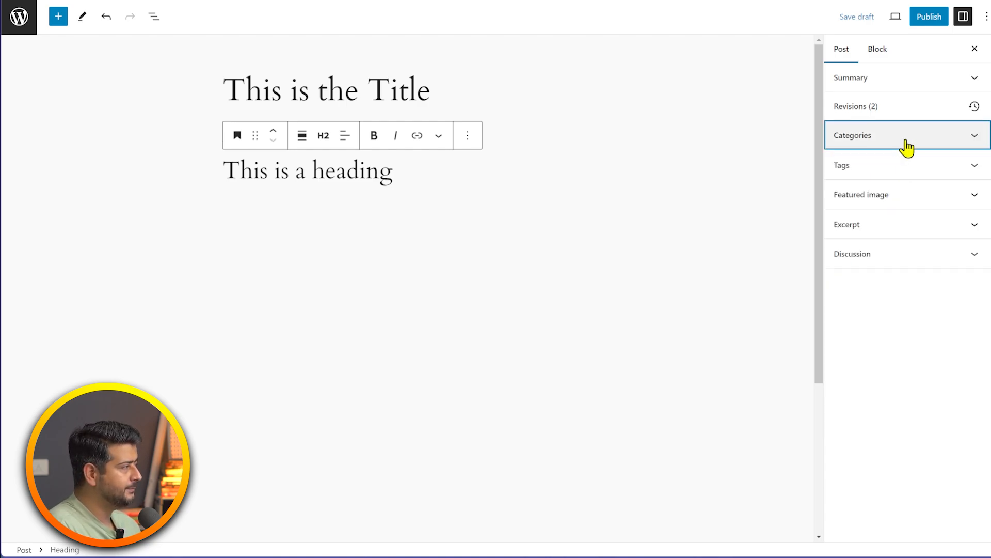
left_click(900, 173)
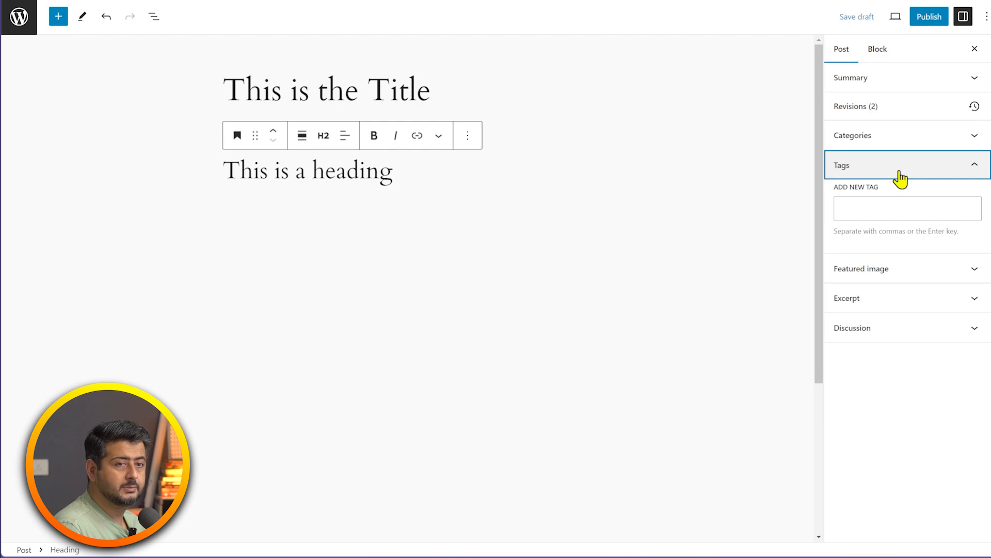
left_click(912, 168)
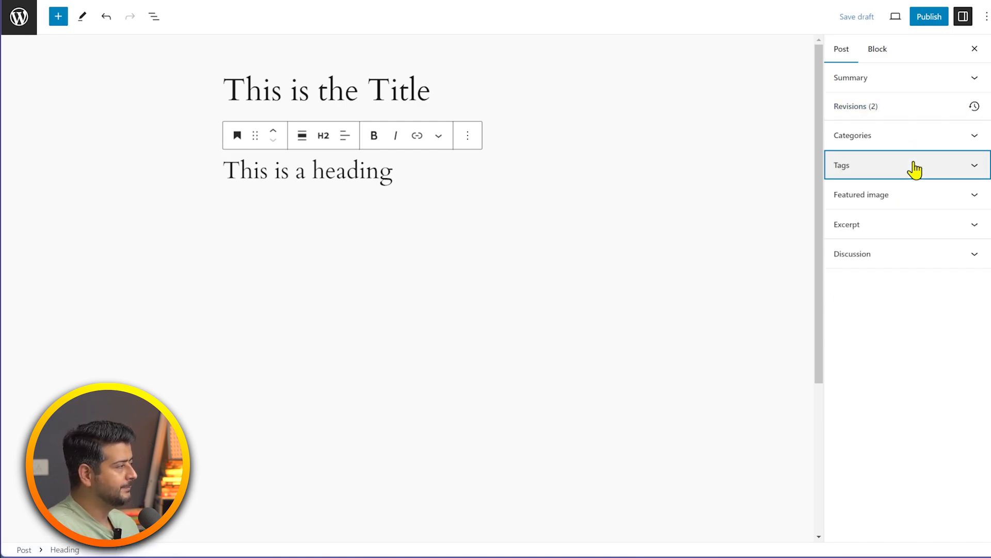
- Examine the post's featured image, excerpt and discussion settings without changing them
left_click(909, 201)
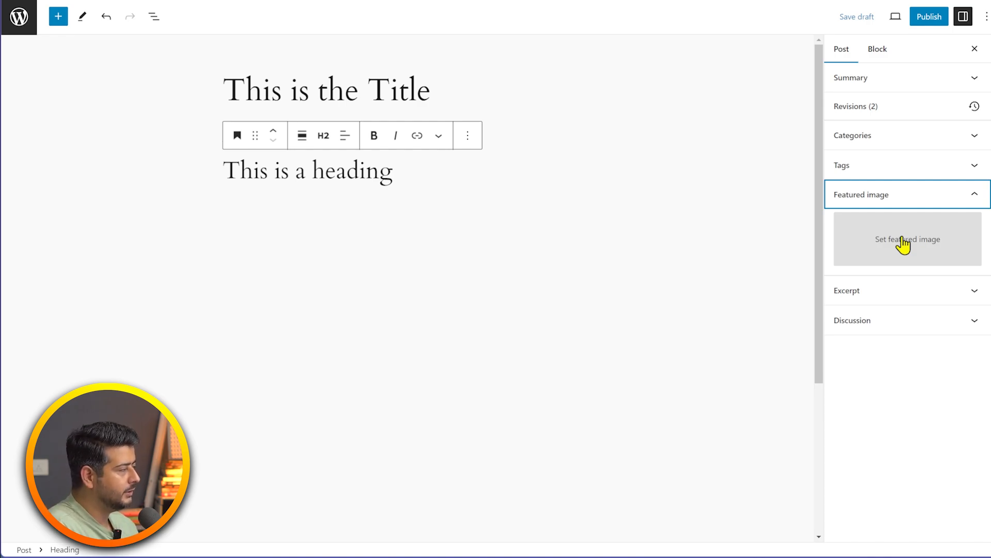
left_click(911, 201)
left_click(897, 230)
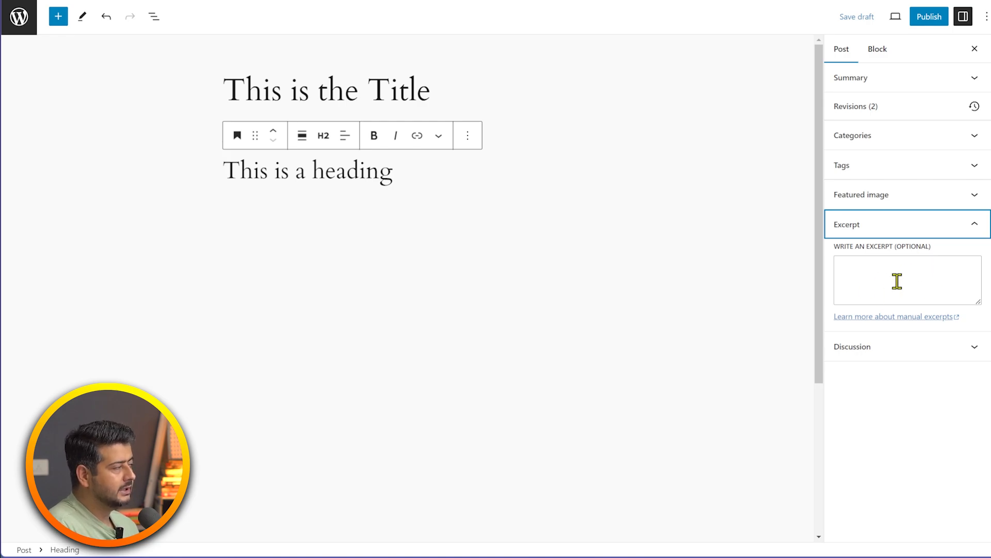
left_click(906, 356)
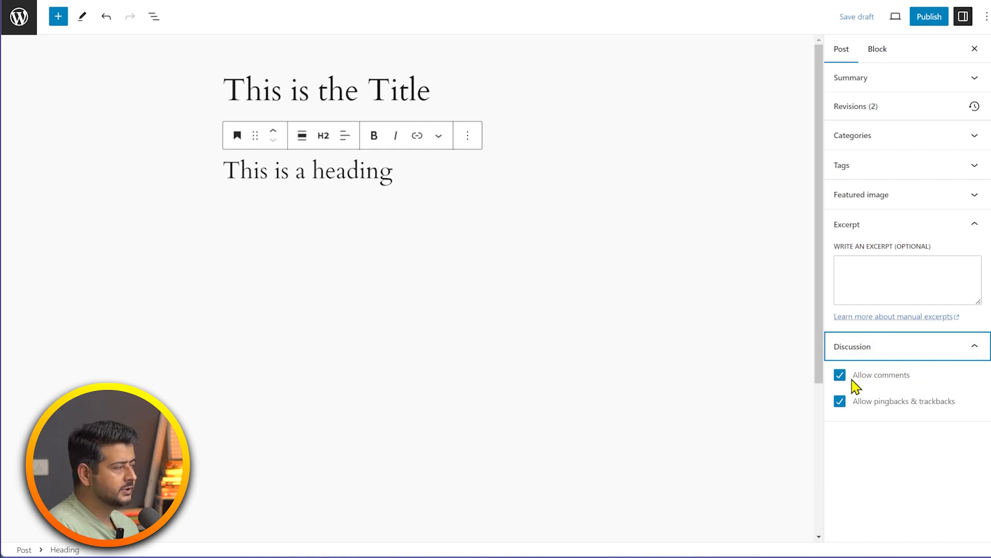
left_click(894, 358)
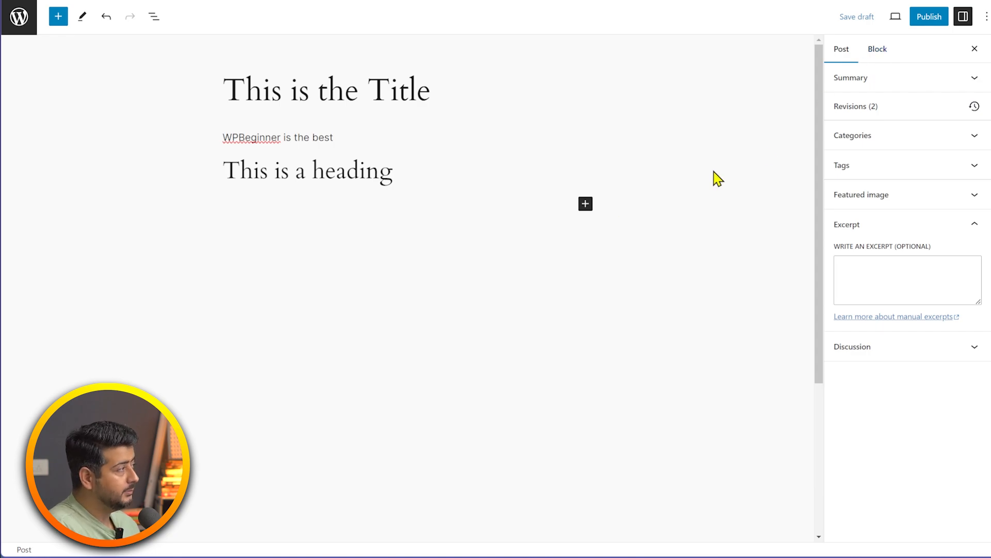
- Compare the block settings of the paragraph with those of the heading, and deselect the blocks
left_click(877, 55)
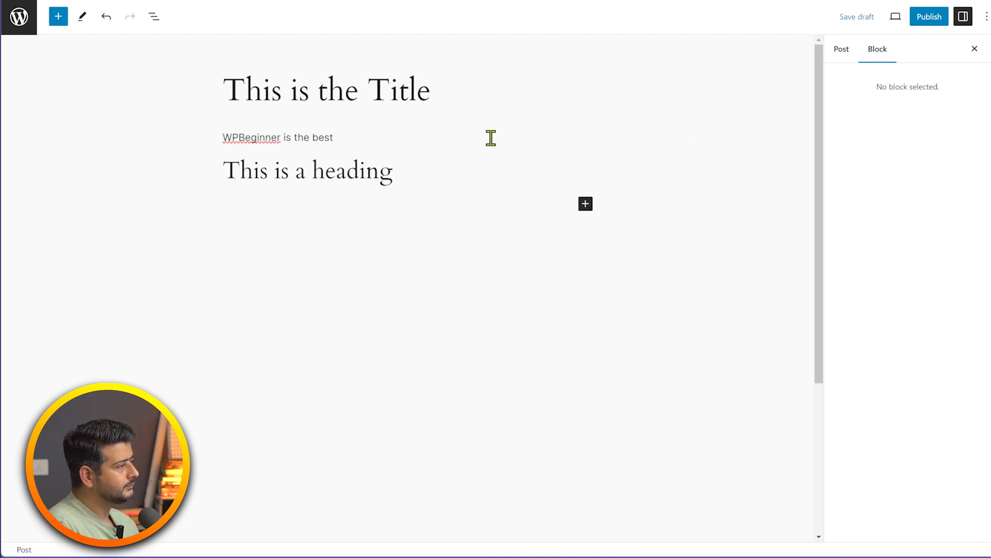
left_click(344, 135)
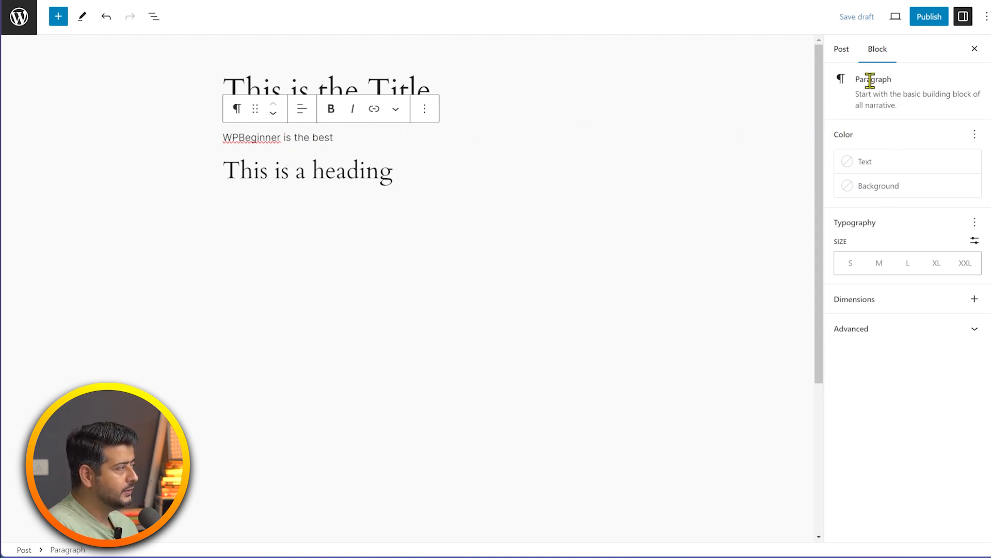
left_click(332, 172)
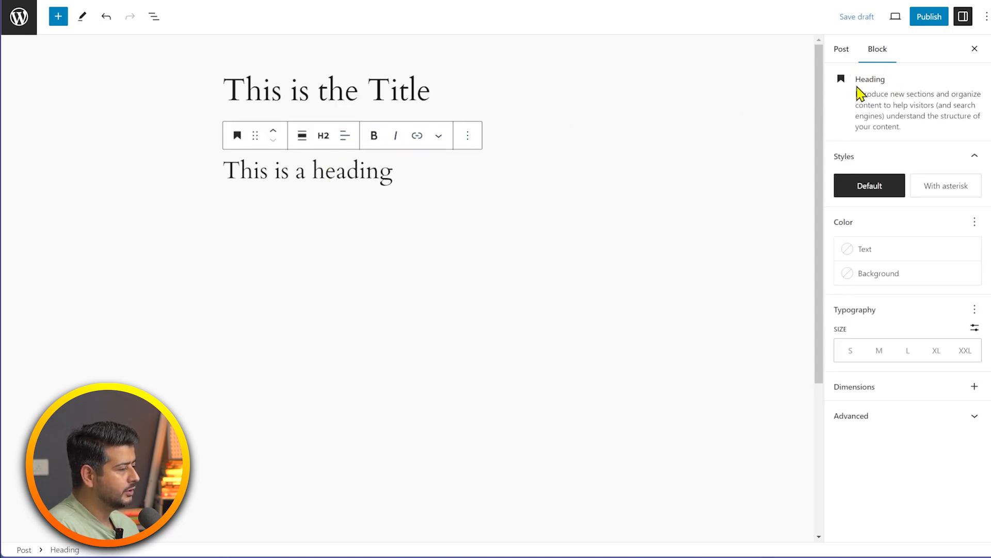
left_click(434, 193)
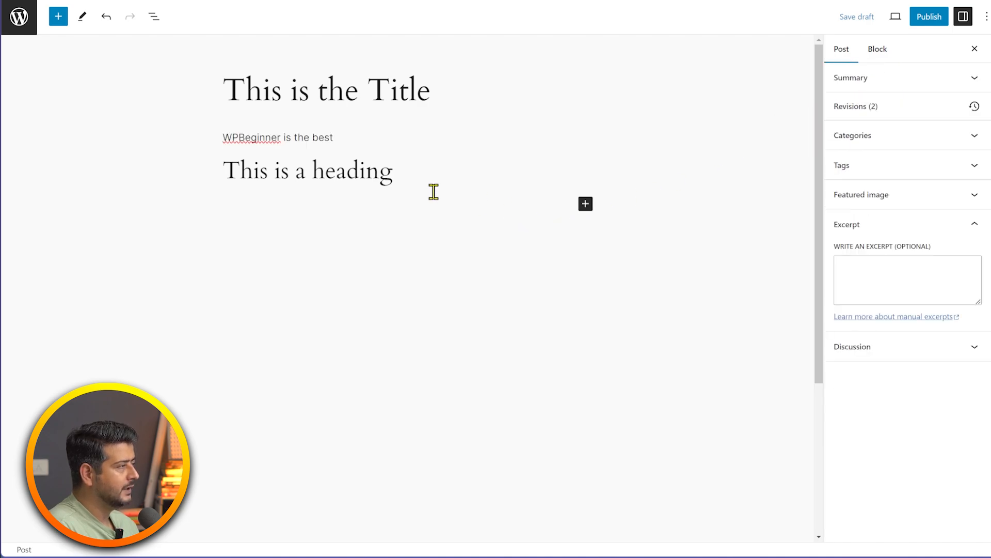
- Set the text color of the "WPBeginner is the best" paragraph to the green theme color Accent / Four
left_click(312, 137)
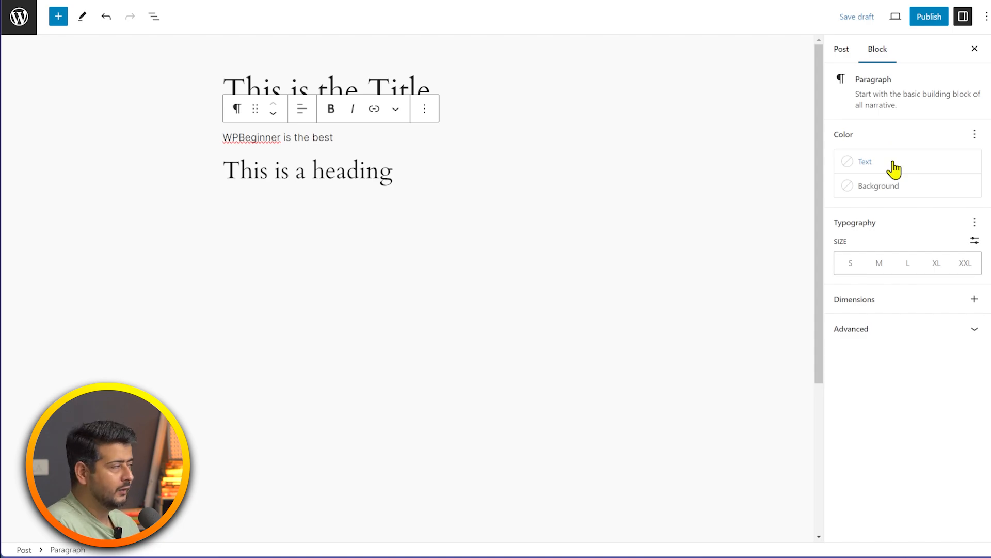
left_click(912, 163)
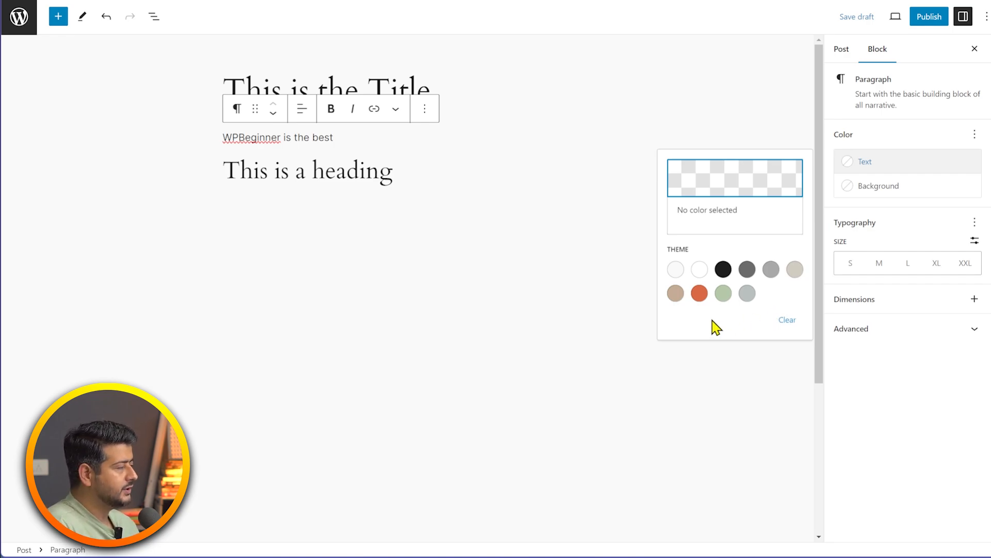
left_click(724, 296)
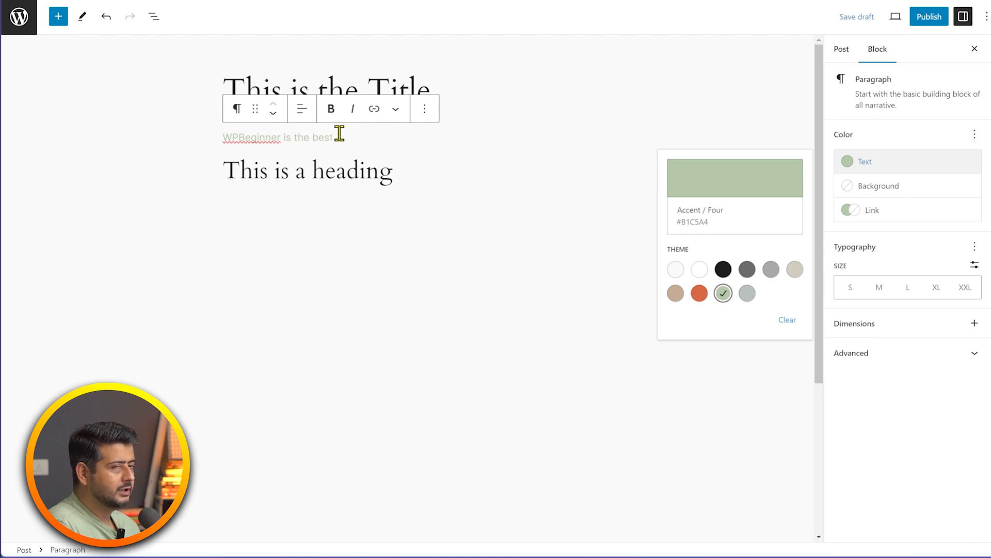
- Give the paragraph a custom solid dark grey background, #2C2C2C, and deselect the block
left_click(879, 195)
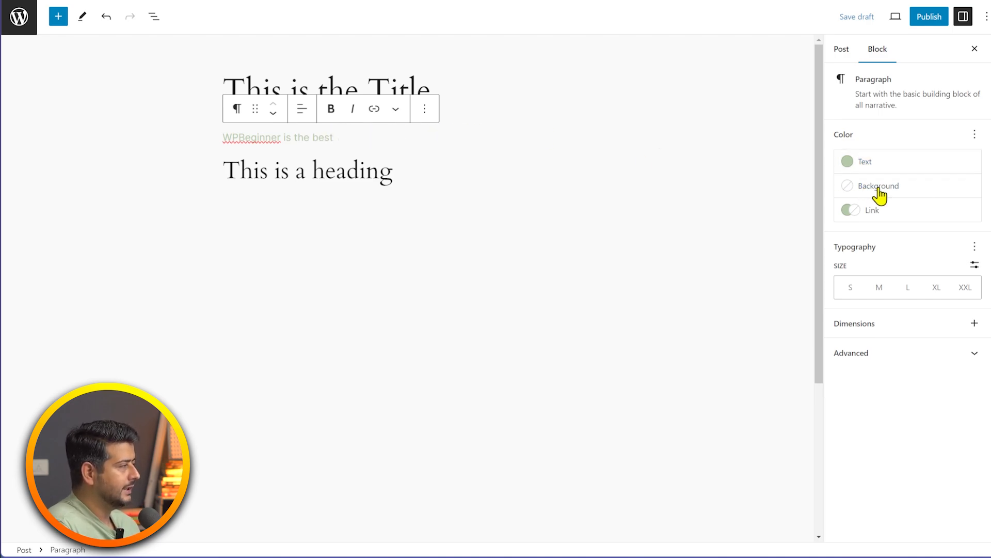
left_click(879, 194)
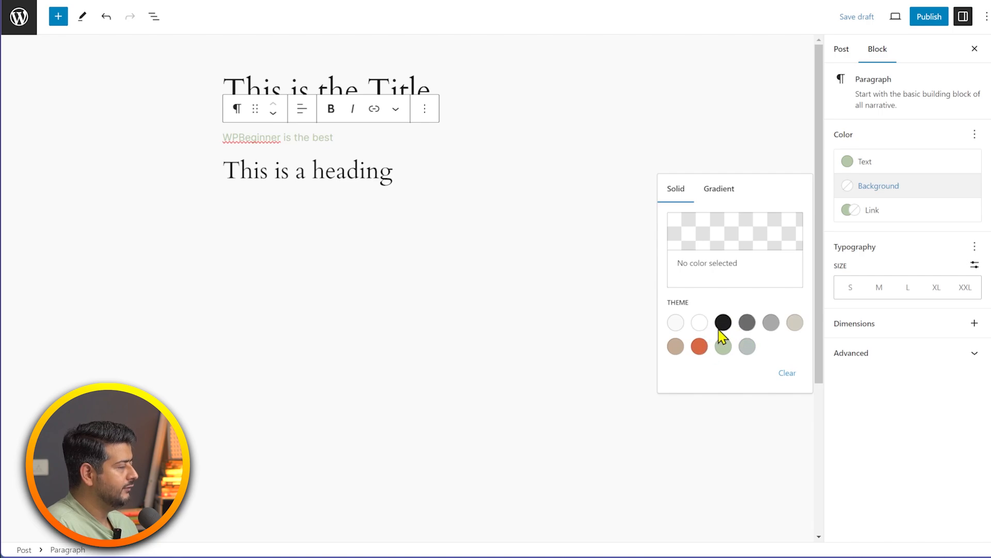
left_click(703, 232)
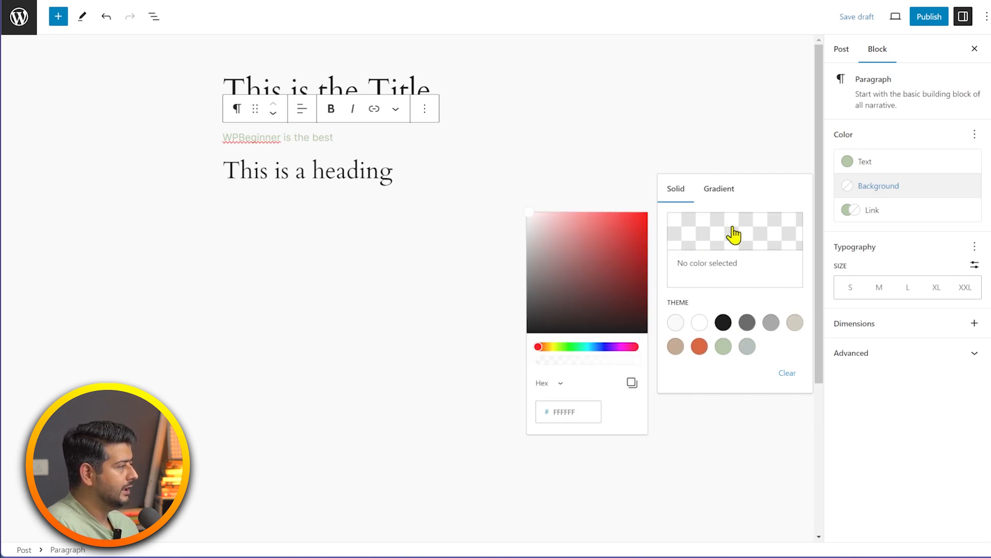
left_click_drag(564, 302, 490, 314)
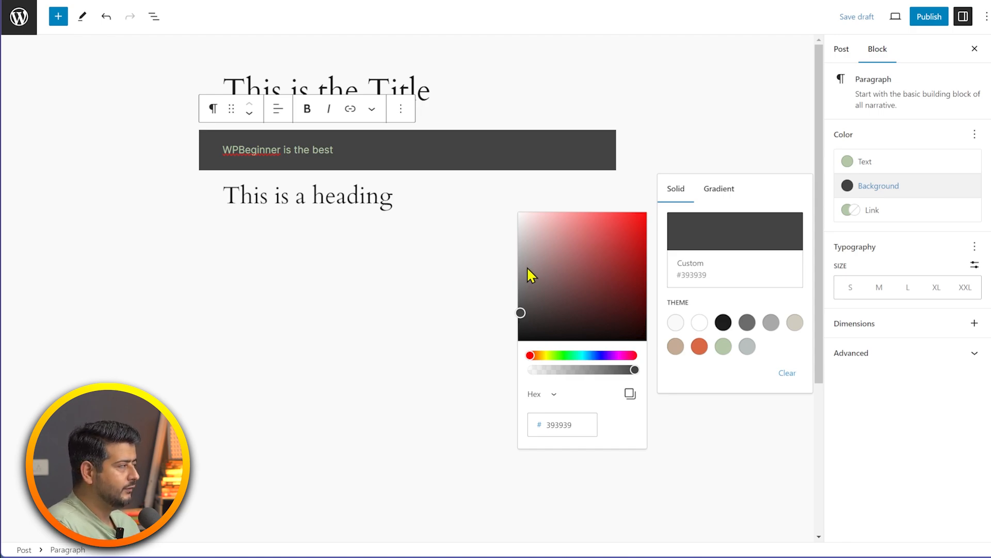
left_click_drag(547, 276, 513, 240)
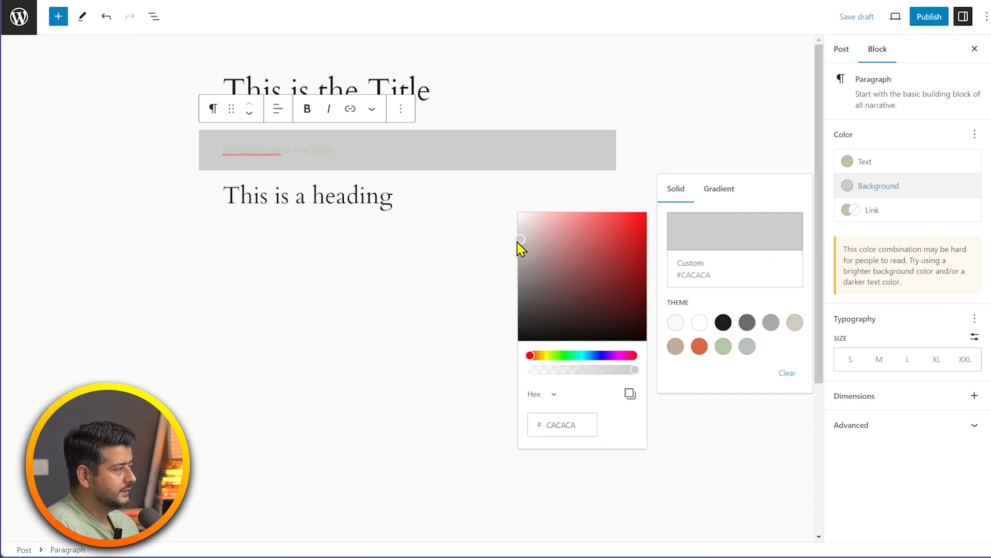
left_click_drag(521, 241, 491, 325)
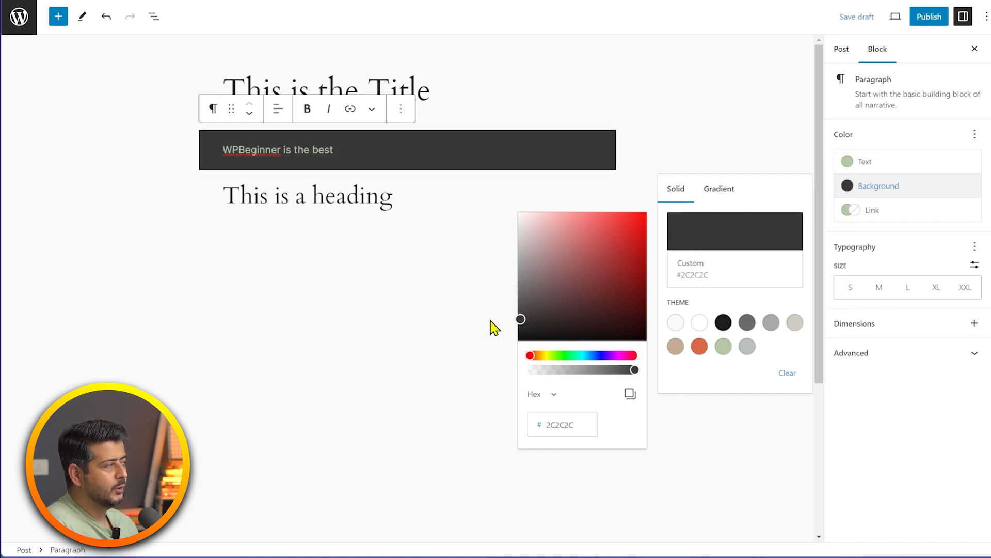
left_click(633, 151)
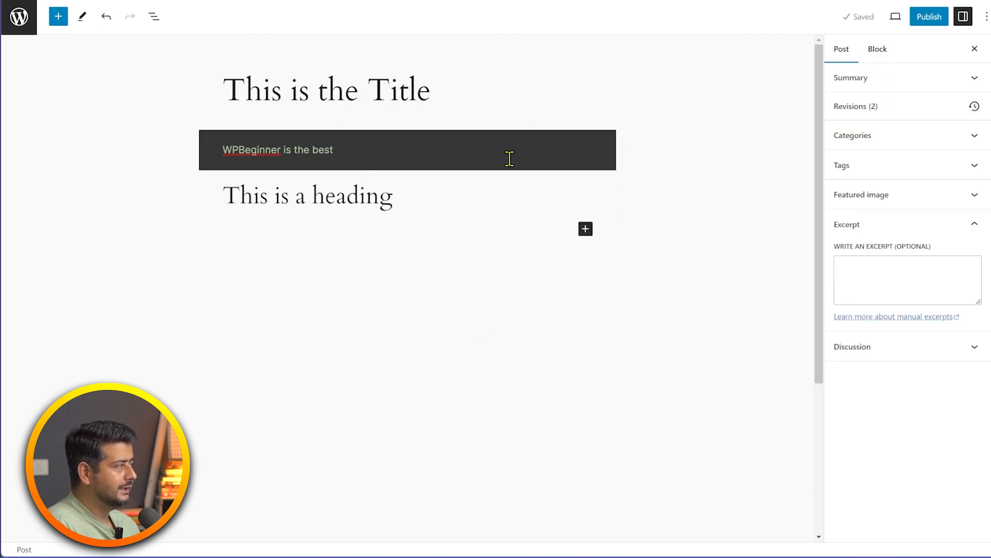
- Try the Medium font size on the paragraph, set it to Large, and show the custom size control
left_click(351, 154)
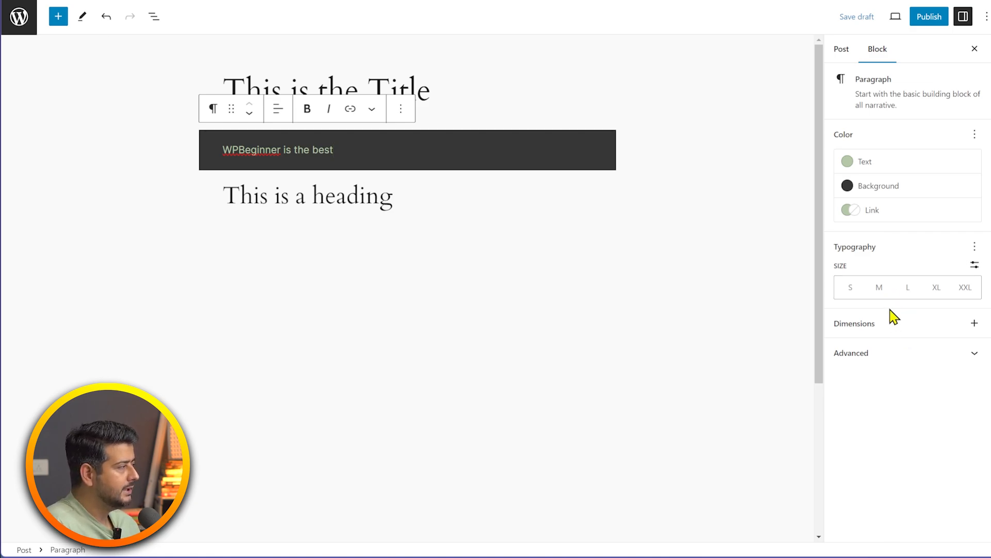
left_click(881, 297)
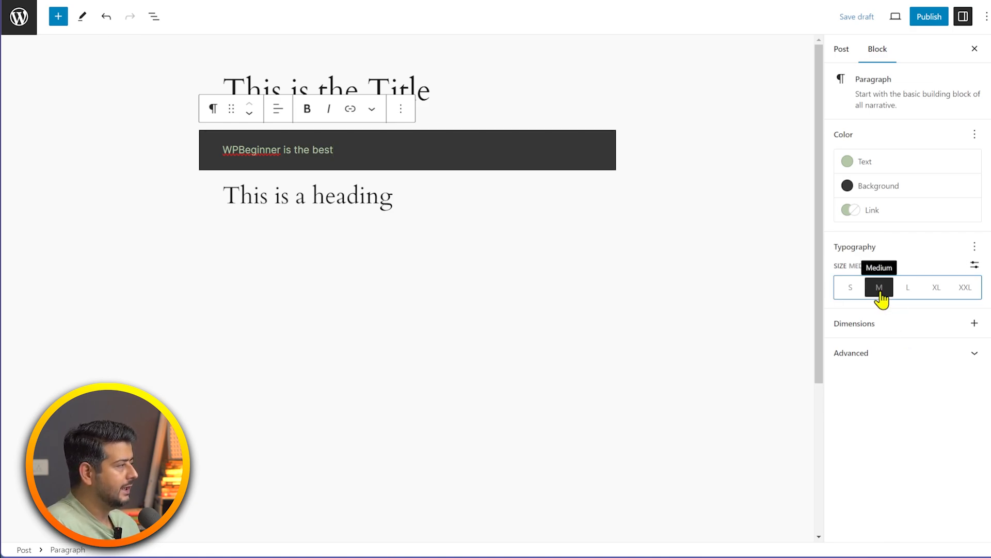
left_click(910, 298)
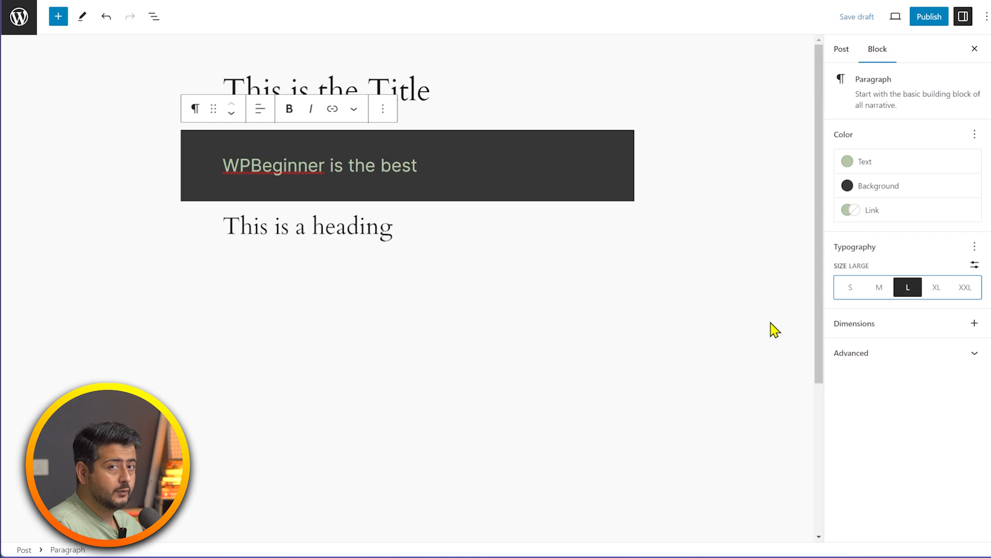
left_click(975, 266)
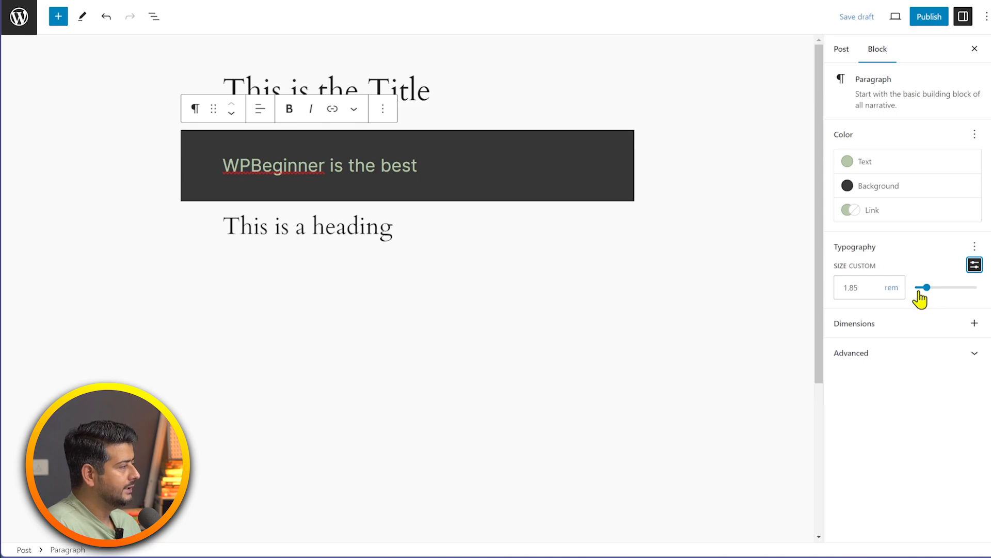
- Set the paragraph's custom font size to 1.5 rem and show its font family setting
left_click_drag(927, 289, 925, 291)
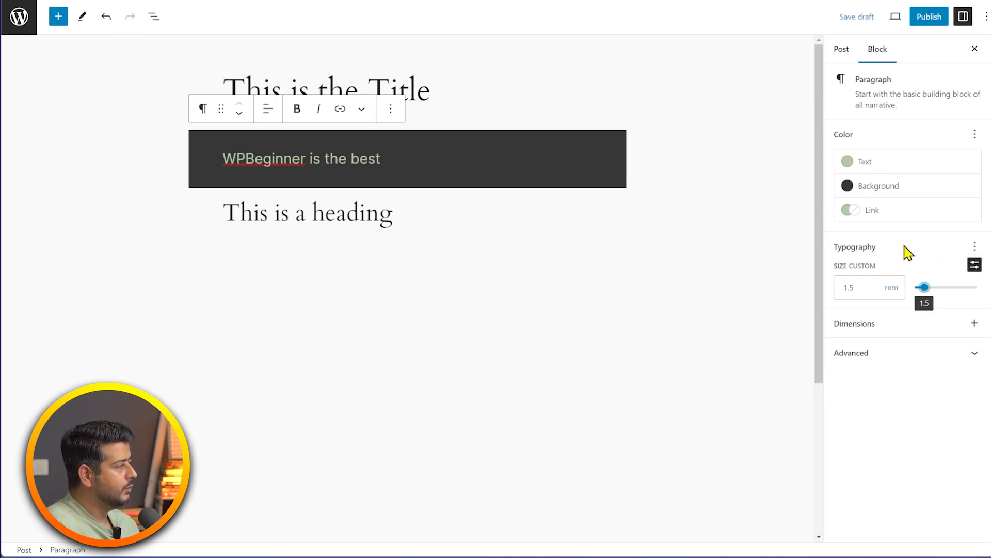
left_click(975, 248)
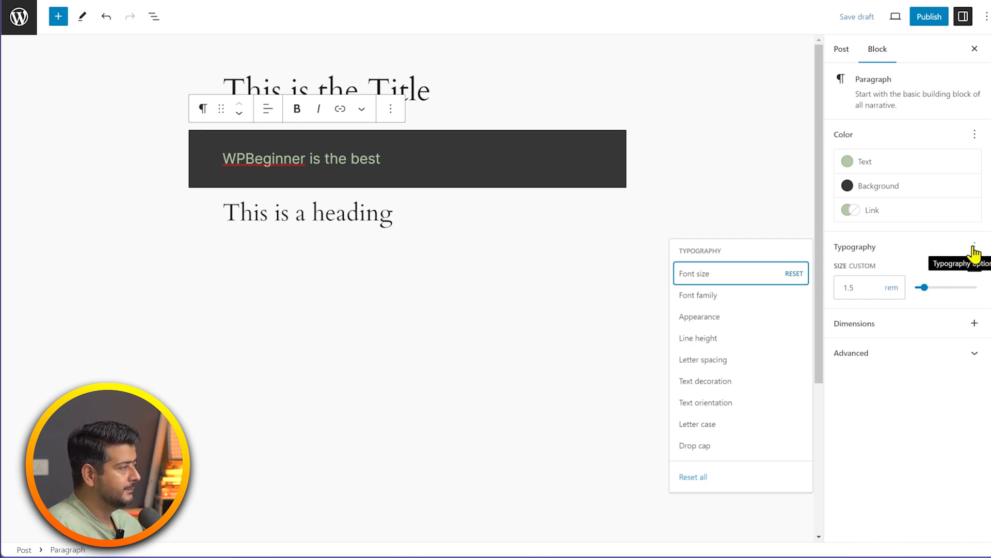
left_click(709, 298)
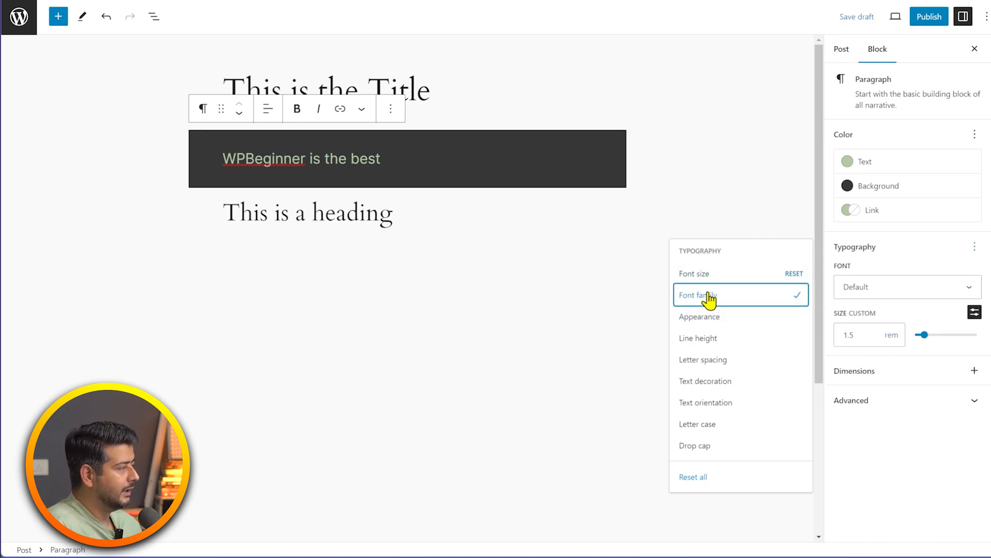
- Try the Cardo, Inter and System Sans-serif fonts on the paragraph, and set its font to System Serif
left_click(945, 289)
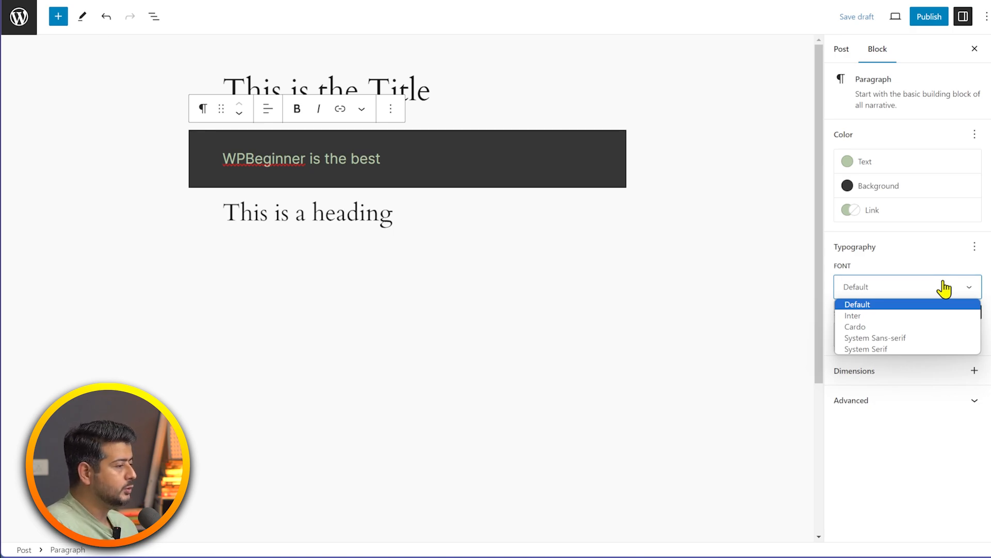
left_click(910, 326)
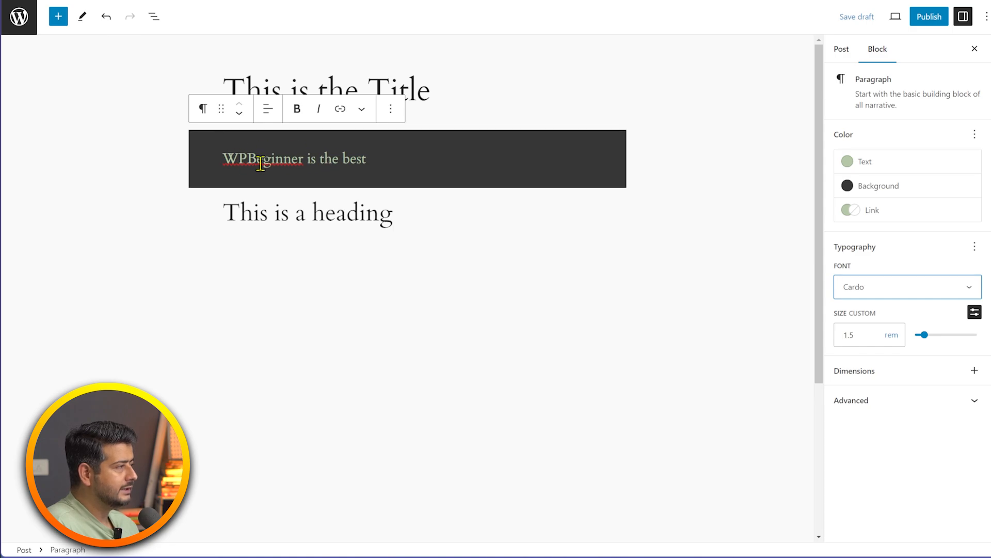
left_click(918, 293)
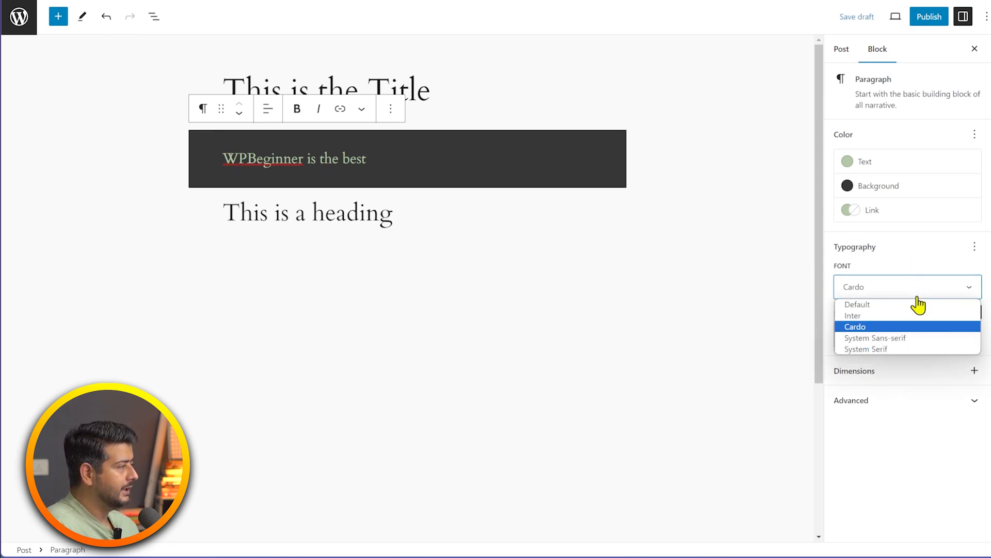
left_click(877, 316)
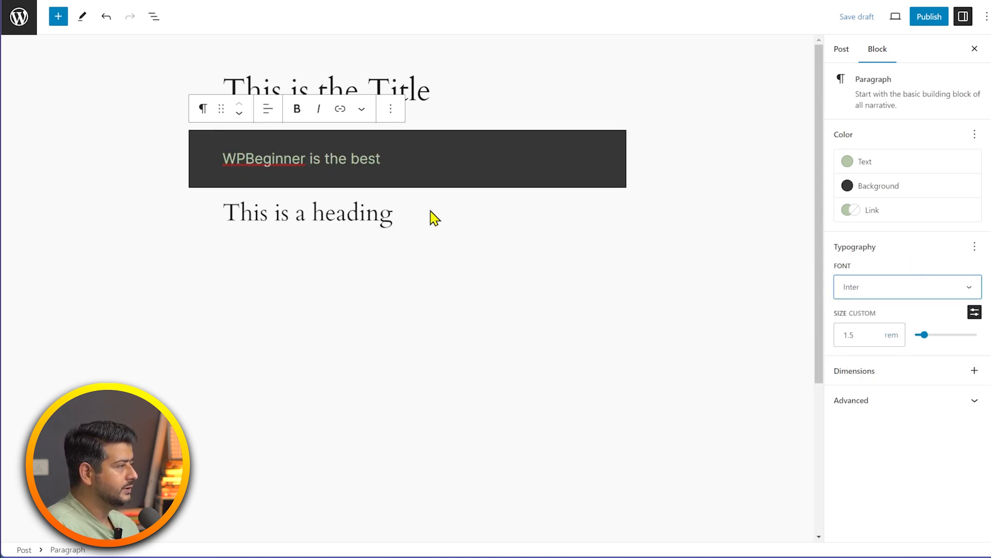
left_click(900, 290)
left_click(891, 337)
left_click(893, 292)
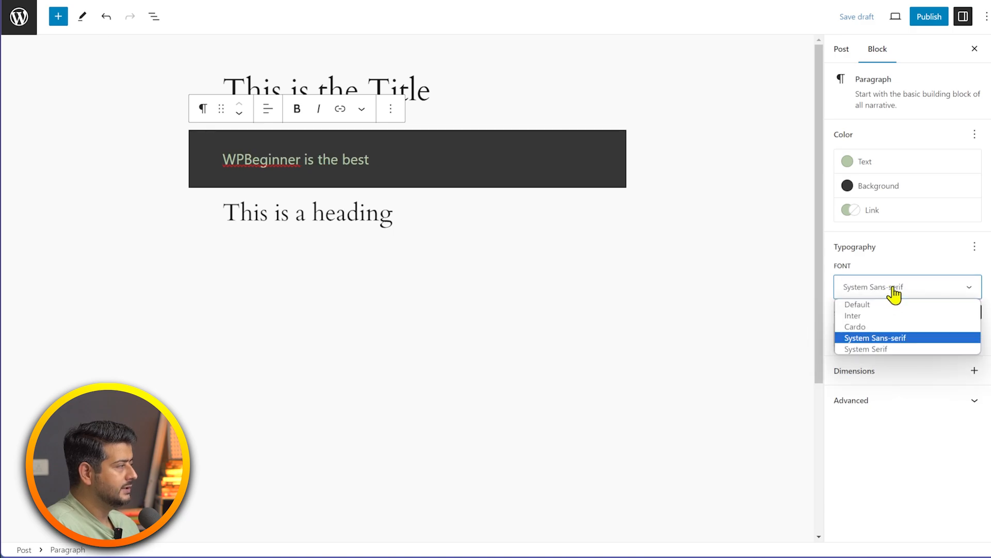
left_click(892, 349)
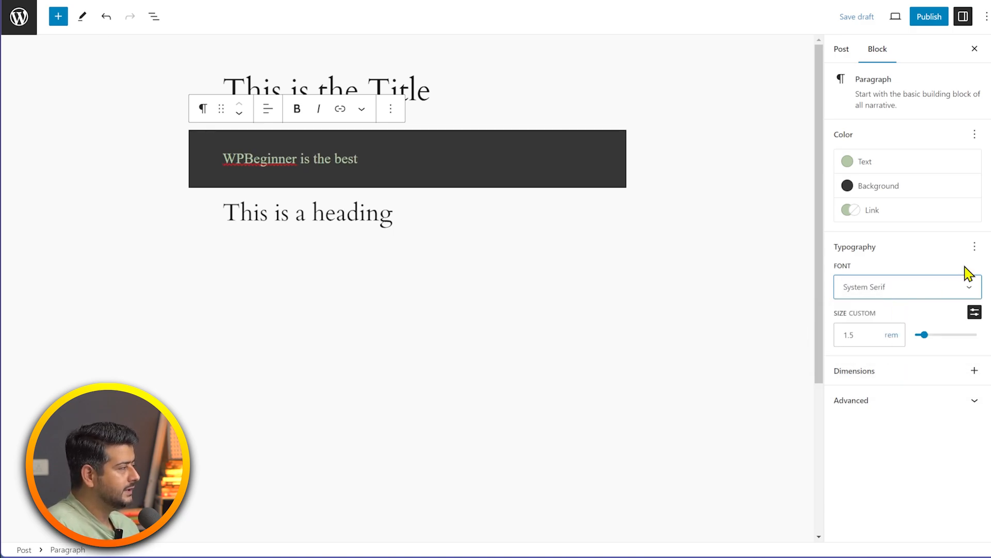
- Show the paragraph's line height setting and raise the line height to 3
left_click(975, 248)
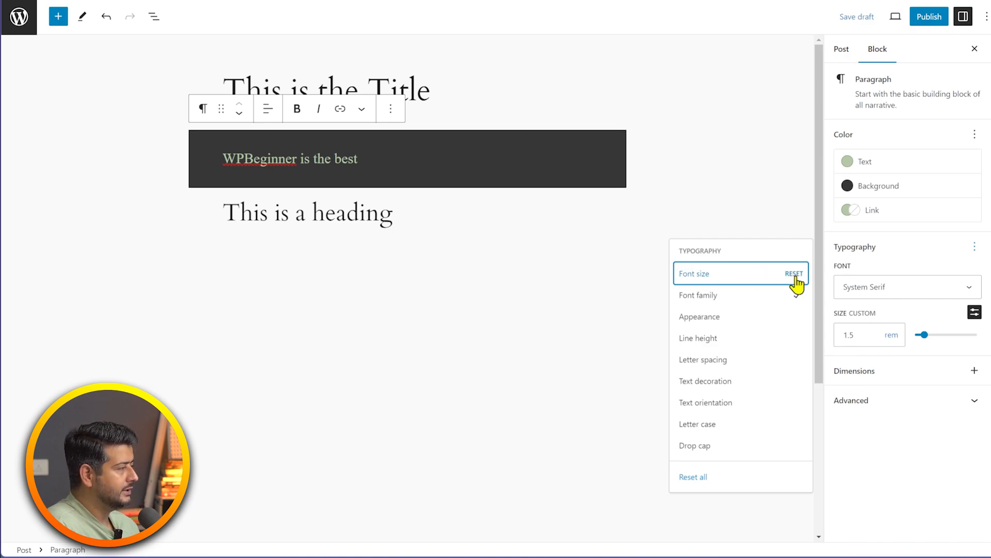
left_click(711, 339)
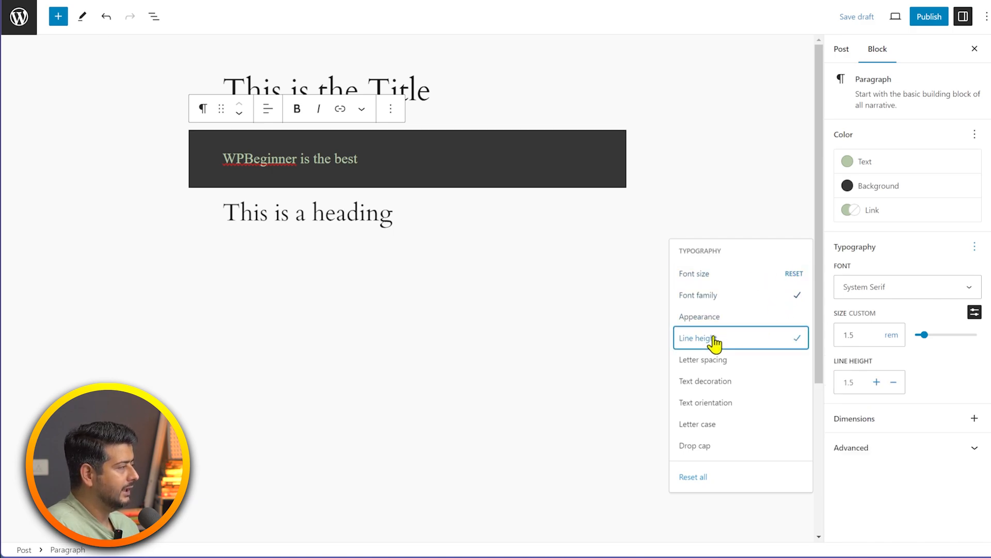
left_click(877, 382)
left_click(877, 382)
left_click(877, 382)
left_click(877, 382)
left_click(877, 382)
left_click(877, 382)
left_click(878, 382)
left_click(877, 382)
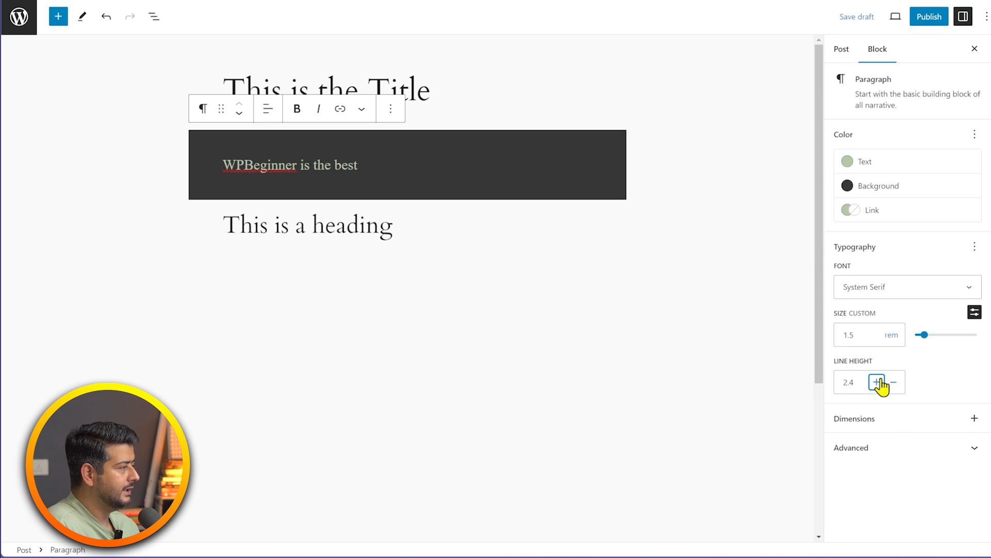
left_click(877, 382)
left_click(877, 382)
left_click(877, 382)
left_click(877, 382)
left_click(877, 382)
left_click(878, 382)
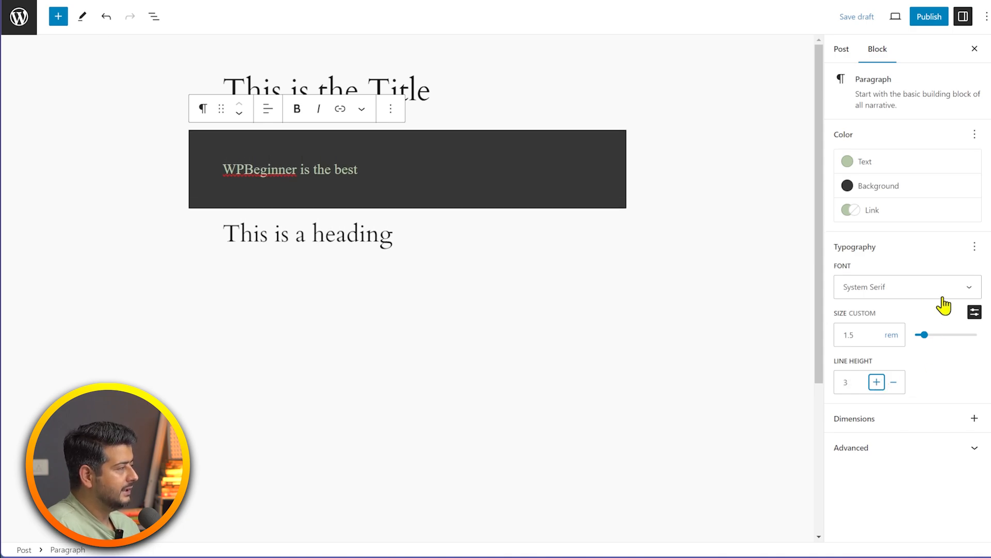
- Reset the paragraph's line height by removing that setting from its typography options
left_click(974, 247)
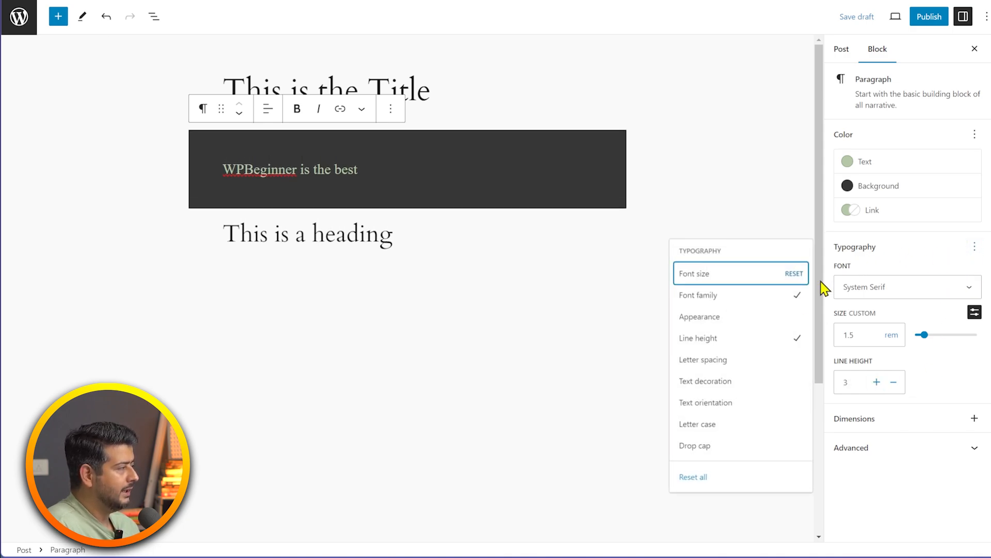
left_click(735, 345)
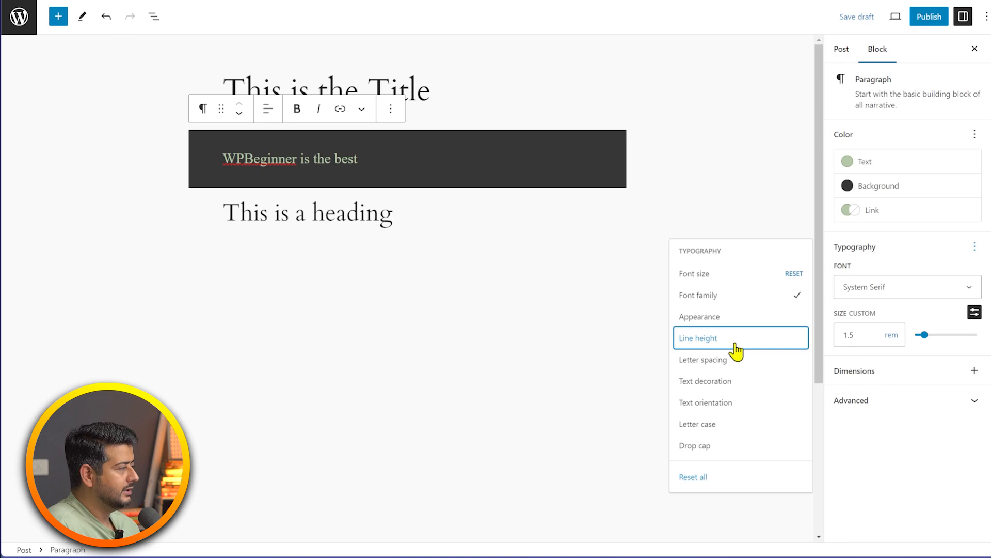
left_click(903, 250)
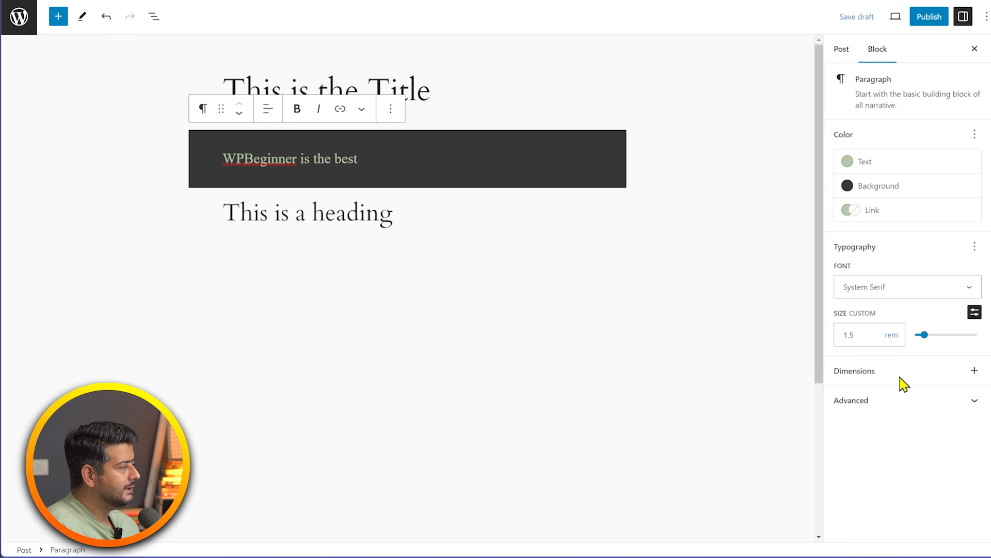
- Show the paragraph's padding setting, increase its top and bottom padding, and deselect the block
left_click(974, 371)
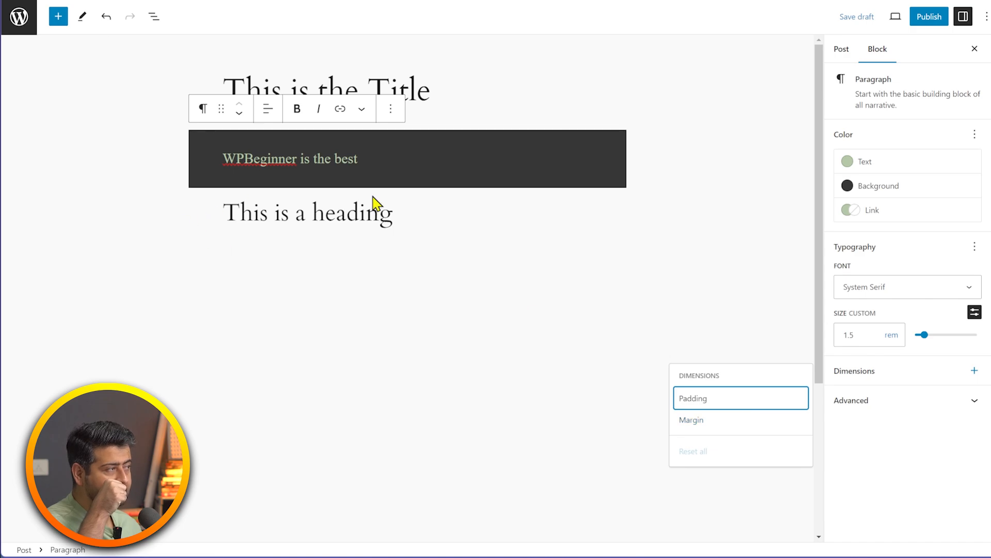
left_click(708, 408)
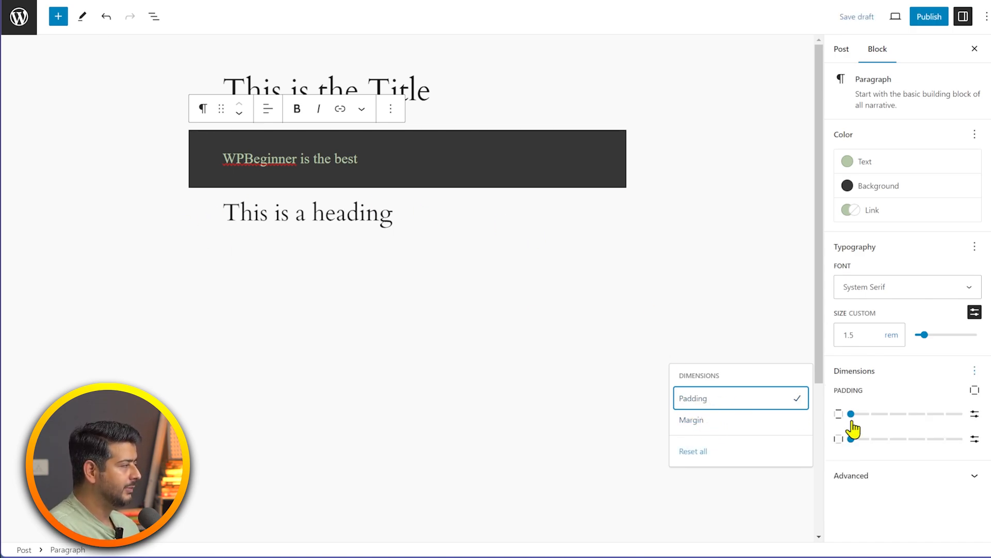
left_click_drag(851, 413, 923, 414)
left_click(614, 334)
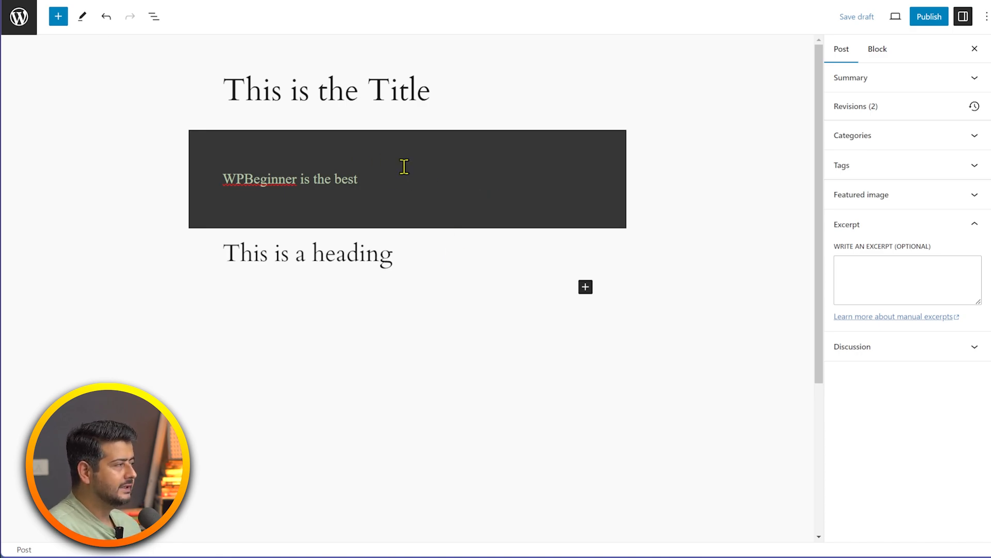
- Select the paragraph again and reset its padding by removing that setting from its dimensions
left_click(420, 175)
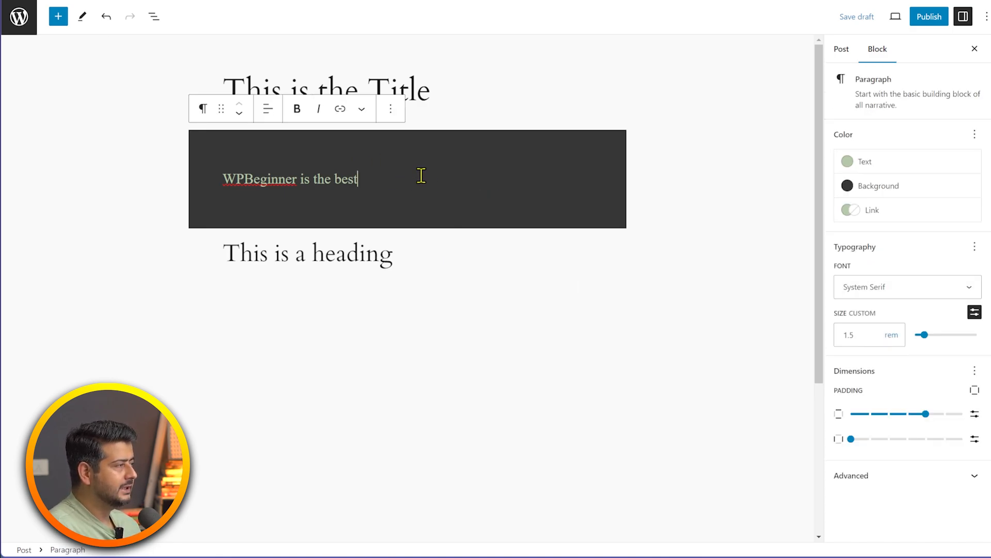
left_click(975, 371)
left_click(756, 406)
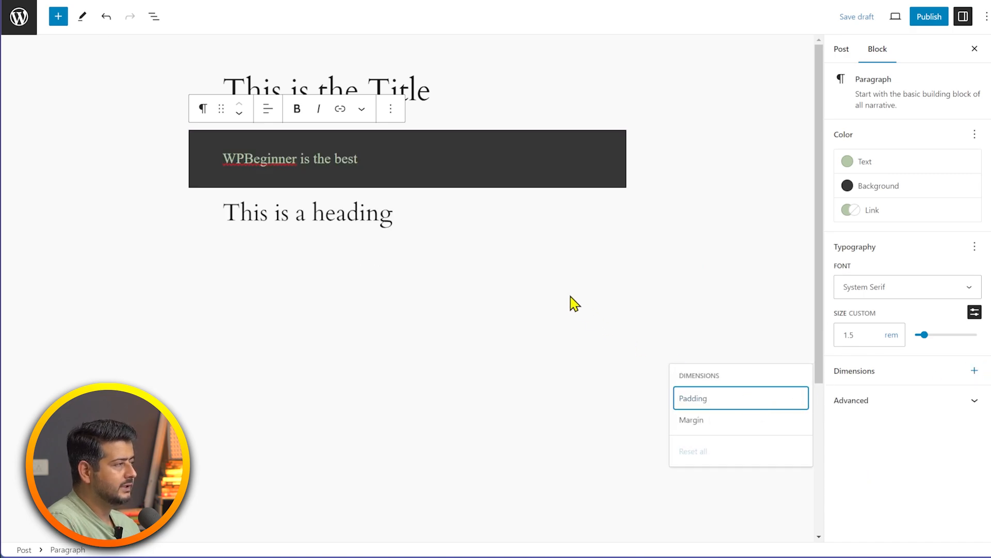
- Review the paragraph's Advanced settings and center its text
left_click(916, 401)
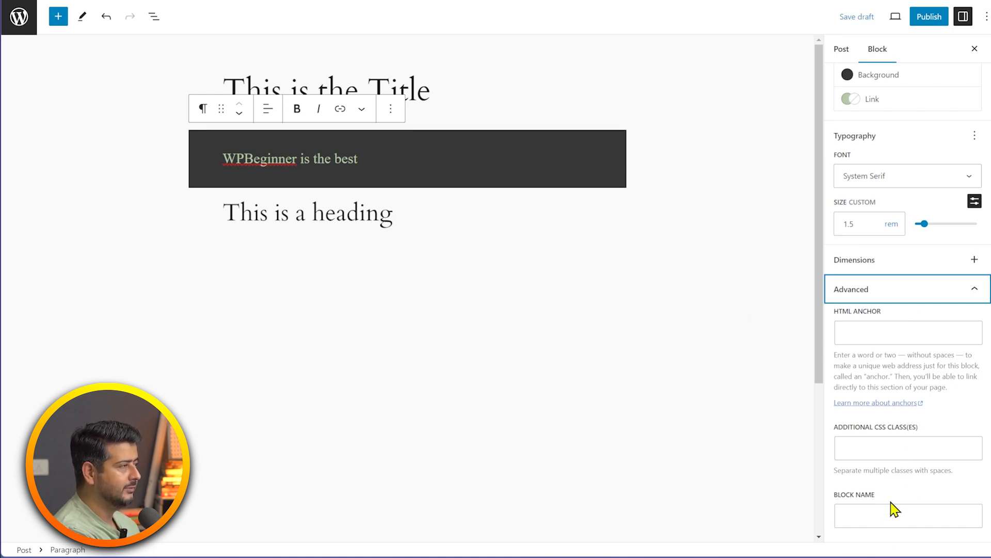
scroll(844, 327, "up", 2)
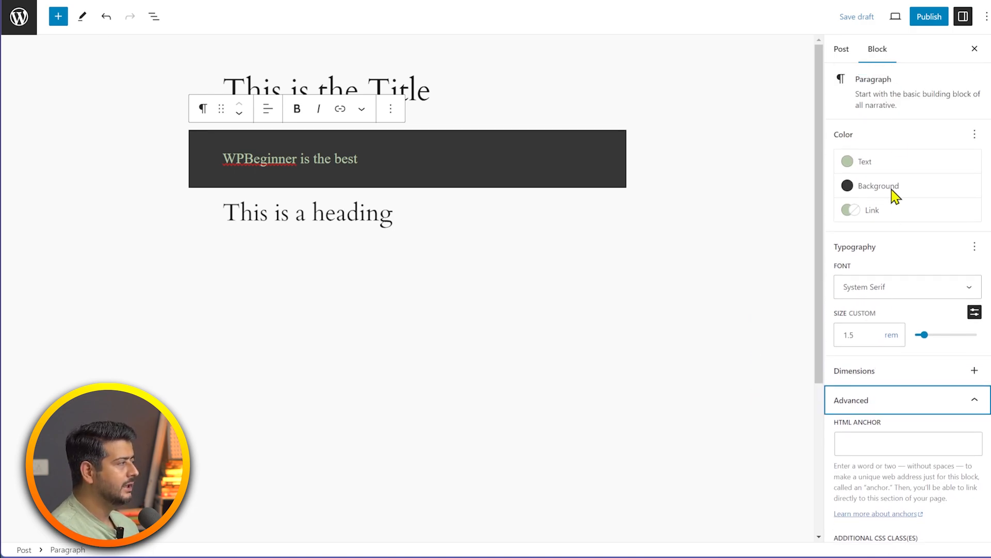
left_click(553, 162)
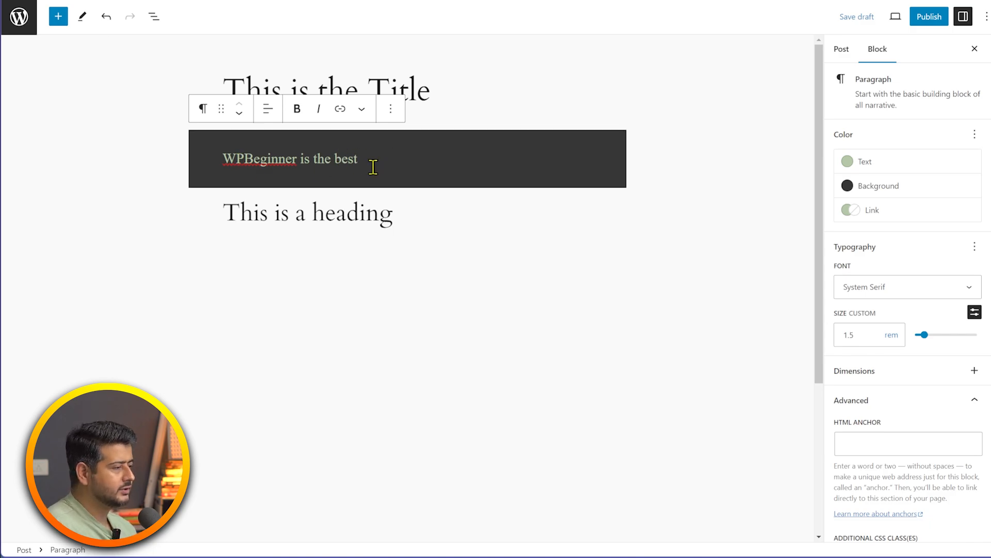
left_click(275, 111)
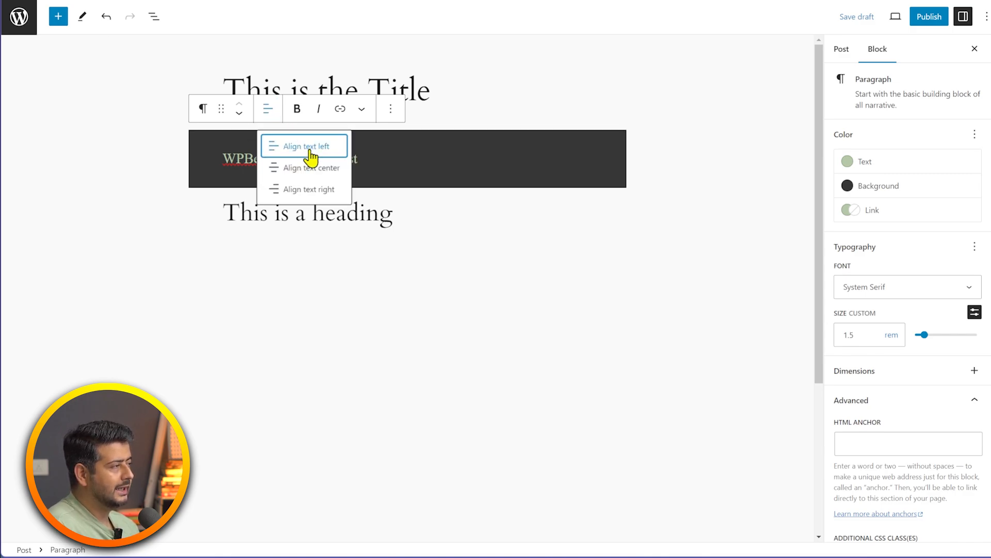
left_click(336, 169)
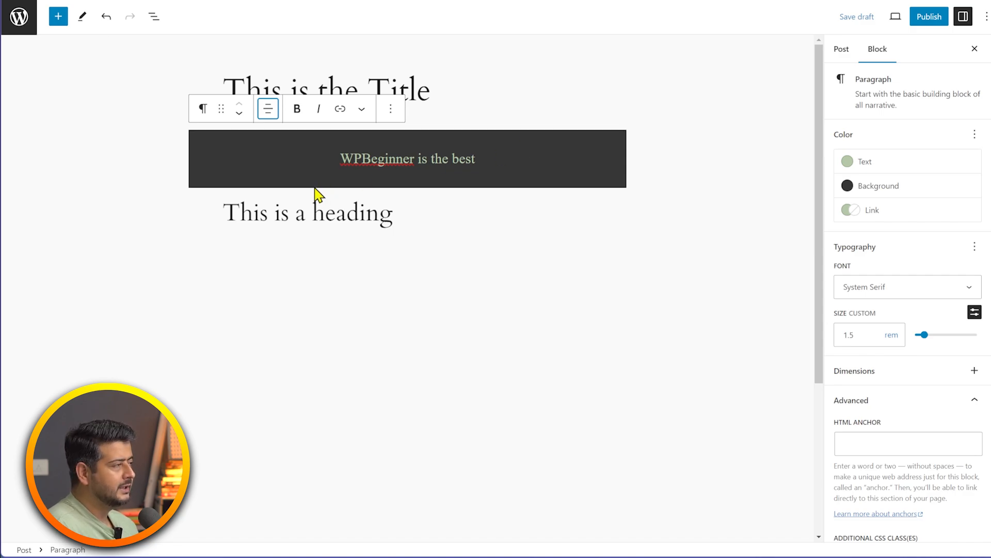
- Try bold and italic on the whole text "WPBeginner is the best", and remove both formats
left_click_drag(336, 160, 477, 158)
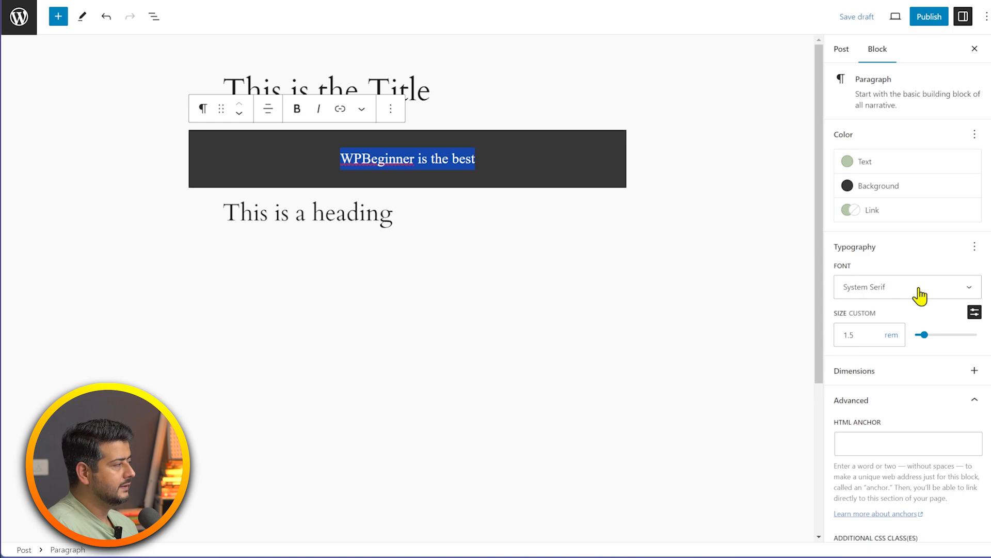
left_click(975, 248)
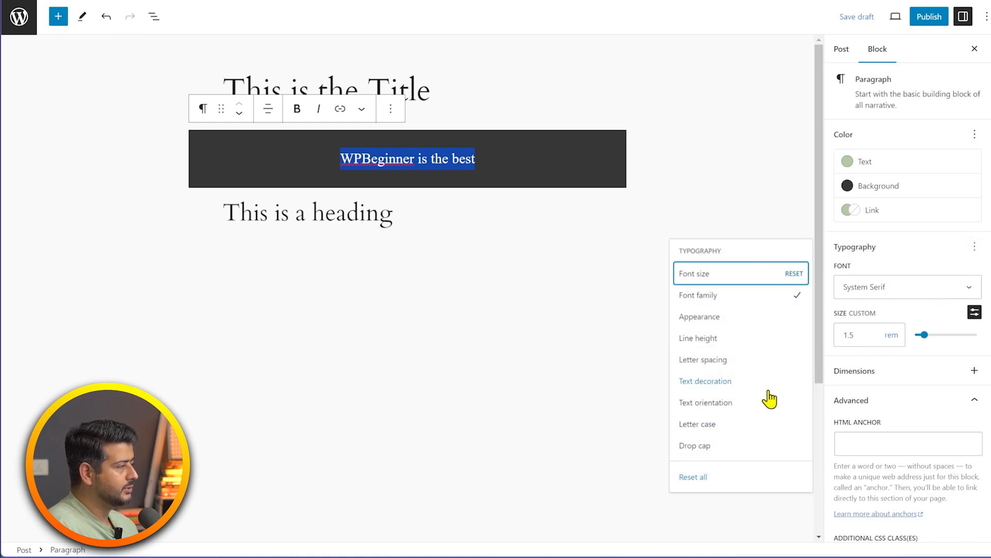
left_click(847, 259)
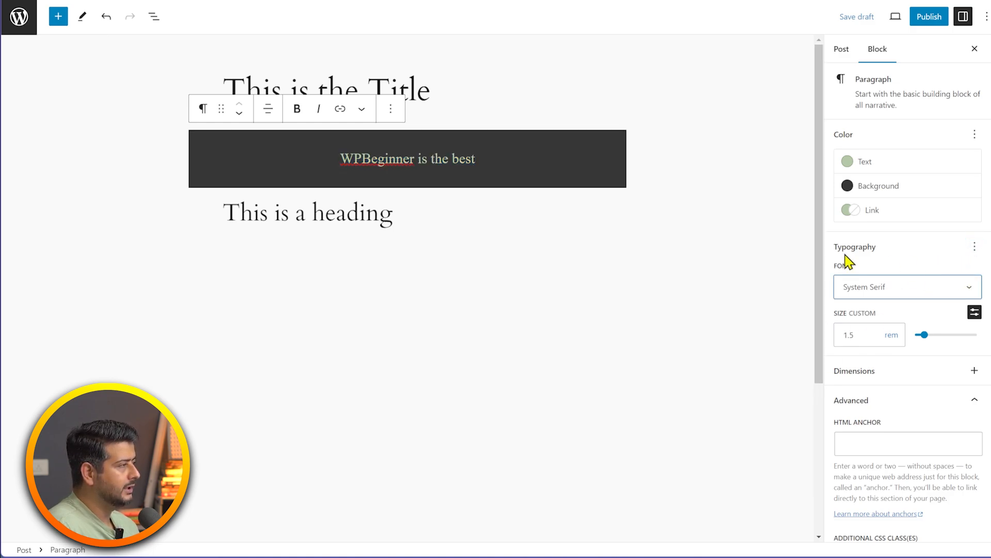
left_click_drag(316, 157, 502, 161)
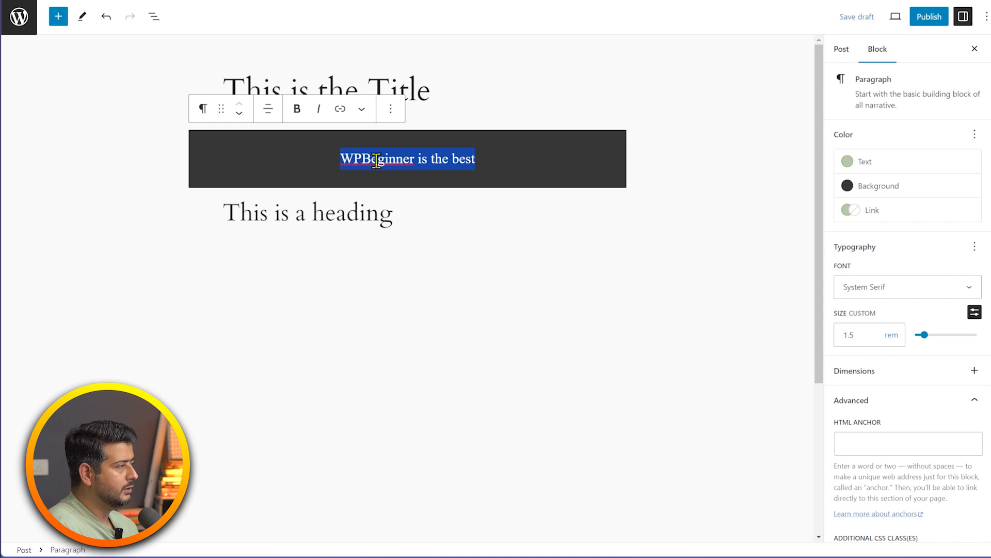
left_click(297, 109)
left_click(318, 109)
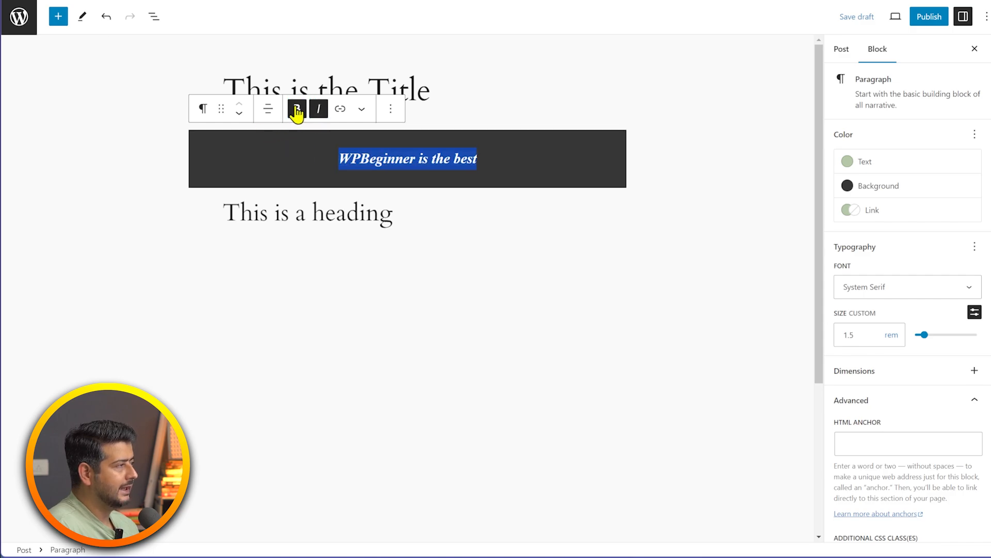
left_click(297, 108)
left_click(319, 110)
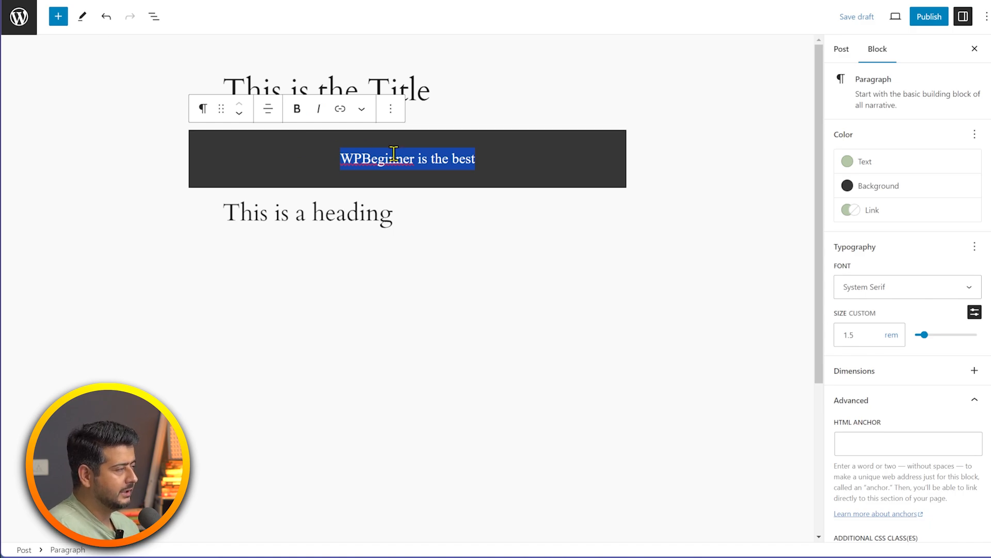
- Examine the additional text formatting choices and the block options available for the paragraph, leaving them unapplied
left_click(362, 109)
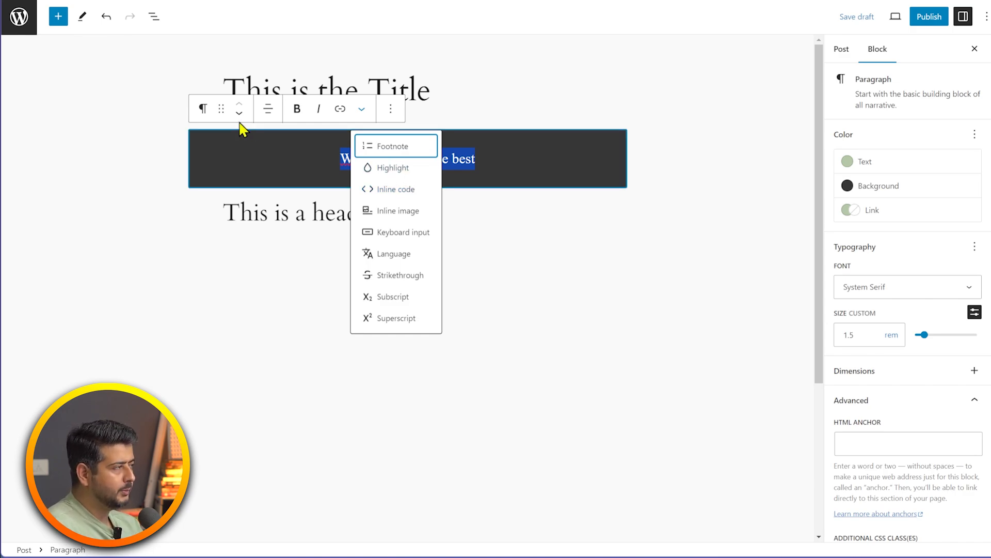
left_click(395, 109)
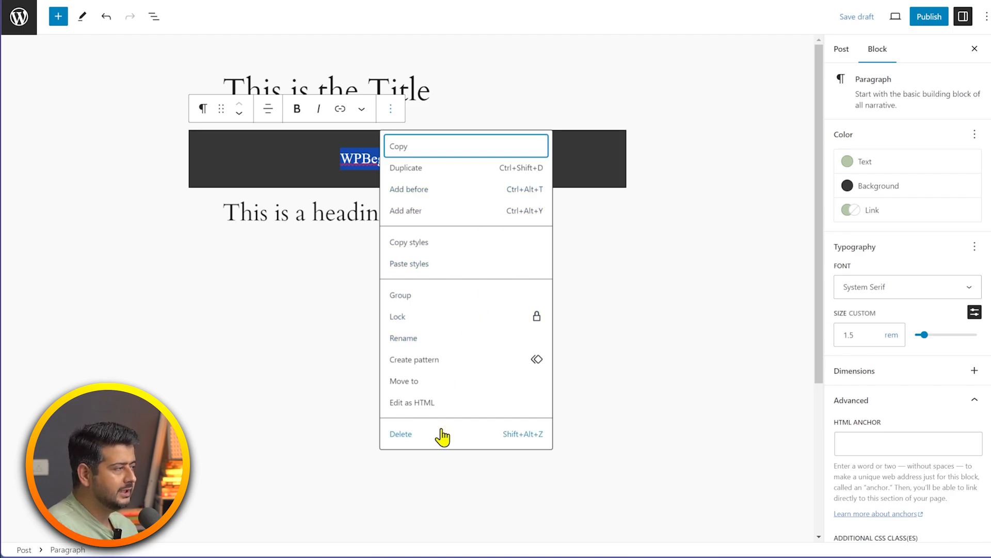
left_click(608, 155)
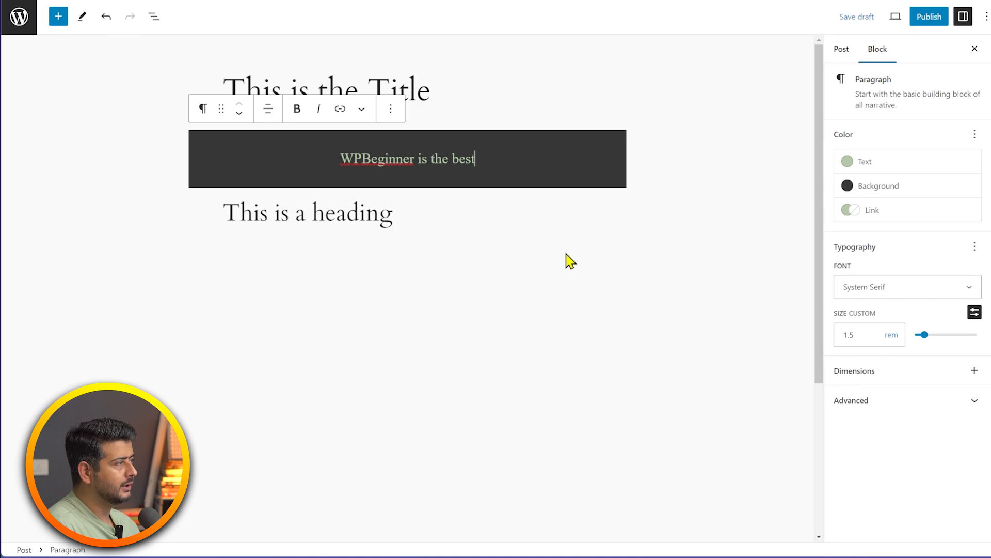
- Add an Image block beneath the heading "This is a heading" by searching for "image" with the slash command
left_click(434, 326)
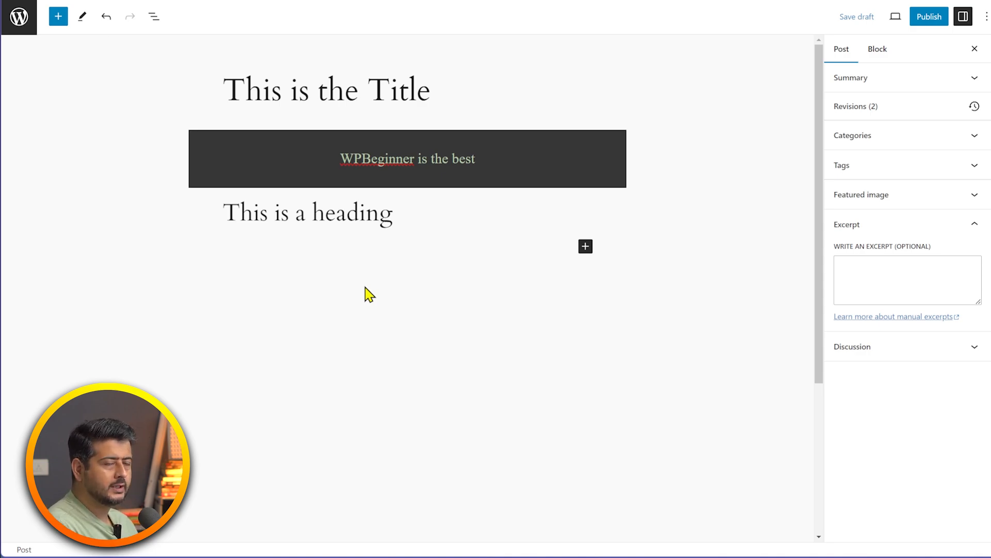
left_click(271, 253)
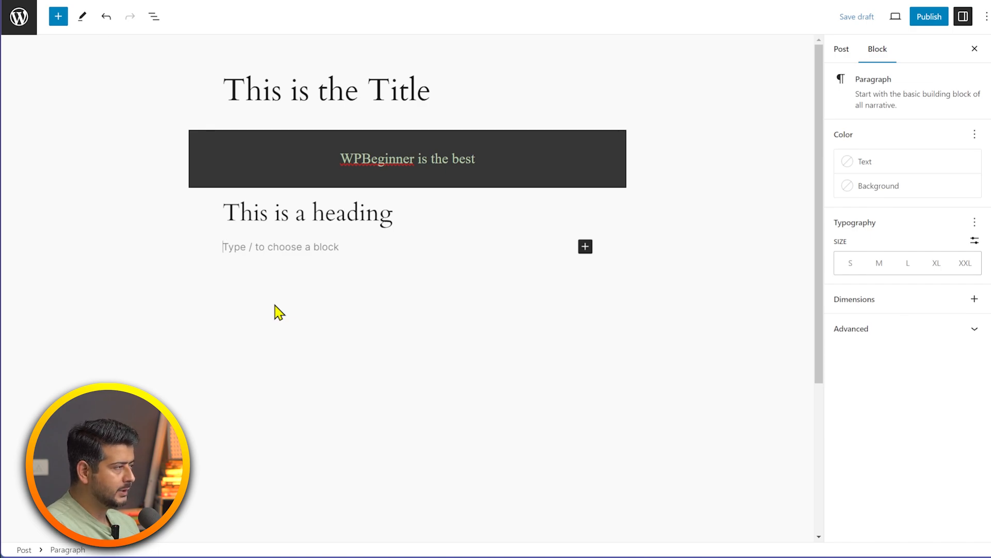
type("/")
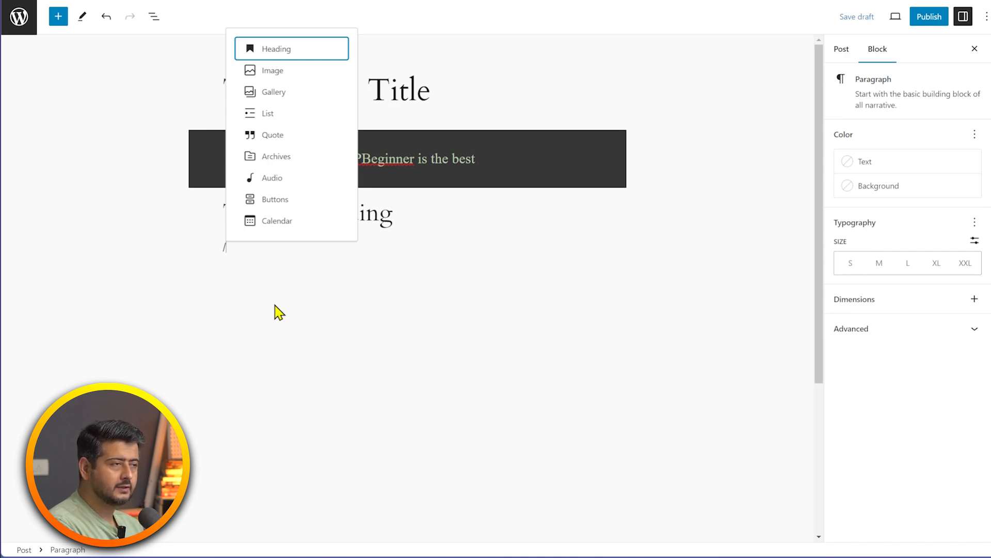
type("im")
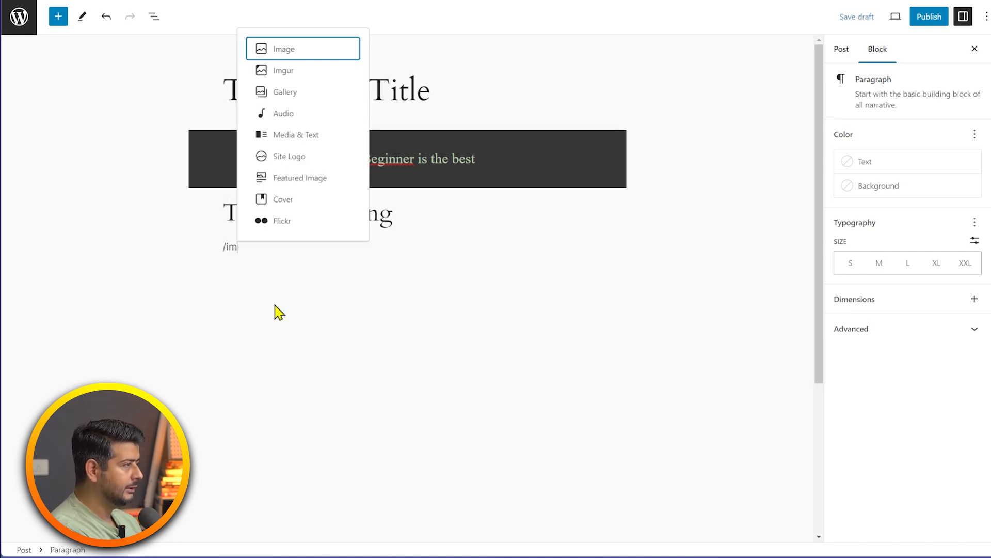
type("age")
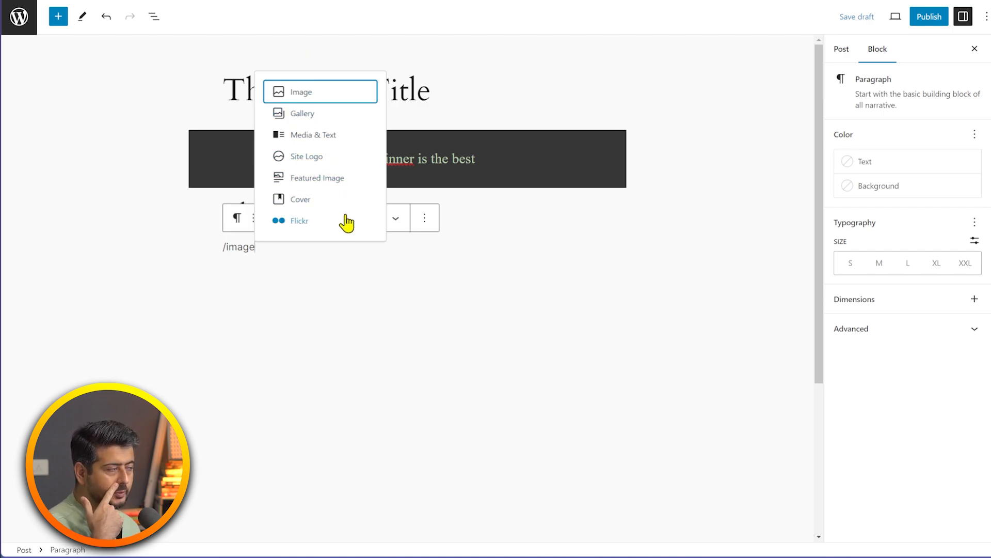
left_click(332, 91)
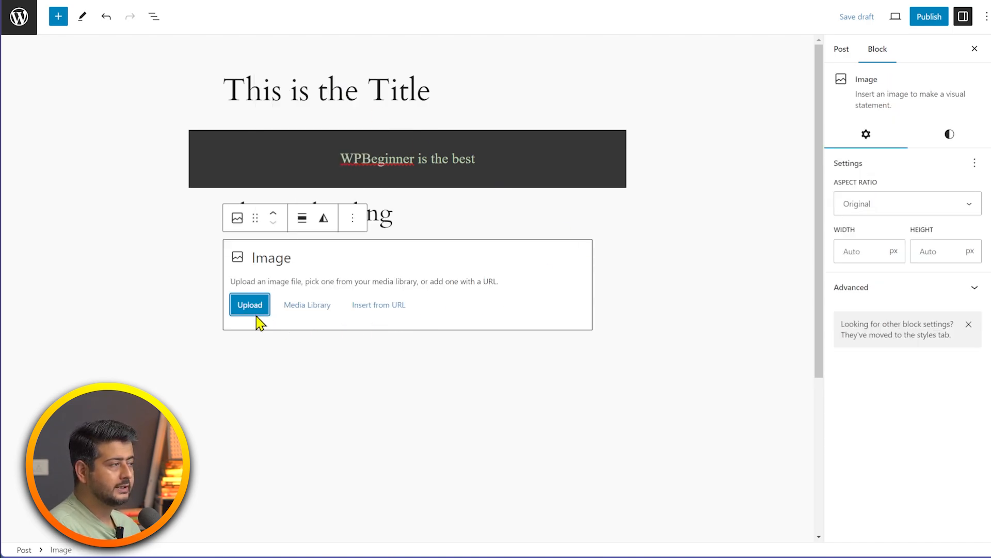
- Upload the mountain landscape photo to the media library, insert it, and set its alternative text to "Man on hilltop"
left_click(313, 309)
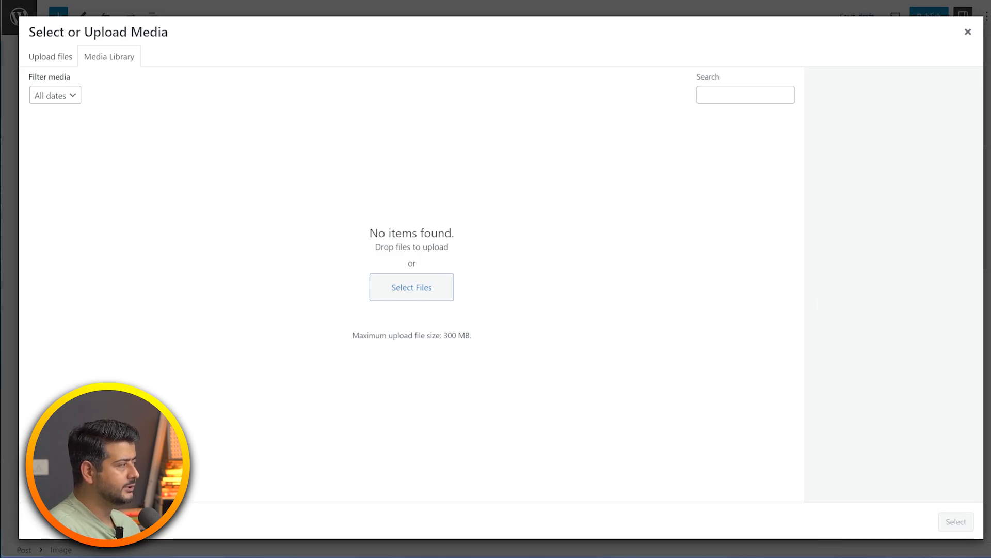
left_click_drag(983, 281, 460, 250)
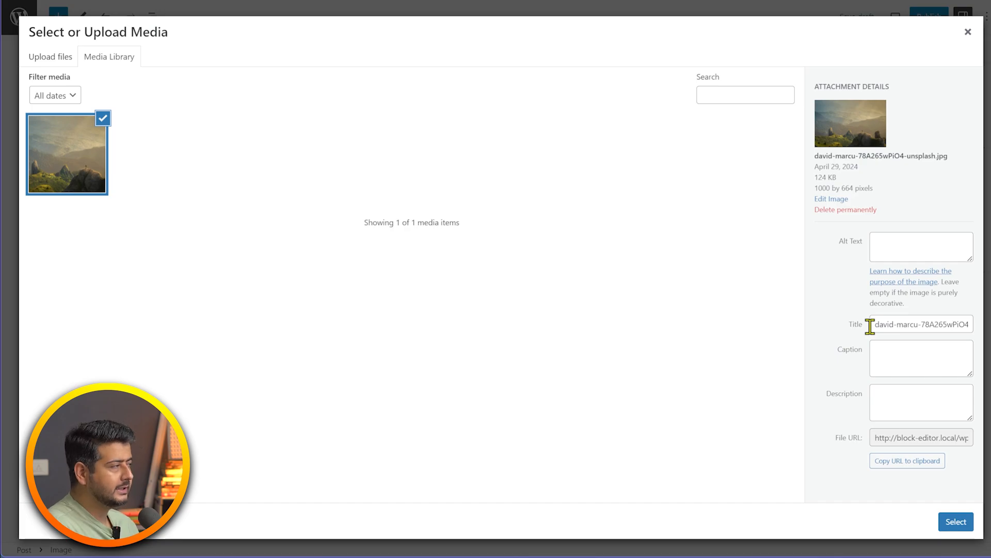
left_click(957, 523)
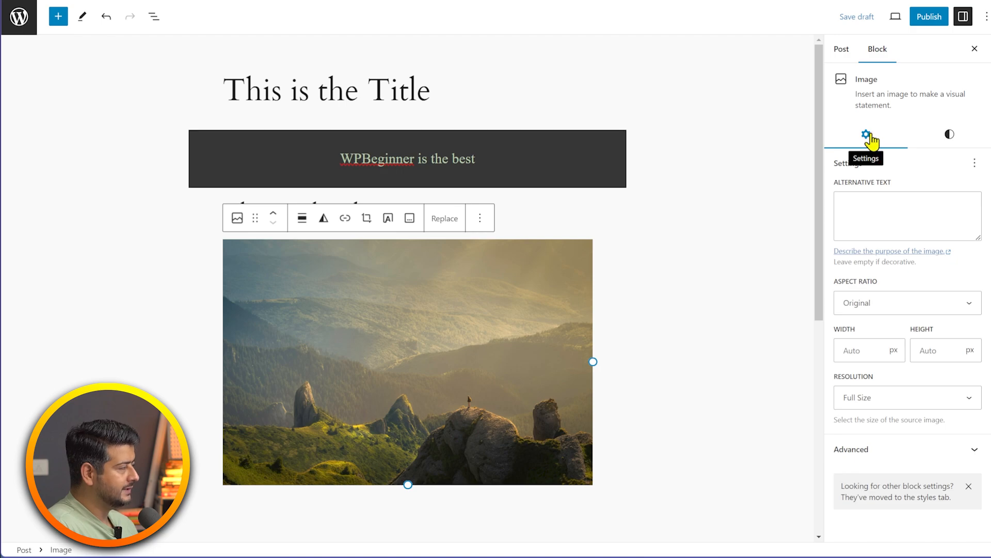
left_click(899, 207)
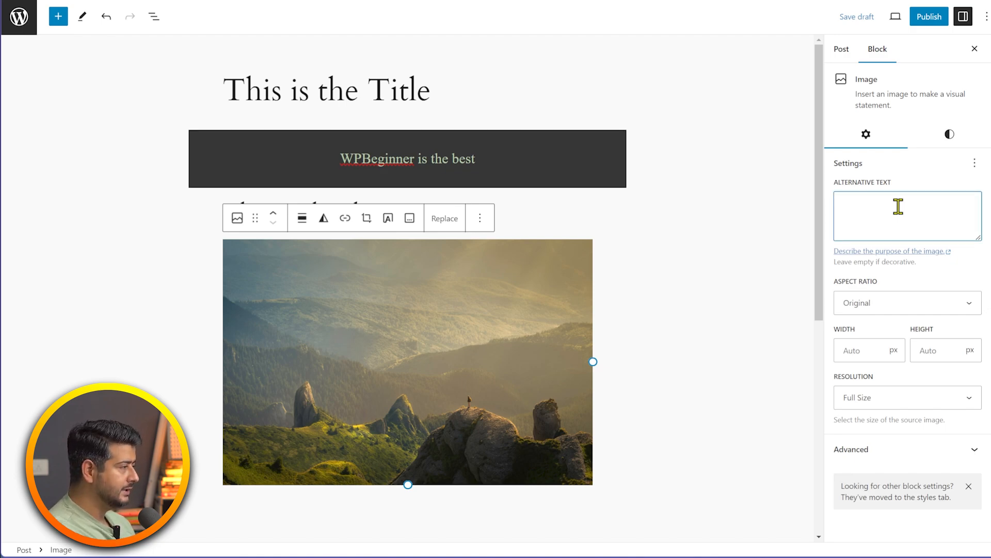
type("Man on hilltop")
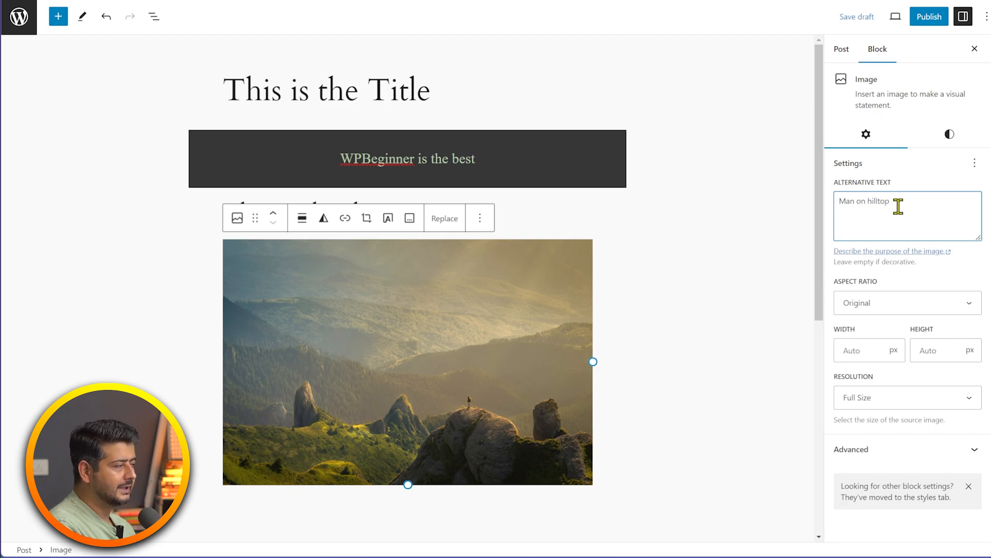
- Try the Square - 1:1 and Standard - 4:3 aspect ratios on the image, and restore the Original ratio
left_click(924, 305)
left_click(932, 333)
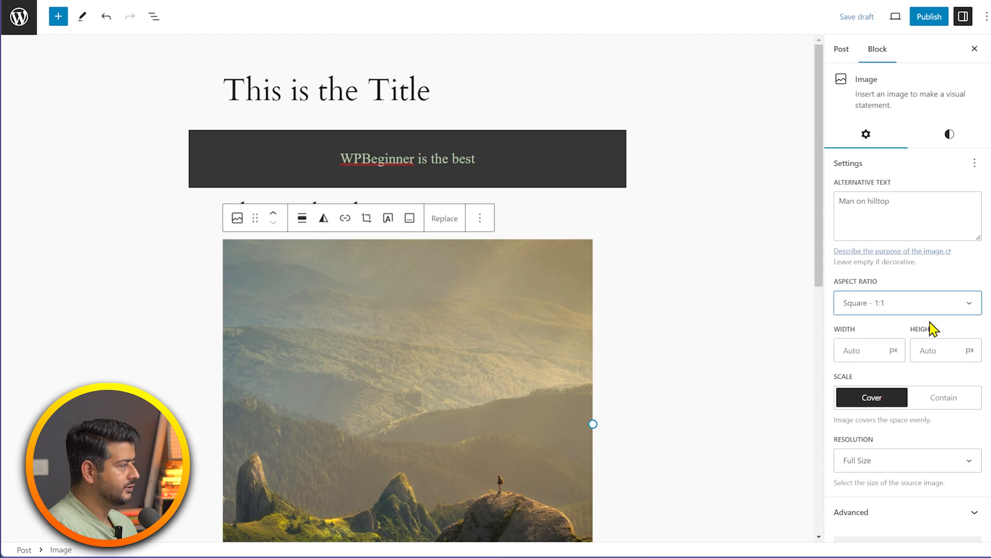
scroll(638, 270, "down", 3)
left_click(953, 305)
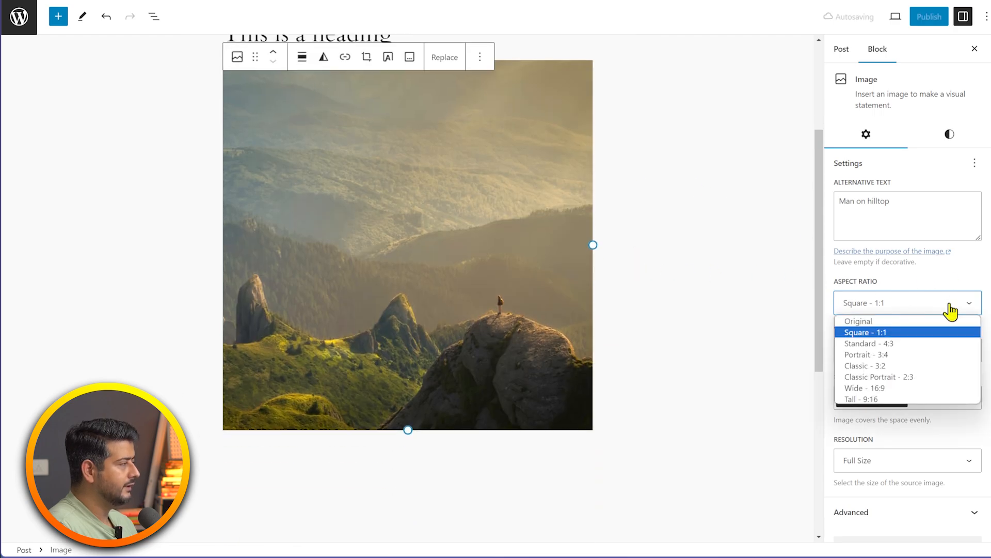
left_click(908, 343)
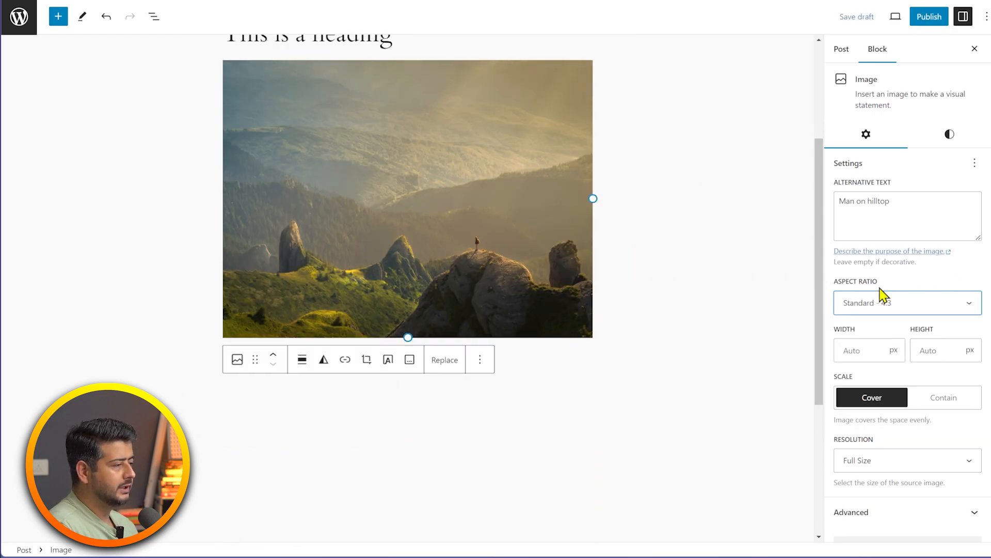
left_click(917, 304)
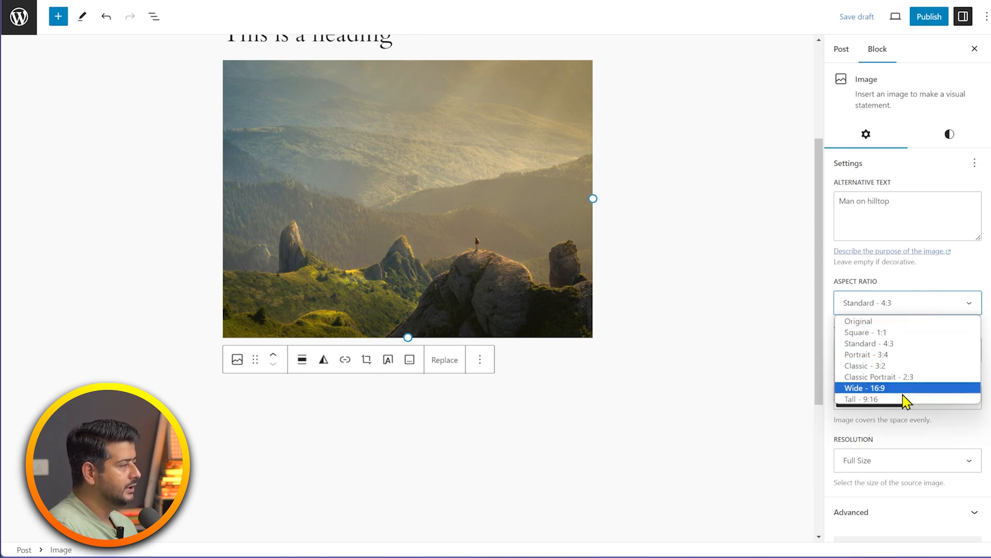
left_click(888, 325)
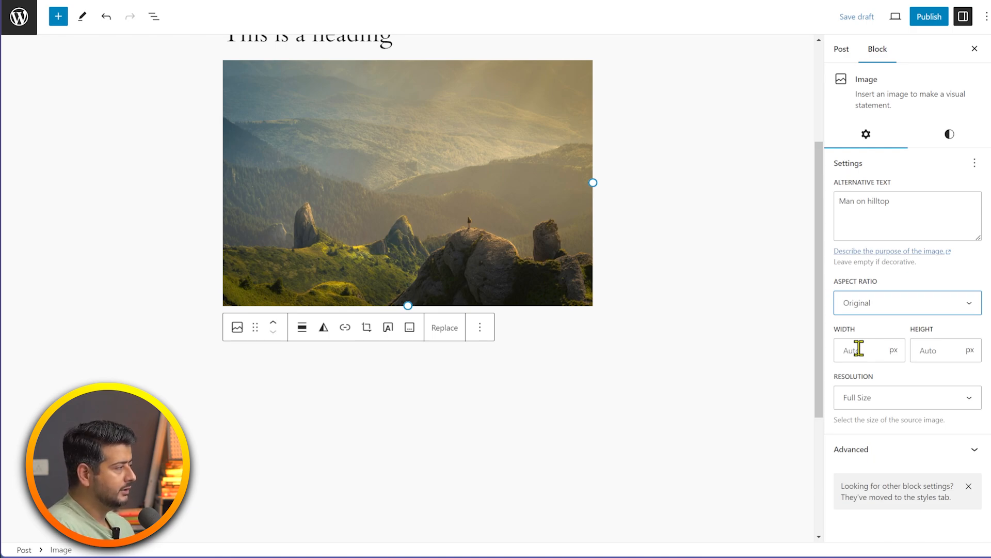
- Review the image's resolution choices and the reset options for its settings, leaving them unapplied
left_click(967, 399)
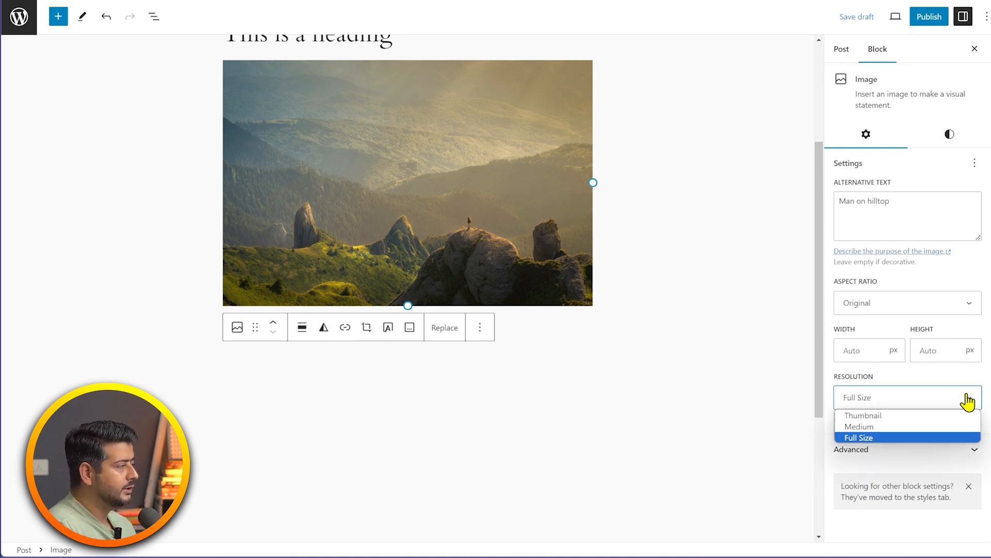
left_click(967, 398)
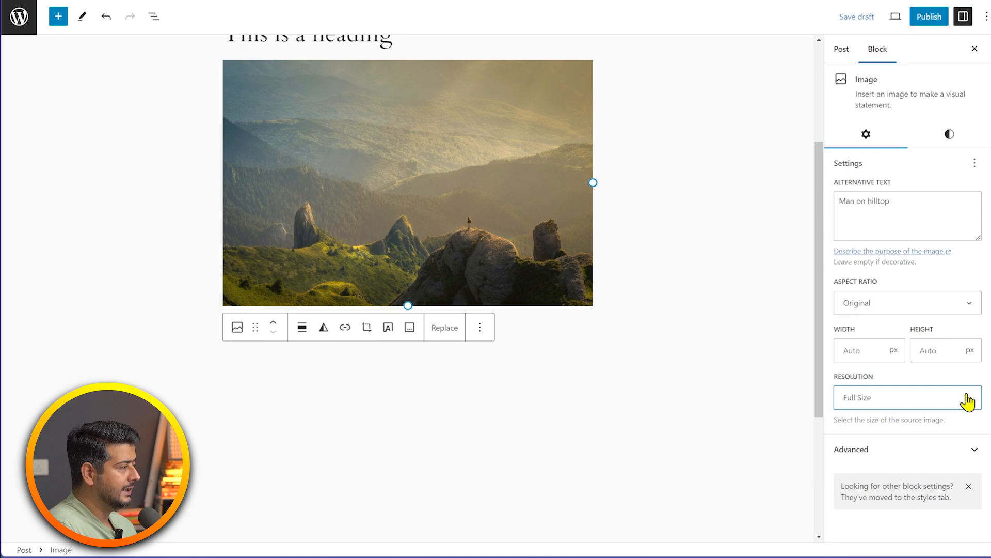
left_click(967, 398)
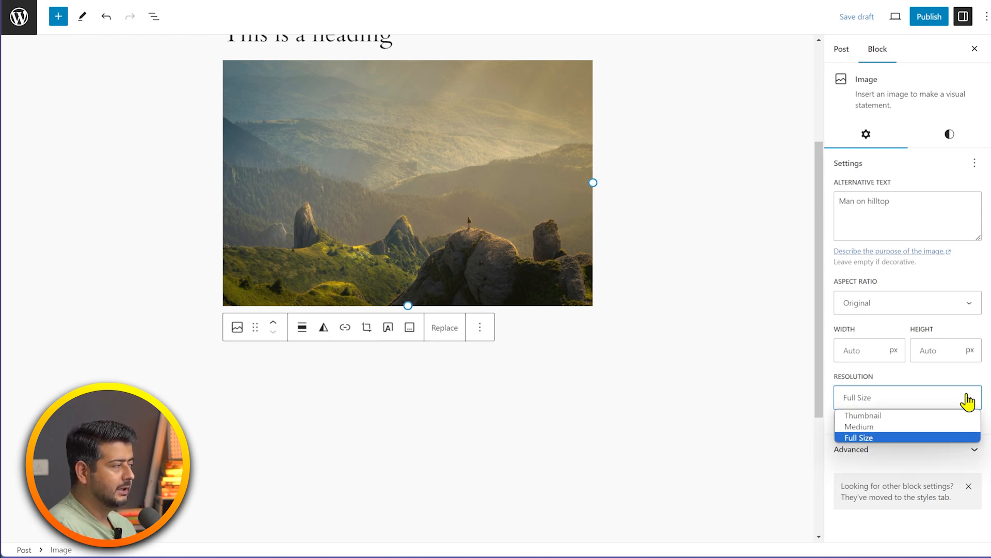
left_click(967, 400)
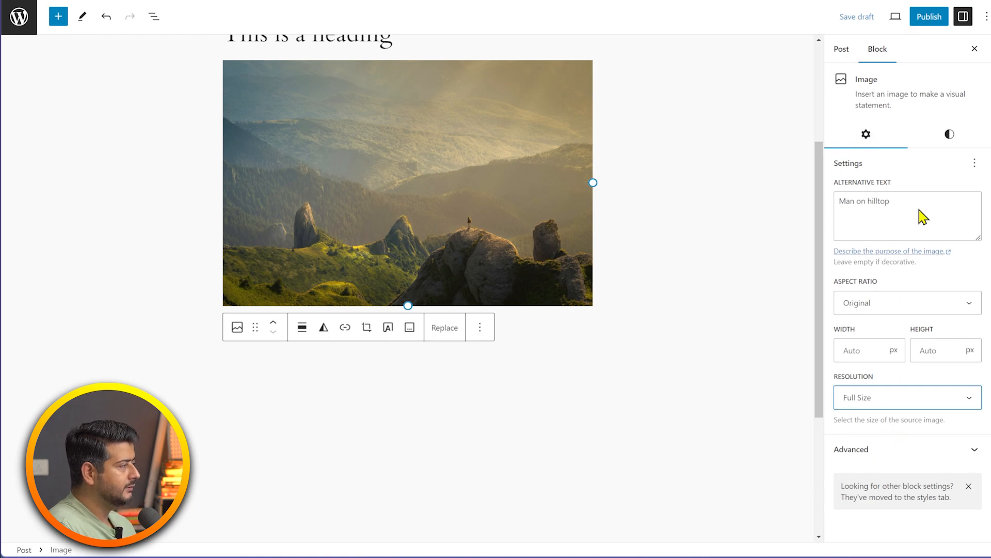
left_click(976, 164)
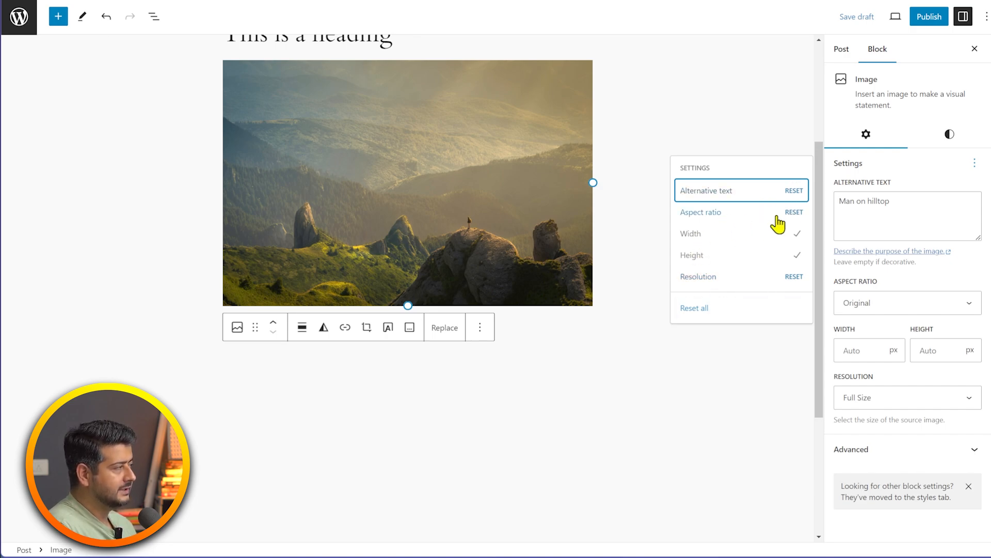
left_click(947, 182)
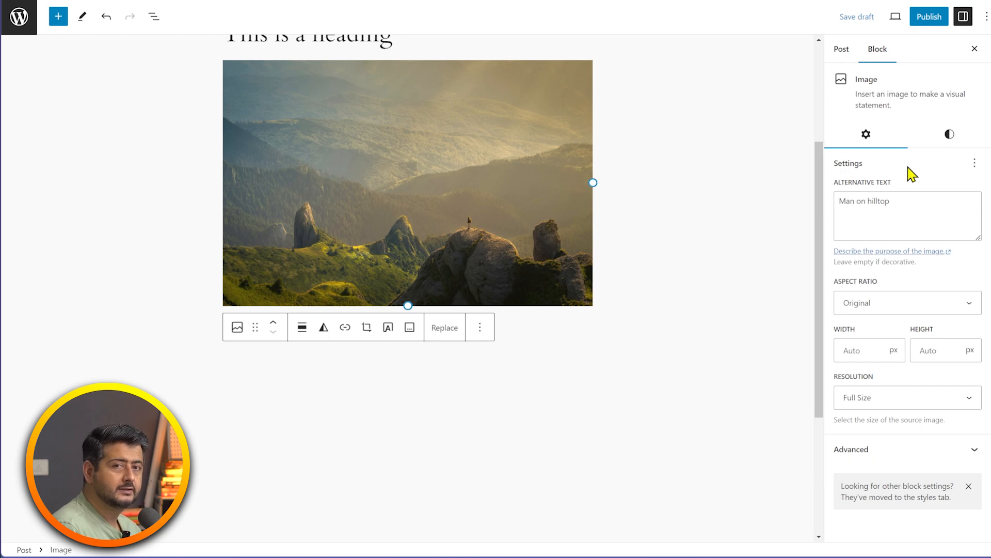
- Apply the Rounded style to the image
left_click(950, 137)
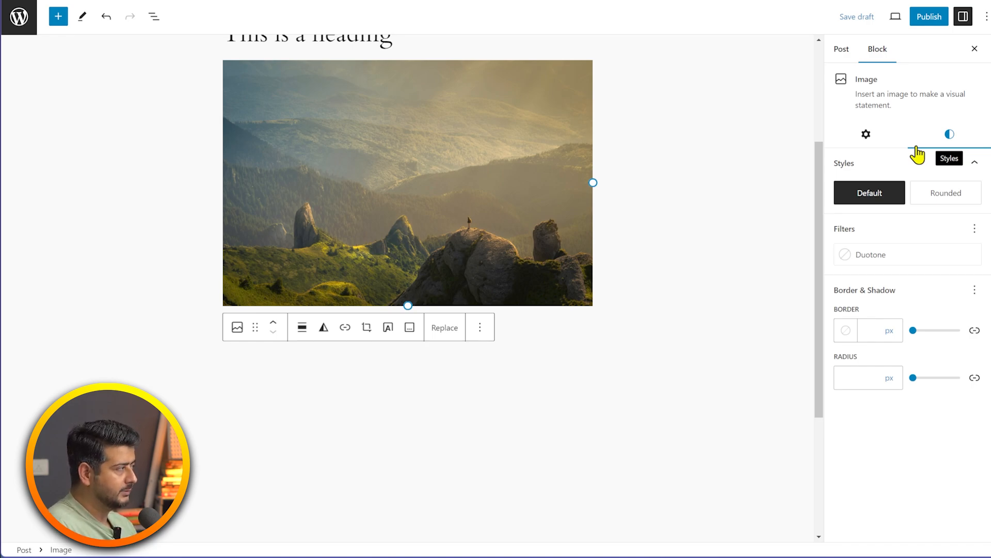
scroll(649, 226, "up", 1)
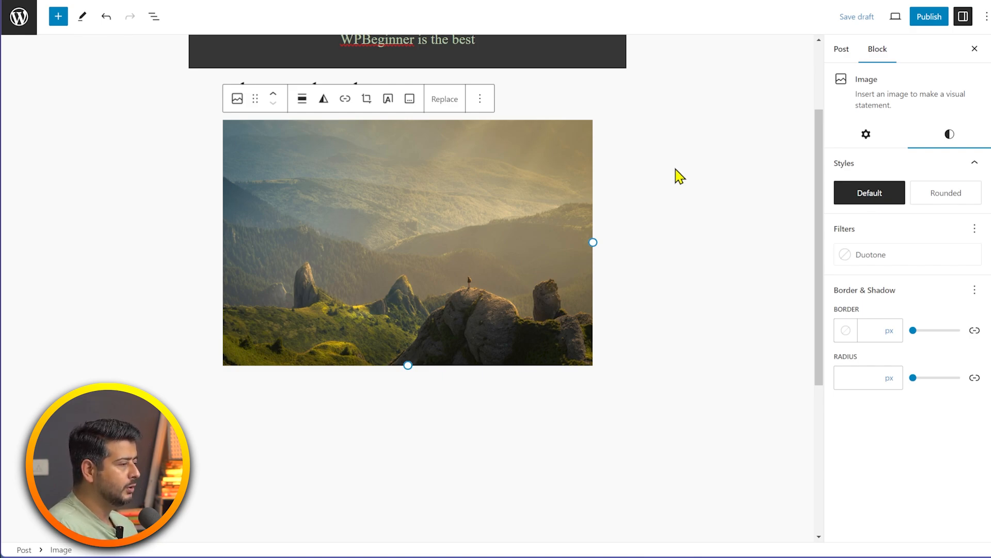
left_click(945, 196)
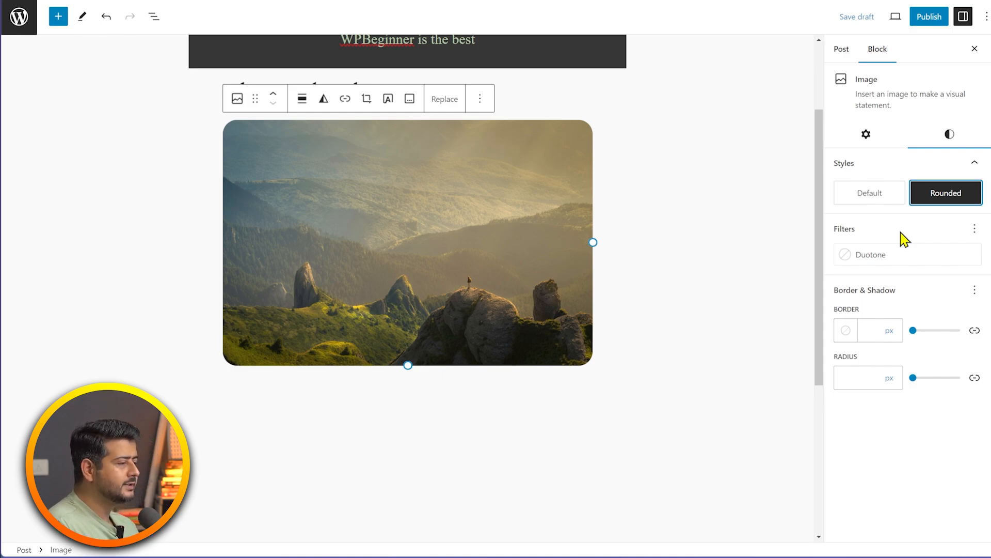
- Try several Duotone filter presets on the image, such as black and orange-red and black and gray, and keep black and beige
left_click(884, 257)
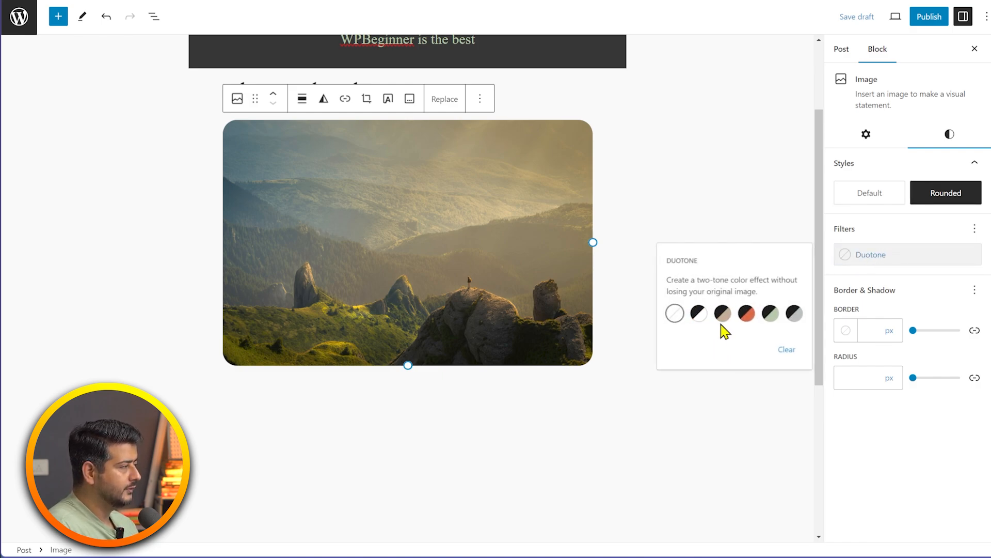
left_click(746, 320)
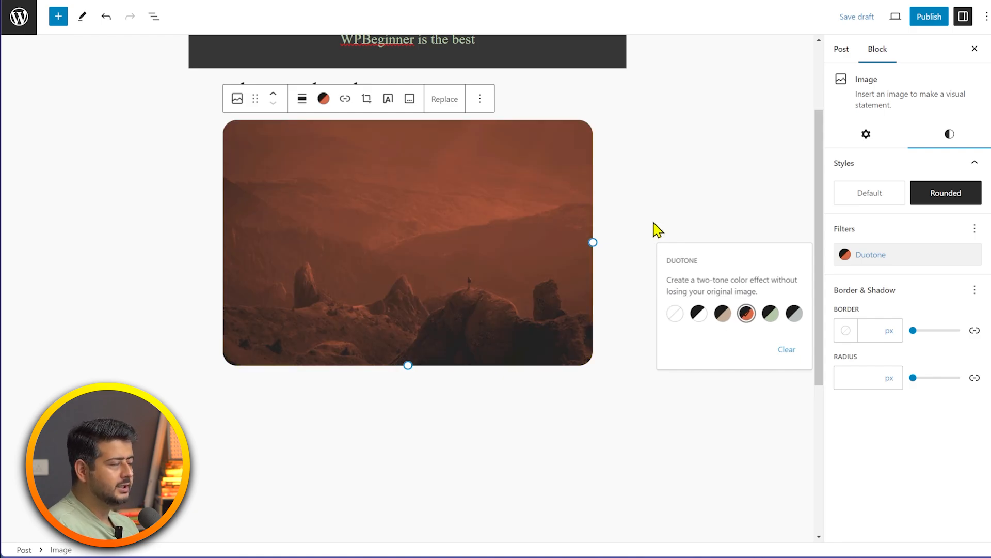
left_click(769, 315)
left_click(794, 313)
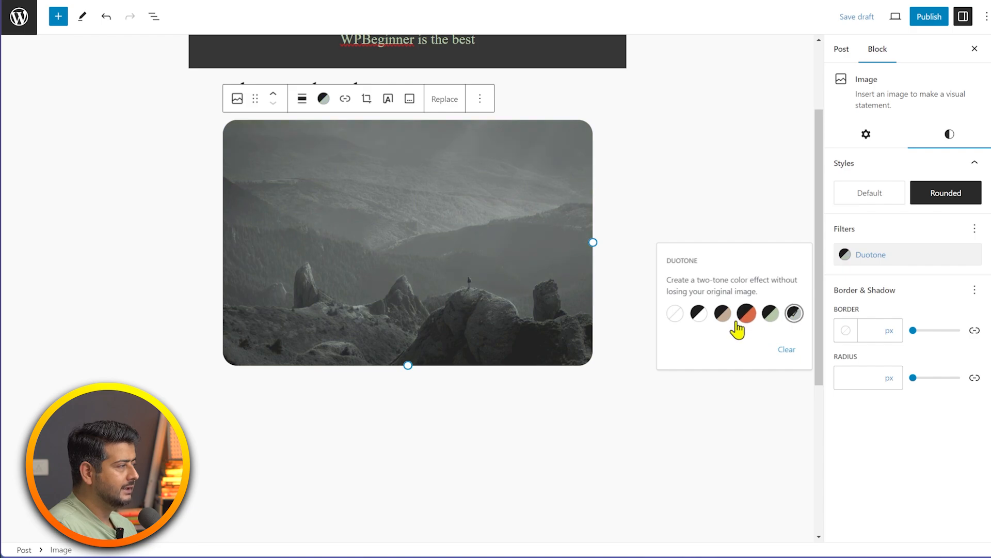
left_click(701, 316)
left_click(723, 314)
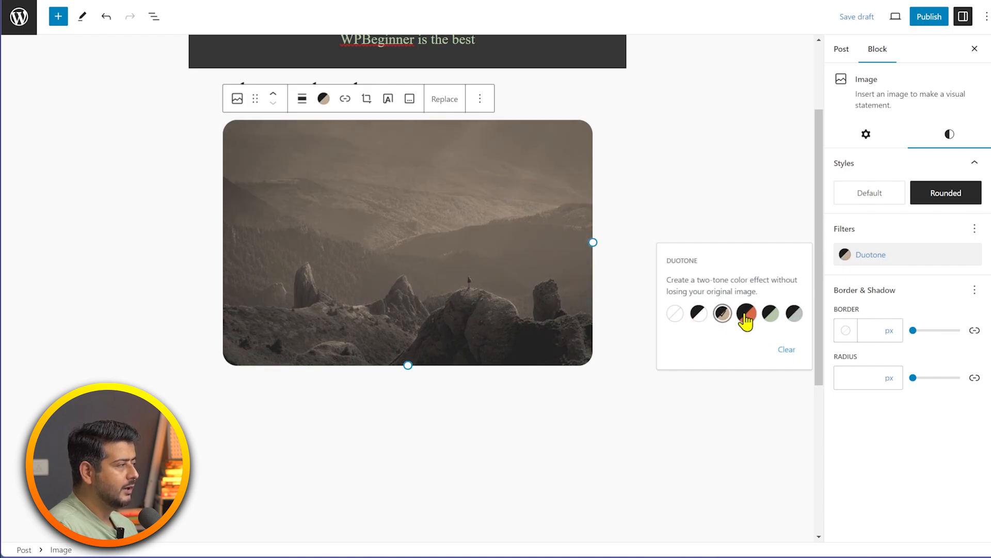
left_click(745, 319)
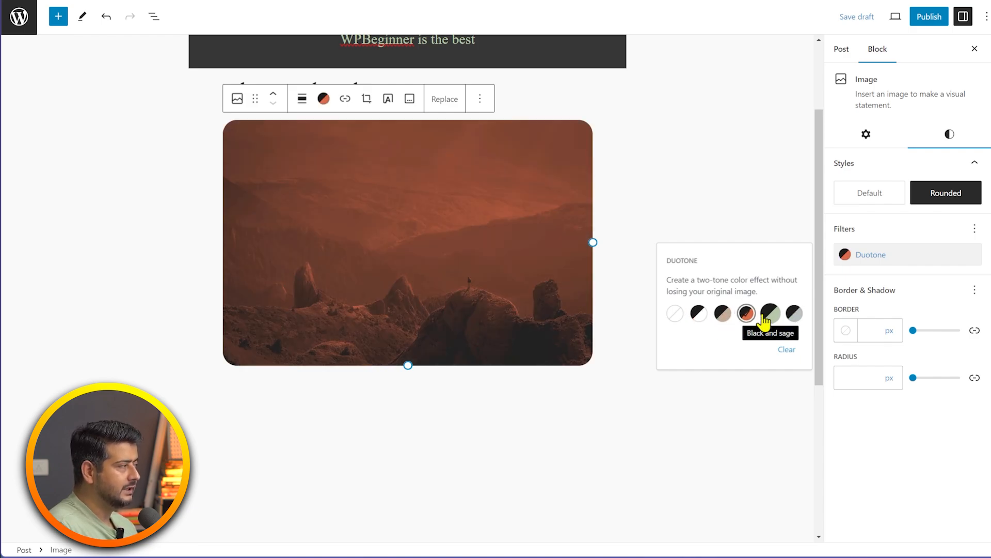
left_click(723, 315)
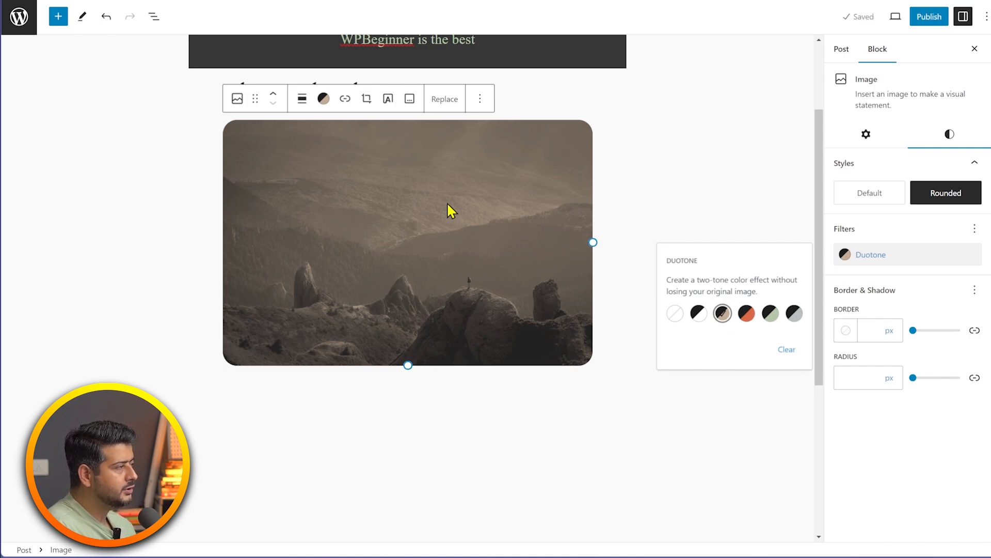
left_click(930, 237)
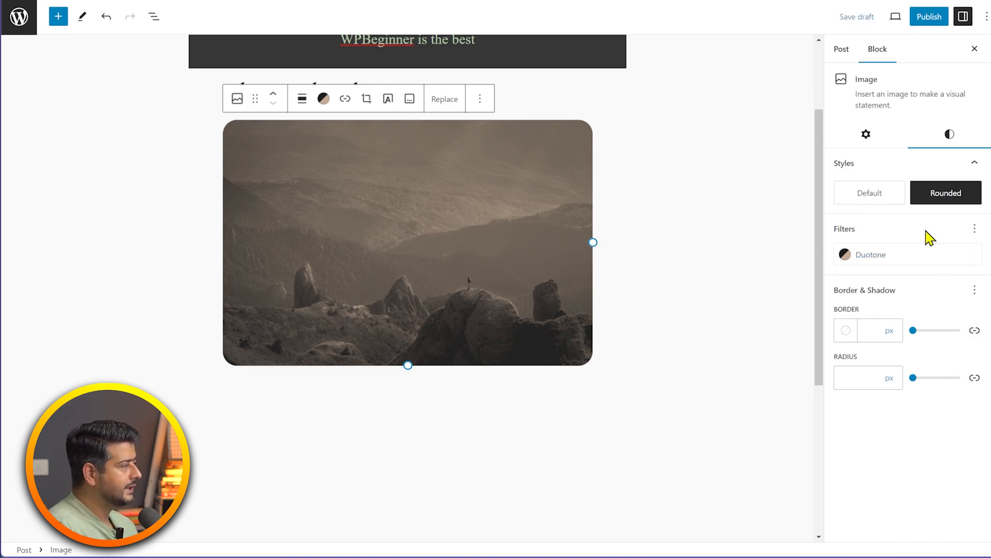
- Review the image's filter reset options and its available border, radius and shadow options, leaving them unapplied
left_click(975, 229)
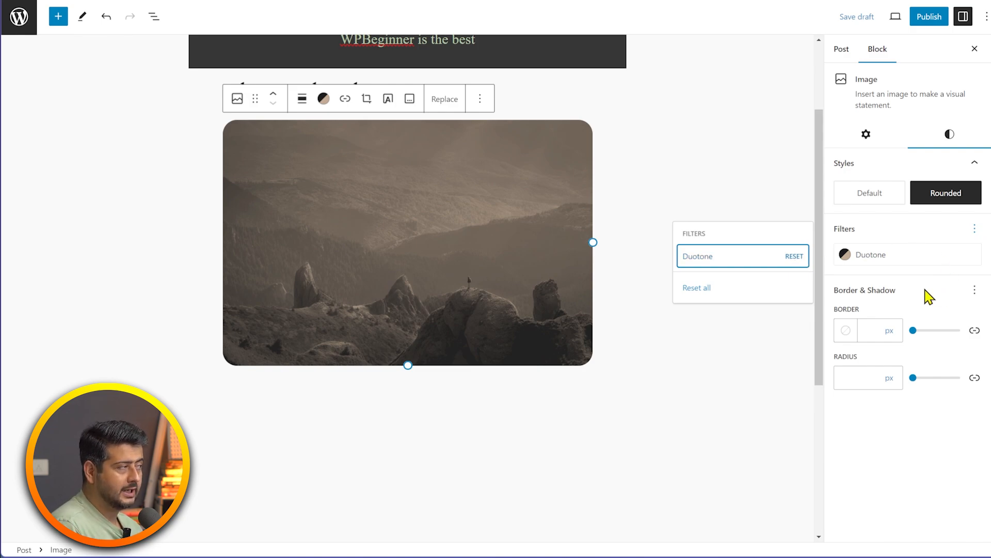
left_click(976, 291)
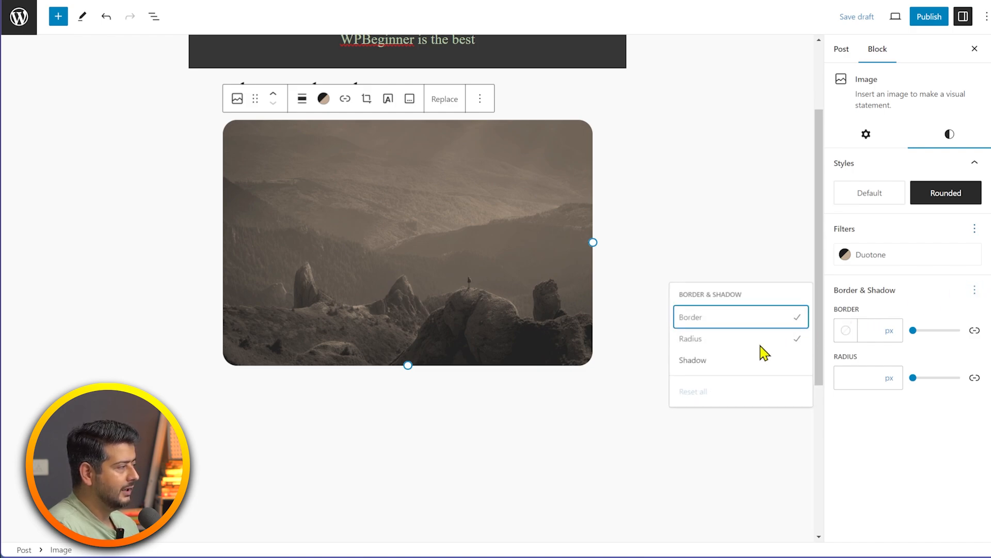
left_click(901, 421)
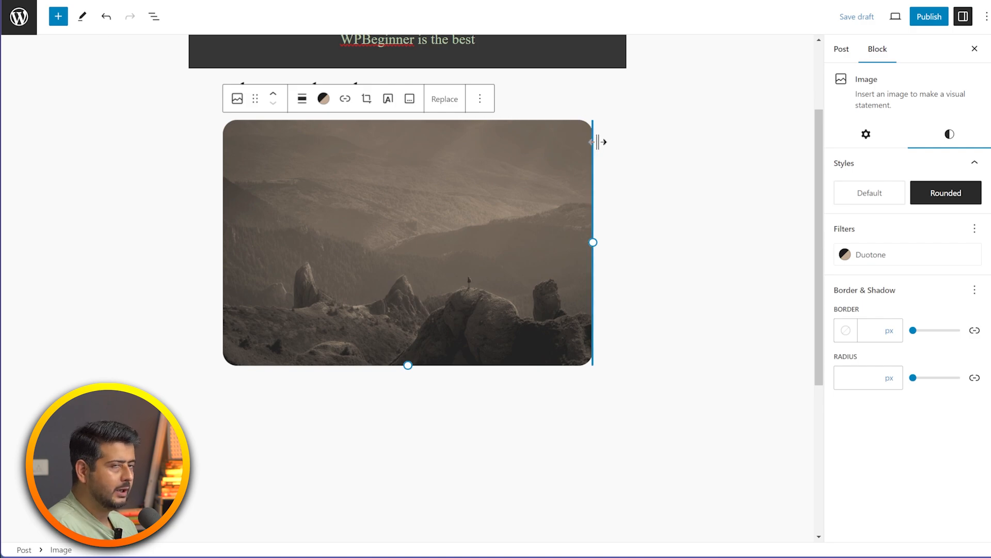
- Set the image's corner radius to 16 px
left_click_drag(917, 377, 894, 380)
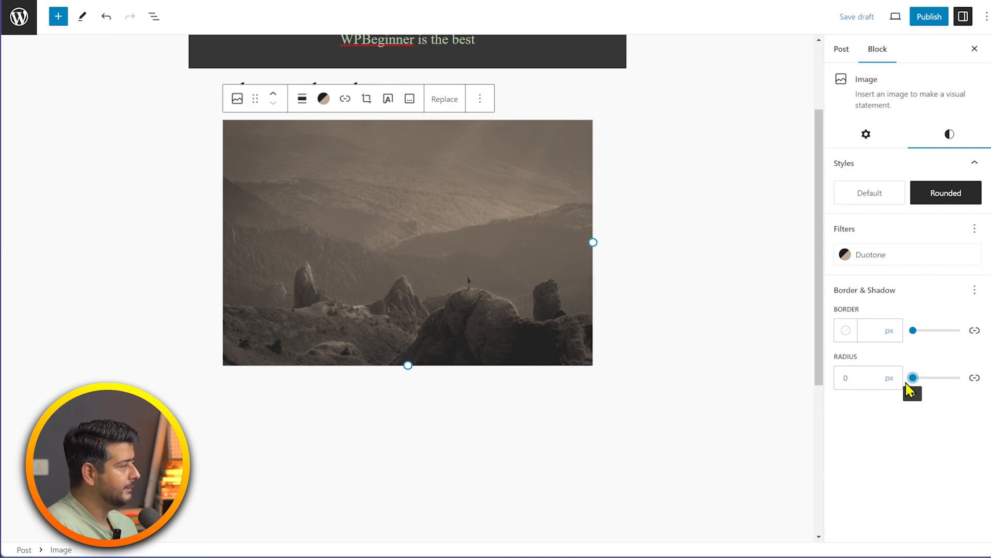
left_click_drag(913, 379, 920, 380)
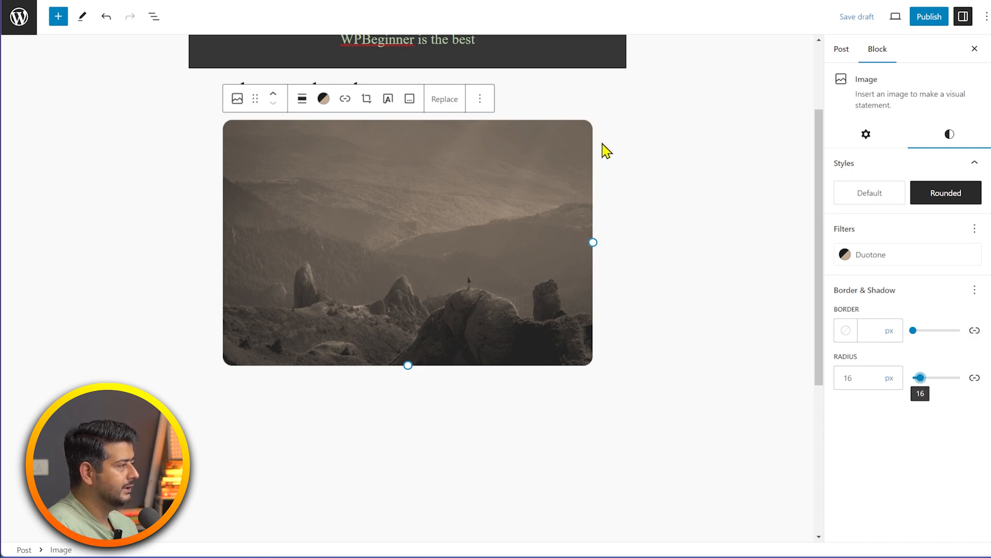
- Unlink the image's corner radii and set the top-left, bottom-left and bottom-right corners to 0 px
left_click(976, 382)
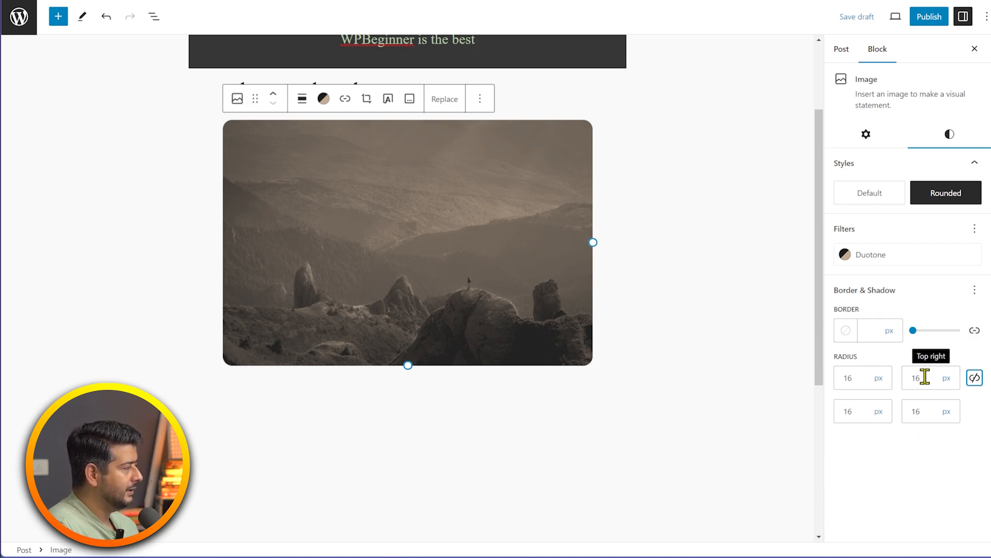
double_click(859, 379)
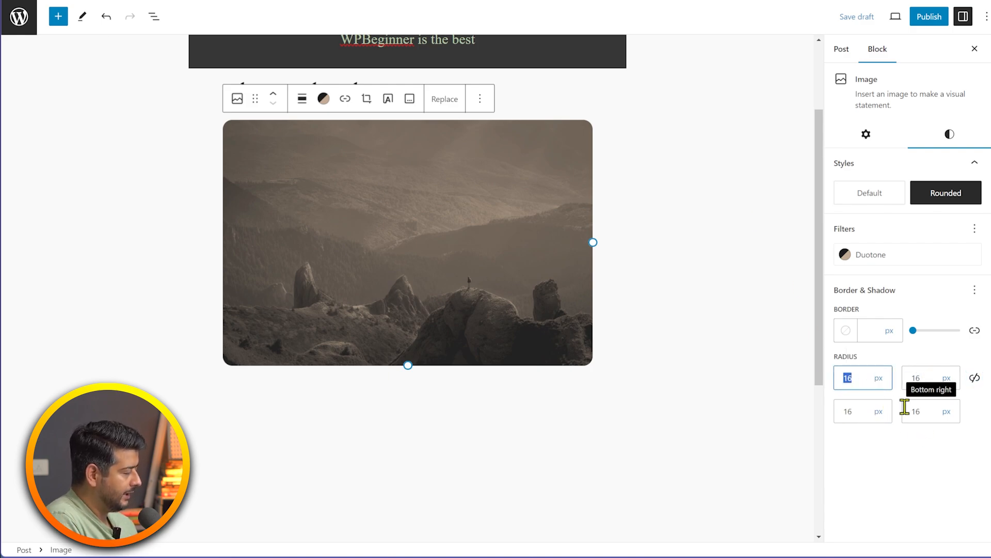
type("0")
double_click(847, 411)
type("0")
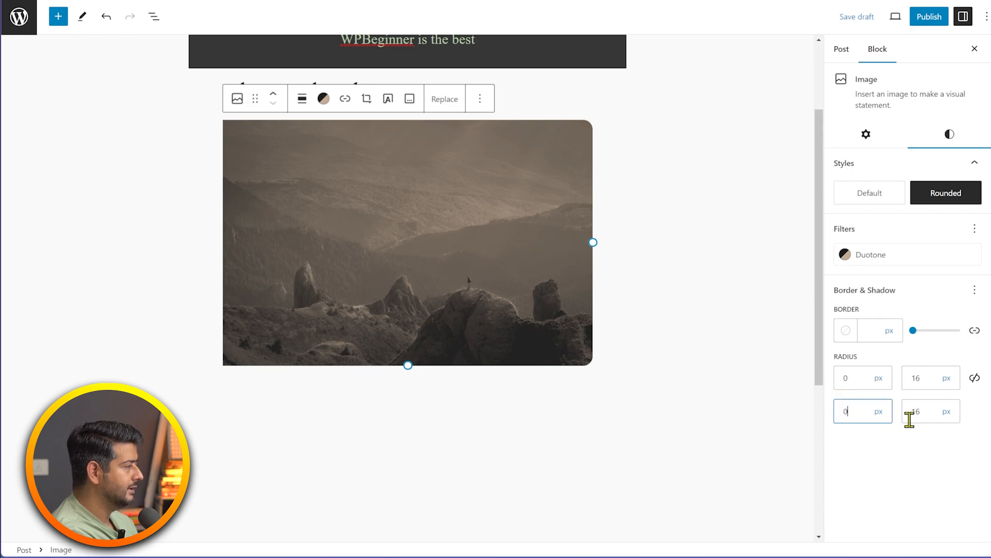
double_click(915, 413)
type("0")
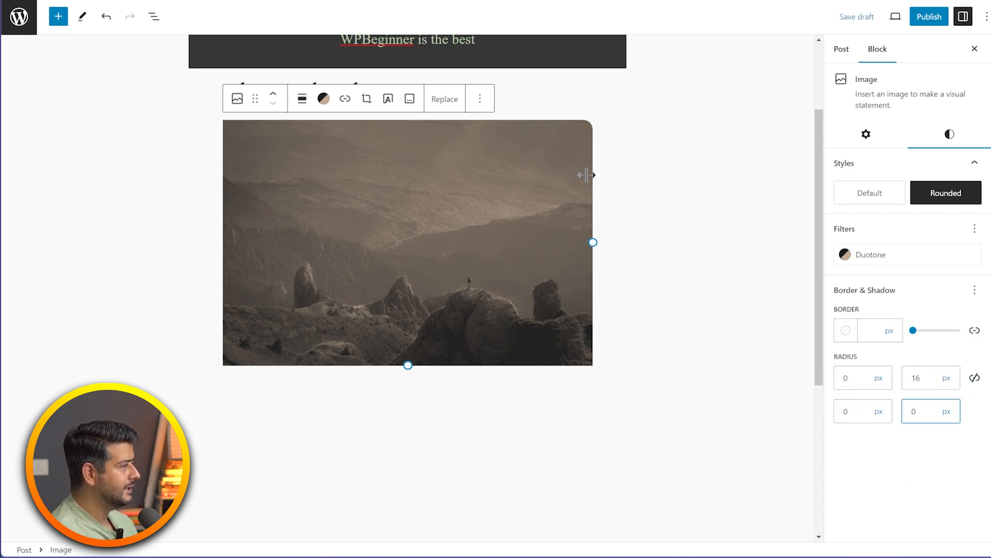
- Restore the top-left, bottom-left and bottom-right corner radii to 16 px and link all the radii again
left_click(974, 378)
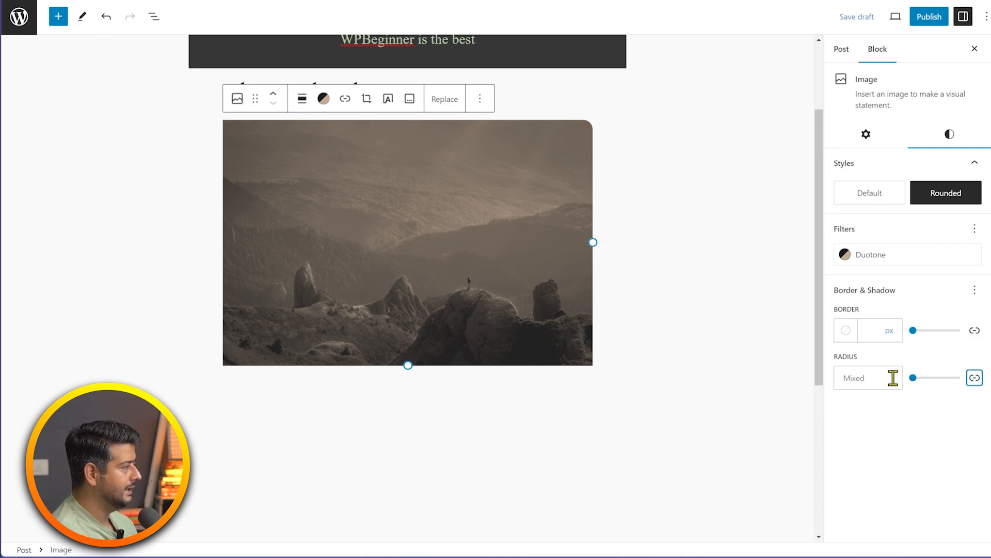
left_click(867, 378)
left_click(973, 381)
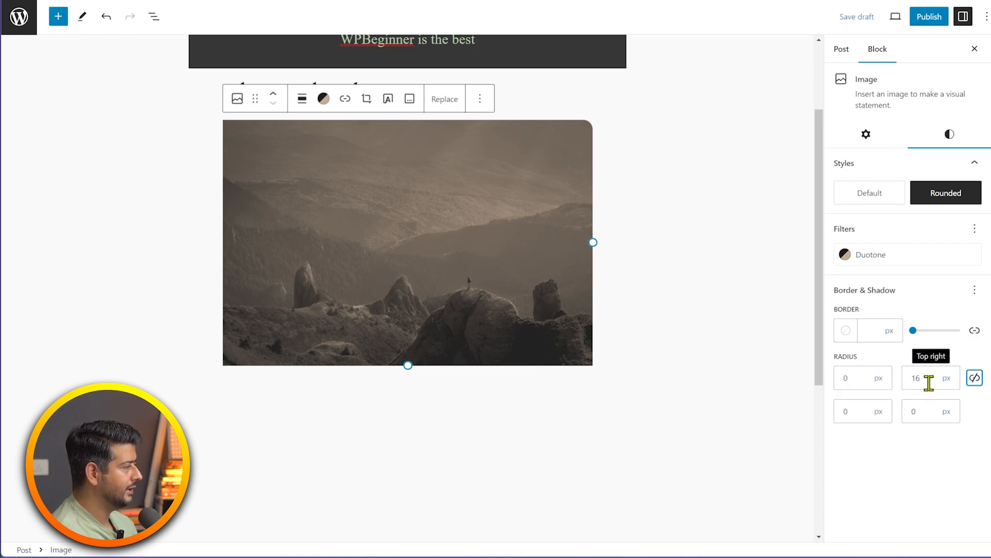
left_click_drag(852, 380, 832, 387)
type("16")
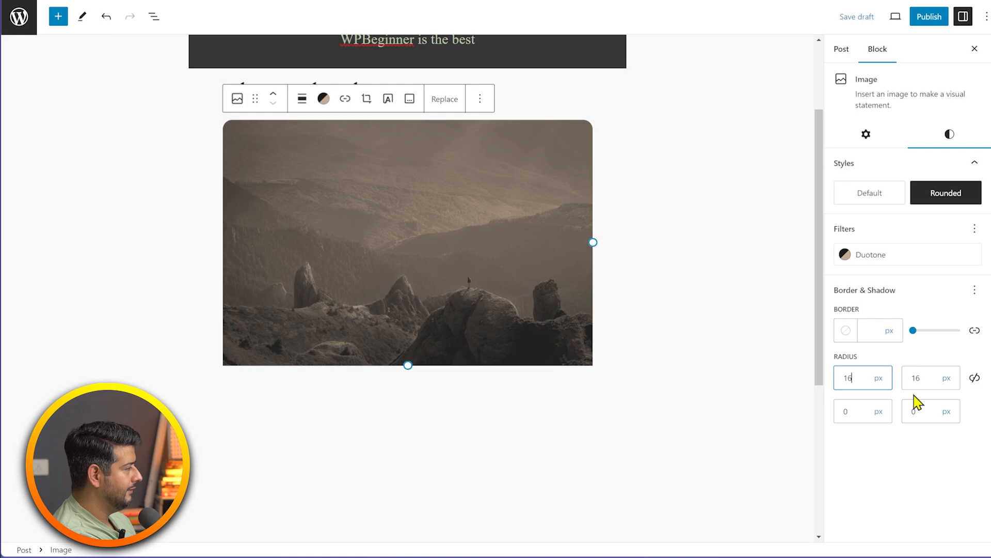
left_click(867, 411)
type("116")
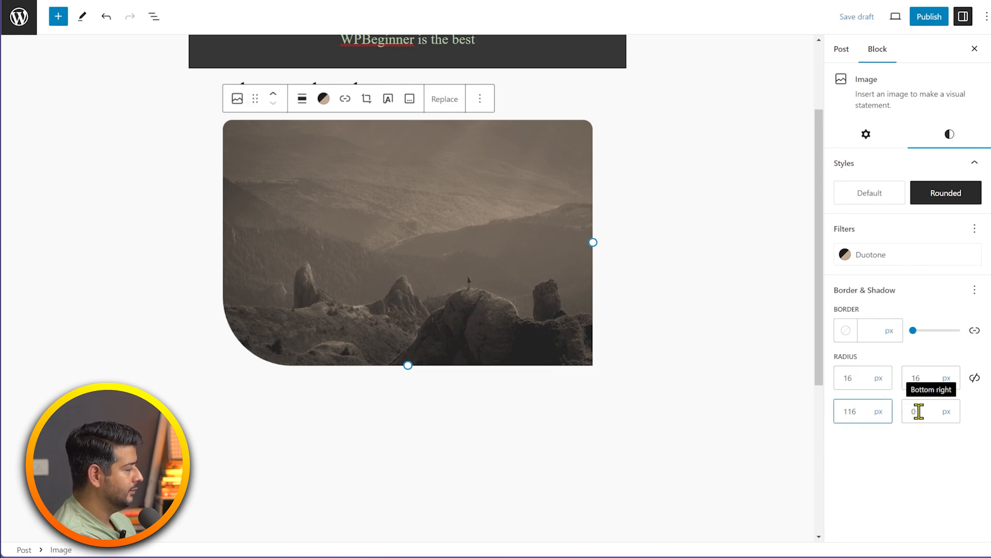
key("BackSpace")
key("BackSpace")
type("6")
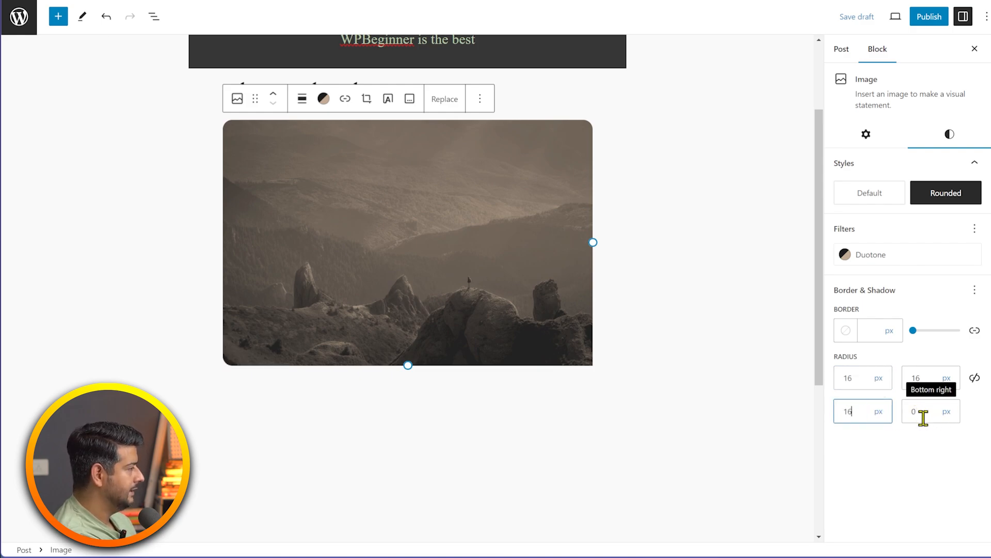
left_click(906, 416)
type("16")
left_click(974, 378)
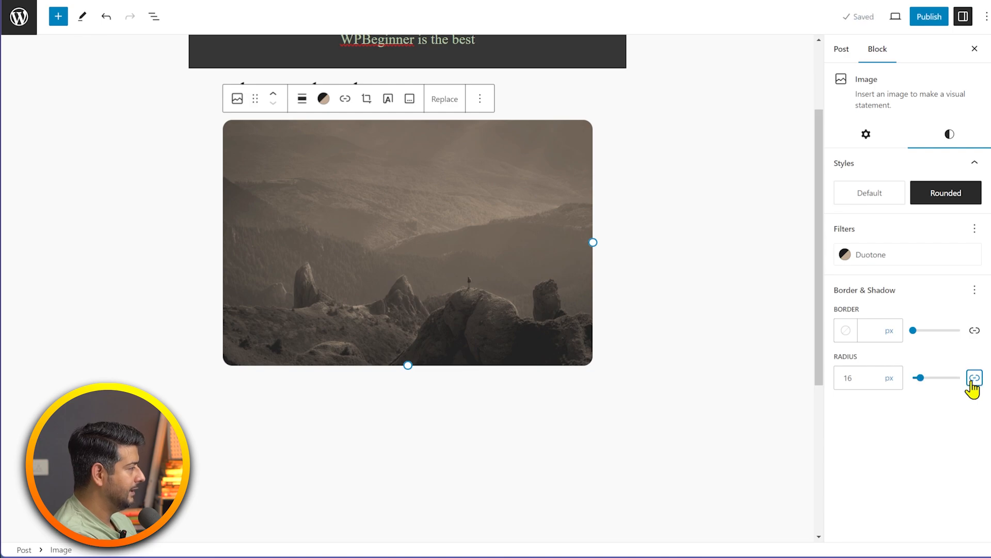
- Give the image an 11 px border in the Accent / Three color (#D8613C)
left_click(846, 331)
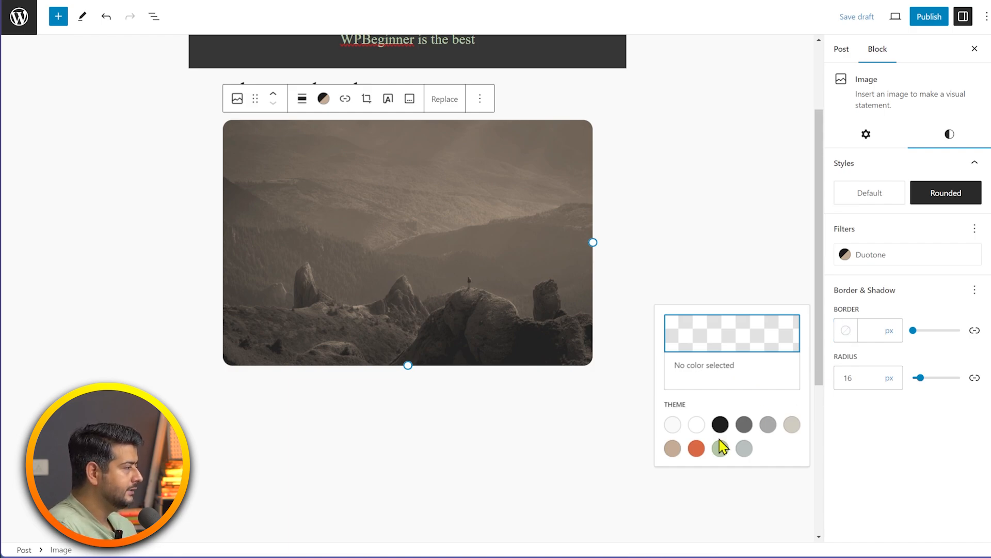
left_click(697, 449)
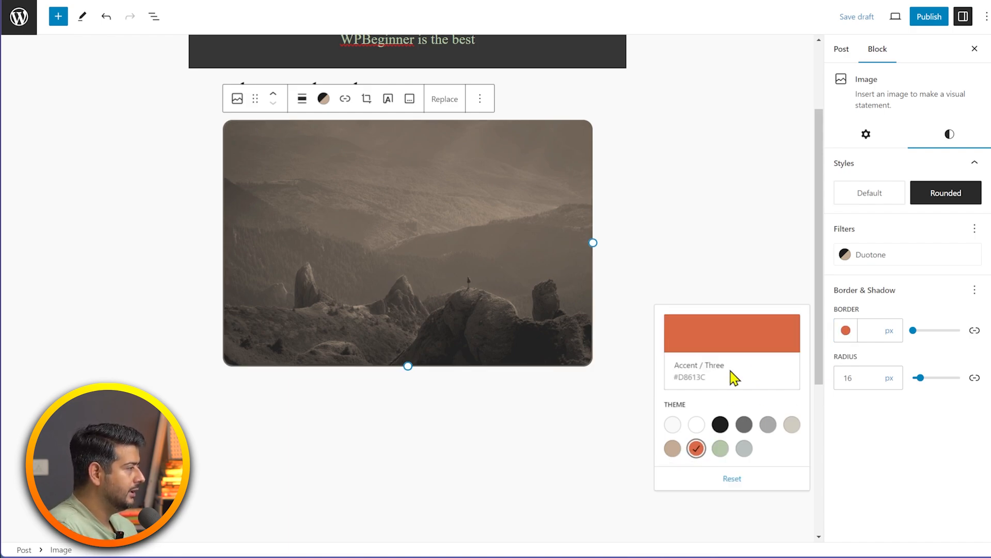
left_click(741, 346)
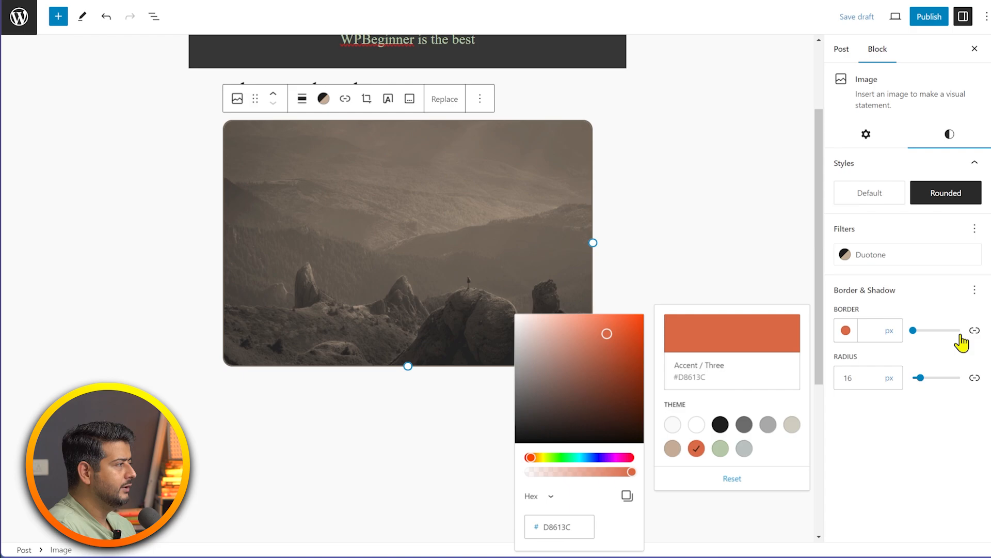
left_click_drag(913, 339, 919, 339)
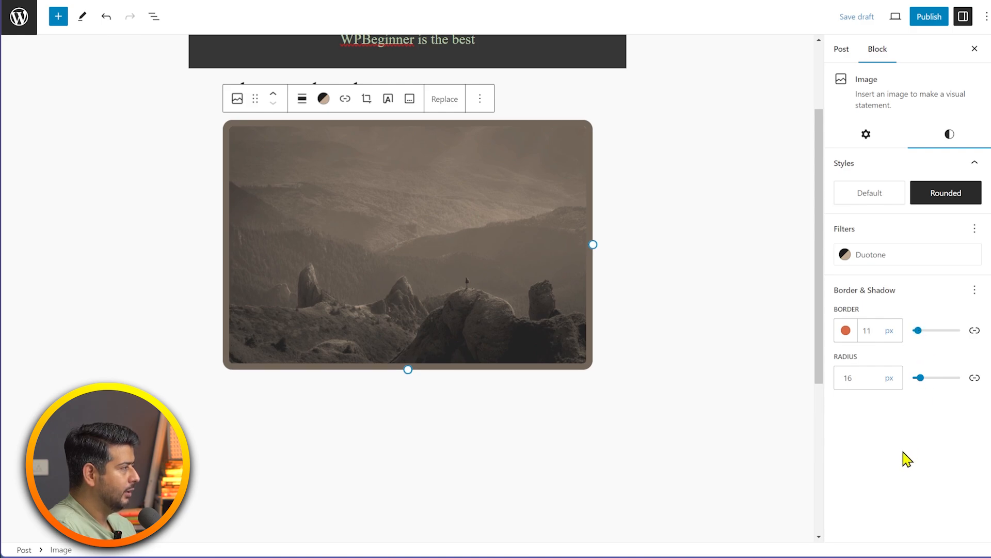
- Clear the image's Duotone filter and set the border width to 4 px
left_click(885, 257)
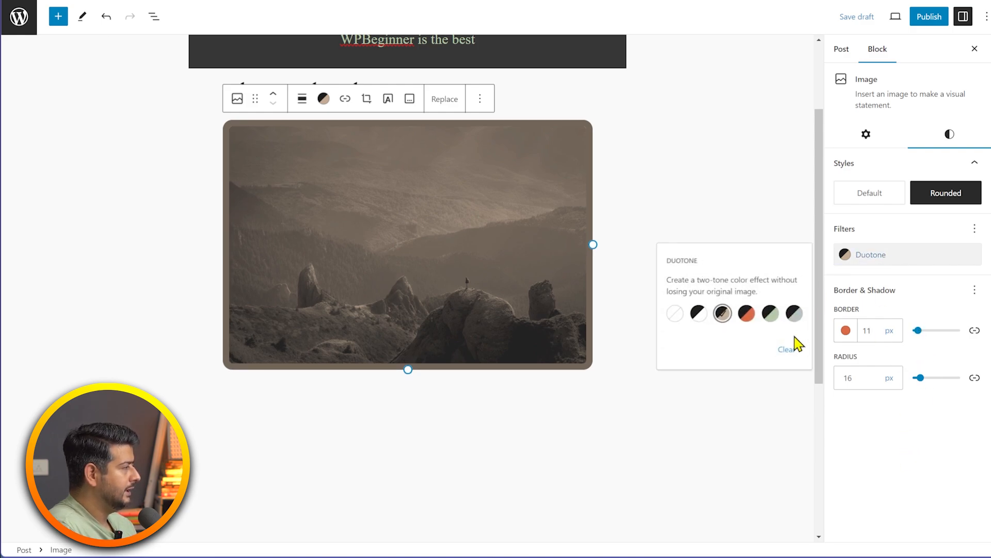
left_click(787, 351)
left_click(917, 433)
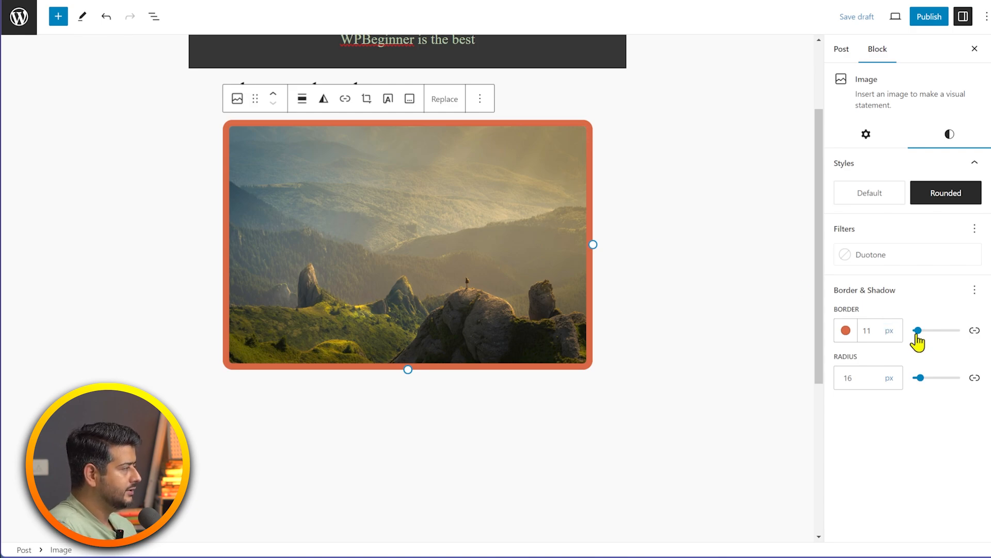
left_click_drag(918, 330, 915, 331)
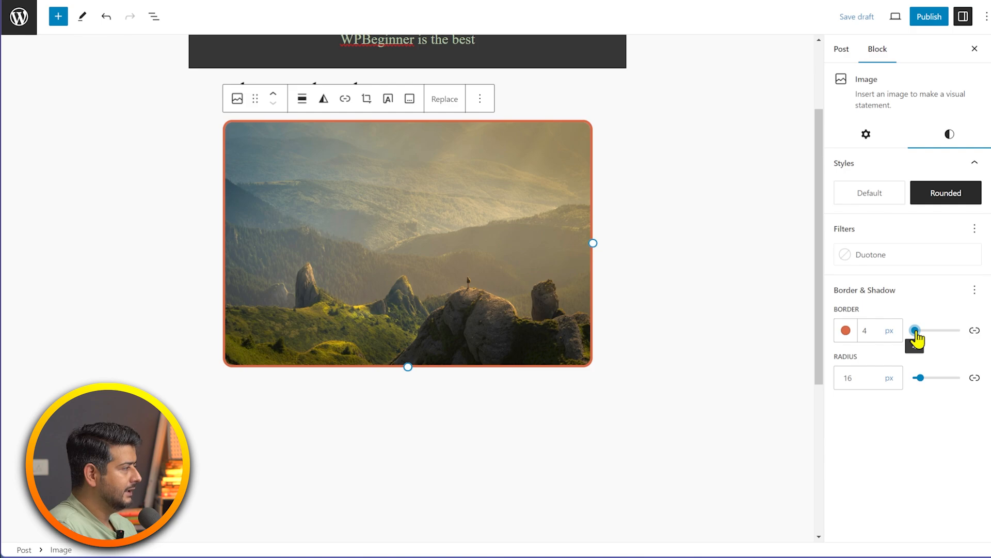
- Enable the image's Shadow setting, try several drop shadow presets and keep the large, soft one
left_click(974, 290)
left_click(723, 364)
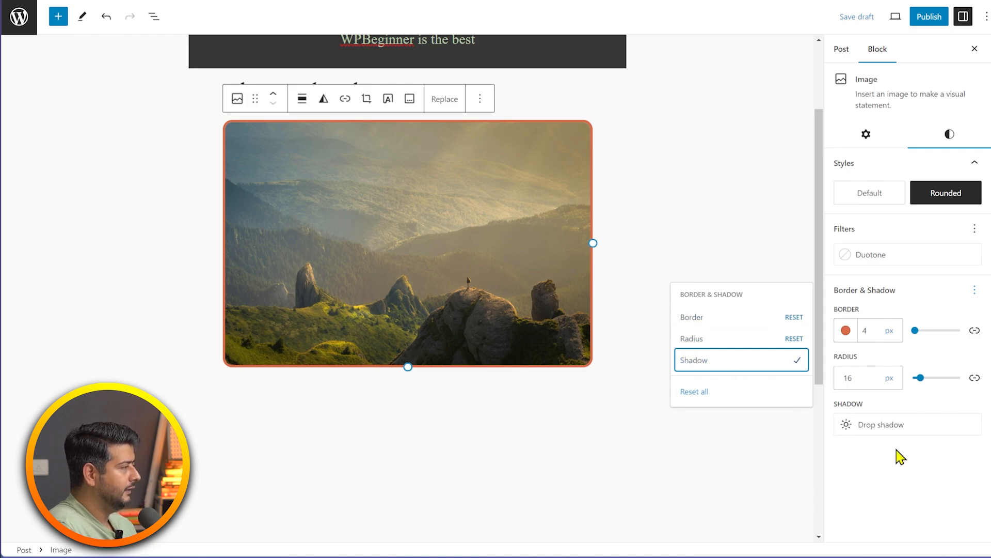
left_click(900, 429)
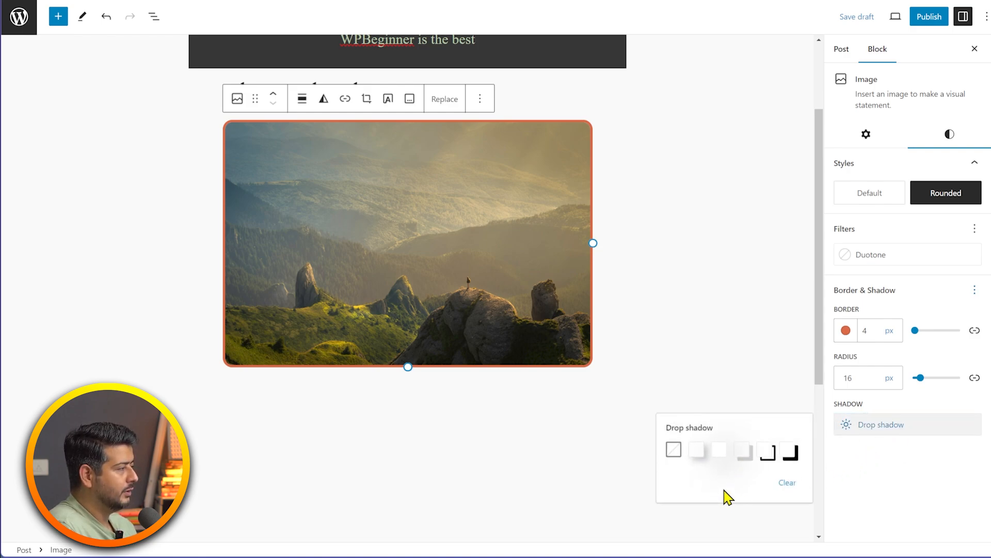
left_click(698, 453)
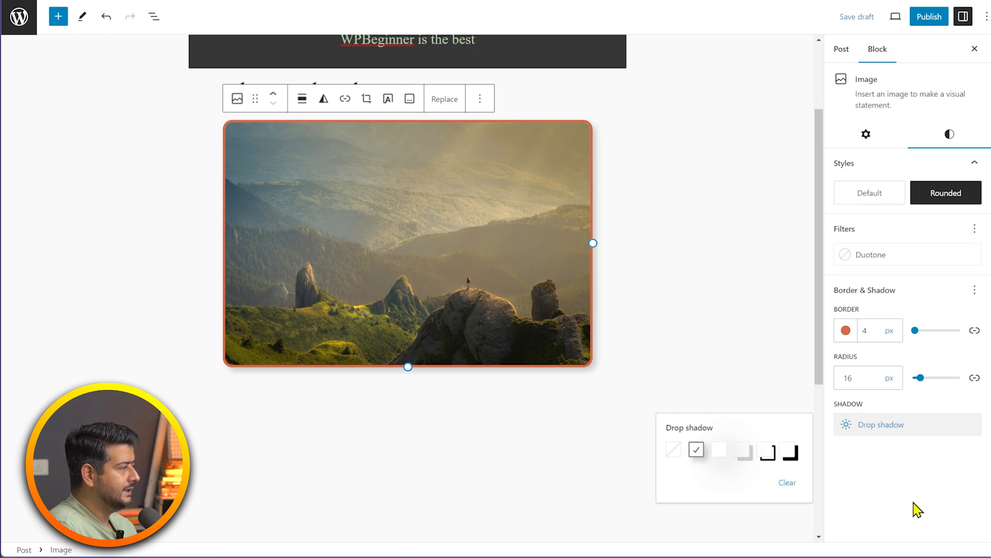
left_click(743, 453)
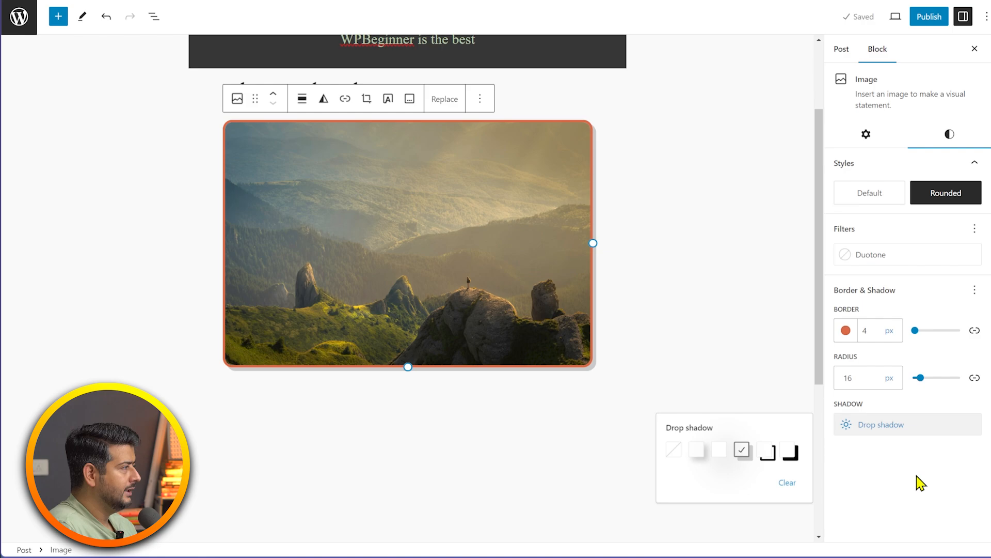
left_click(720, 453)
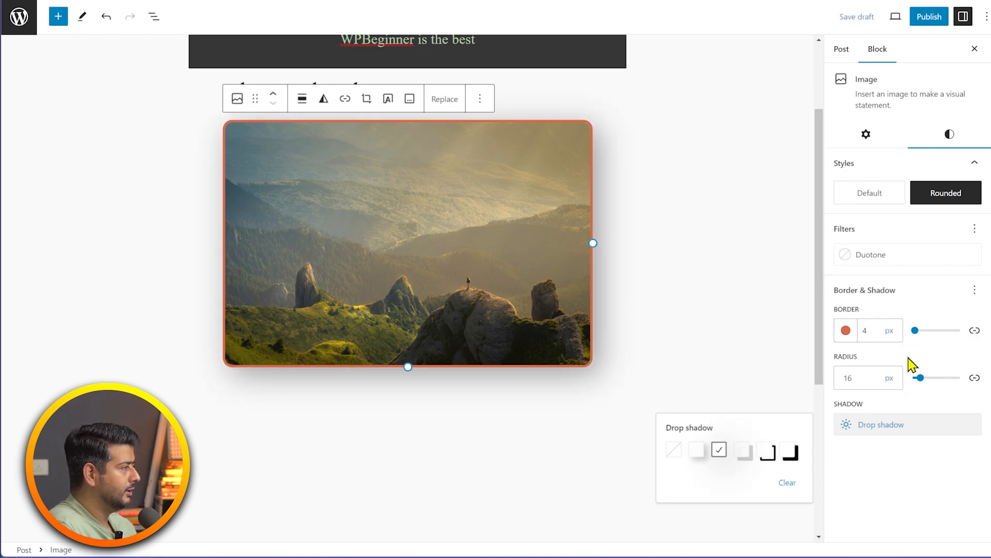
- Set the image's border width to 0 px and deselect the image
left_click_drag(913, 333, 885, 338)
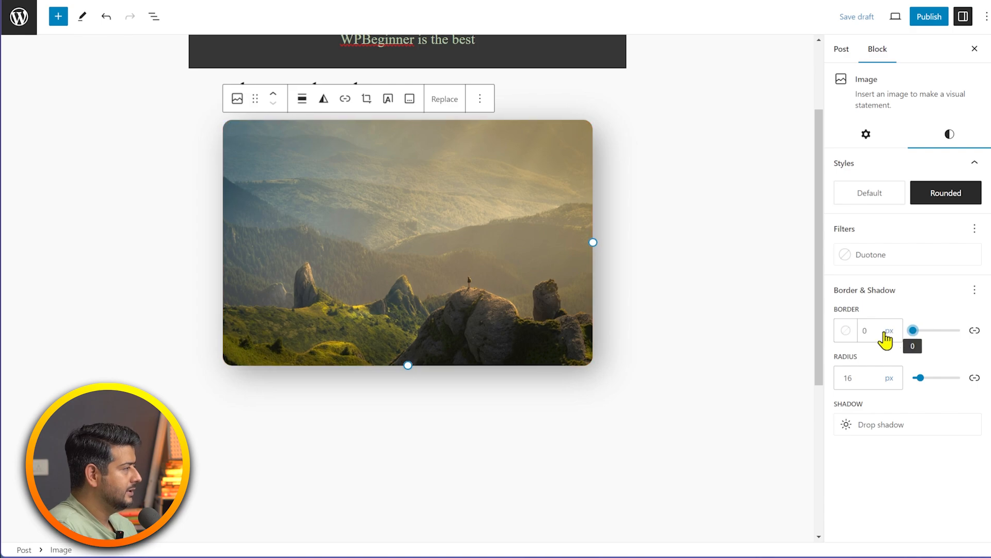
scroll(679, 366, "up", 3)
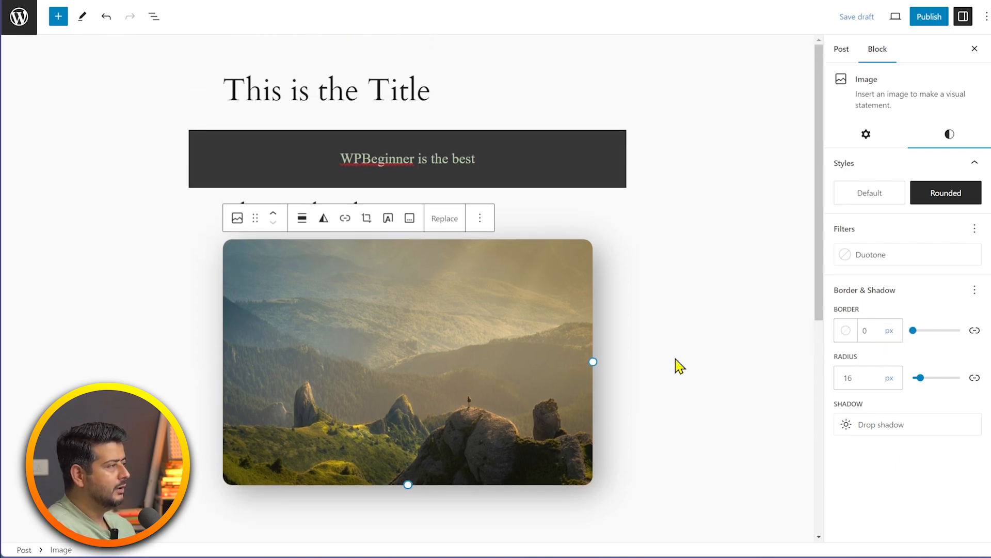
left_click(679, 366)
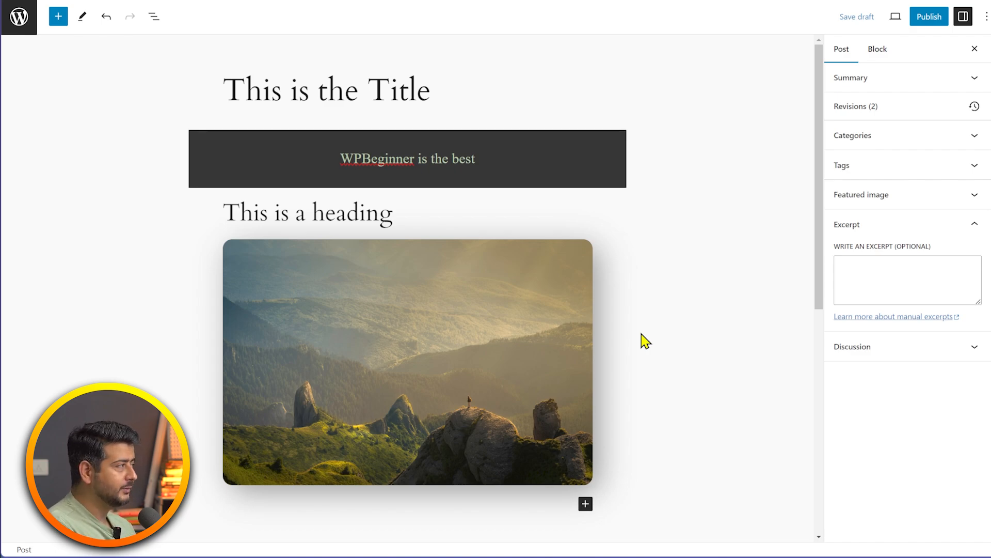
- Select the image again and review its alignment options, leaving them unapplied
left_click(510, 330)
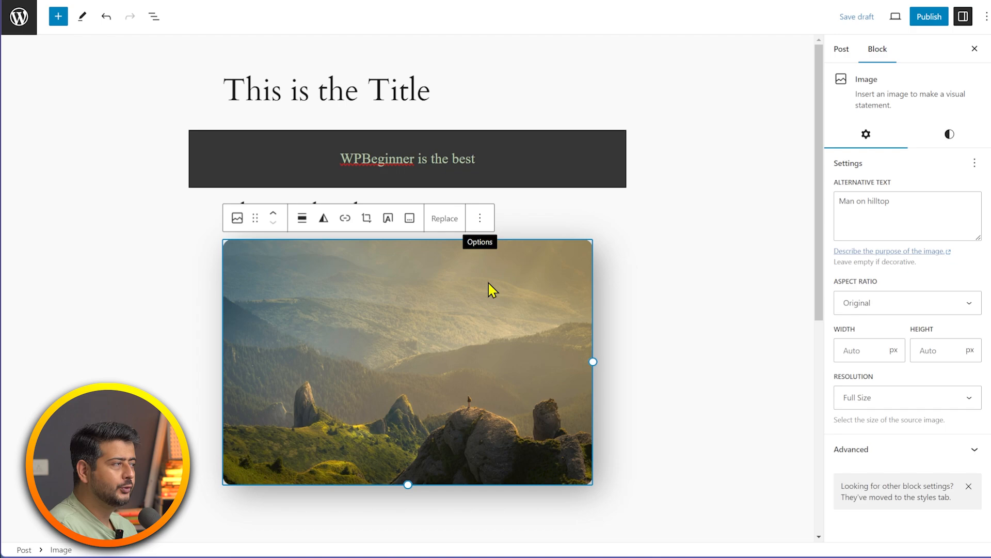
left_click(306, 227)
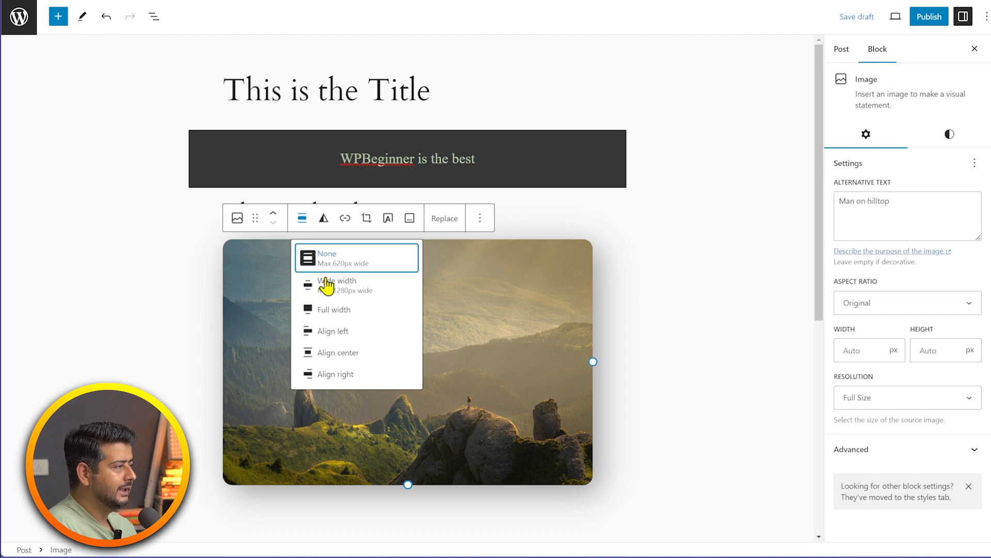
- Set the shadows color of the image's duotone filter to green #6EC275
left_click(324, 222)
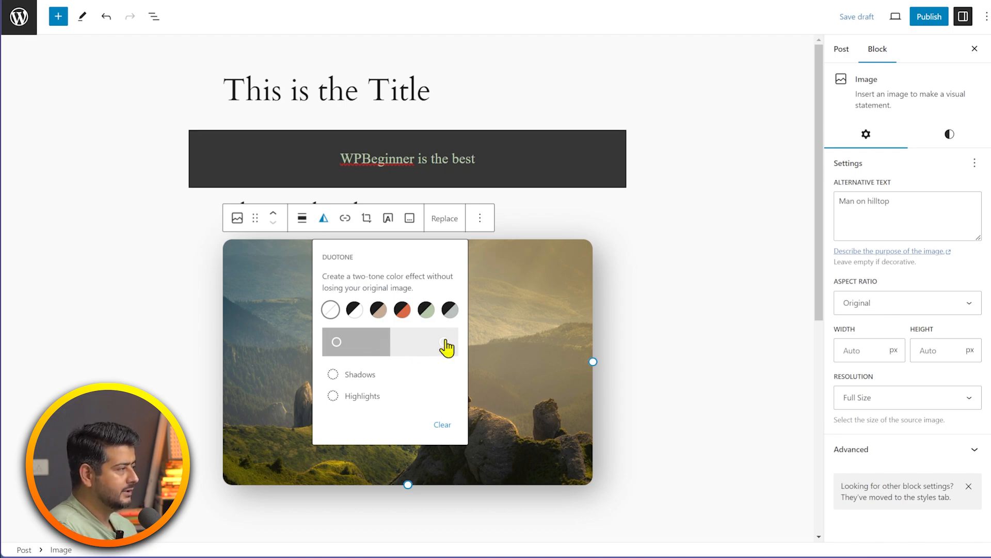
left_click(337, 342)
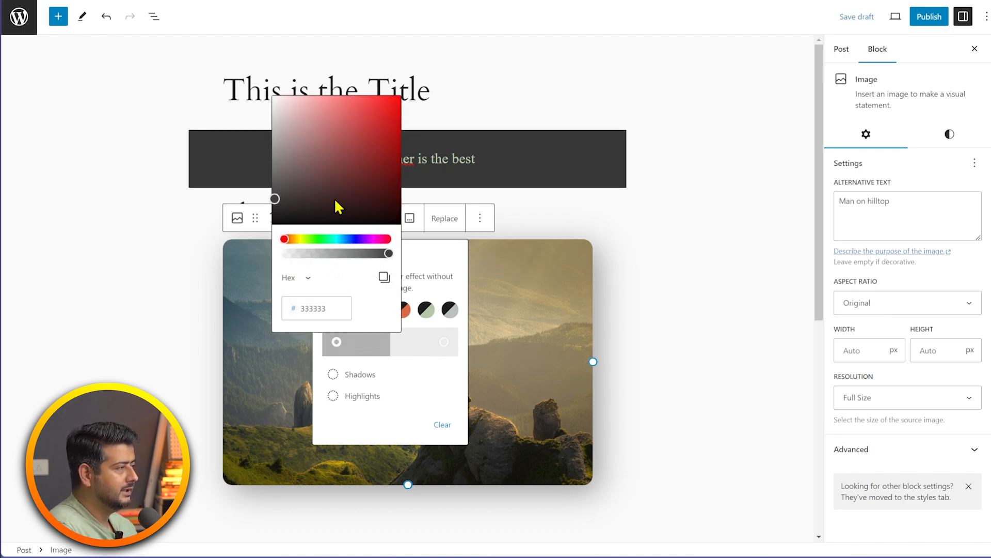
left_click(319, 239)
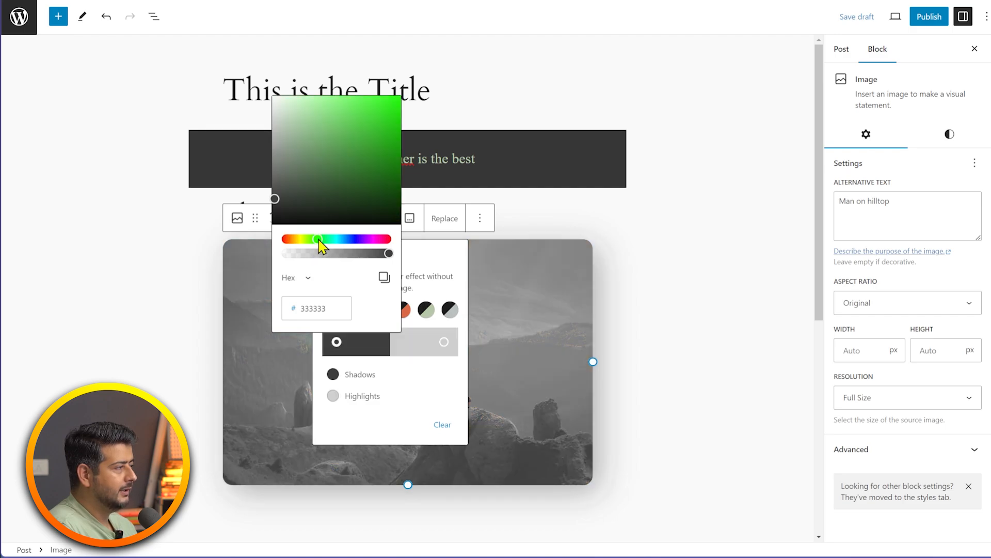
left_click_drag(330, 165, 328, 127)
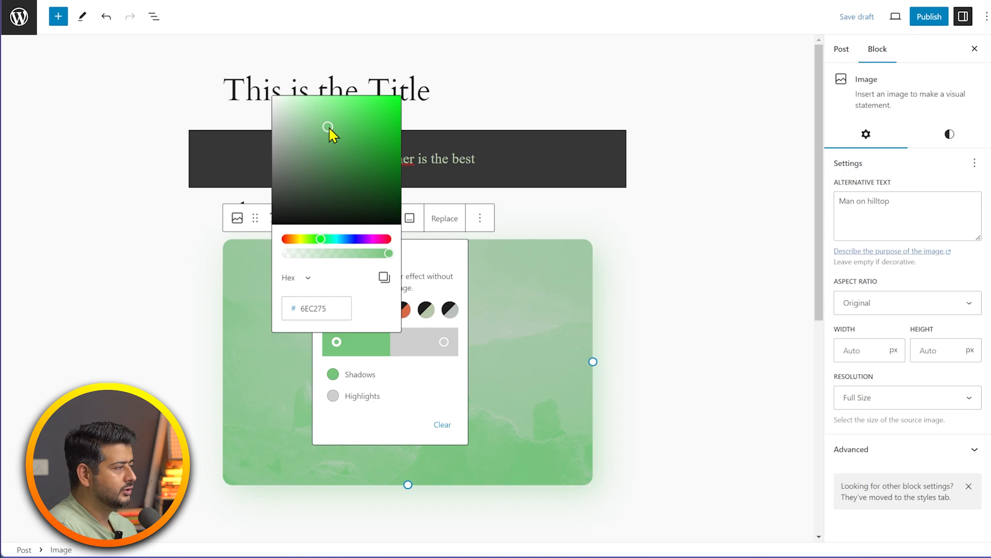
- Set the duotone highlights color to a semi-transparent yellow, #F5E91161
left_click(444, 343)
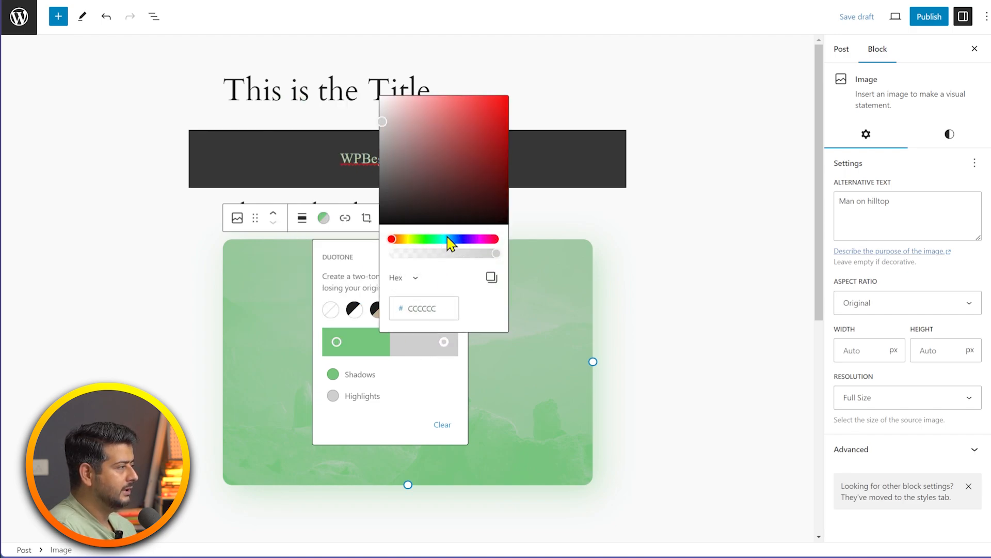
left_click_drag(450, 239, 409, 239)
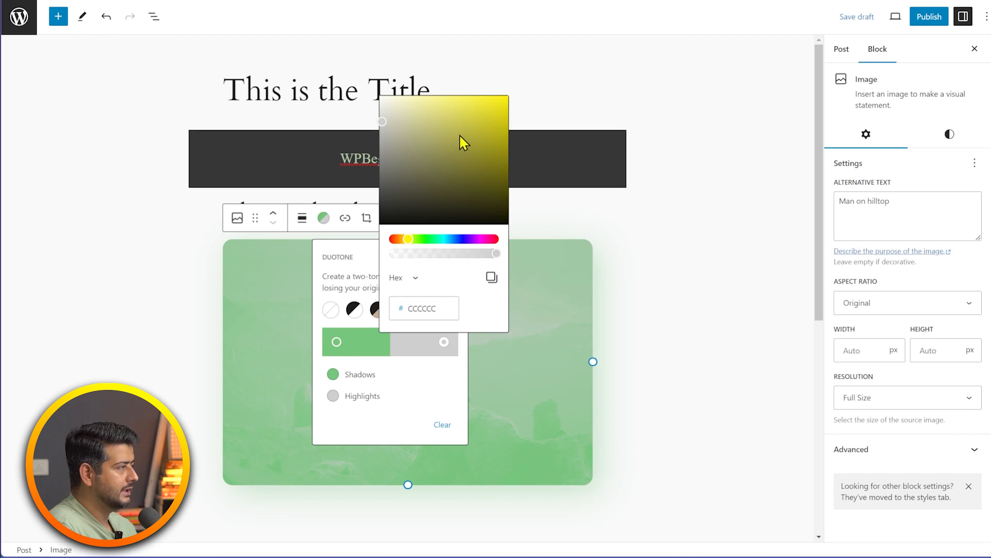
left_click_drag(460, 136, 498, 102)
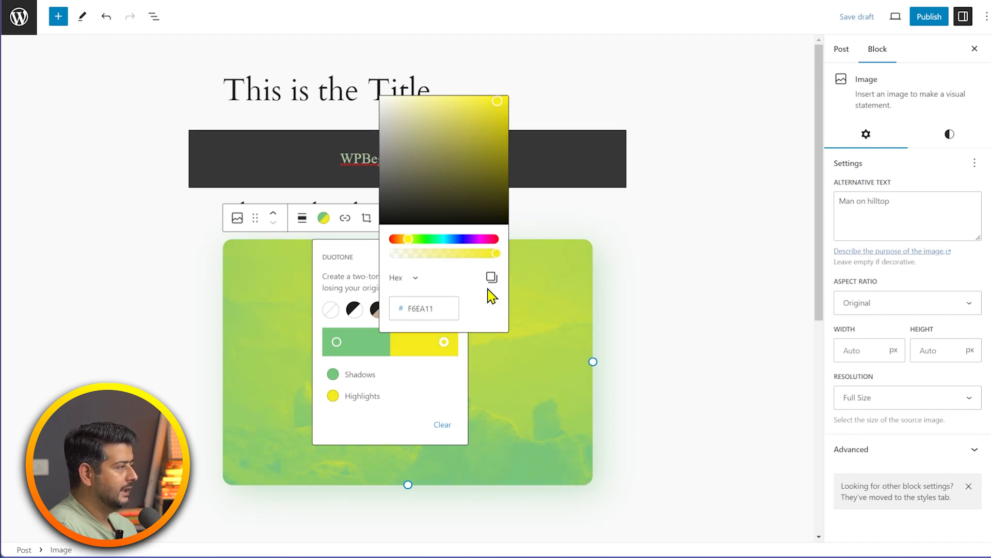
left_click_drag(479, 253, 431, 252)
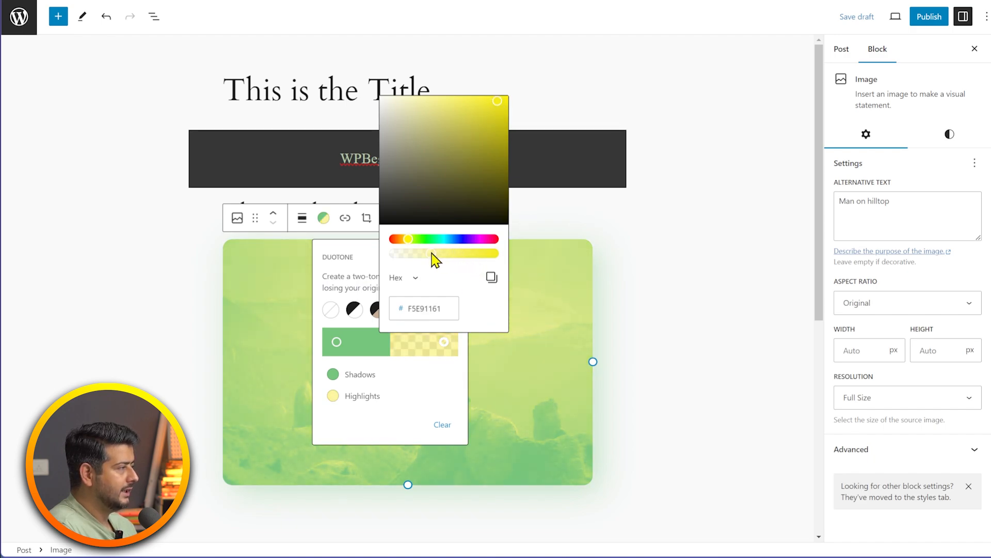
- Try adjusting the opacity of the duotone shadows color and clear the image's duotone filter
left_click(336, 341)
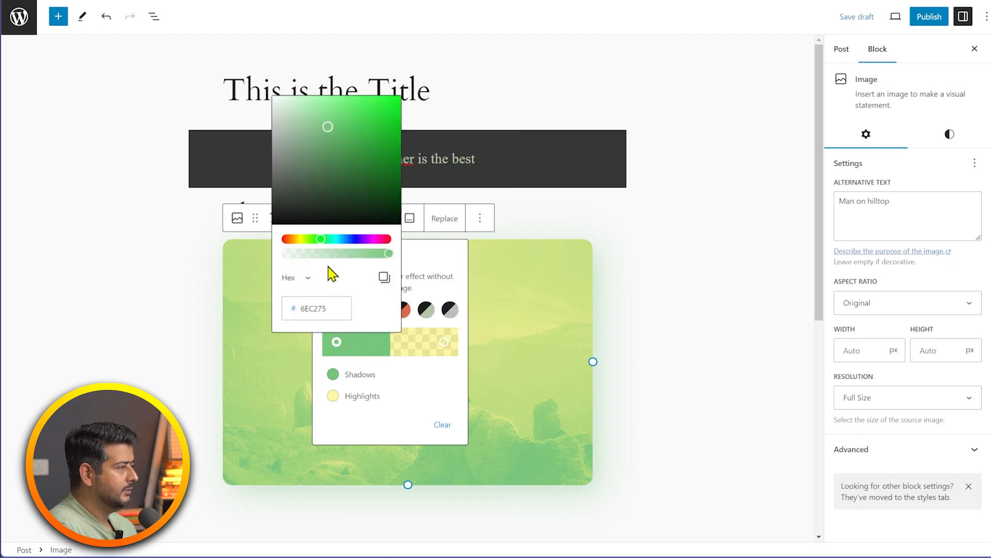
left_click_drag(325, 253, 388, 264)
left_click(522, 364)
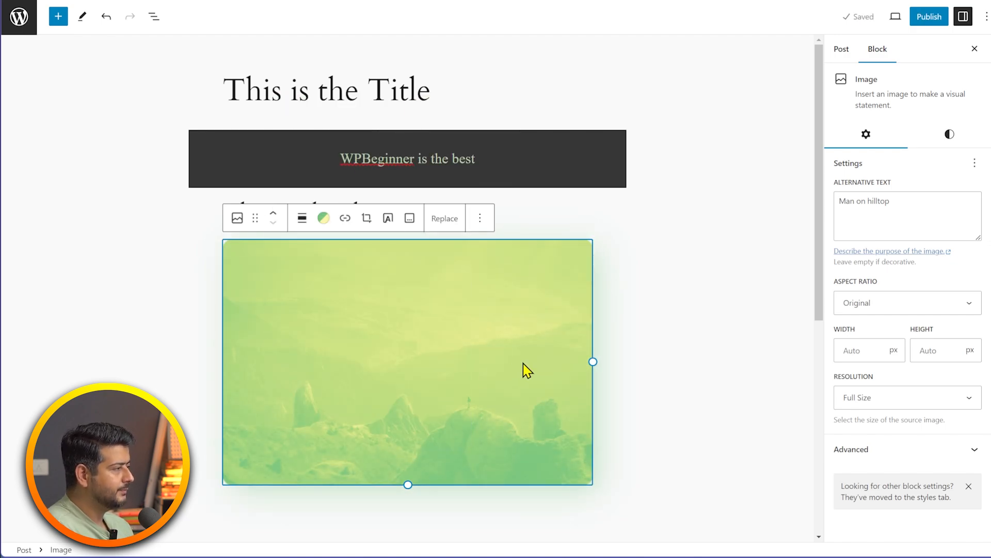
left_click(324, 219)
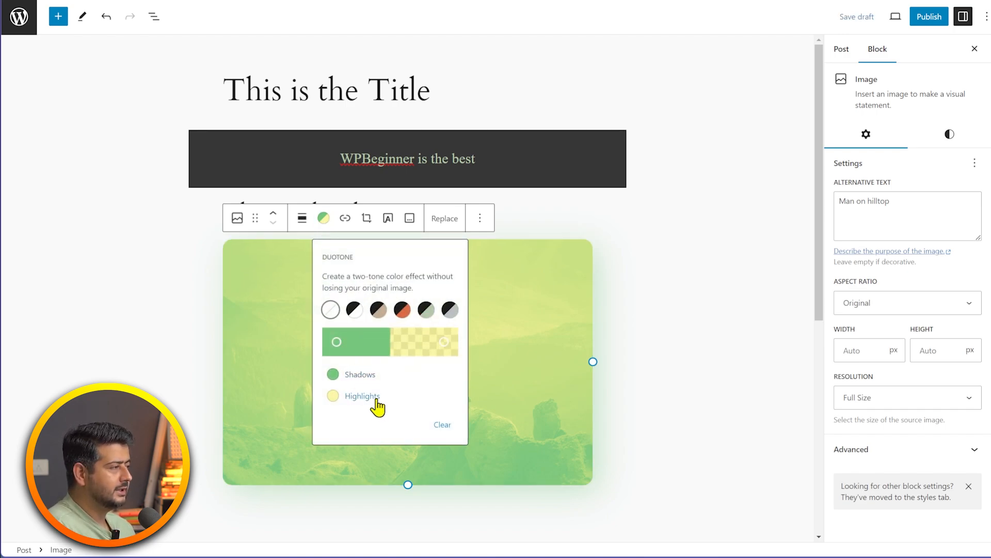
left_click(442, 424)
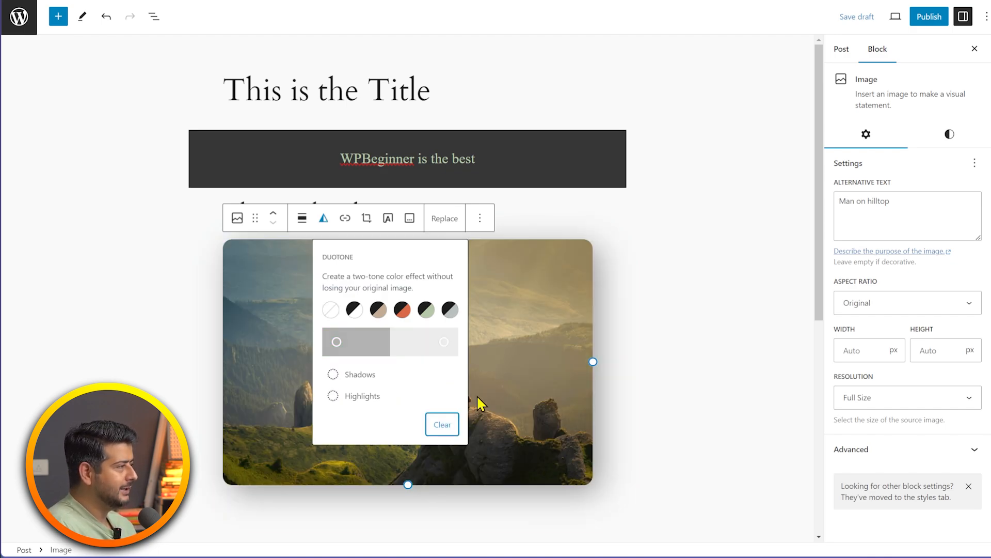
- Review the image's crop tools and cancel without cropping
left_click(367, 219)
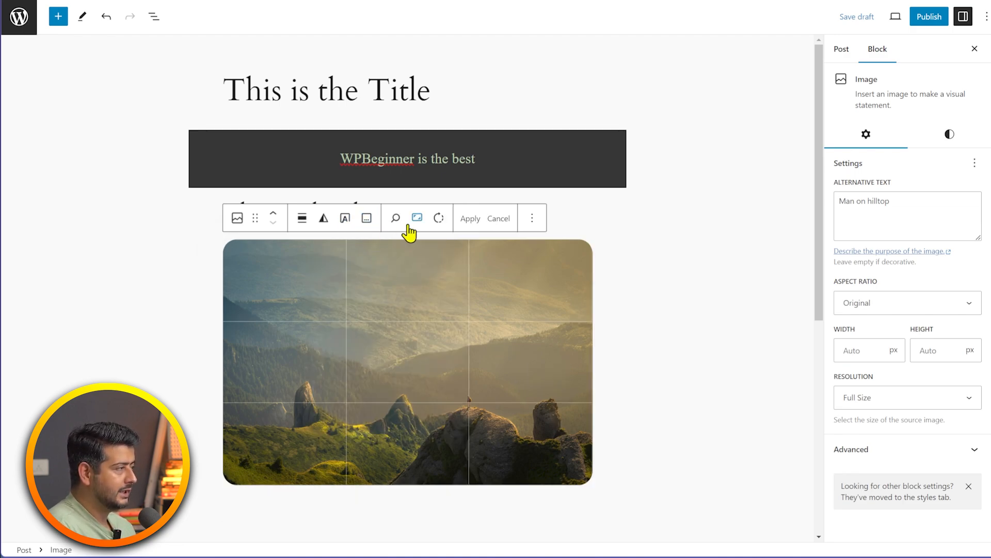
left_click(498, 219)
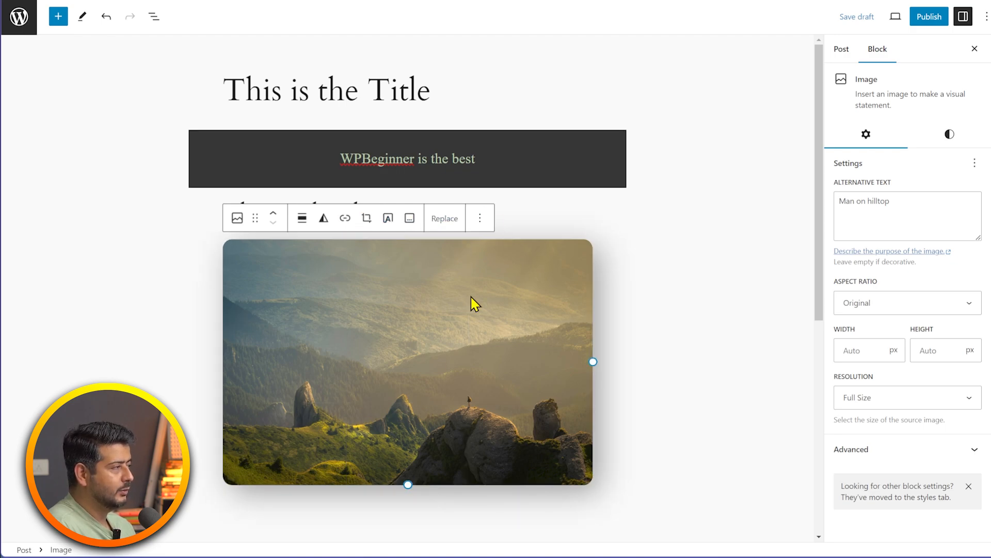
- Add text over the hilltop image, turning it into a cover, and write "Feel Nature" on it
left_click(389, 219)
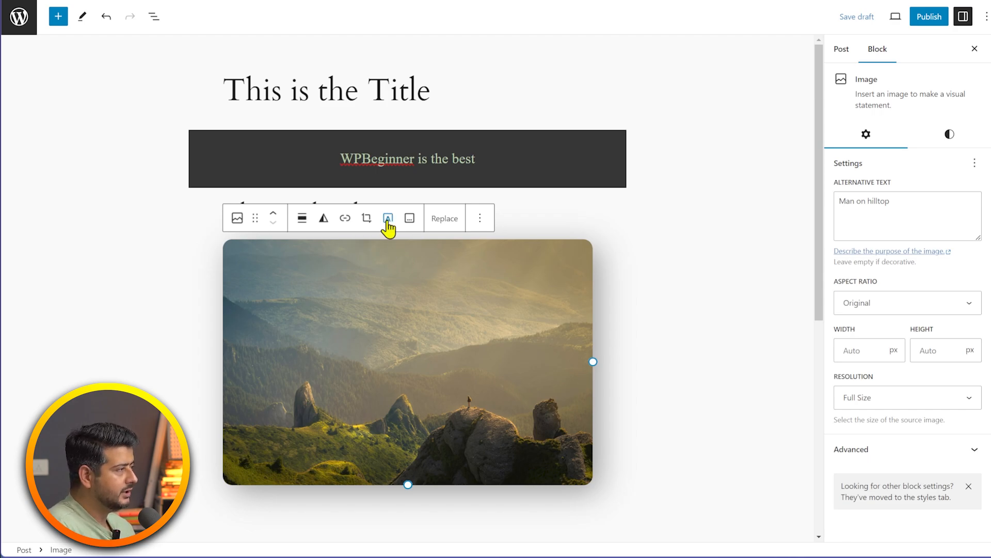
left_click(388, 219)
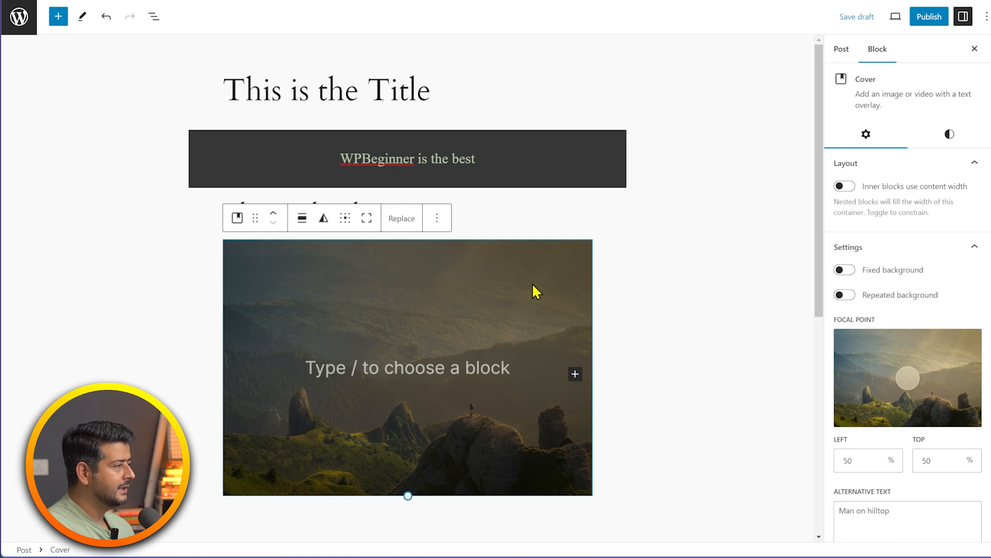
left_click(453, 359)
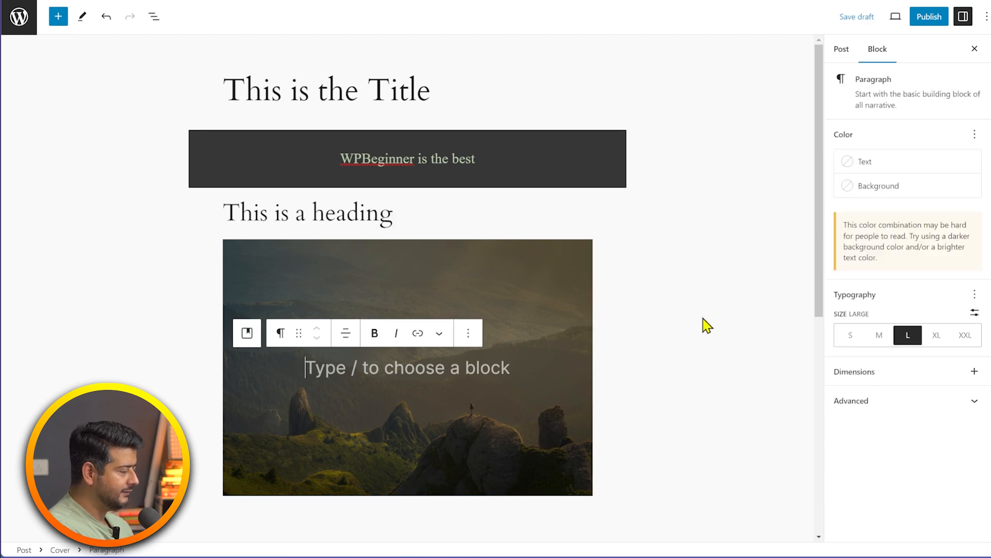
type("Feel Nature")
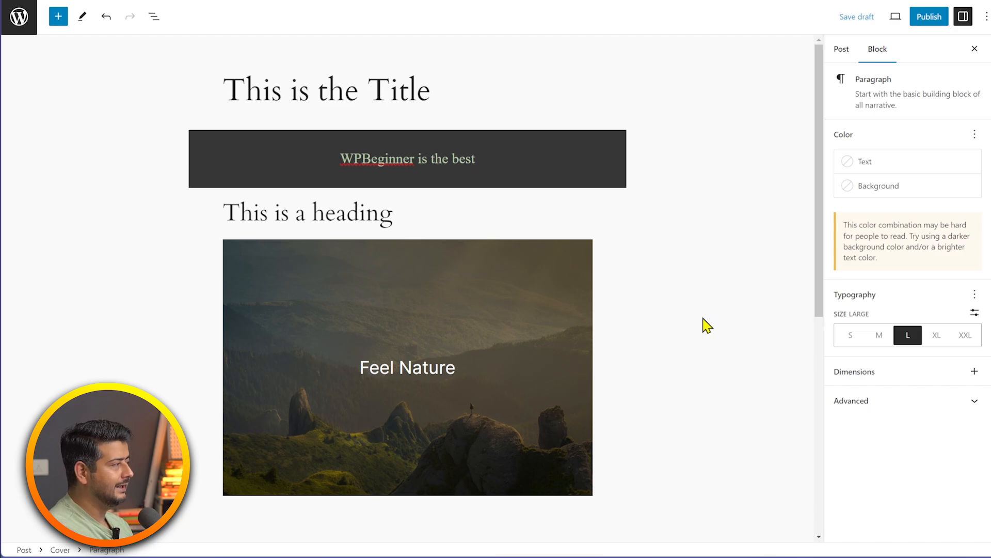
left_click(707, 325)
- Select the "Feel Nature" cover to review its block type and settings, and deselect it
scroll(584, 330, "down", 3)
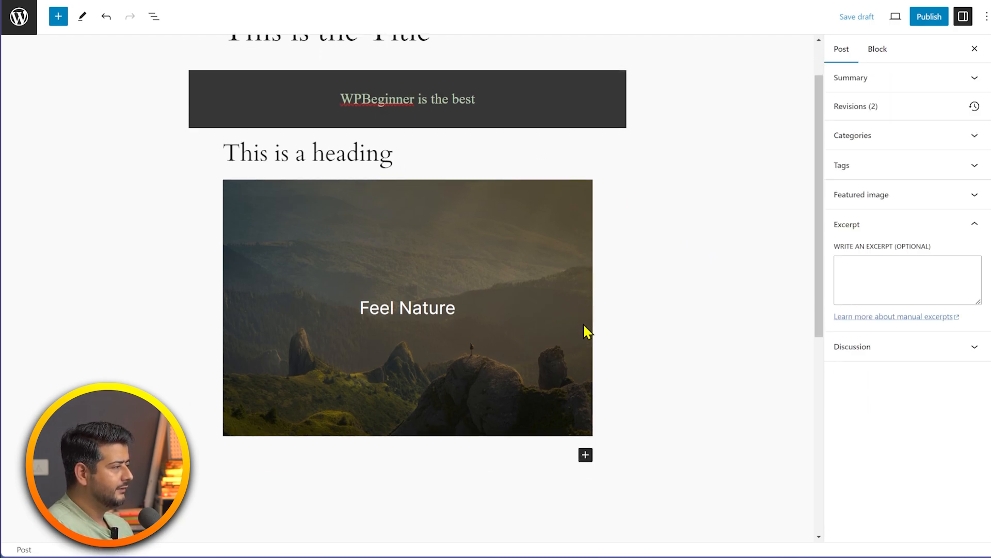
left_click(475, 161)
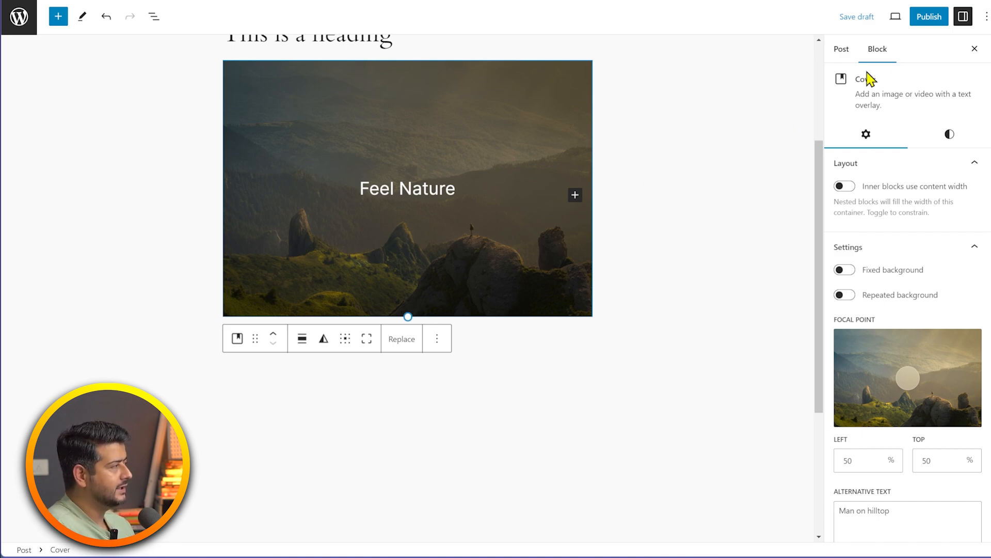
scroll(612, 268, "up", 2)
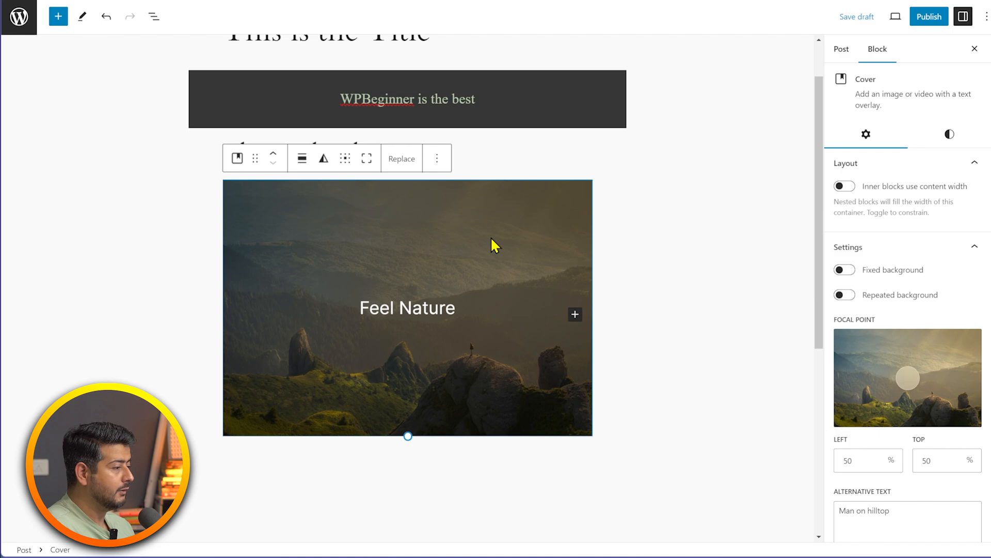
scroll(325, 334, "down", 3)
left_click(323, 332)
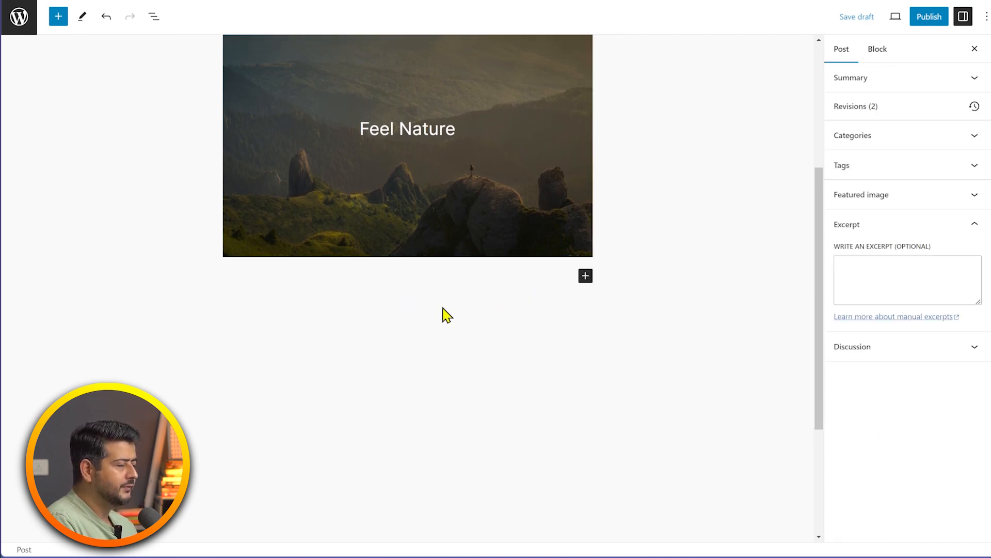
- Insert a Cover block below the "Feel Nature" cover and upload the sunset meadow photo as its background
left_click(289, 279)
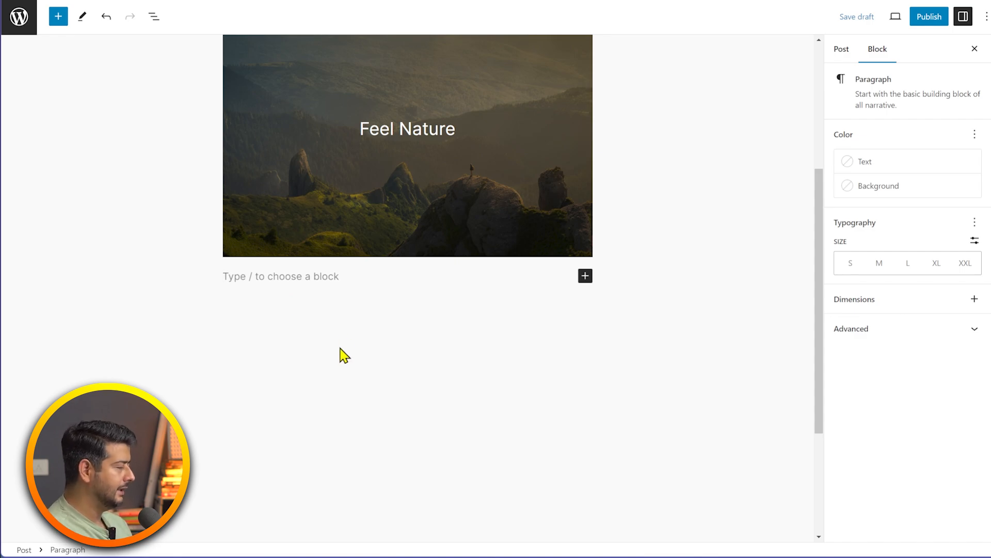
type("/cov")
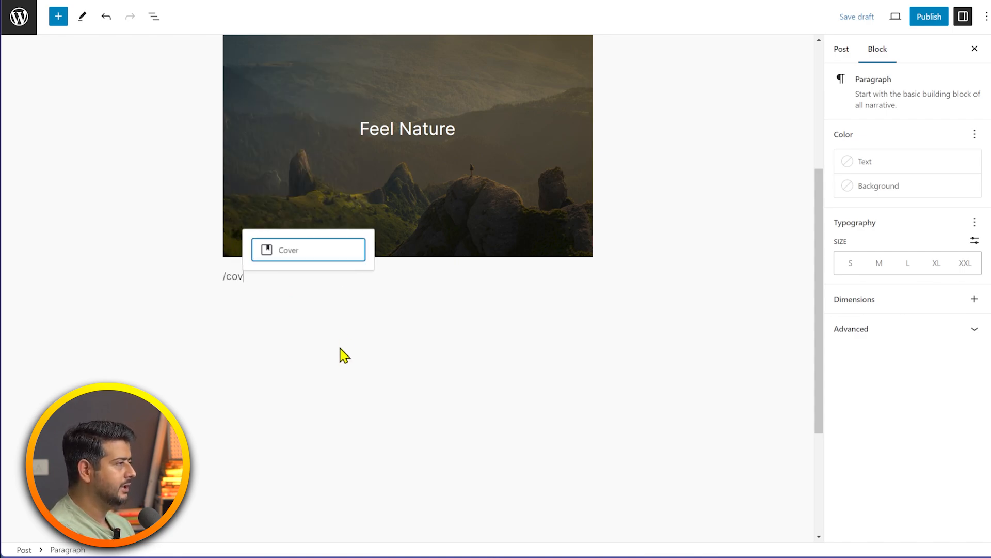
left_click(308, 253)
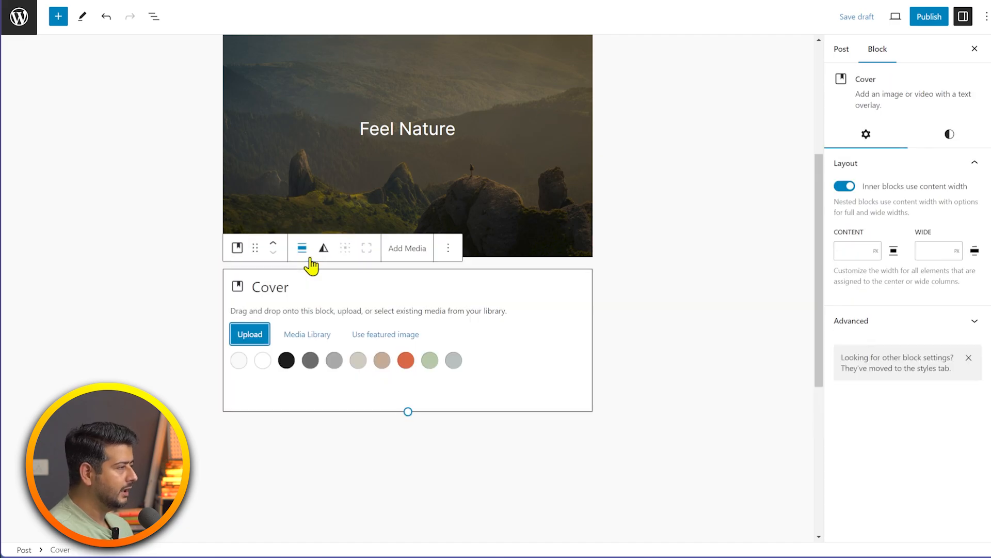
left_click(309, 334)
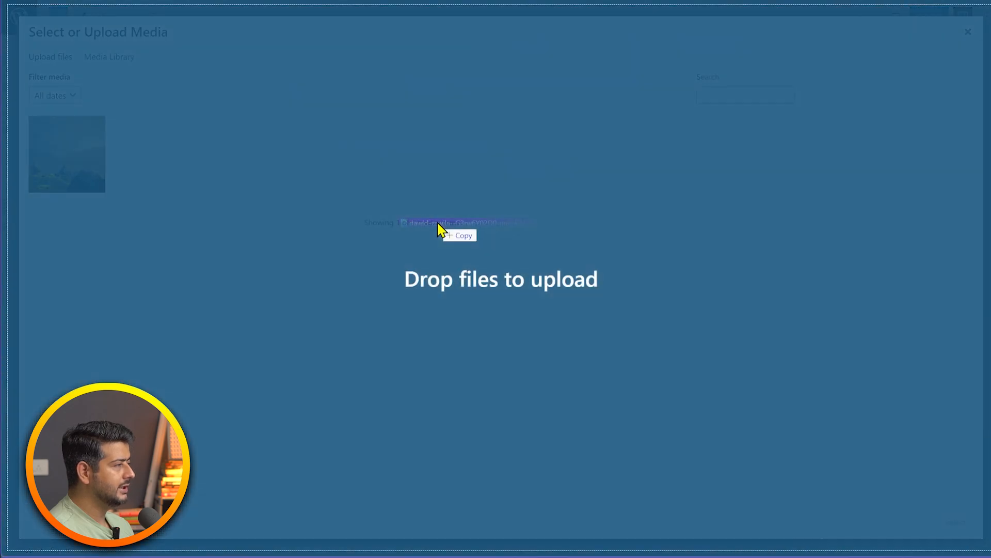
left_click_drag(439, 223, 436, 221)
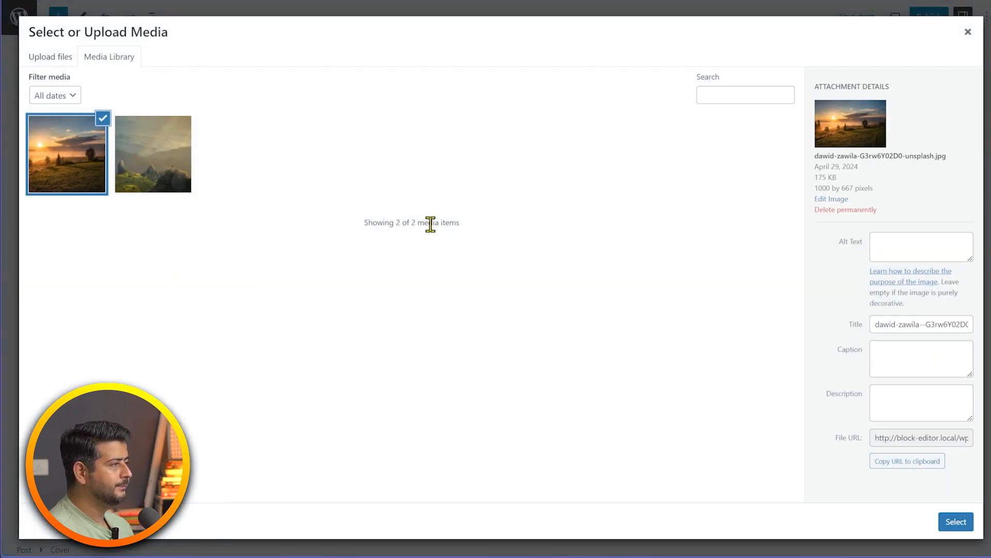
left_click(955, 522)
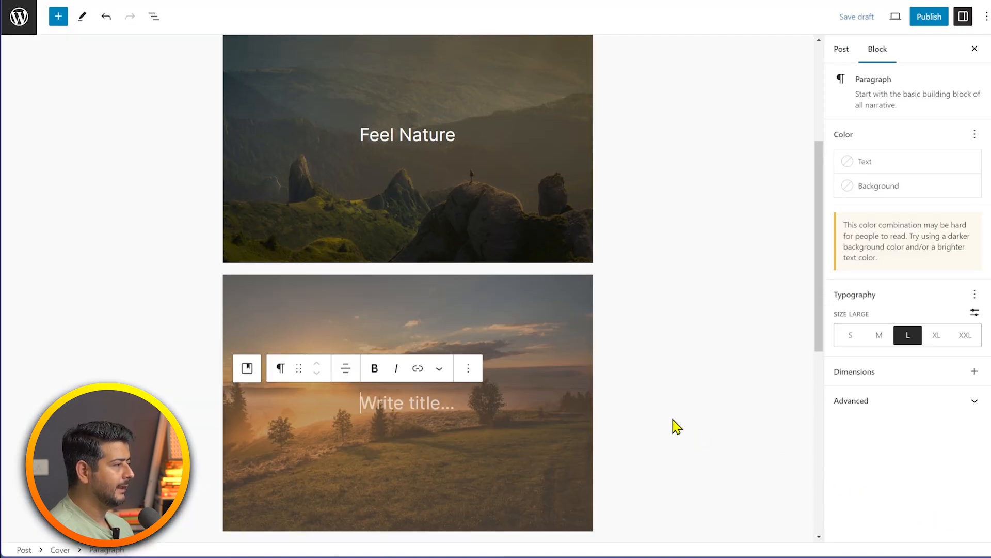
- Enter "Nature Heals" as the title on the sunset cover and deselect it
scroll(661, 419, "down", 2)
scroll(438, 328, "up", 3)
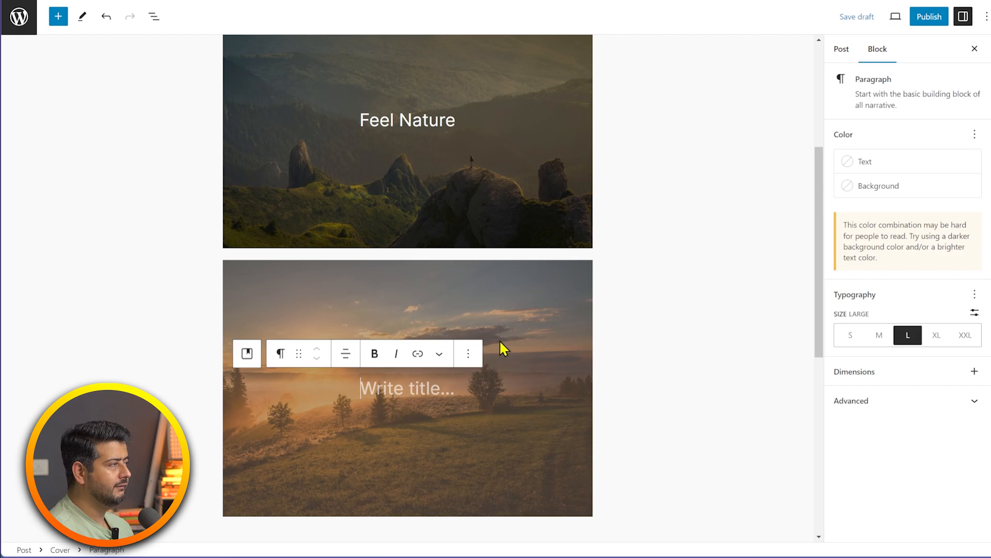
scroll(529, 382, "down", 2)
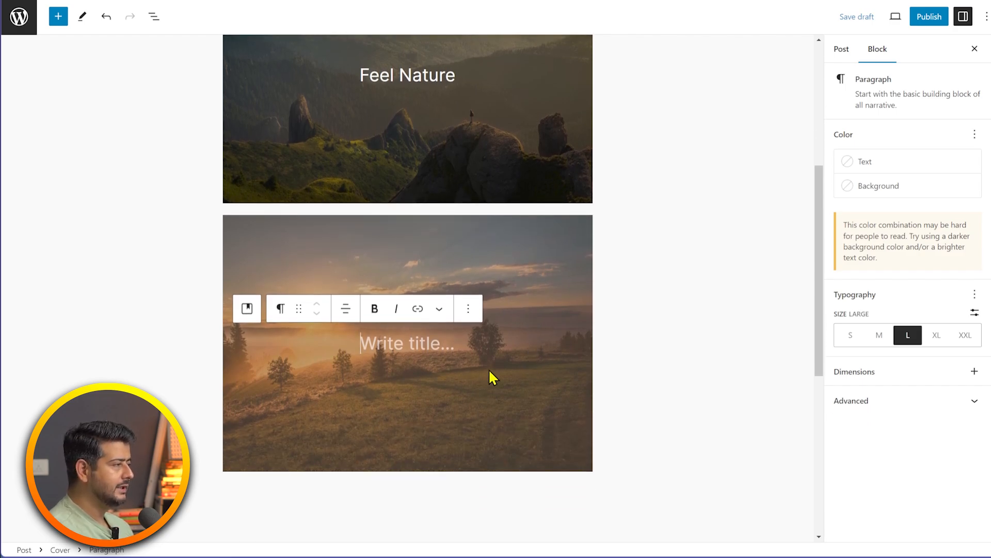
type("Nature Heals")
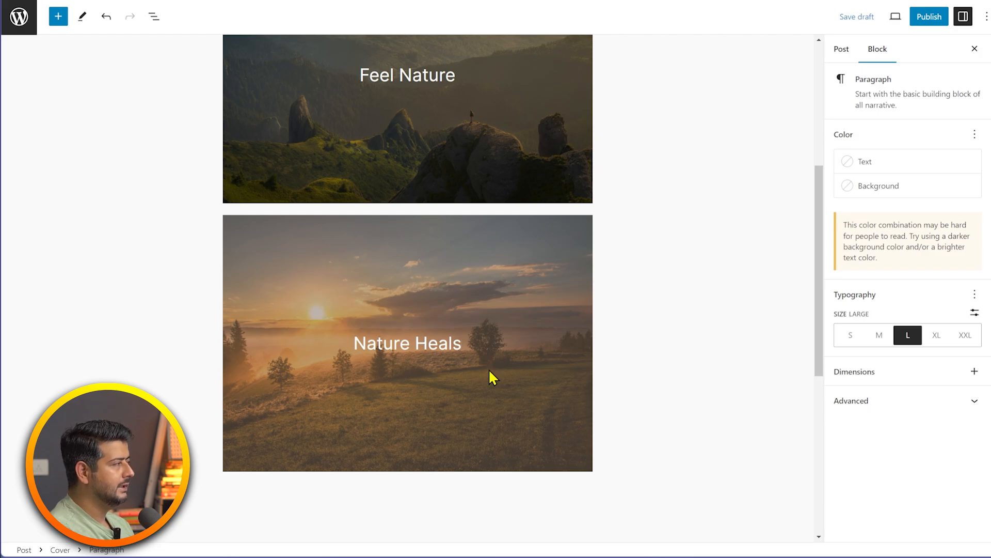
left_click(655, 357)
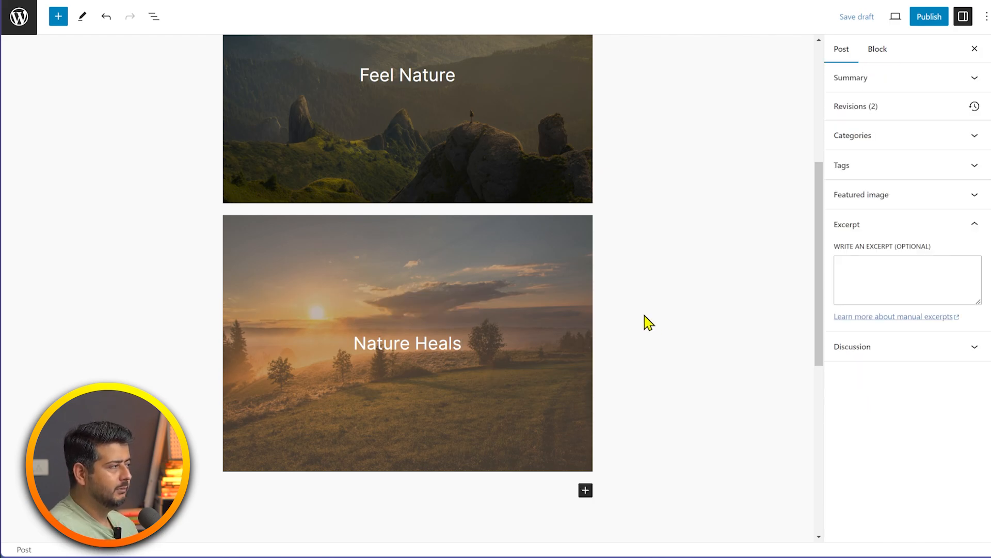
- Try a fixed background on the "Nature Heals" cover, check its scrolling effect, and turn it off again
left_click(430, 342)
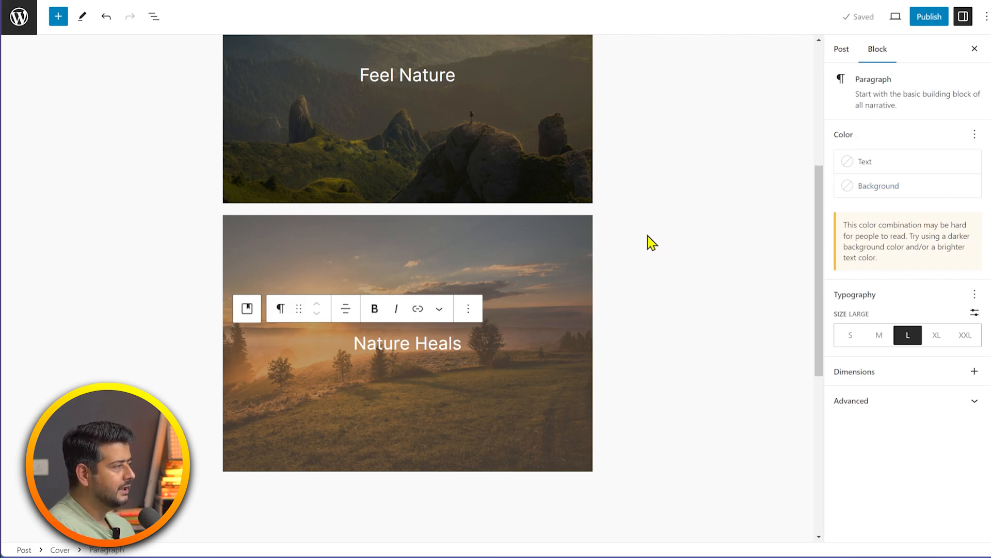
left_click(565, 225)
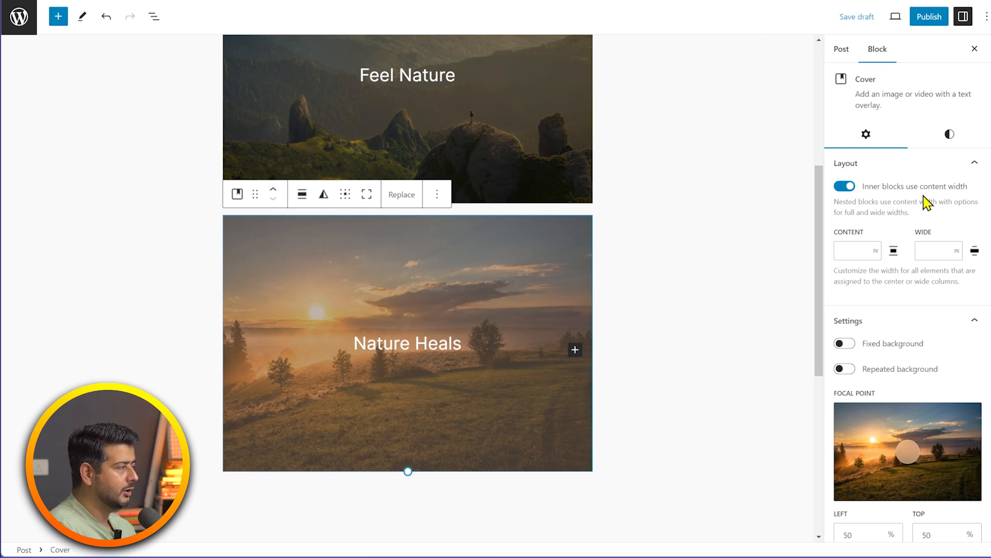
scroll(924, 199, "down", 1)
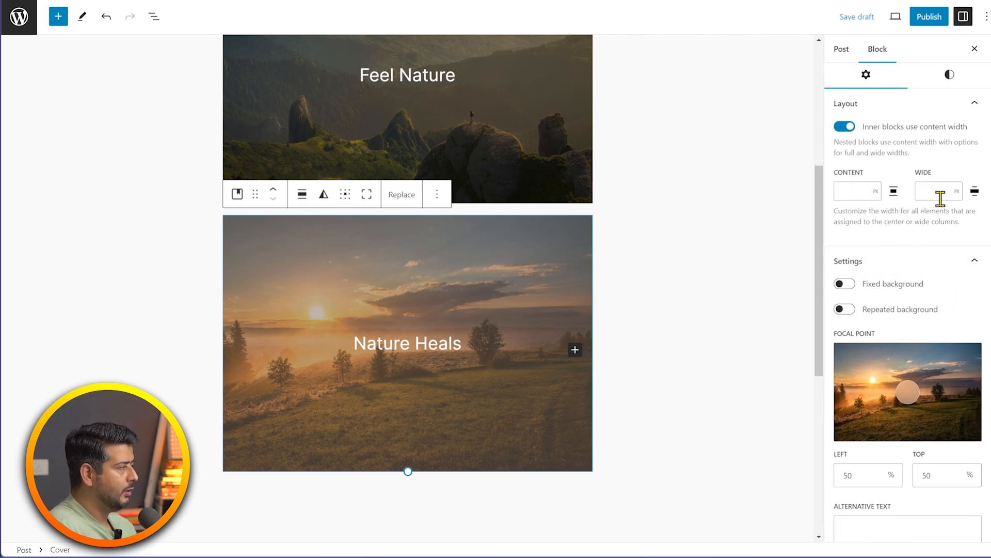
scroll(898, 204, "down", 2)
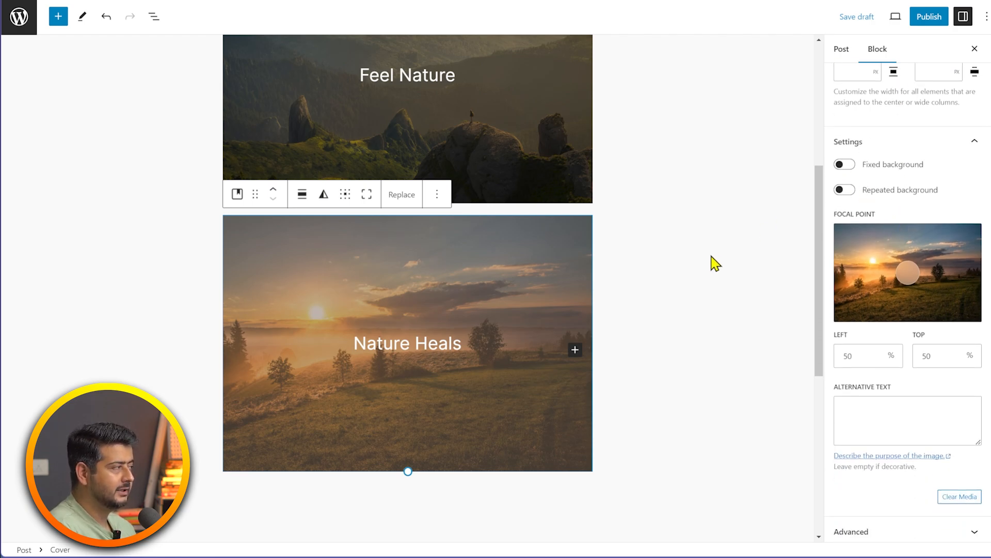
left_click(845, 164)
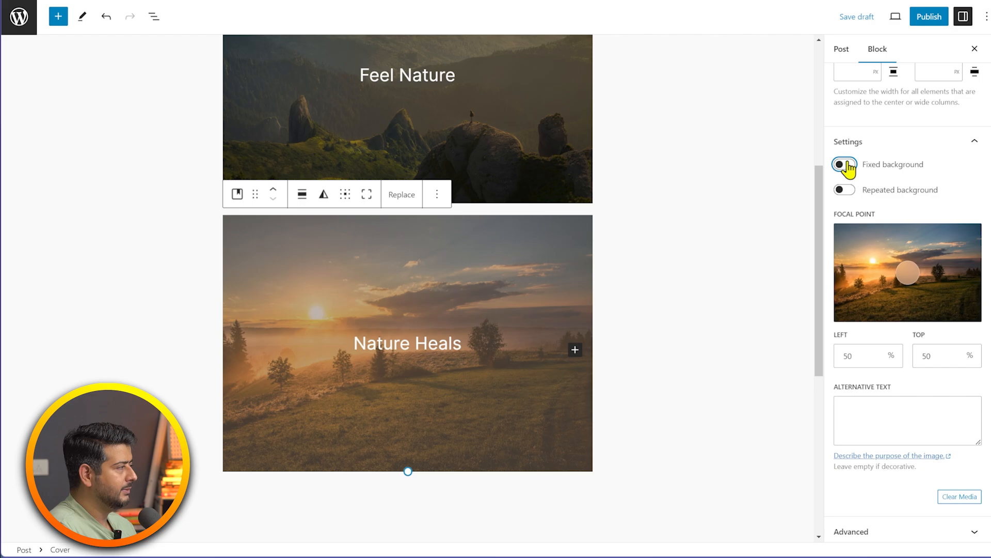
scroll(497, 333, "up", 5)
scroll(495, 333, "down", 3)
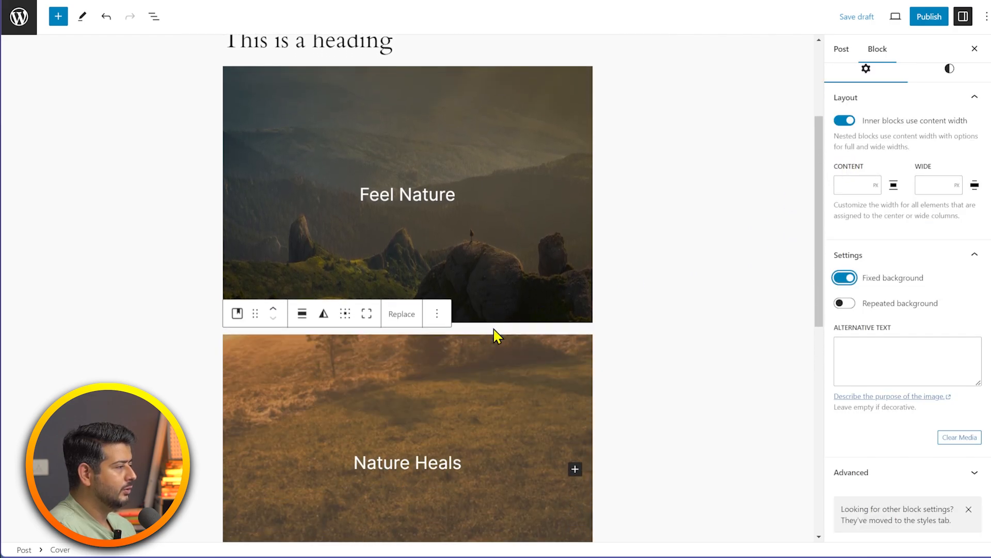
scroll(496, 336, "up", 1)
scroll(438, 439, "down", 1)
scroll(438, 432, "down", 4)
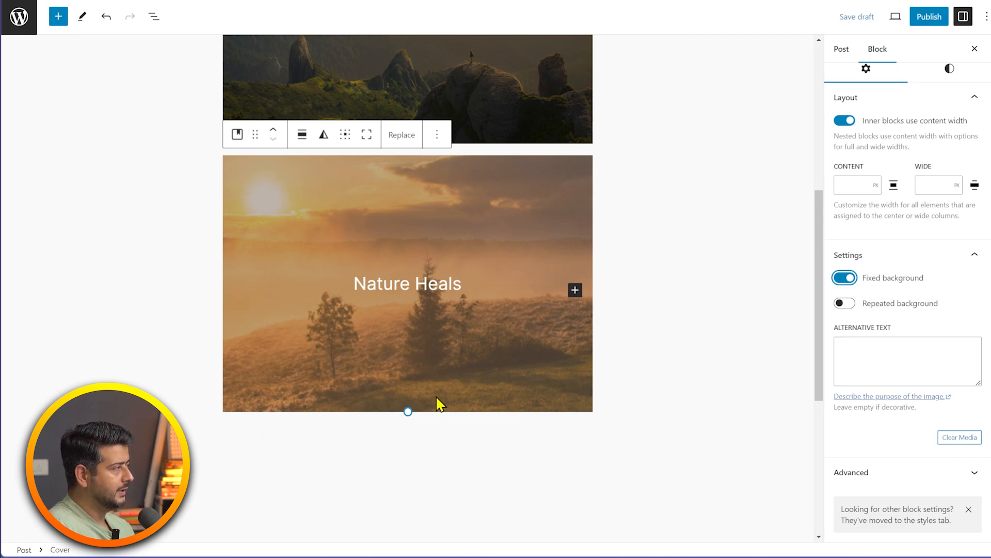
scroll(435, 365, "up", 2)
scroll(437, 370, "down", 2)
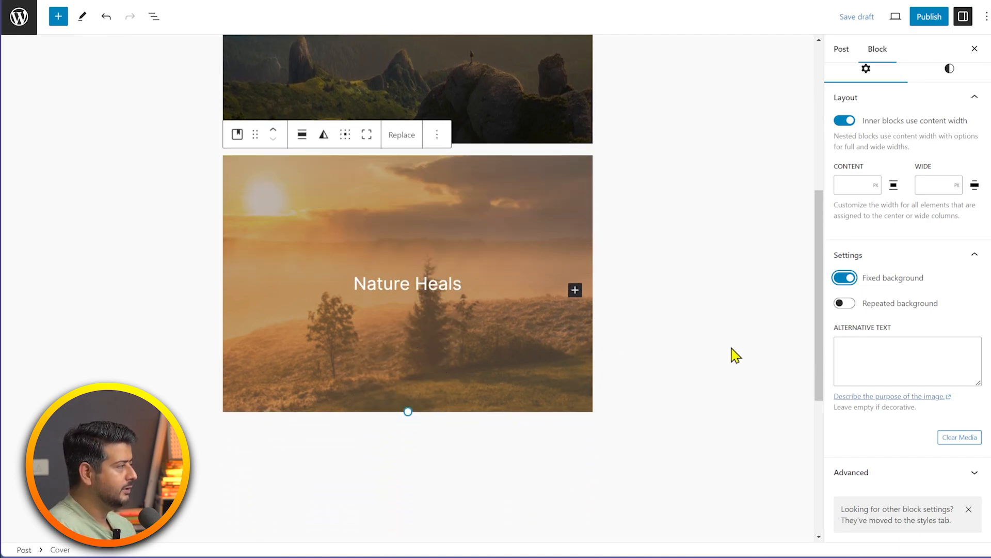
left_click(844, 280)
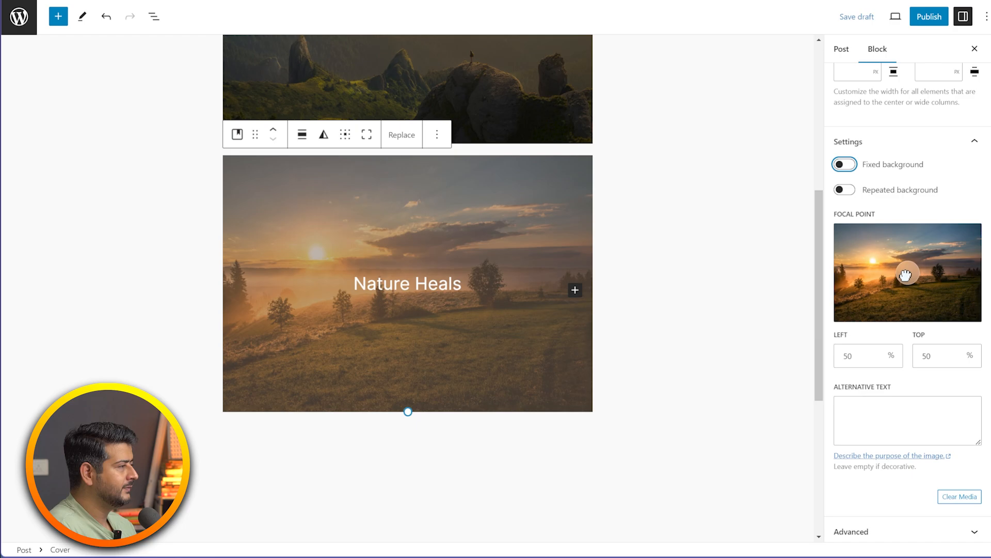
- Move the sunset cover's focal point to 32% left and 34% top, and check the block's advanced settings
left_click_drag(904, 274, 822, 229)
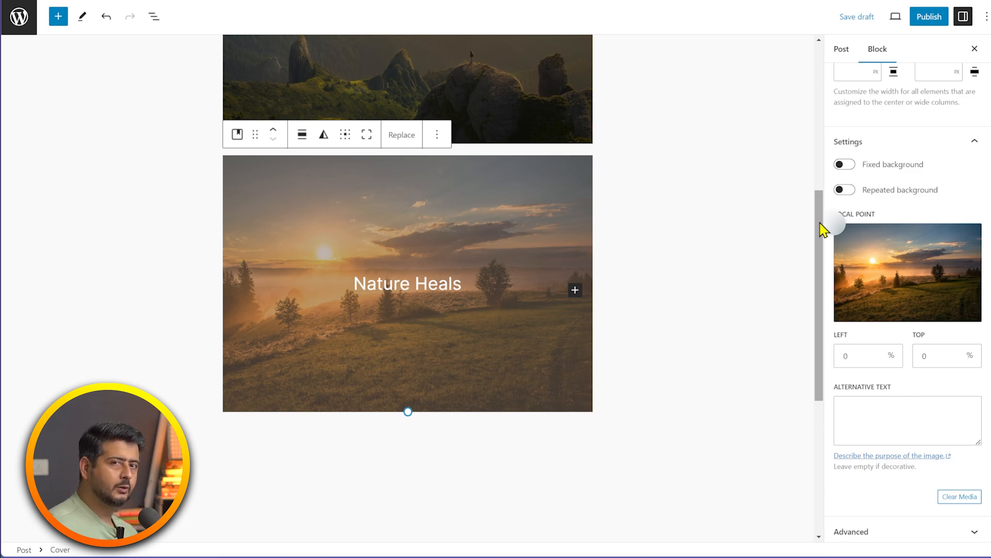
mouse_move(885, 259)
left_mouse_down()
mouse_move(864, 268)
mouse_move(872, 261)
left_mouse_up()
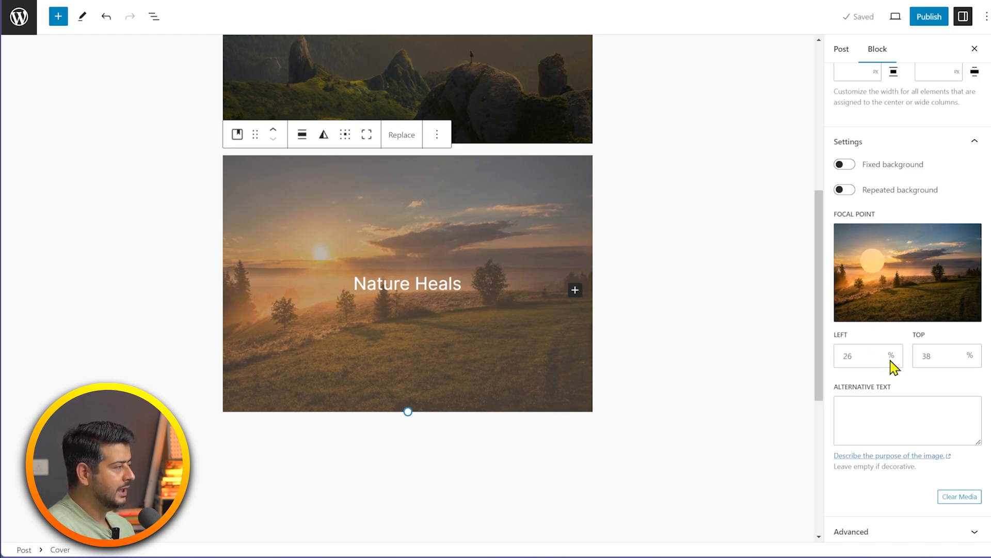
mouse_move(873, 261)
left_mouse_down()
mouse_move(894, 261)
mouse_move(859, 261)
mouse_move(890, 265)
mouse_move(881, 255)
left_mouse_up()
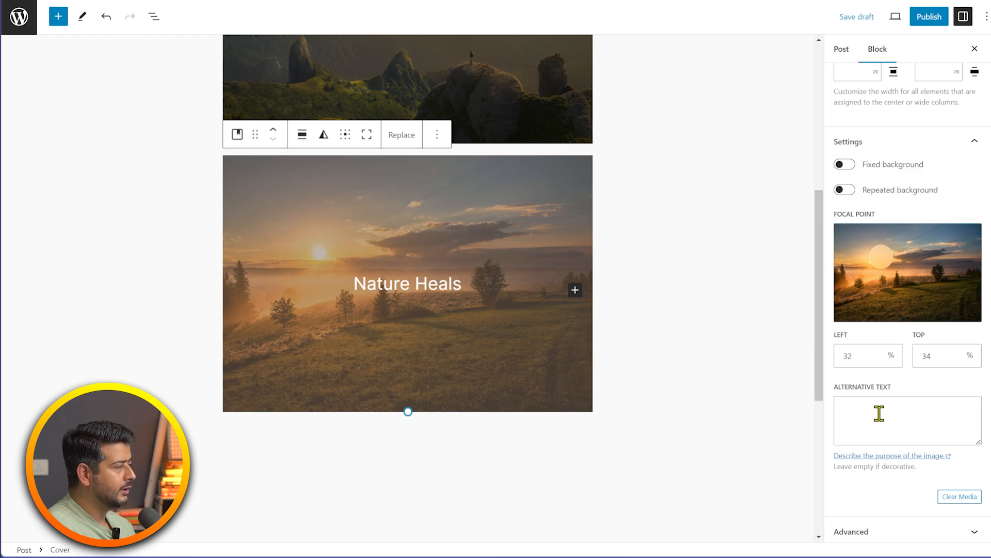
scroll(926, 423, "down", 1)
left_click(910, 472)
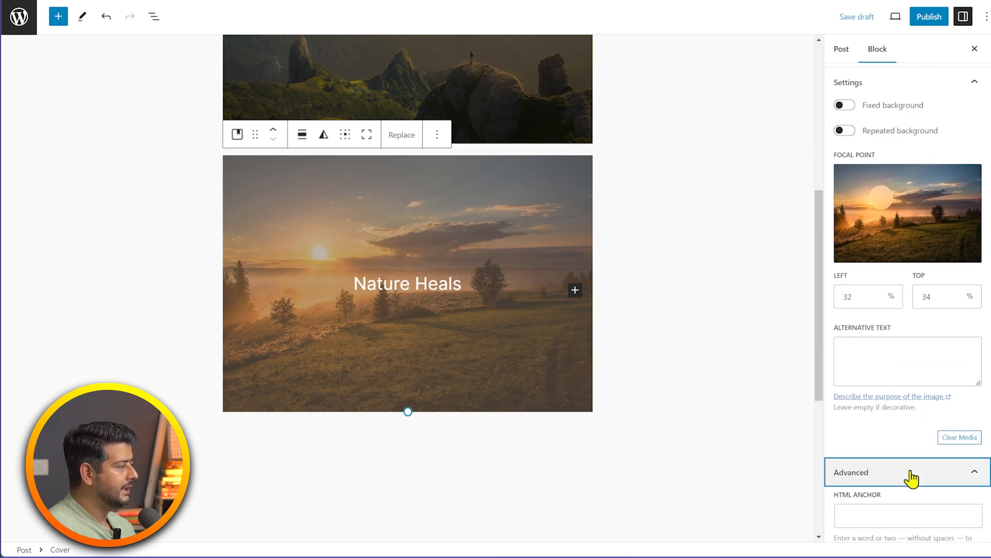
left_click(918, 302)
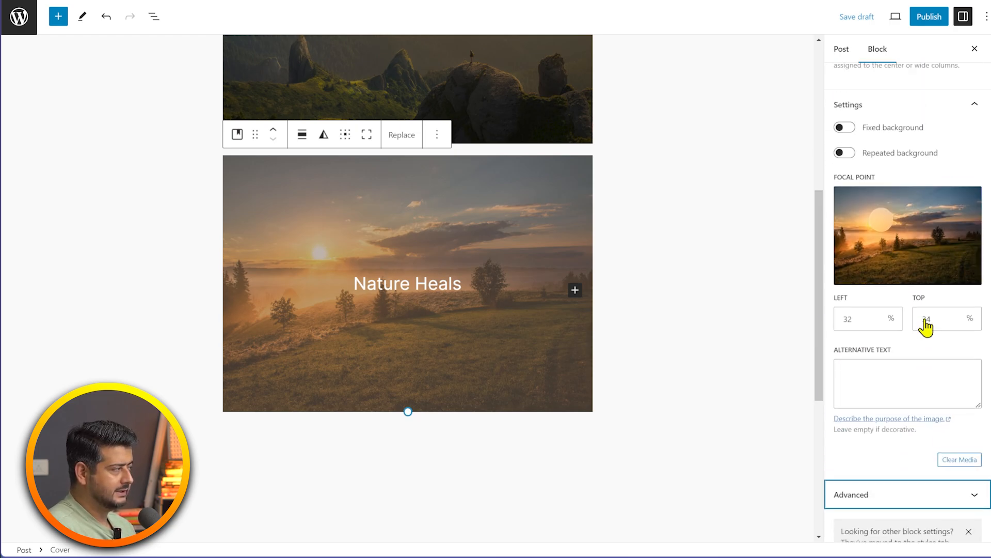
- Look at the sunset cover's solid and gradient overlay options, try full overlay opacity, and set the opacity to 30
scroll(925, 326, "up", 5)
left_click(950, 136)
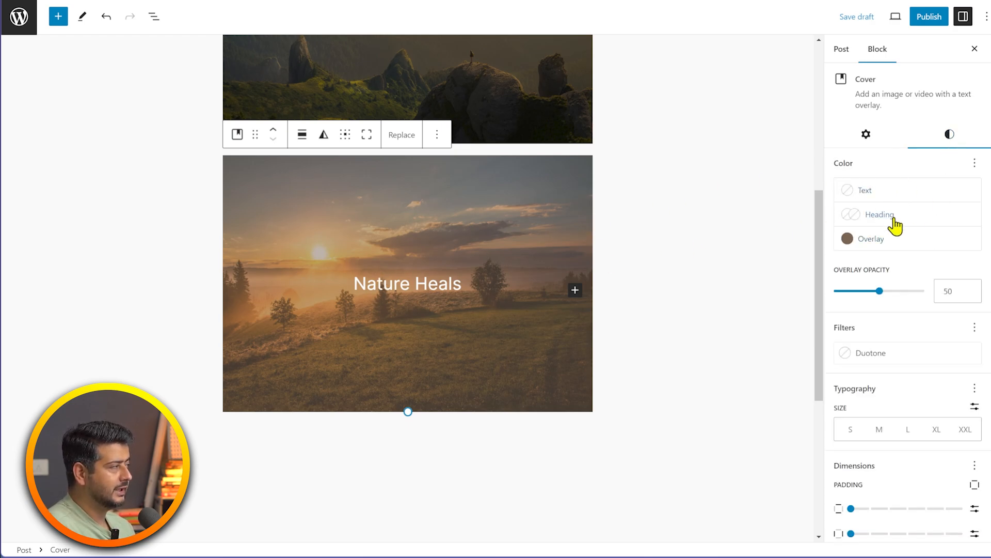
left_click(899, 244)
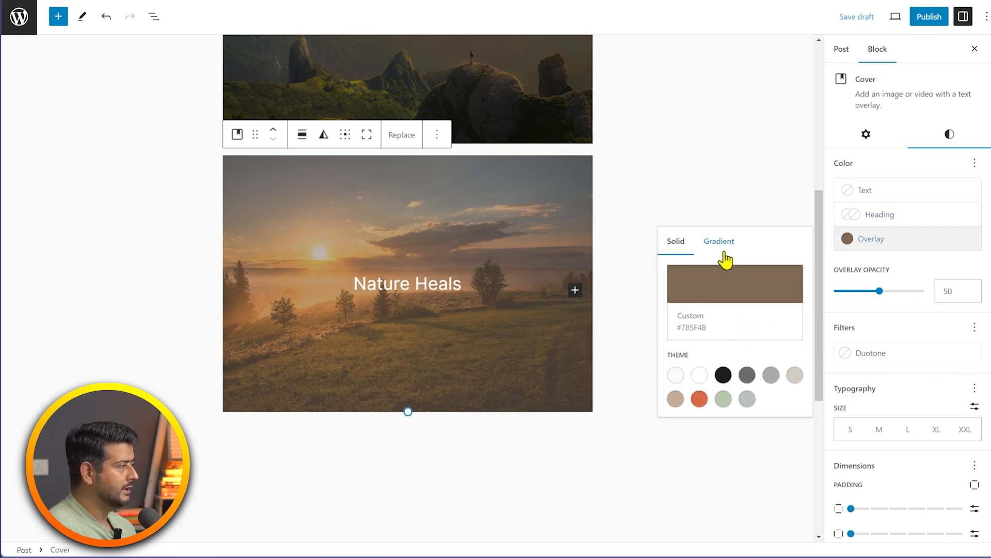
left_click(725, 258)
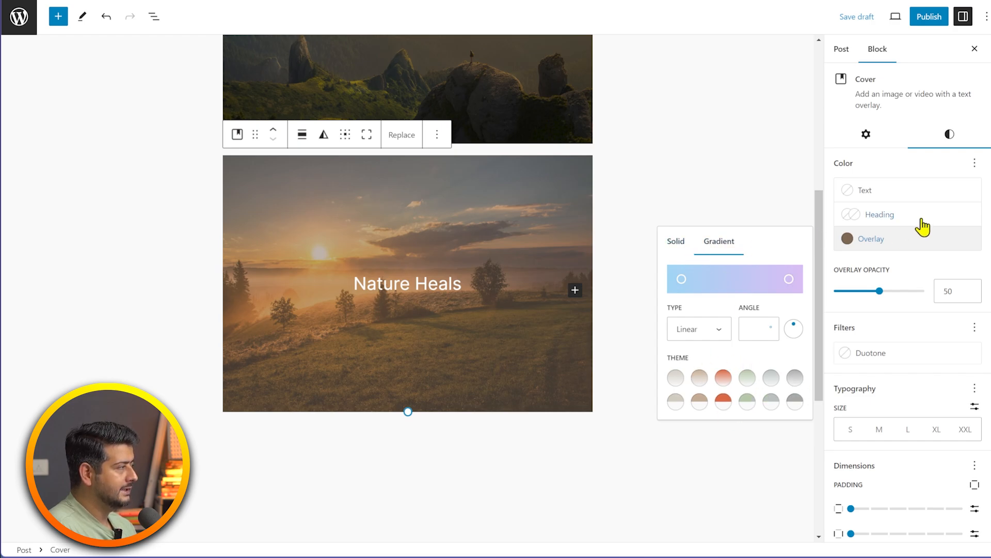
left_click_drag(879, 290, 924, 293)
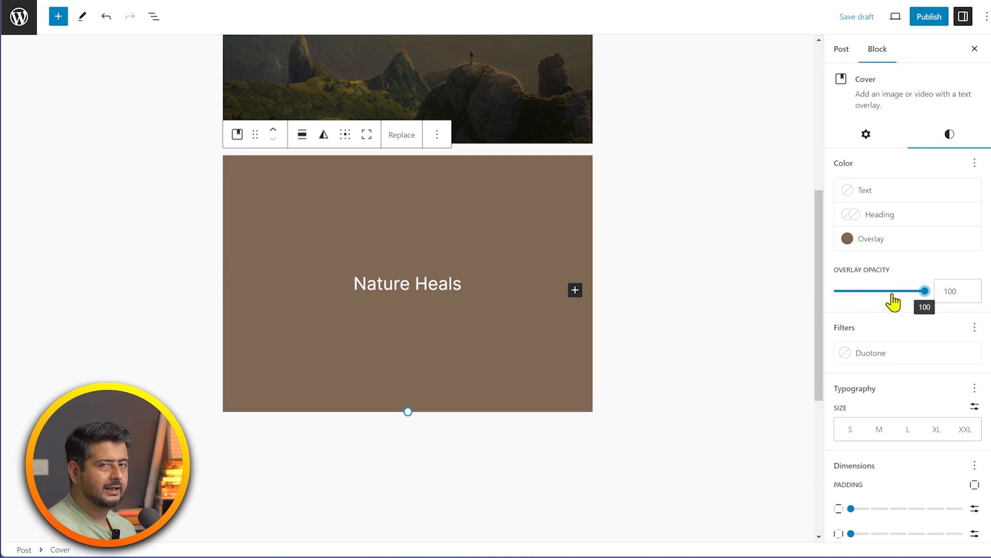
mouse_move(882, 292)
left_mouse_down()
mouse_move(856, 290)
mouse_move(865, 294)
left_mouse_up()
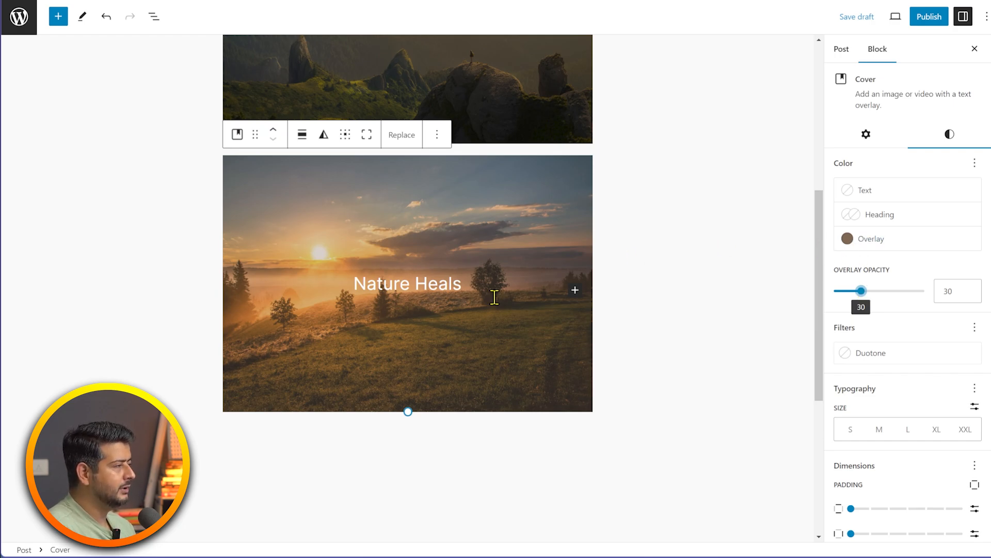
- Change the sunset cover's overlay color to black (#000000), try an opacity of 60, and return it to 30
left_click(847, 244)
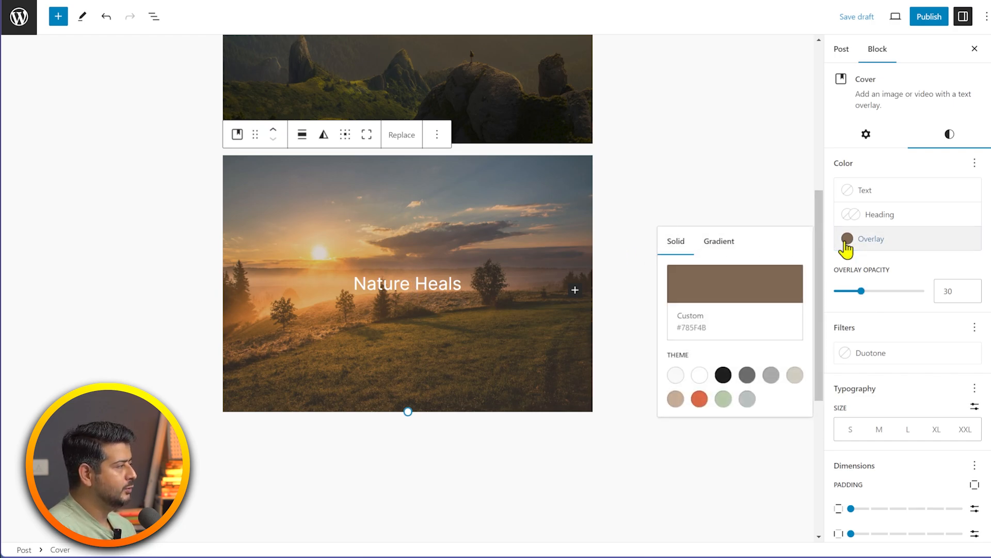
left_click(720, 288)
left_click_drag(553, 324, 491, 415)
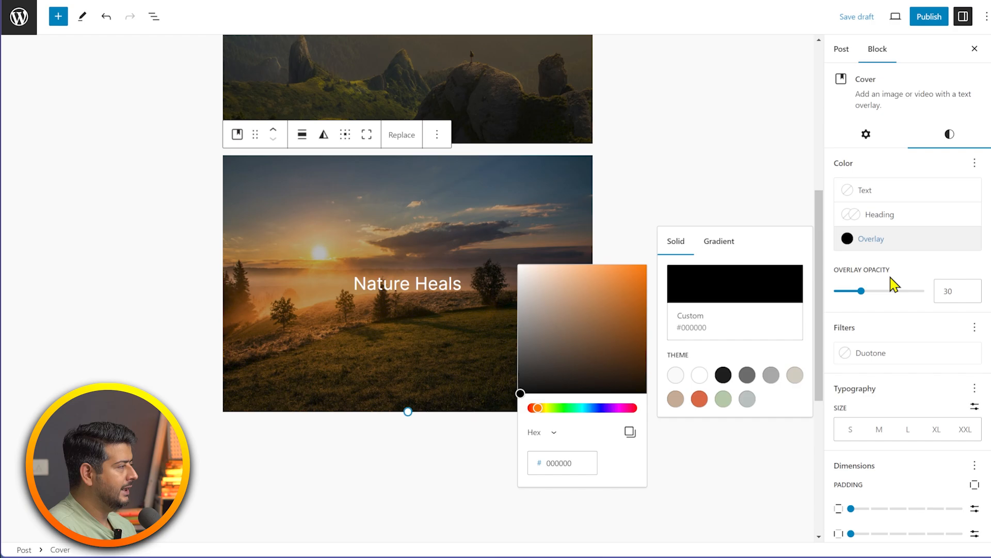
left_click(871, 295)
left_click_drag(862, 293, 889, 292)
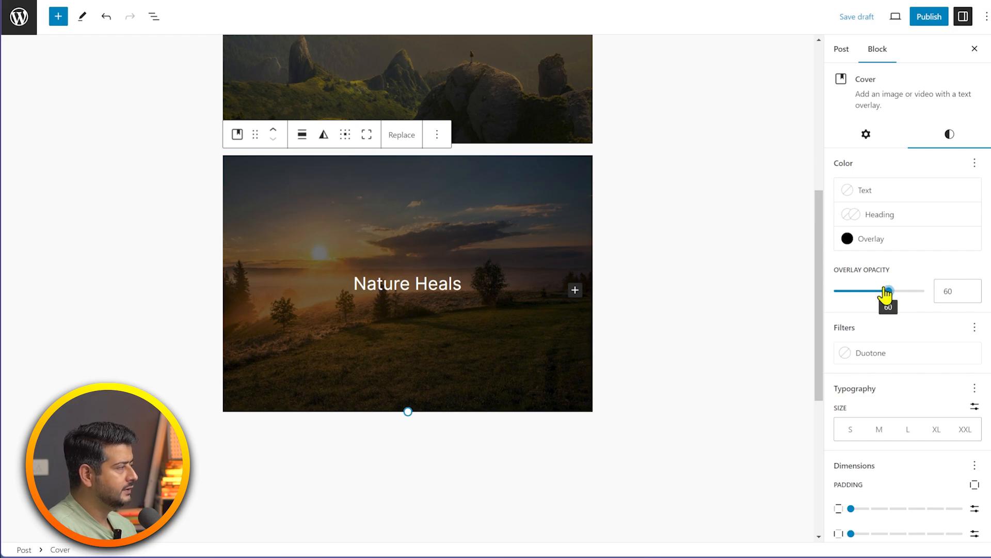
left_click_drag(889, 292, 861, 292)
- Examine the cover's gradient overlay types and its filter, typography, dimension and border styles, and deselect the block
left_click(851, 240)
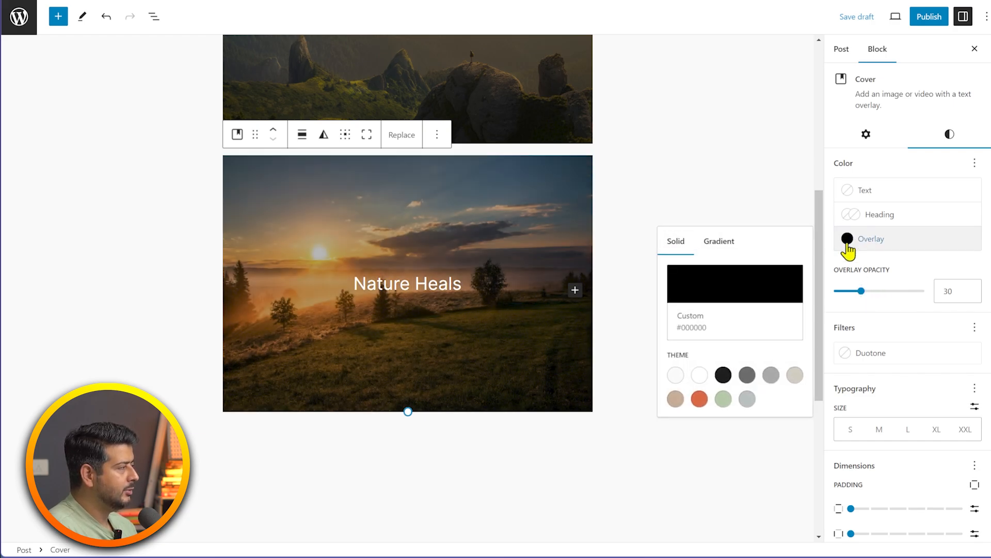
left_click(717, 253)
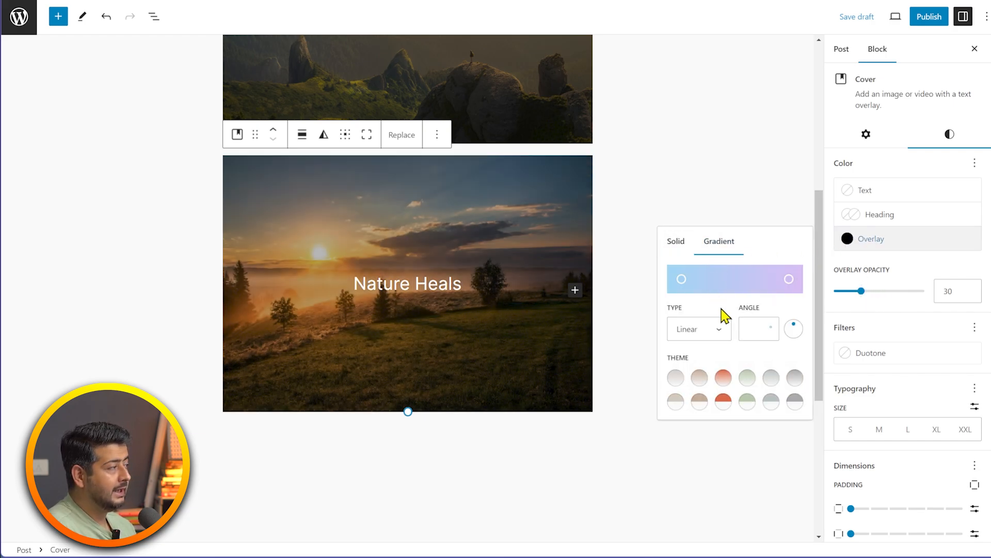
left_click(710, 330)
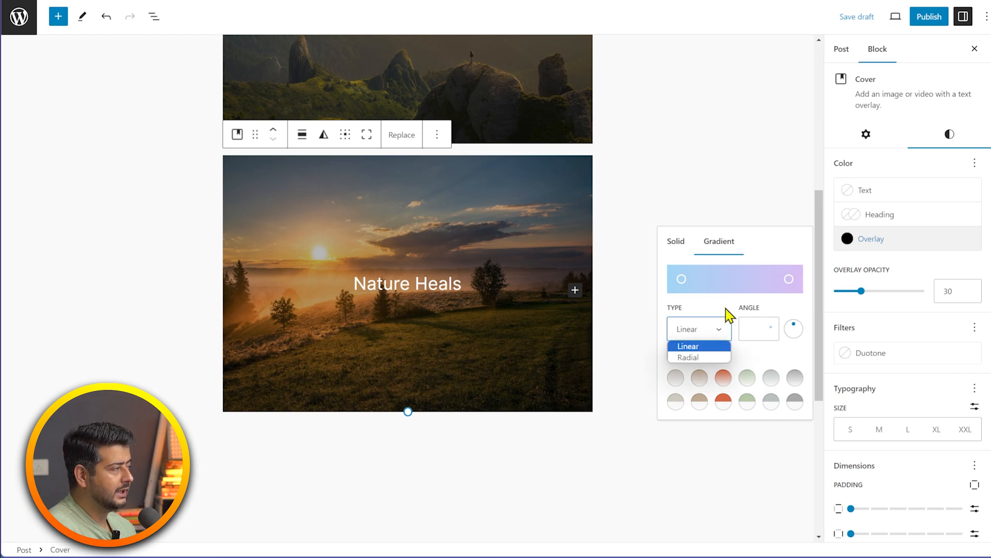
left_click(679, 251)
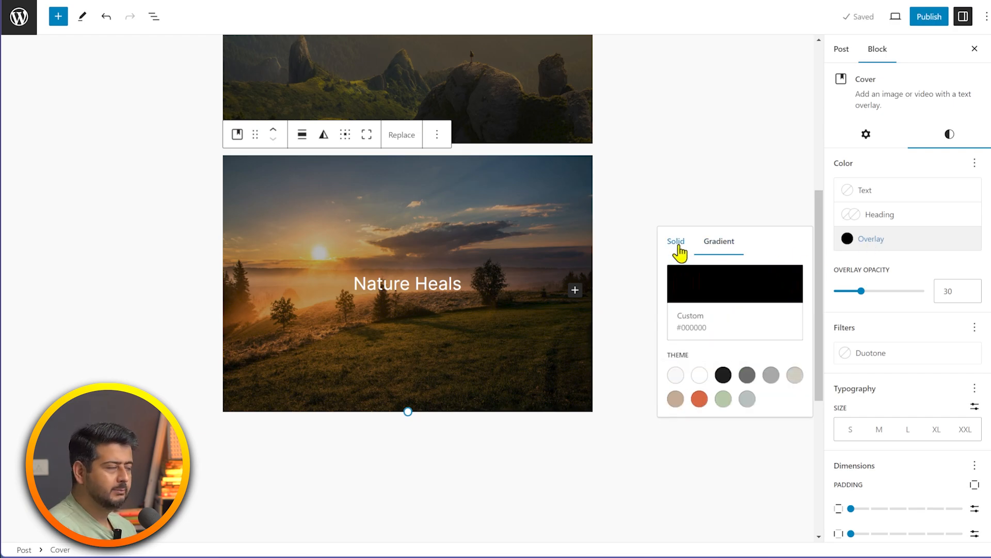
left_click(912, 171)
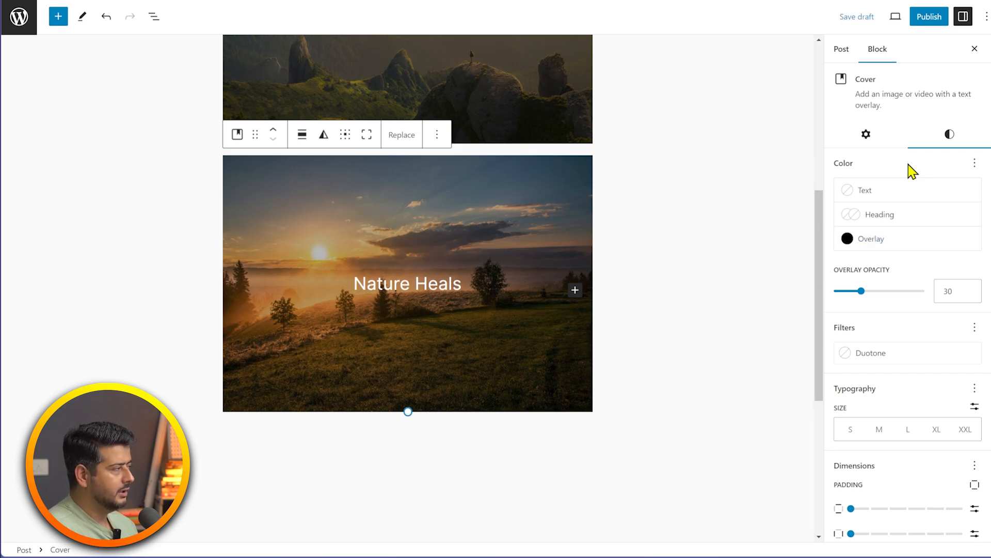
scroll(909, 249, "down", 2)
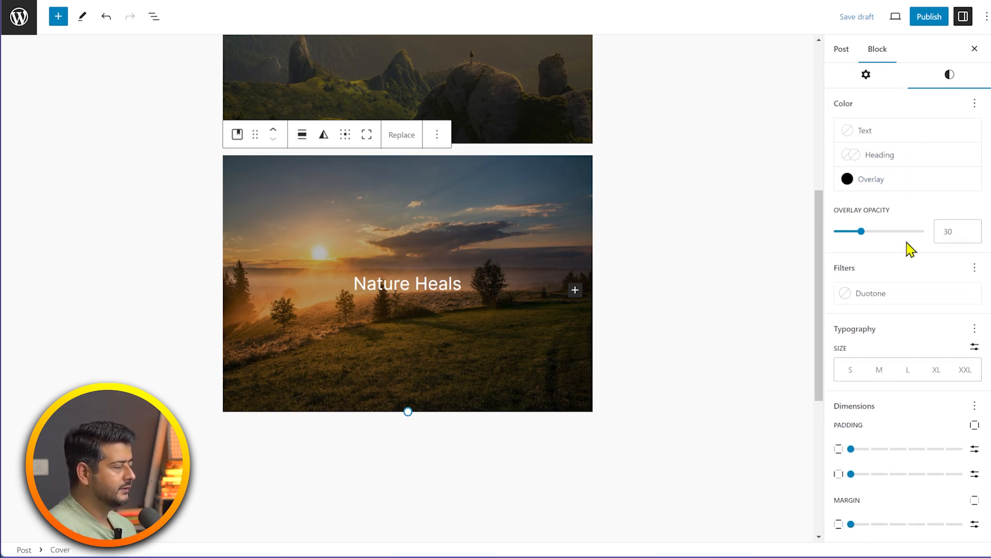
scroll(911, 249, "down", 3)
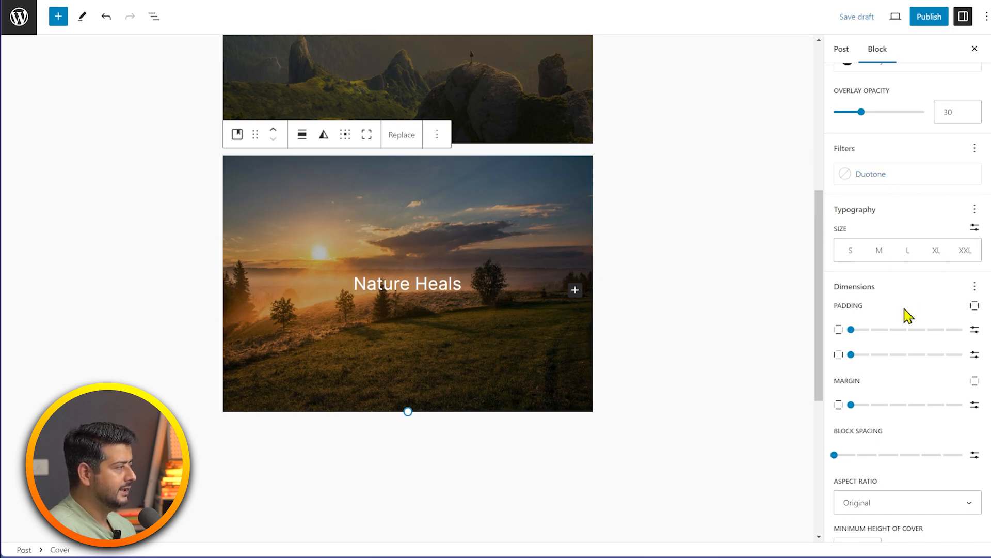
scroll(904, 315, "down", 3)
scroll(929, 316, "down", 1)
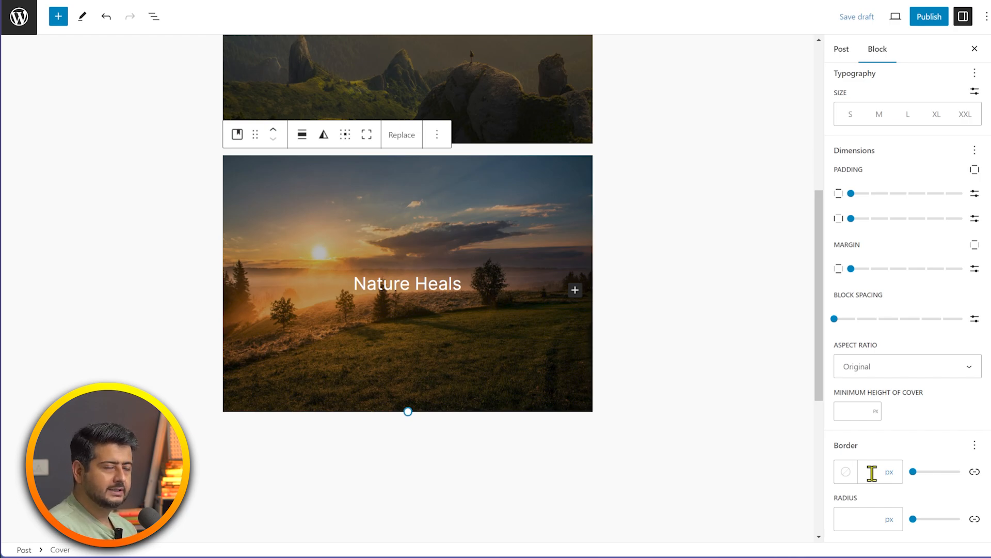
left_click(656, 299)
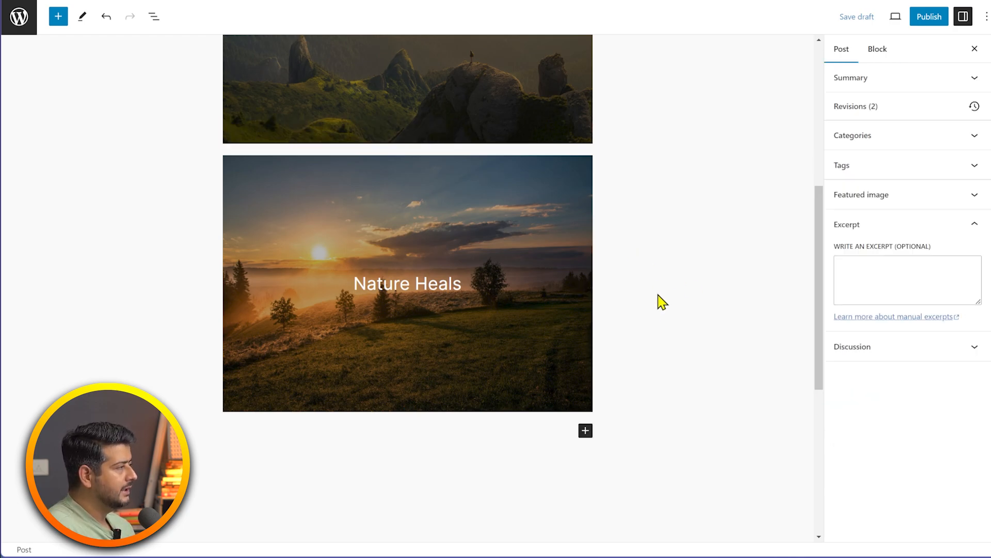
- Review the whole post from its title down to the "Nature Heals" cover
scroll(668, 326, "up", 2)
scroll(639, 287, "up", 5)
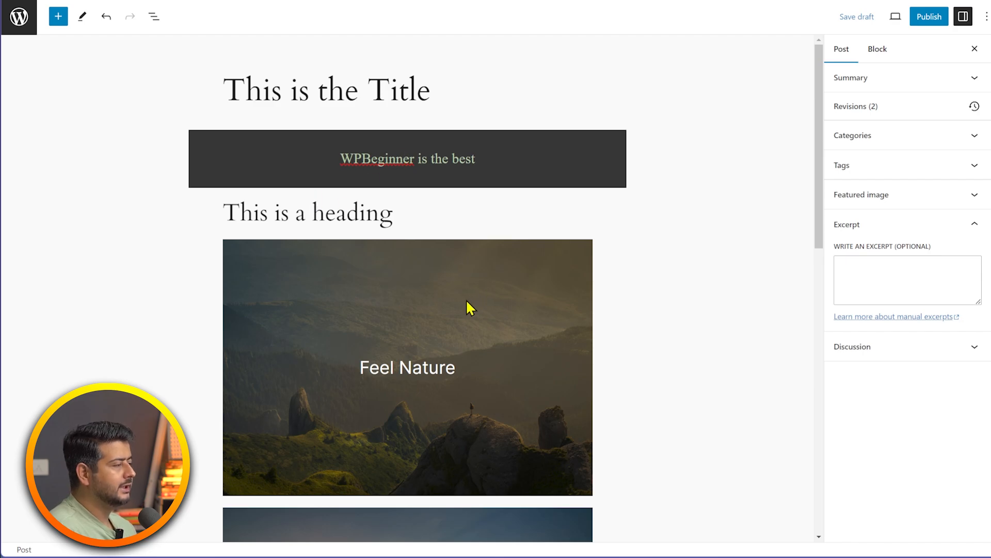
scroll(467, 301, "down", 4)
scroll(559, 316, "up", 4)
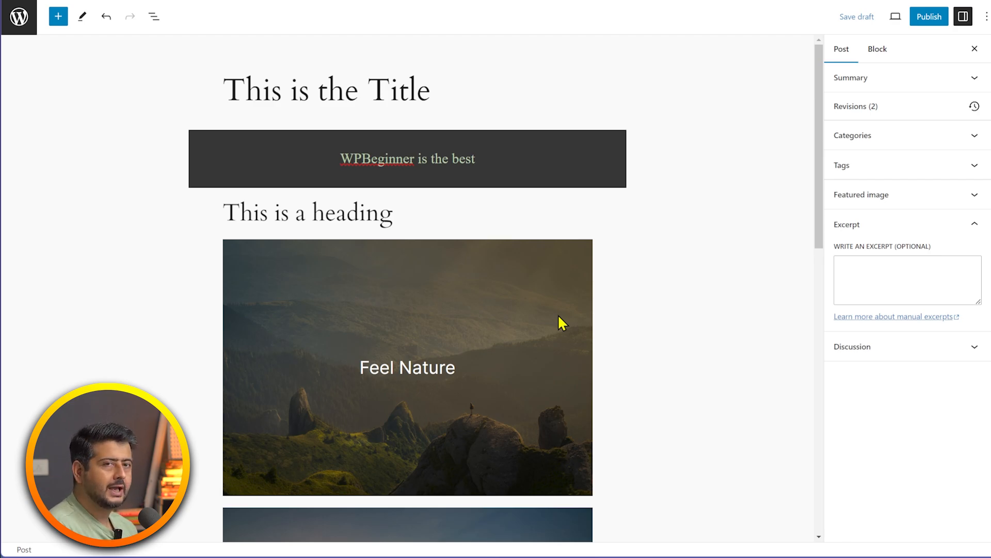
scroll(558, 314, "down", 12)
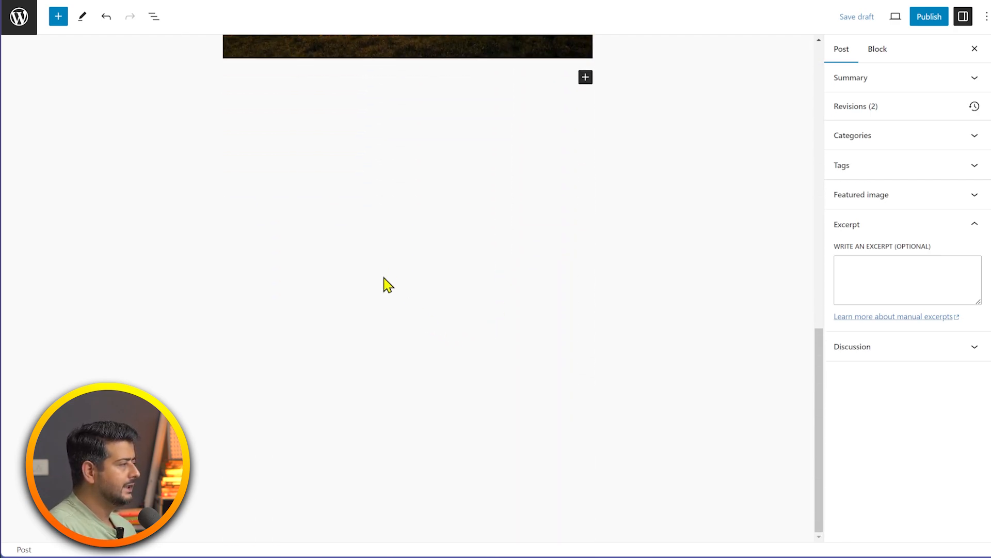
scroll(344, 258, "up", 3)
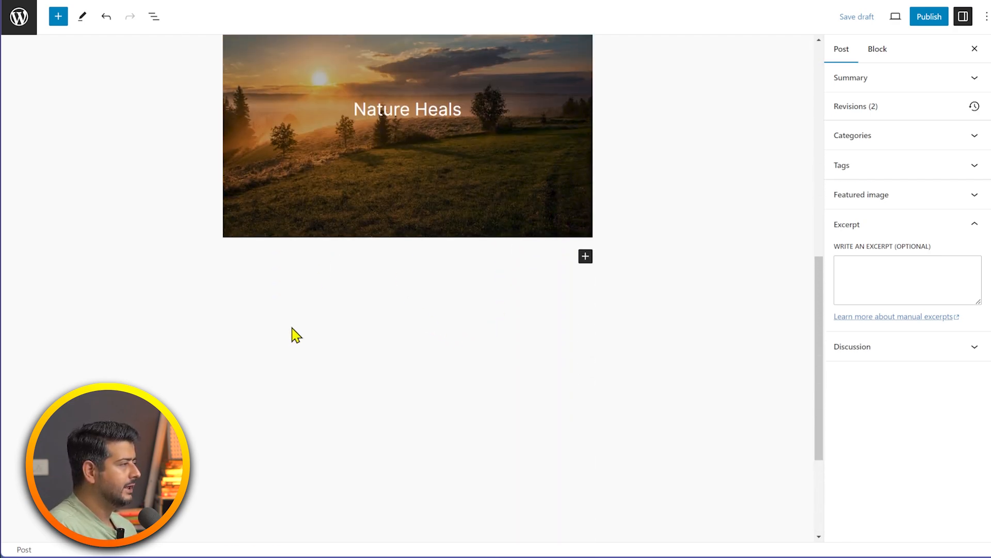
- Add the paragraph "The best way to learn WordPress is by going to WPBeginner.com" below the "Nature Heals" cover and save the draft
left_click(293, 261)
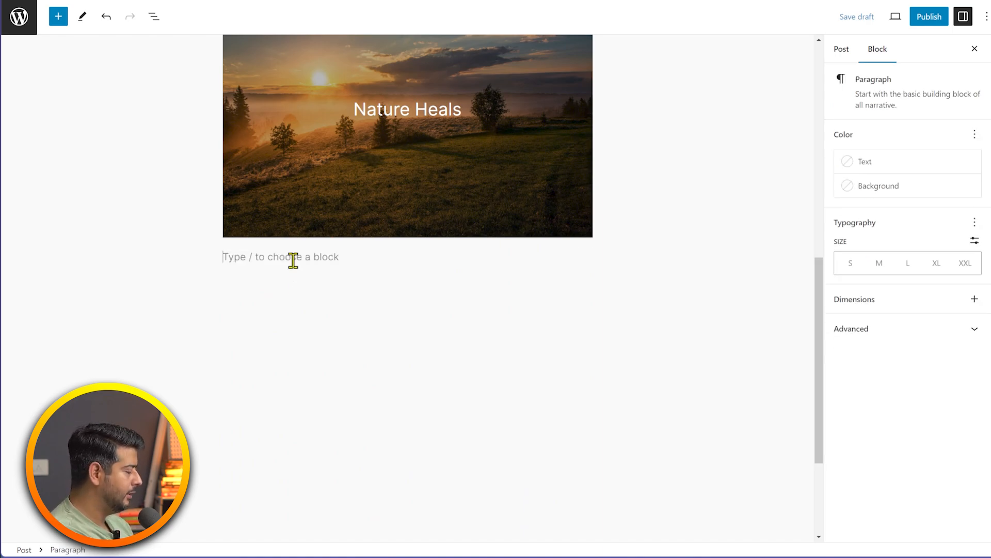
type("The")
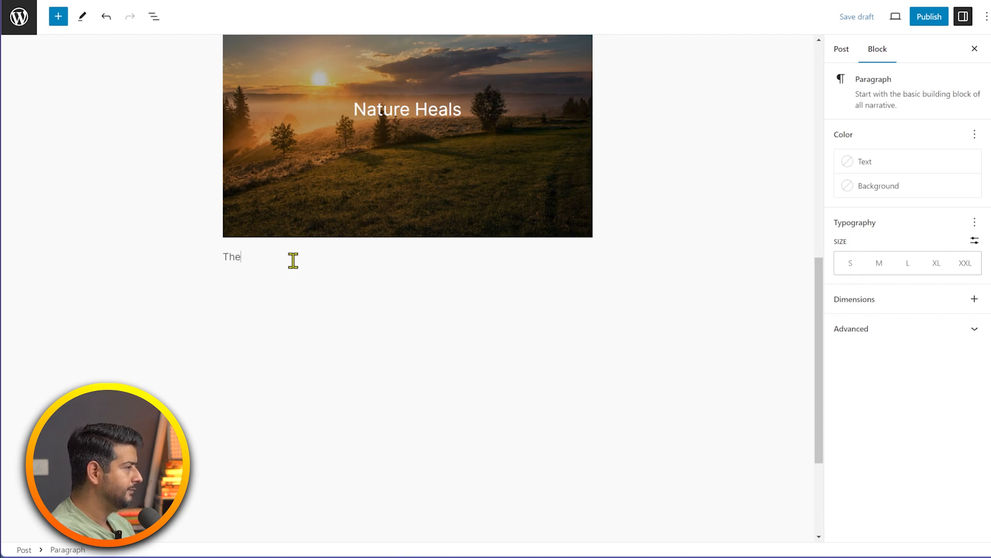
type(" best way to le")
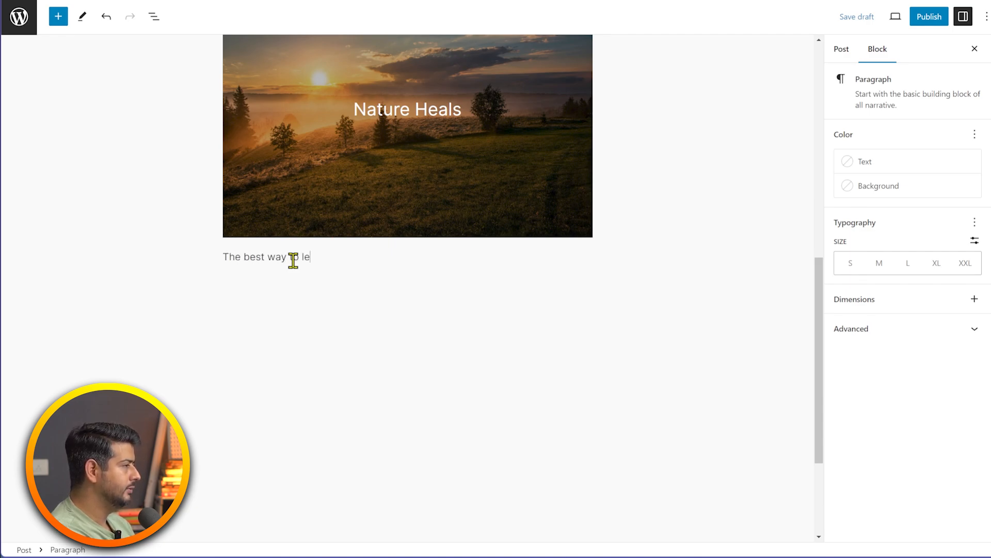
type("arn WordPress")
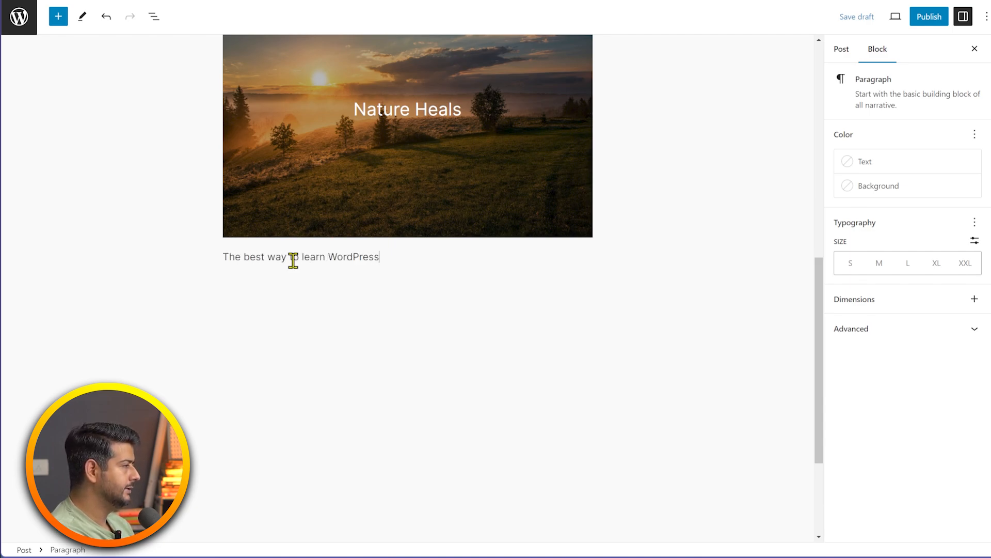
type(" is by going to Wo")
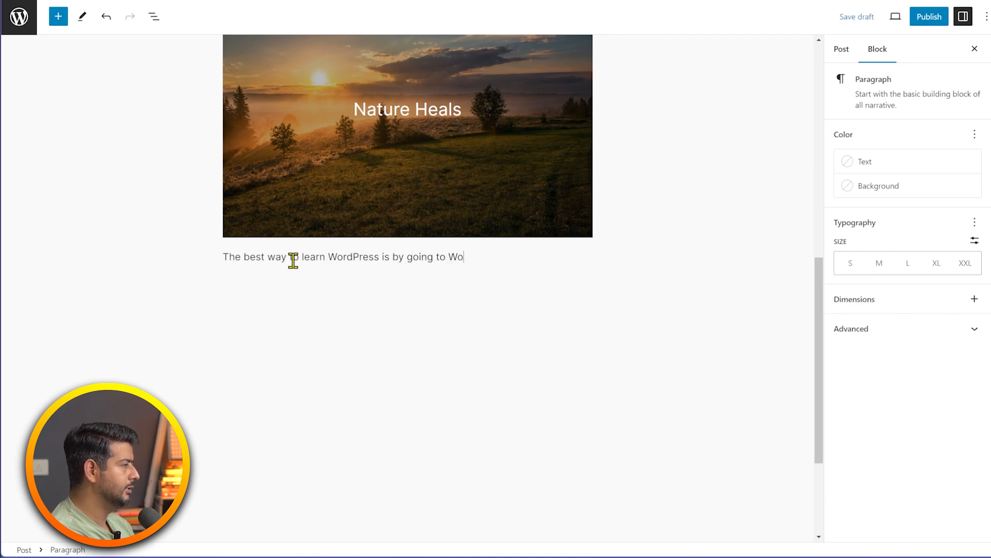
key("BackSpace")
type("PBeginner.com")
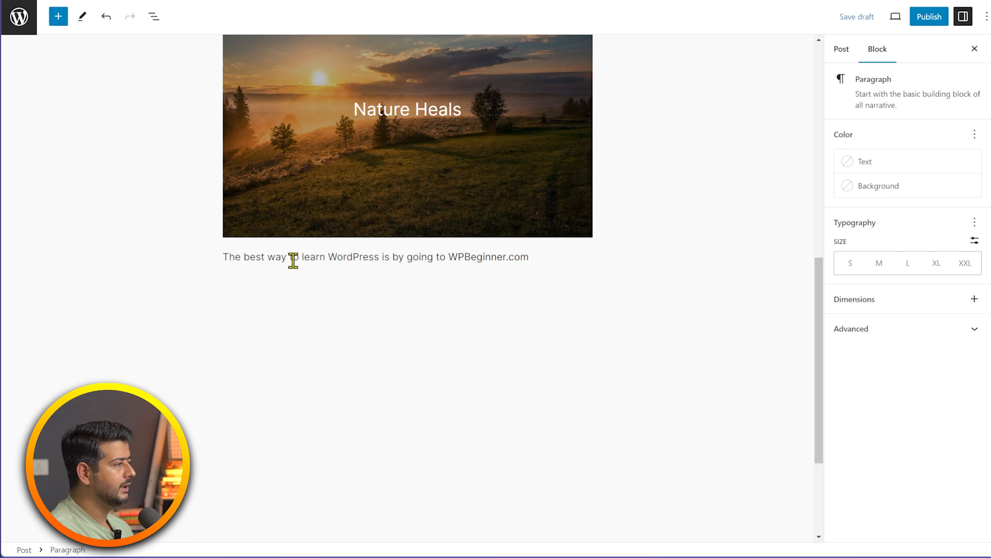
left_click(369, 290)
left_click(486, 257)
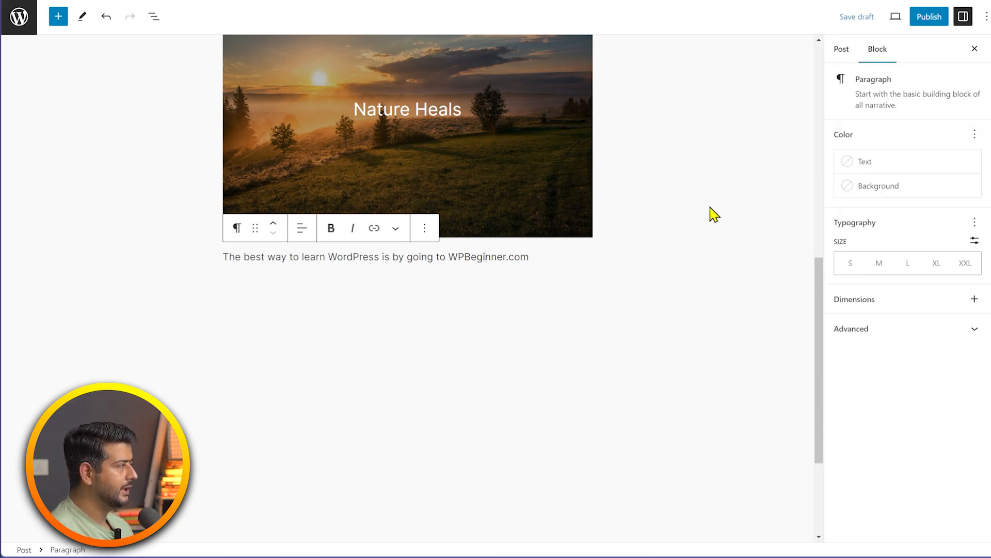
left_click(857, 17)
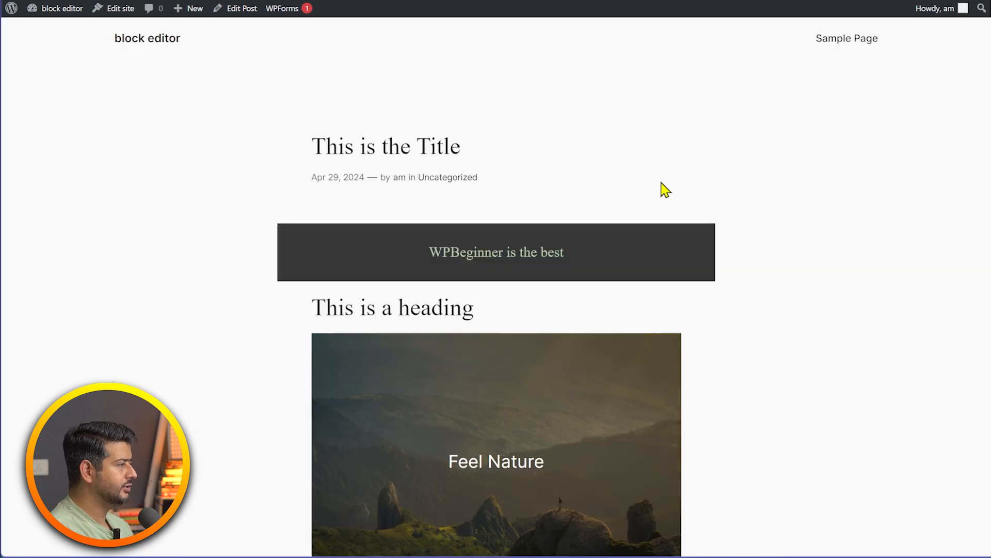
- Check the new WPBeginner.com paragraph on the previewed post page and return to the editor
scroll(633, 288, "down", 15)
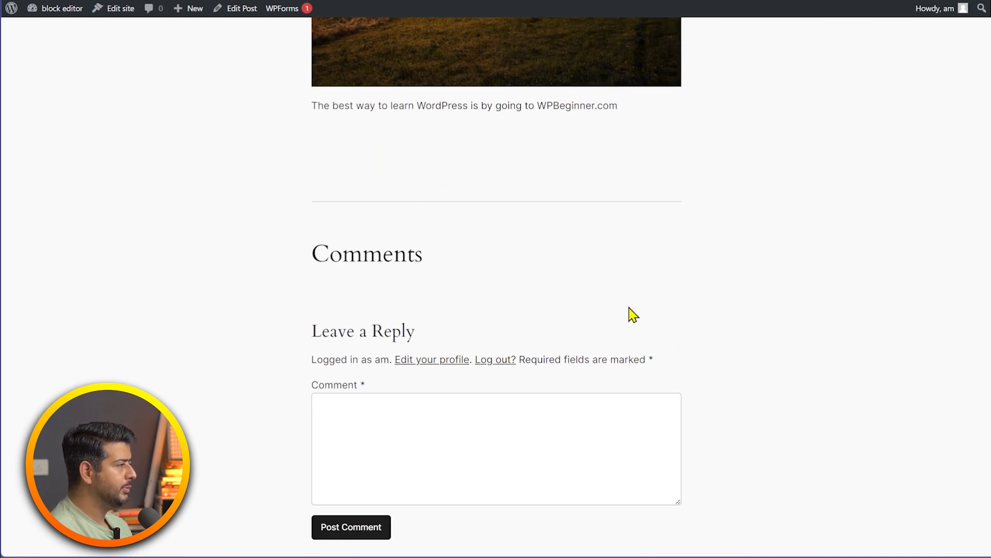
scroll(630, 318, "up", 3)
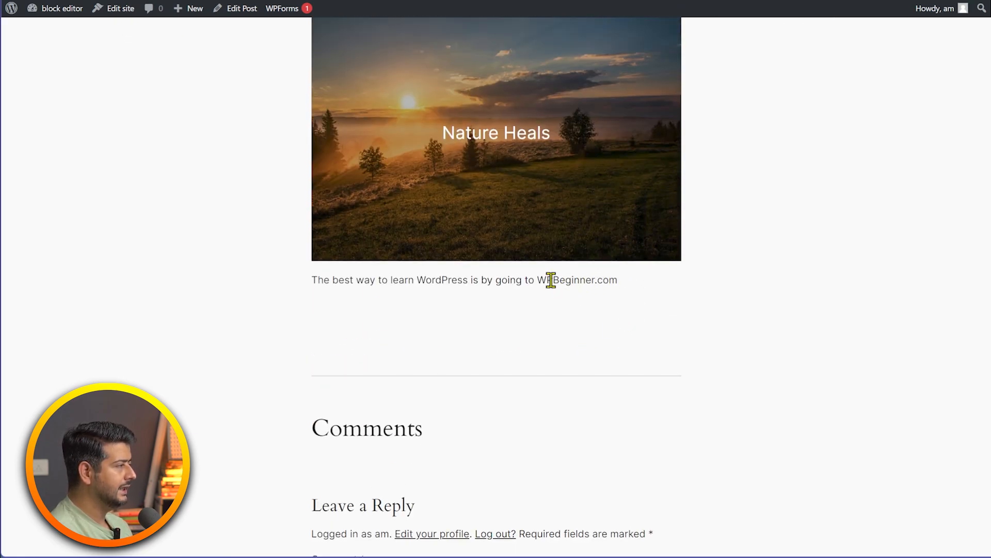
left_click_drag(551, 280, 610, 281)
left_click(579, 283)
left_click_drag(537, 278, 597, 295)
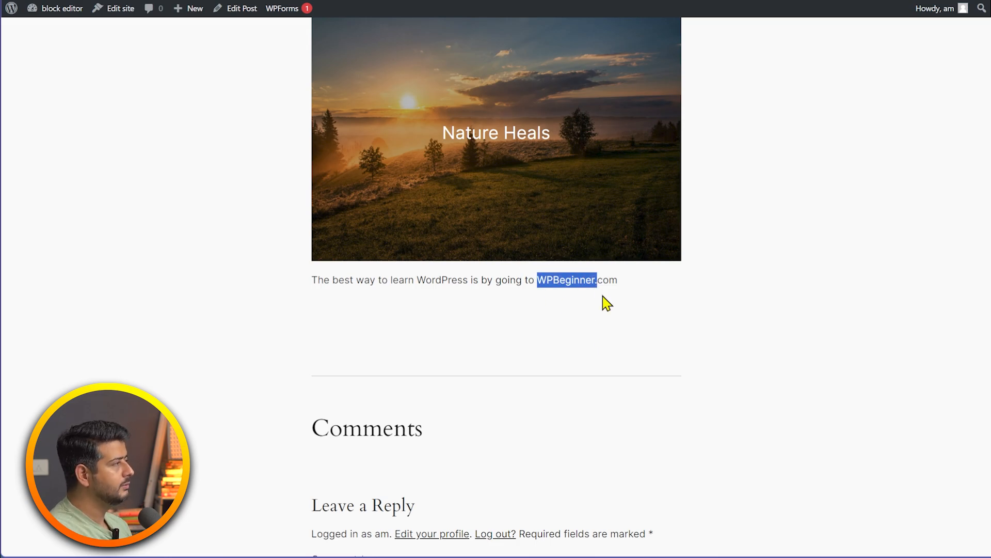
left_click(565, 0)
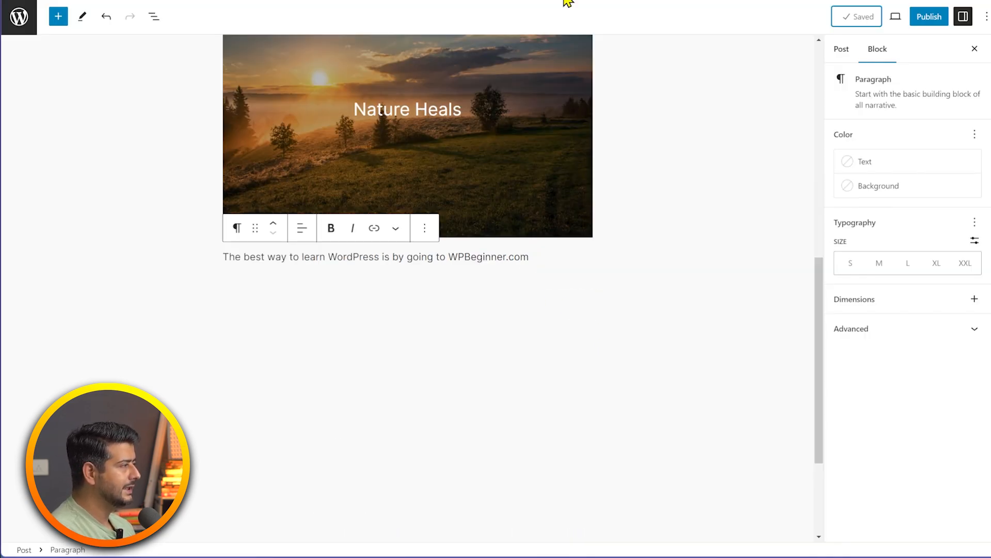
left_click(612, 284)
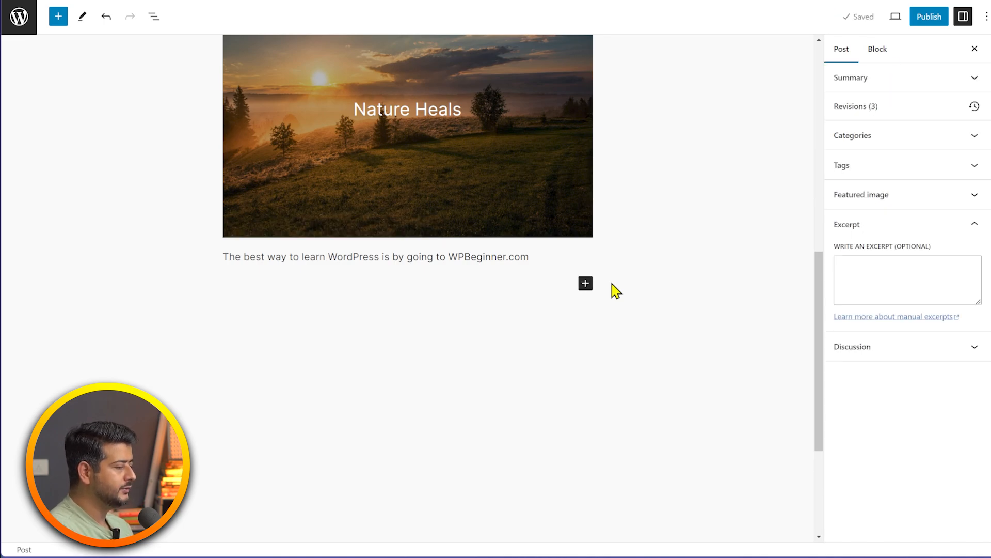
left_click(450, 258)
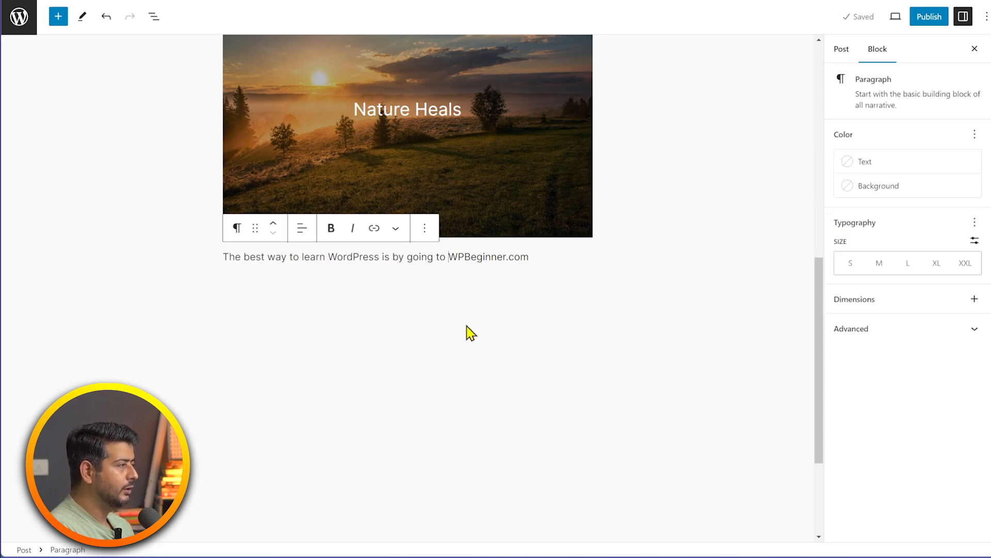
left_click_drag(449, 258, 531, 258)
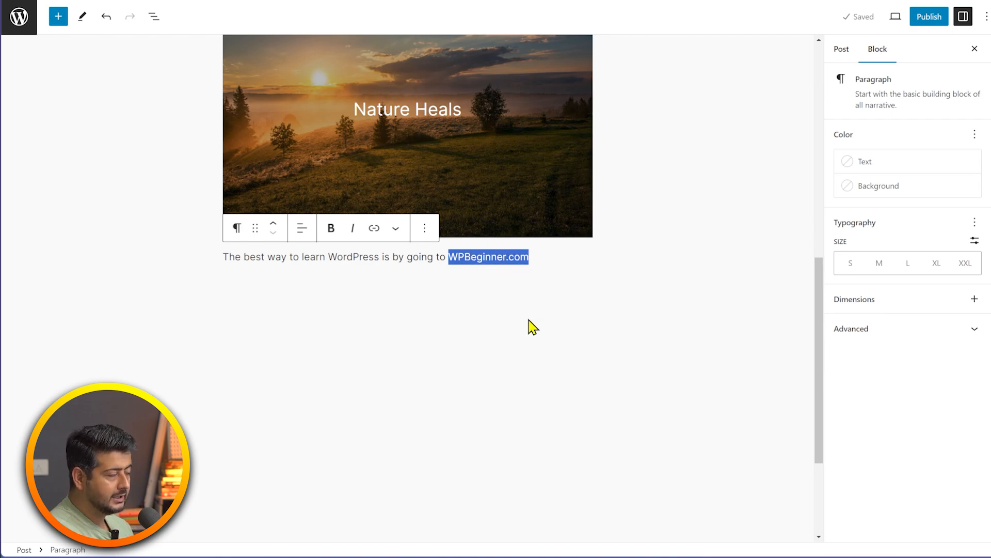
left_click(376, 233)
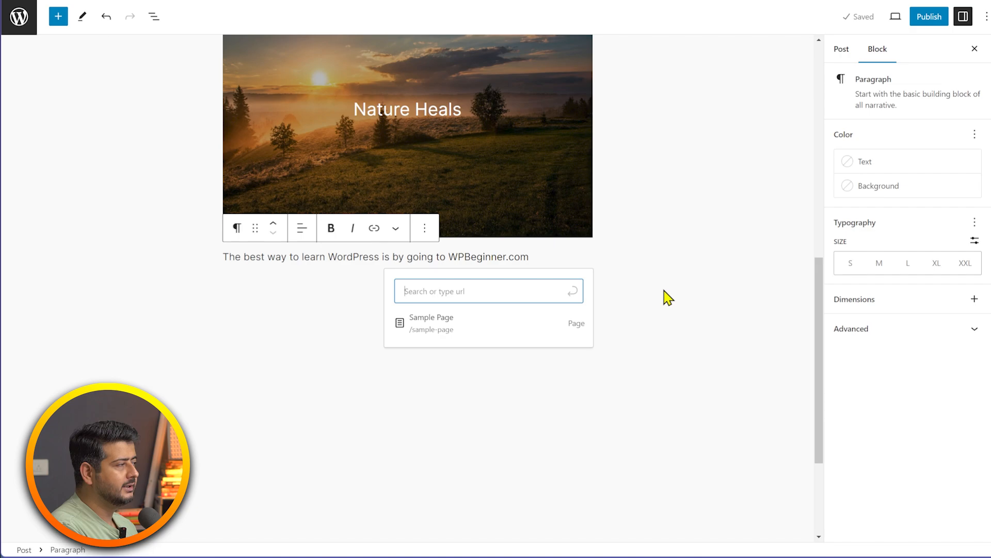
type("https://")
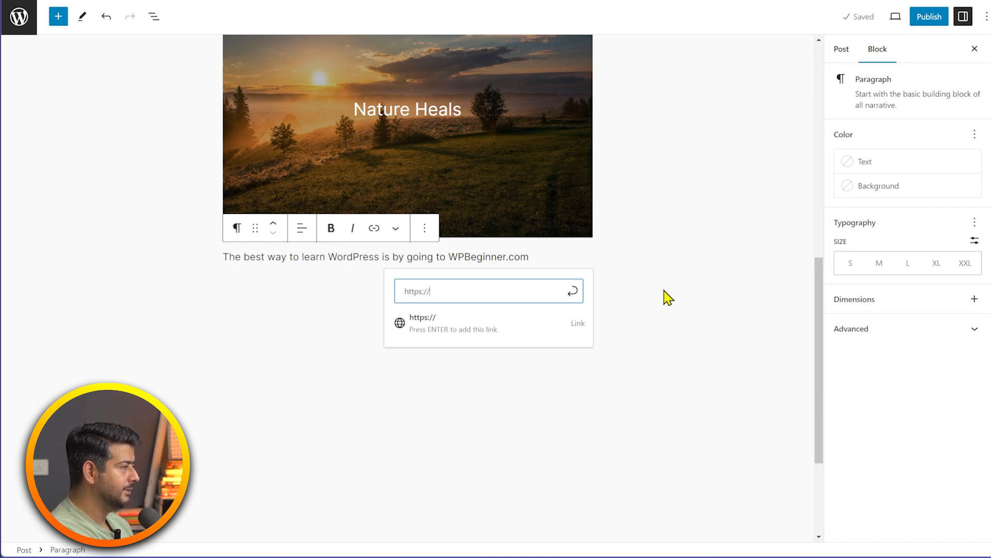
type("wpbeginner.com")
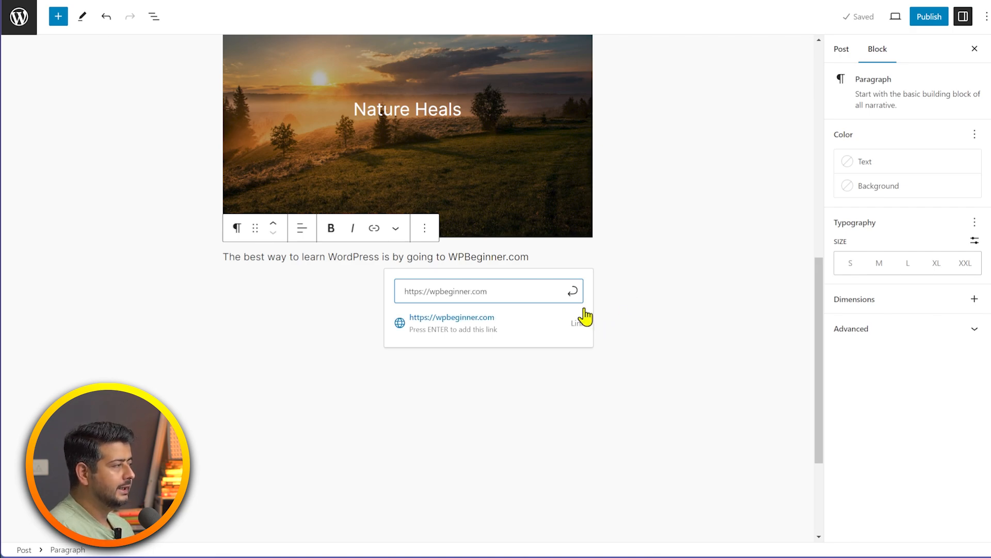
left_click(575, 294)
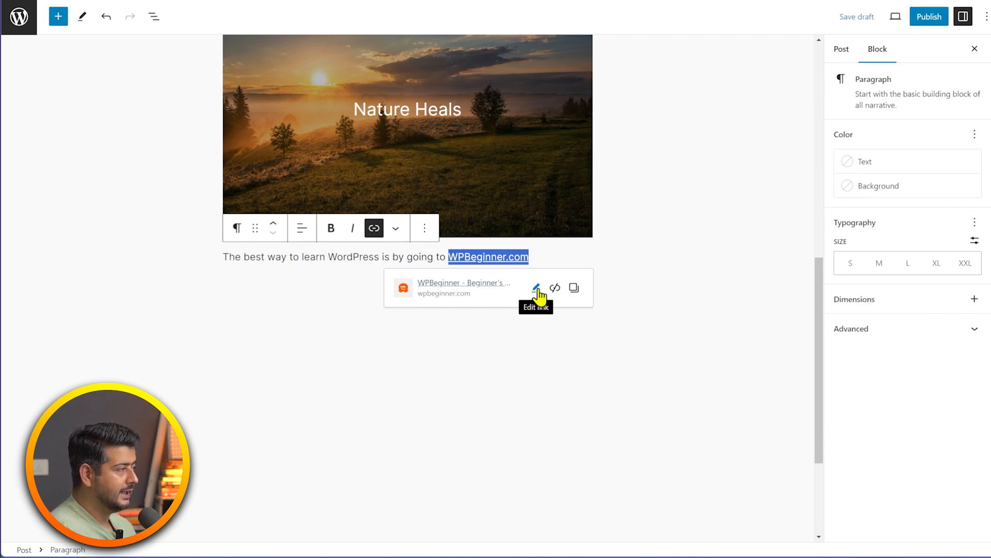
left_click(573, 358)
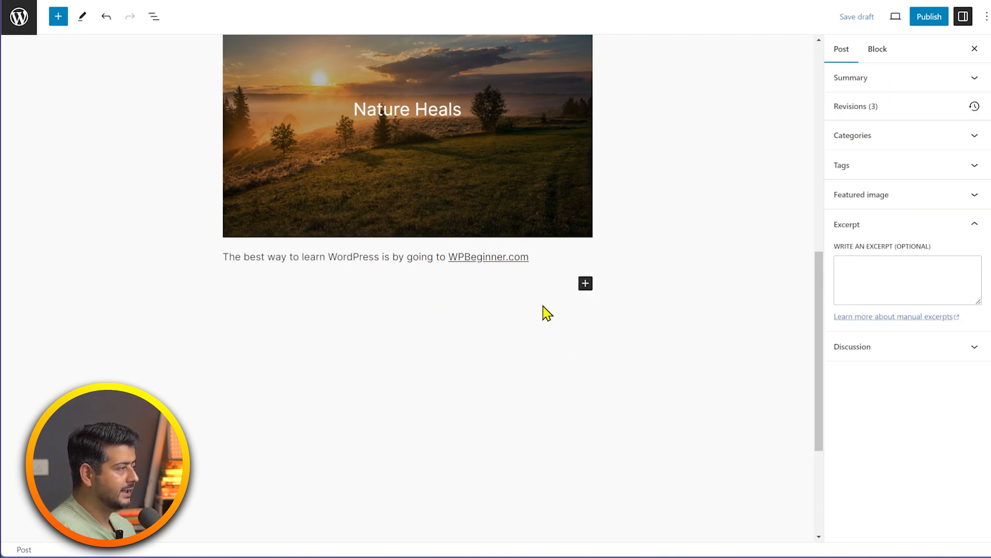
- Set the WPBeginner.com link to open in a new tab and save the draft
left_click(569, 259)
left_click(506, 256)
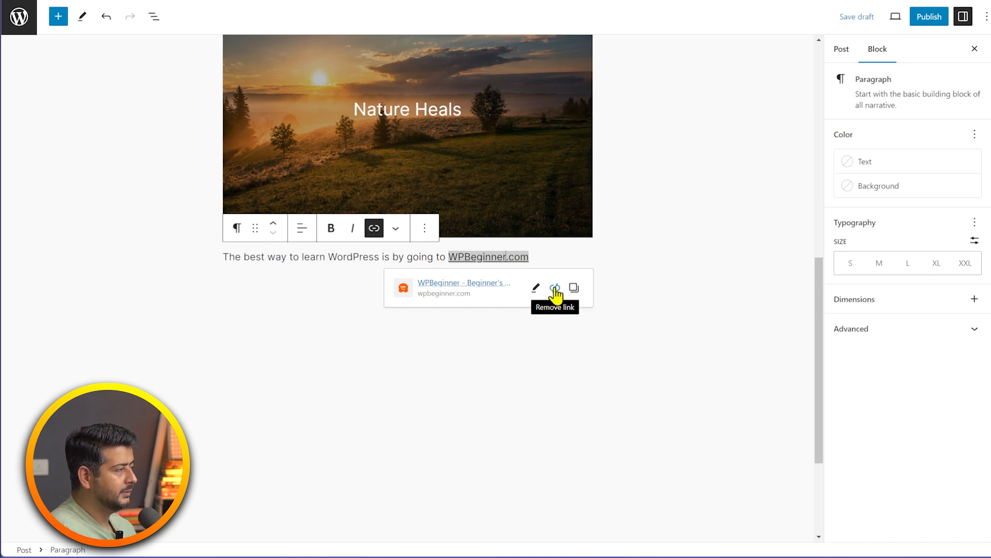
left_click(535, 287)
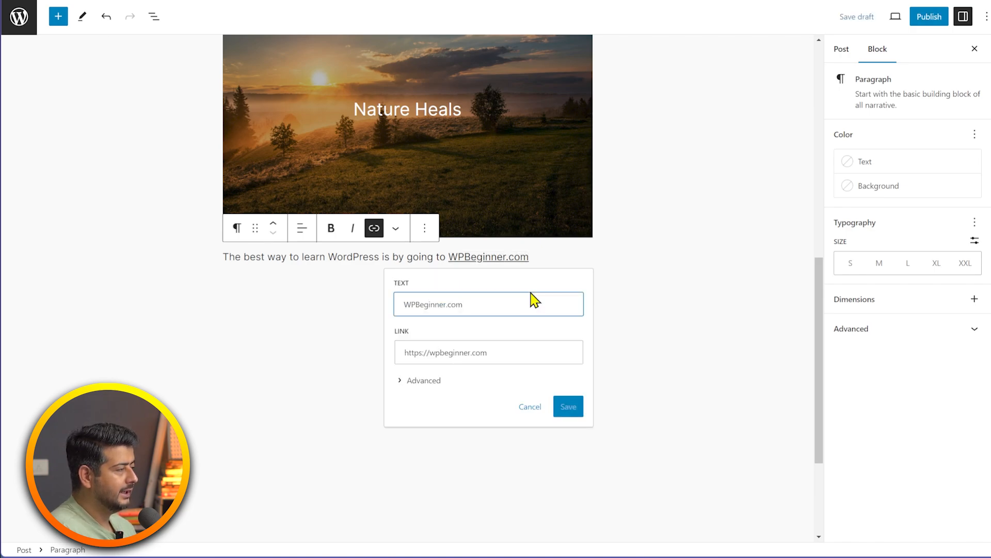
left_click(402, 381)
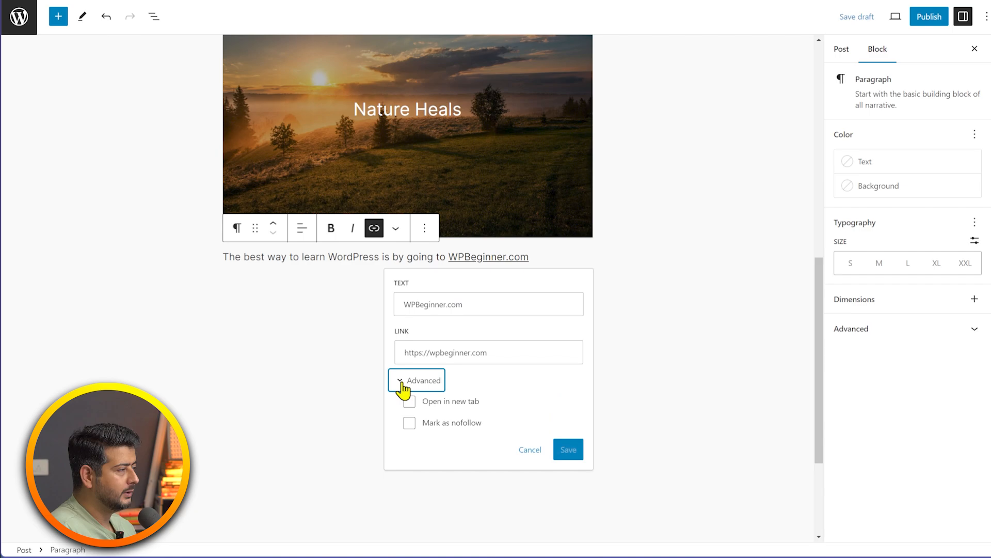
left_click(437, 404)
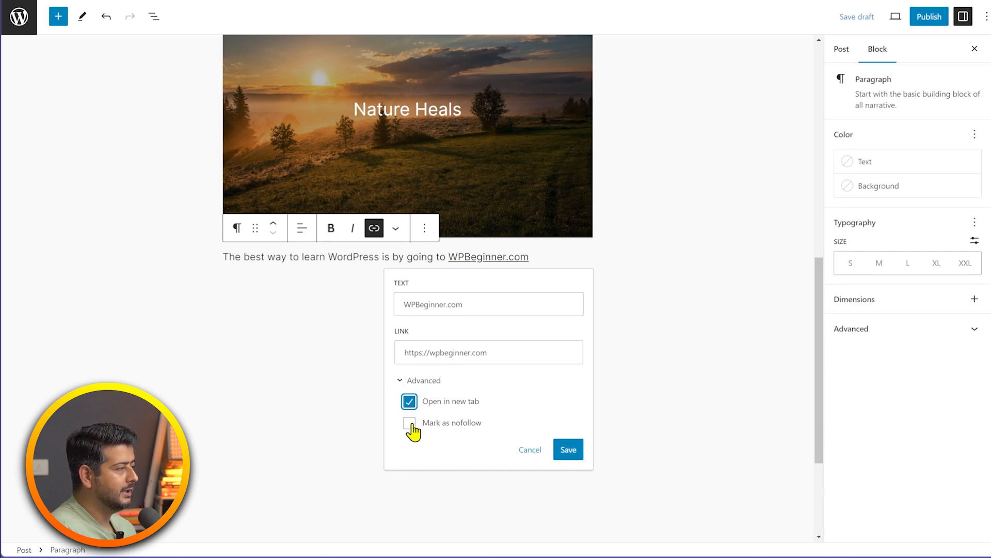
left_click(568, 449)
left_click(654, 361)
left_click(848, 25)
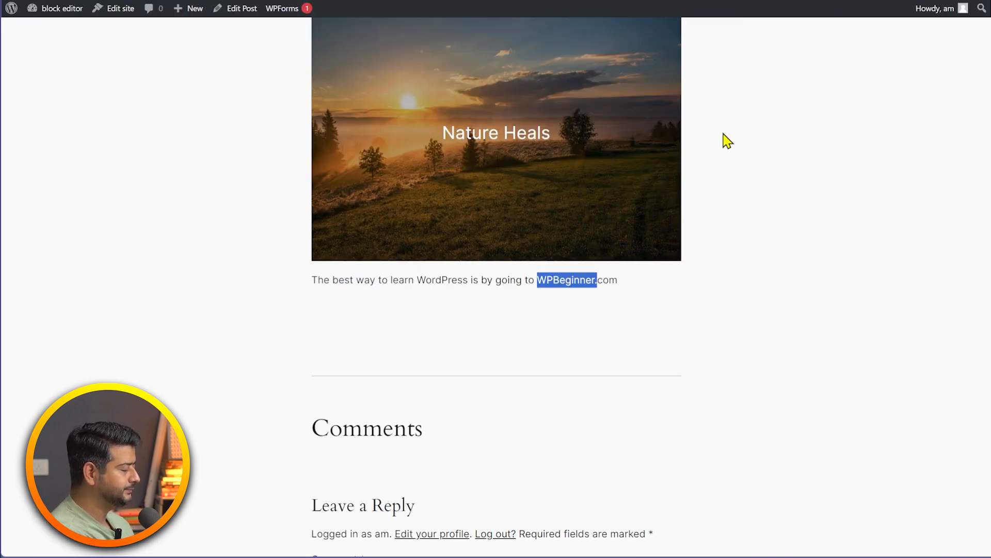
- Reload the post preview, test the WPBeginner.com link, and close both the linked site and the preview
key("F5")
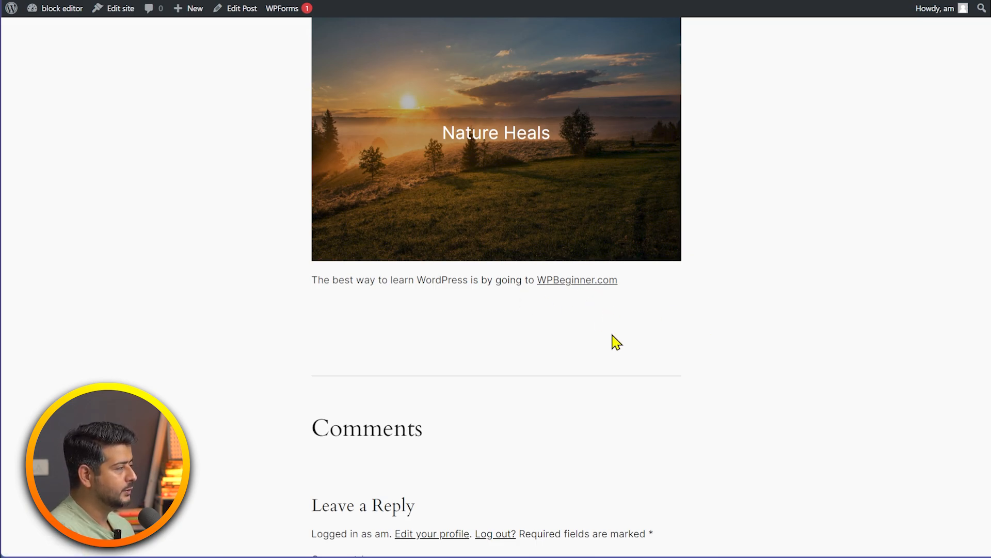
left_click(592, 284)
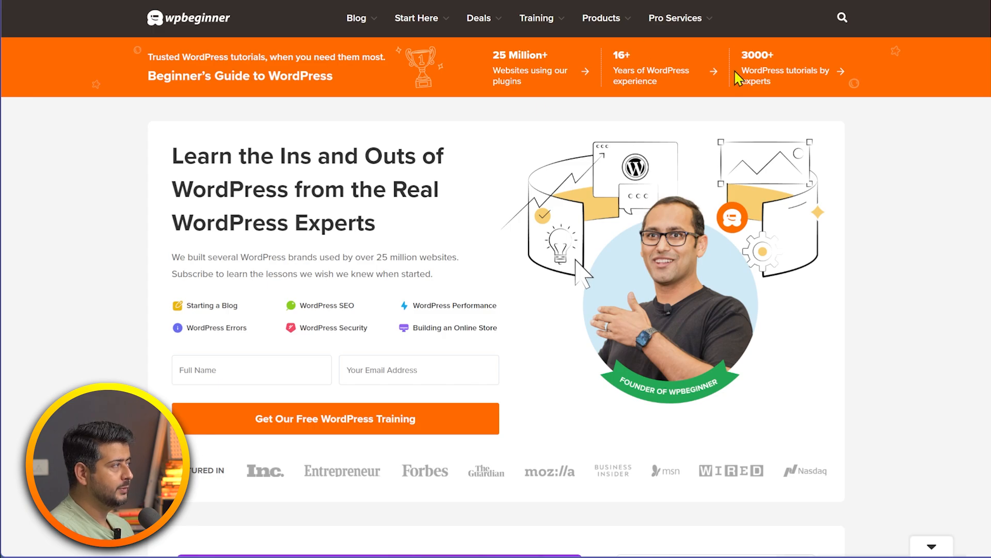
key("ctrl+w")
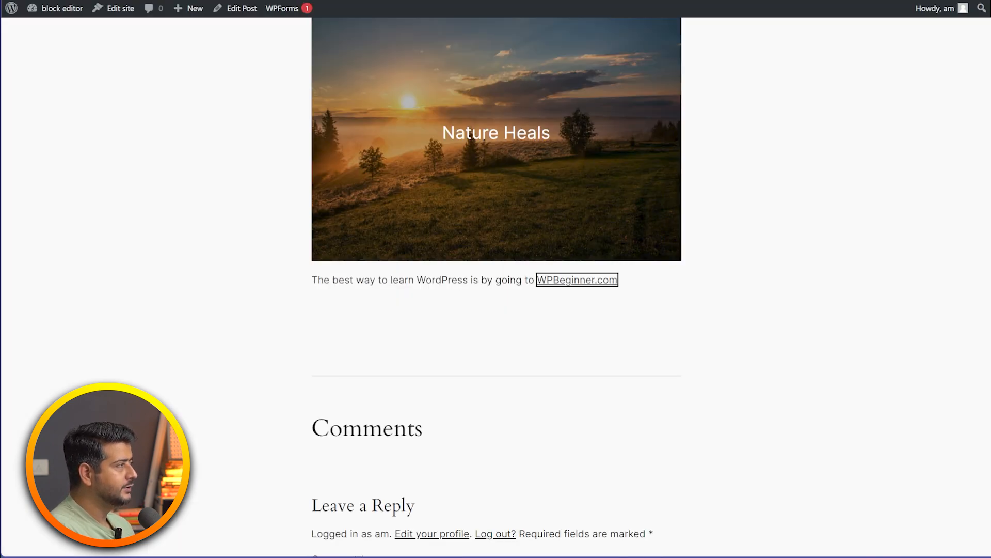
left_click(713, 241)
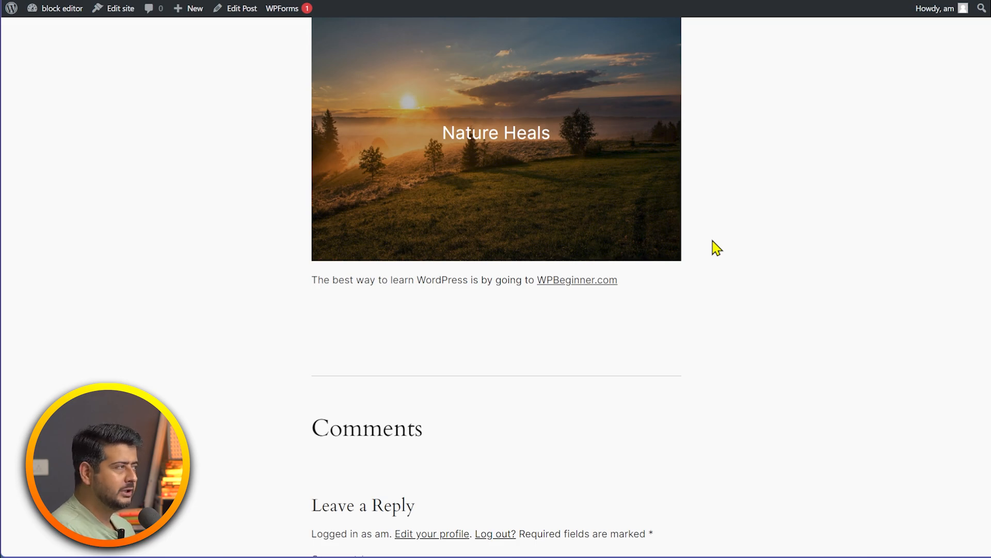
key("ctrl+w")
- Delete the "Feel Nature" cover block from the post and deselect all blocks
scroll(554, 285, "up", 4)
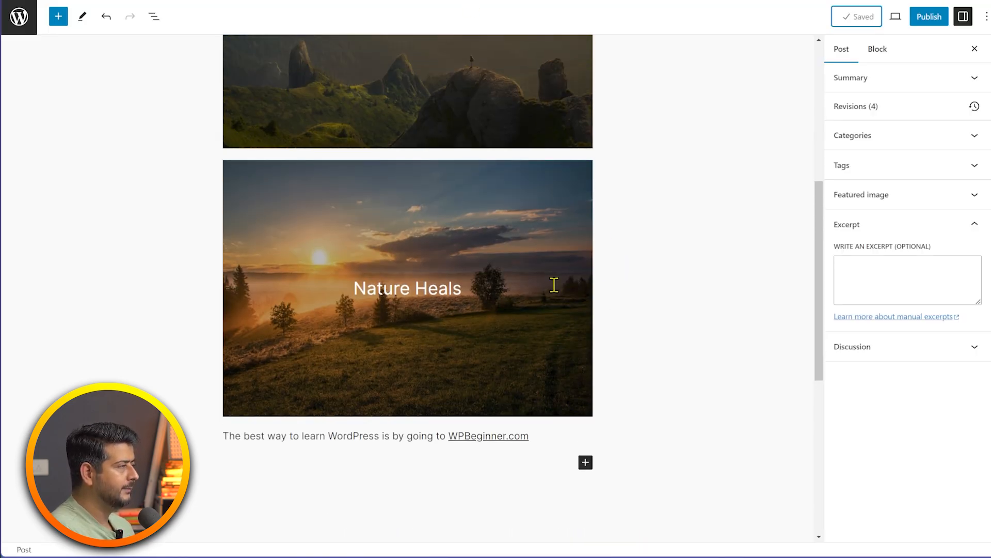
left_click(521, 242)
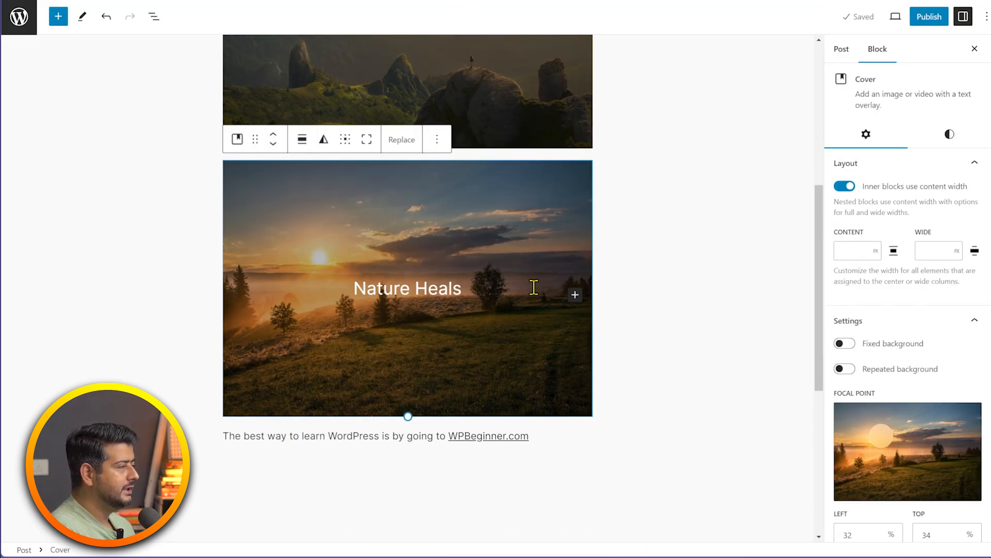
scroll(532, 269, "up", 5)
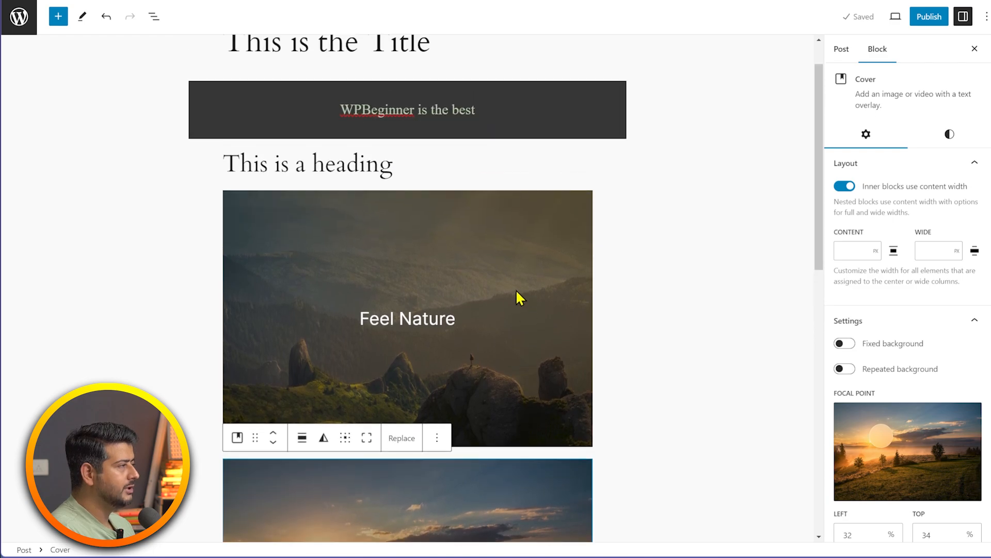
left_click(495, 296)
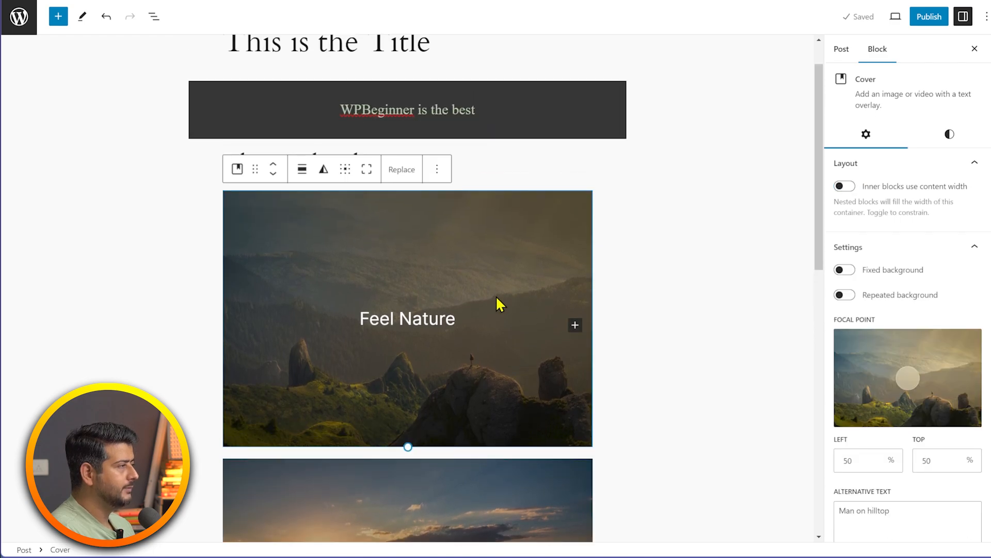
left_click(436, 171)
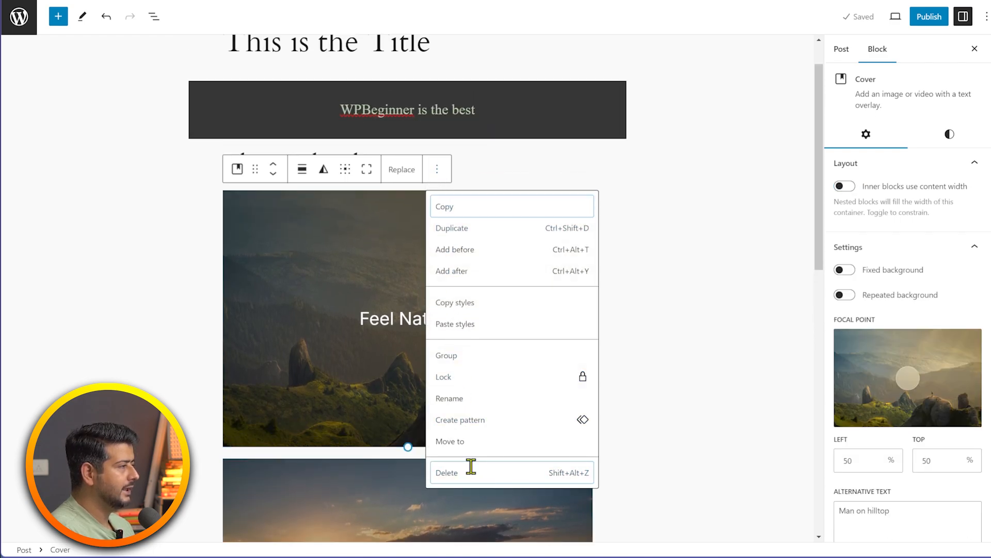
left_click(471, 470)
scroll(521, 432, "down", 3)
left_click(323, 366)
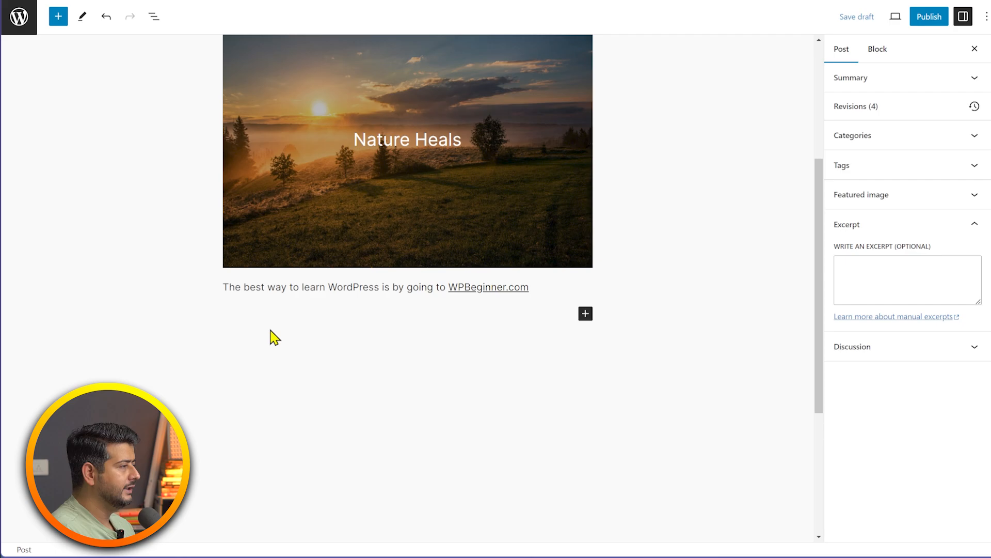
- Insert an image block below the WPBeginner.com paragraph, using the misty mountain photo from the media library
left_click(235, 312)
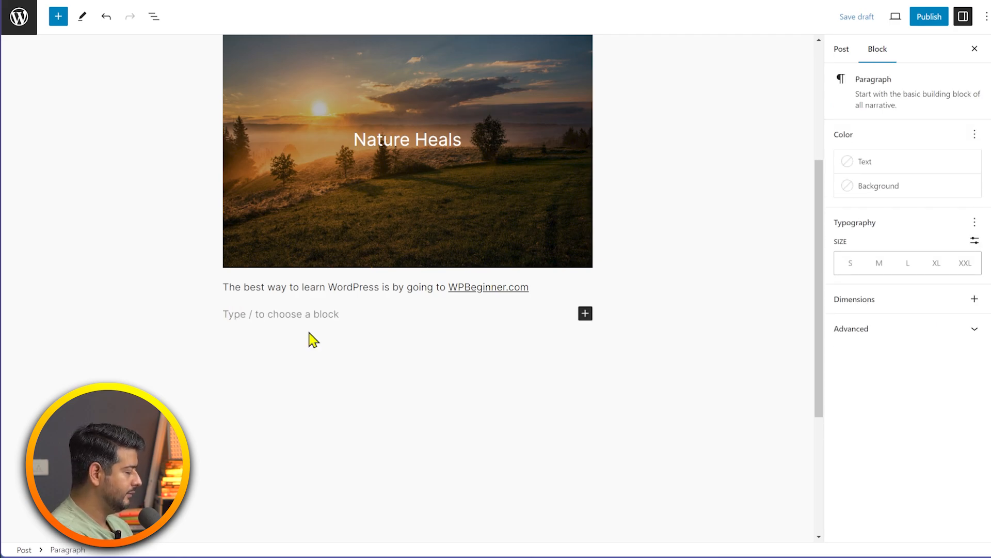
type("/image")
key("Return")
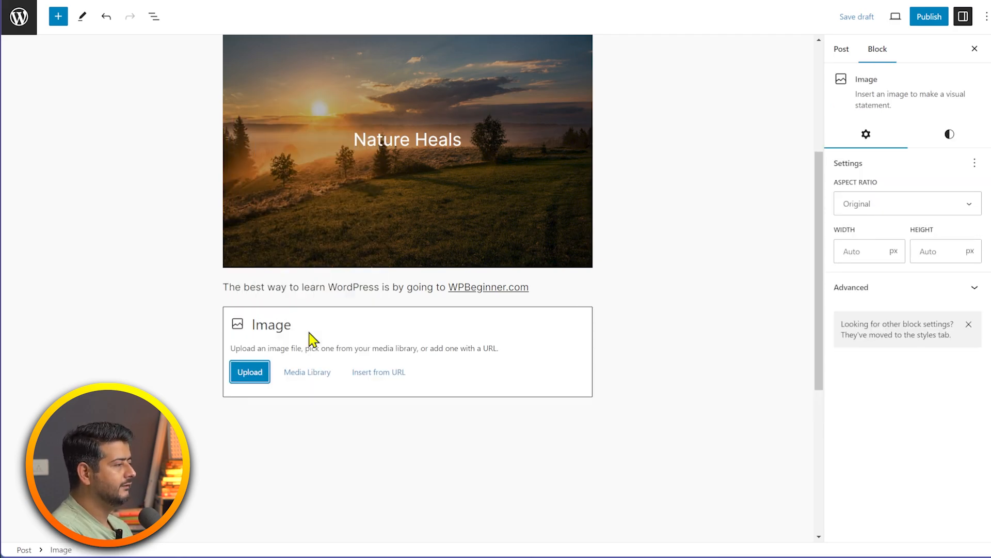
left_click(325, 373)
left_click(187, 166)
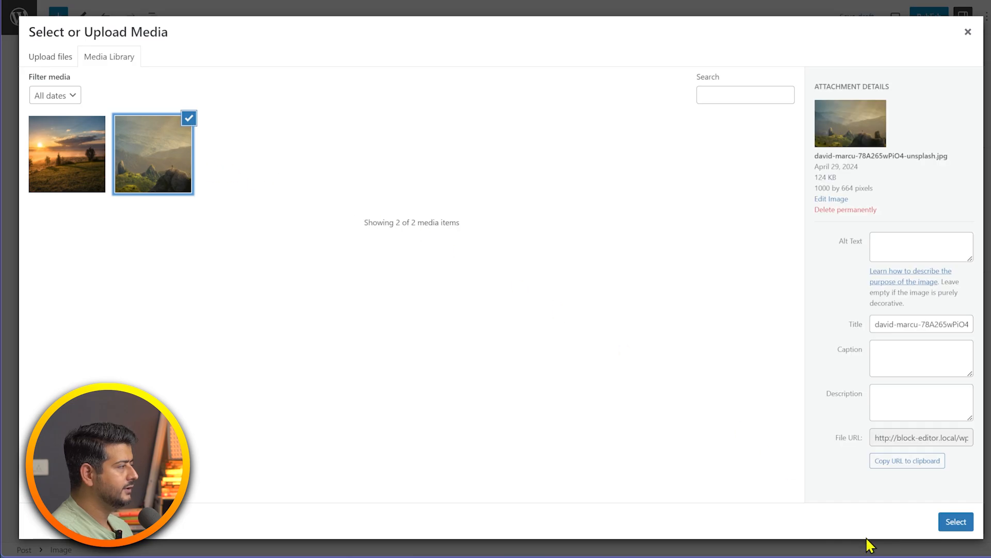
left_click(953, 523)
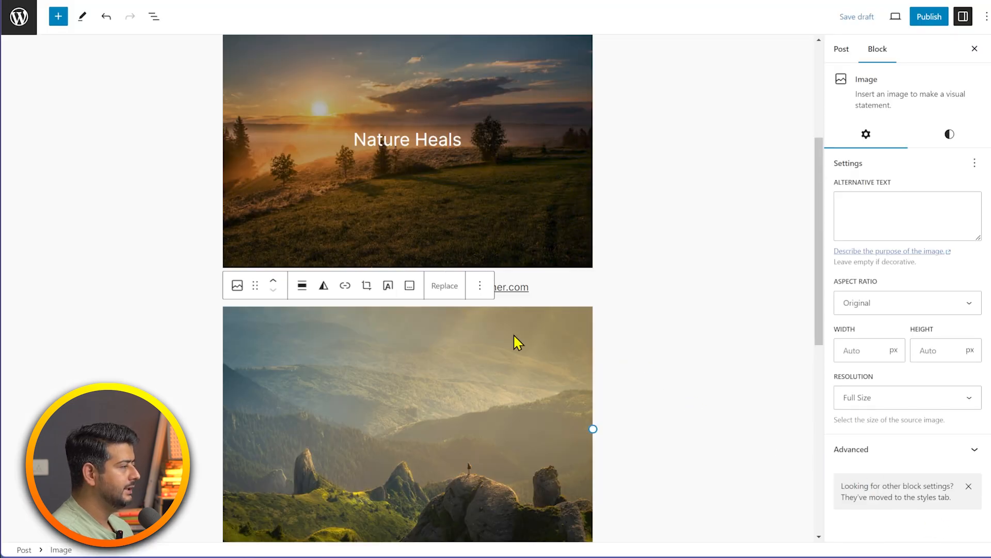
- Set the mountain image's link option to Expand on click, deselect the block and save the draft
left_click(346, 292)
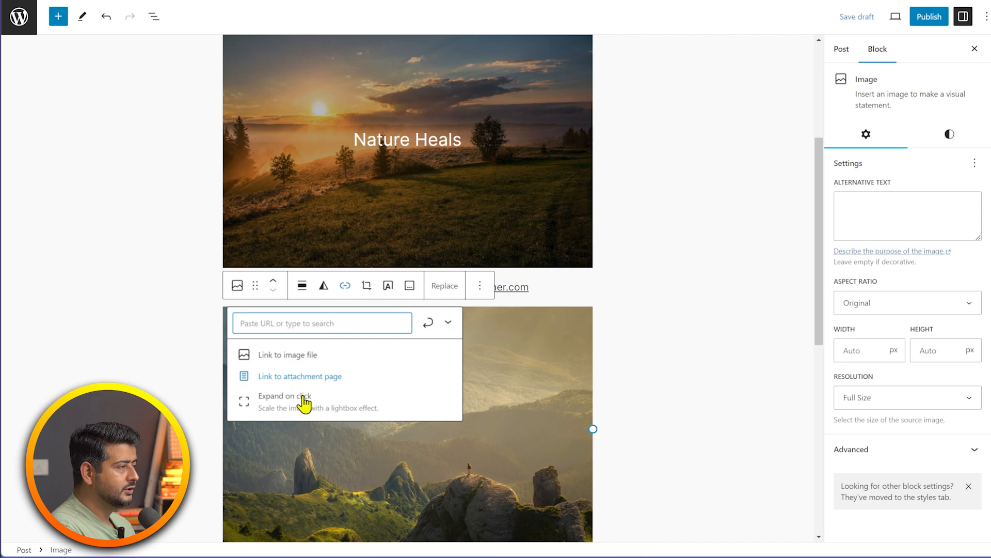
left_click(286, 407)
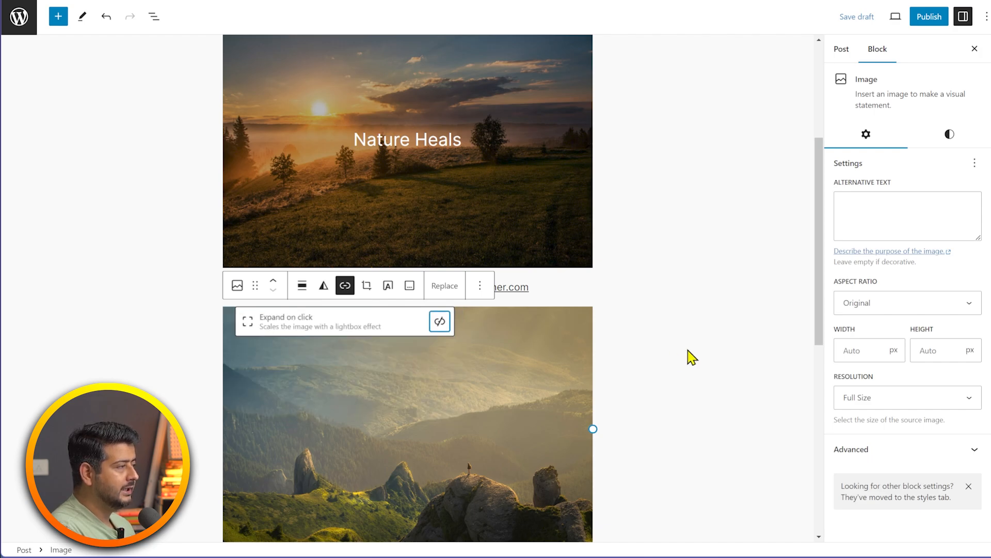
left_click(713, 298)
left_click(858, 17)
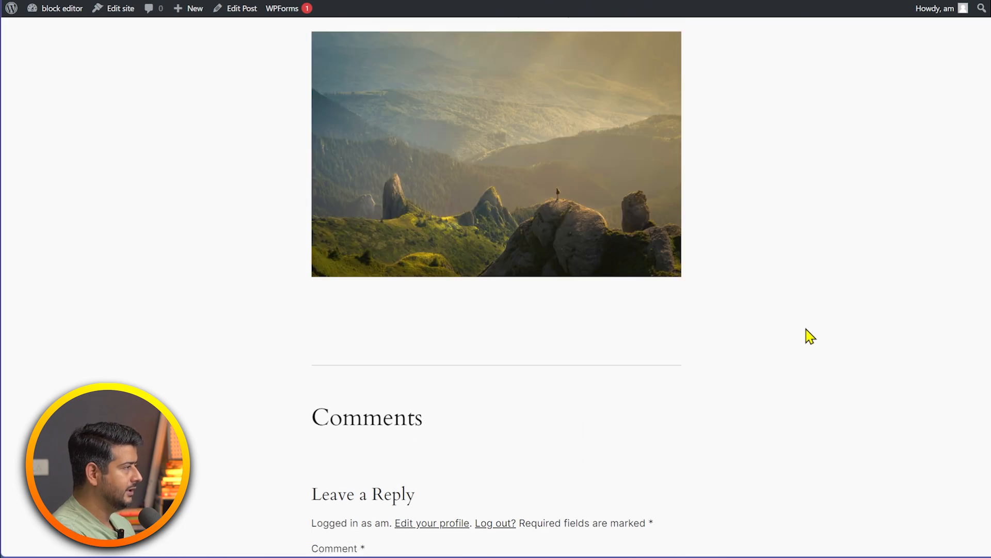
- In the post preview, test the mountain image's lightbox by enlarging and closing it
scroll(805, 330, "up", 3)
left_click(511, 324)
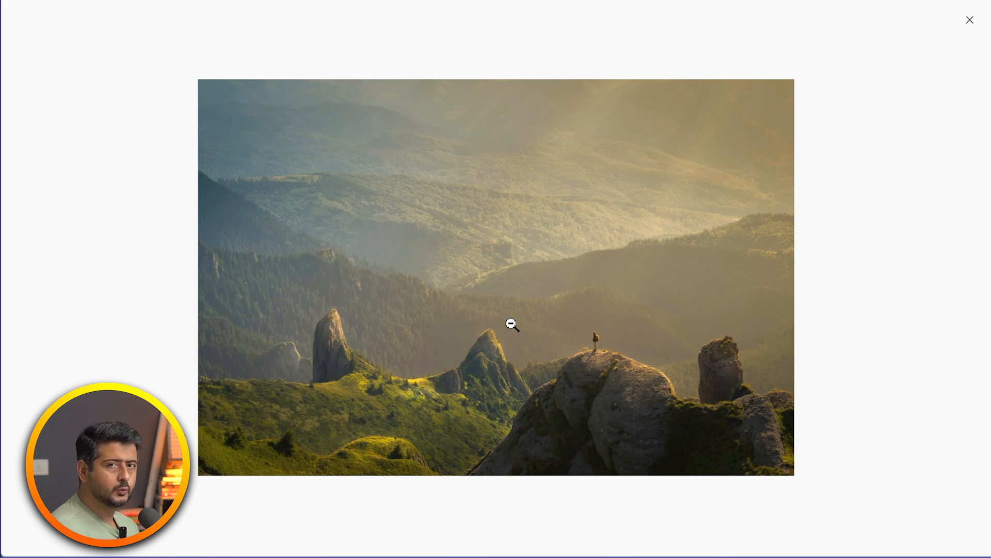
left_click(512, 324)
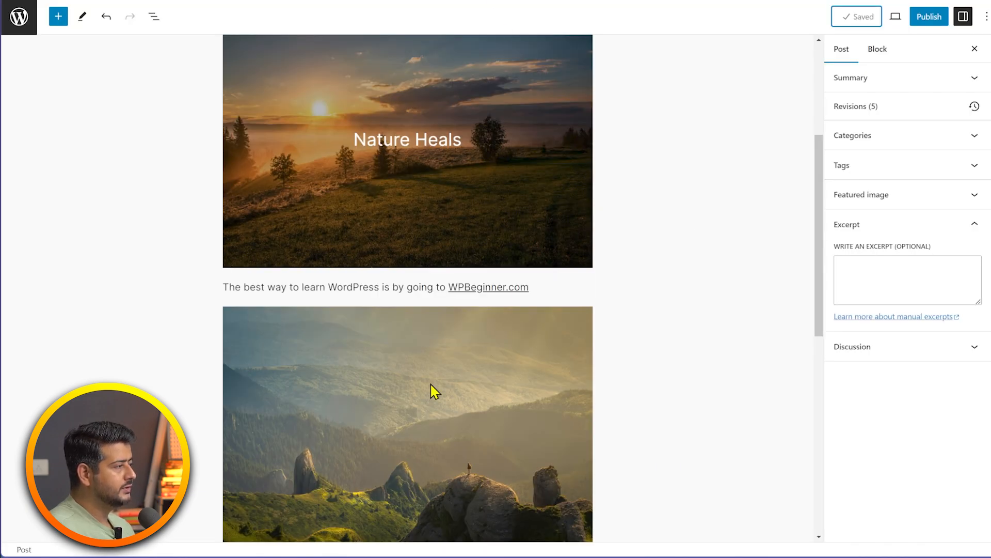
left_click(430, 382)
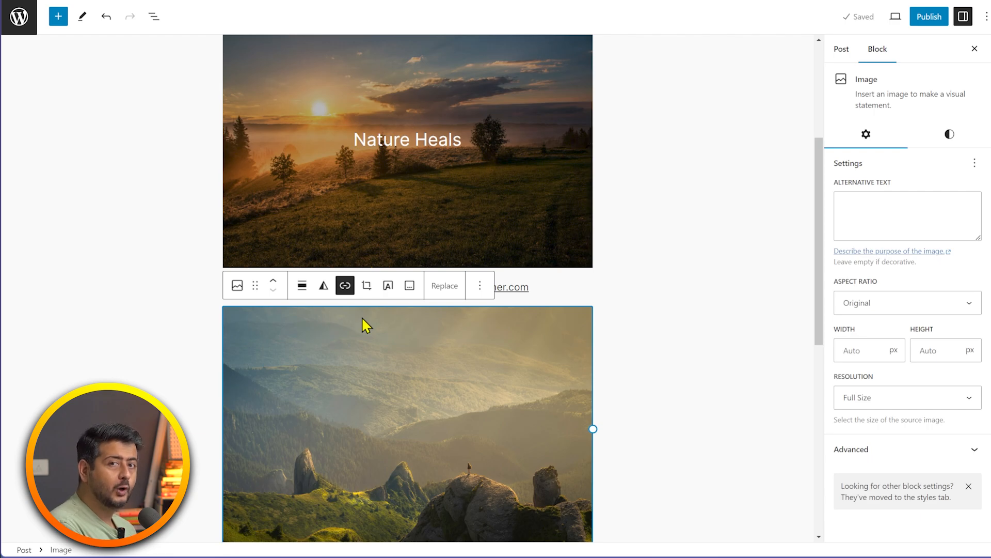
left_click(605, 292)
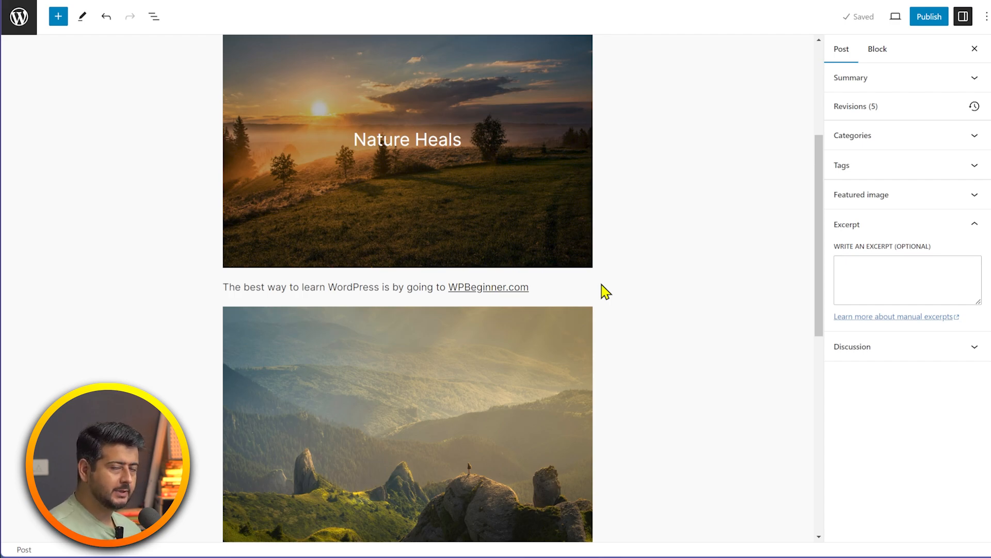
scroll(605, 292, "up", 5)
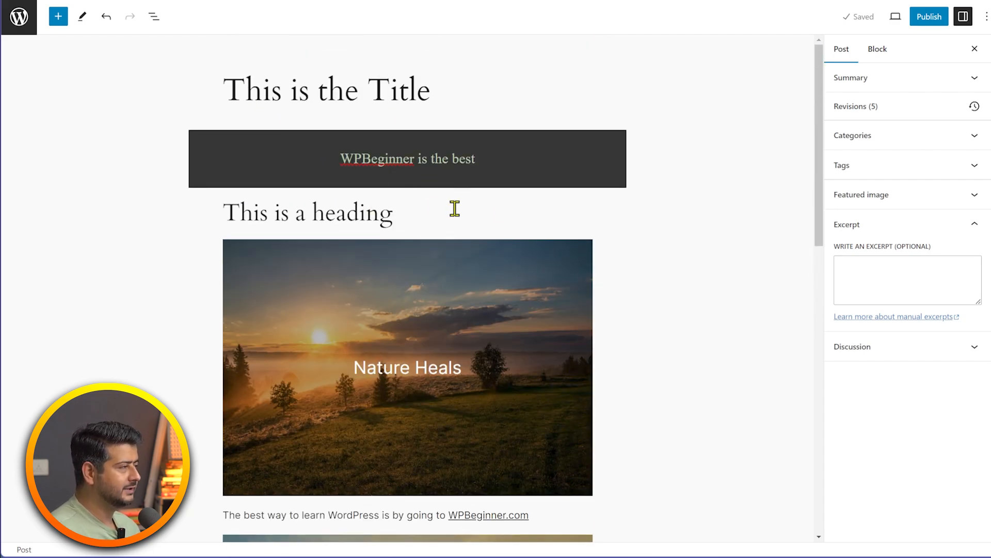
scroll(514, 250, "down", 4)
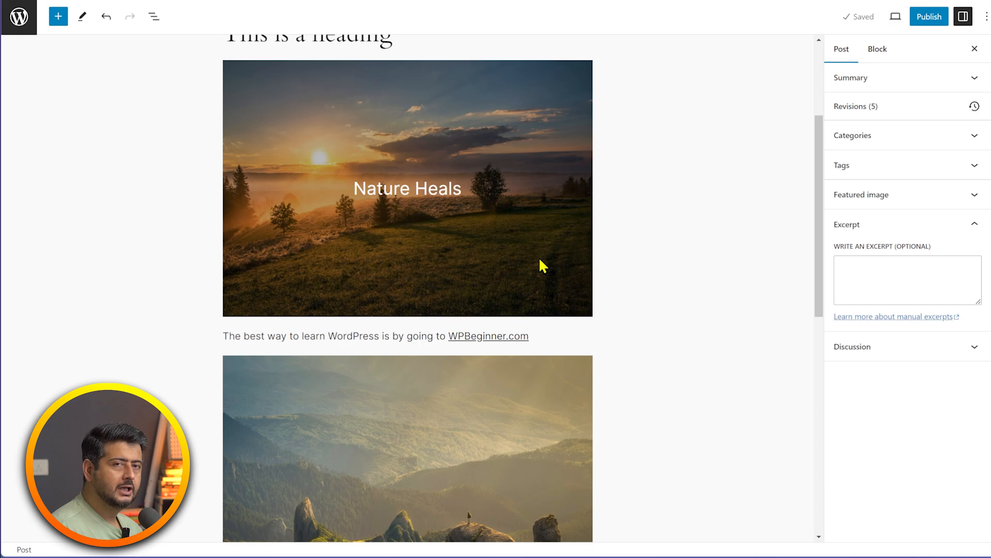
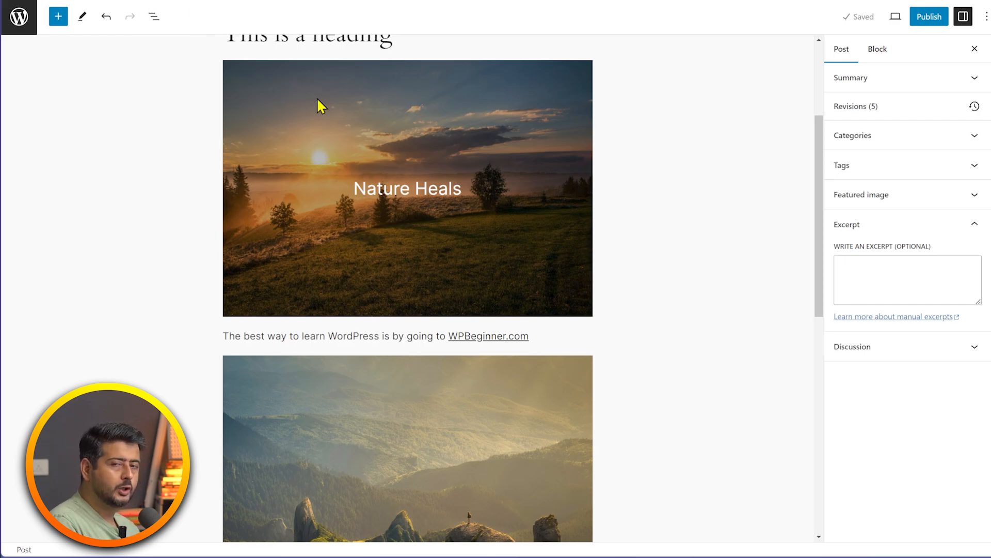
- Open the List View of the post's blocks and close it again
left_click(155, 18)
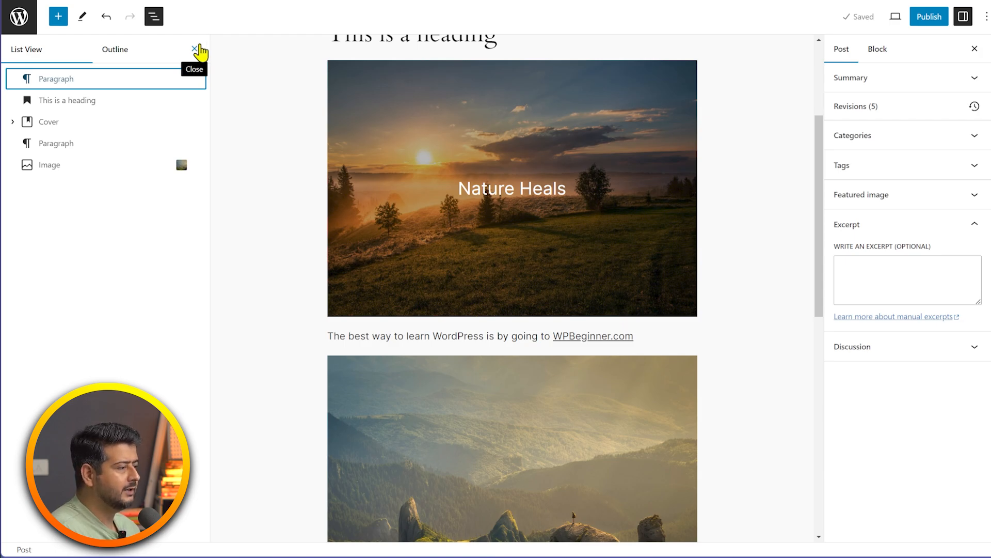
left_click(200, 52)
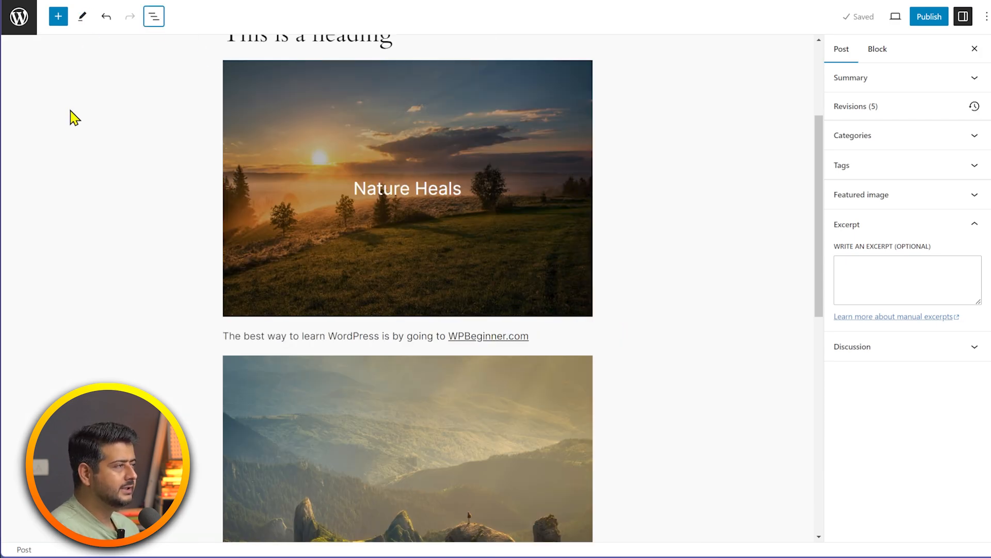
- Add a heading block reading "This is the third heading" directly below "This is a heading"
scroll(416, 215, "up", 3)
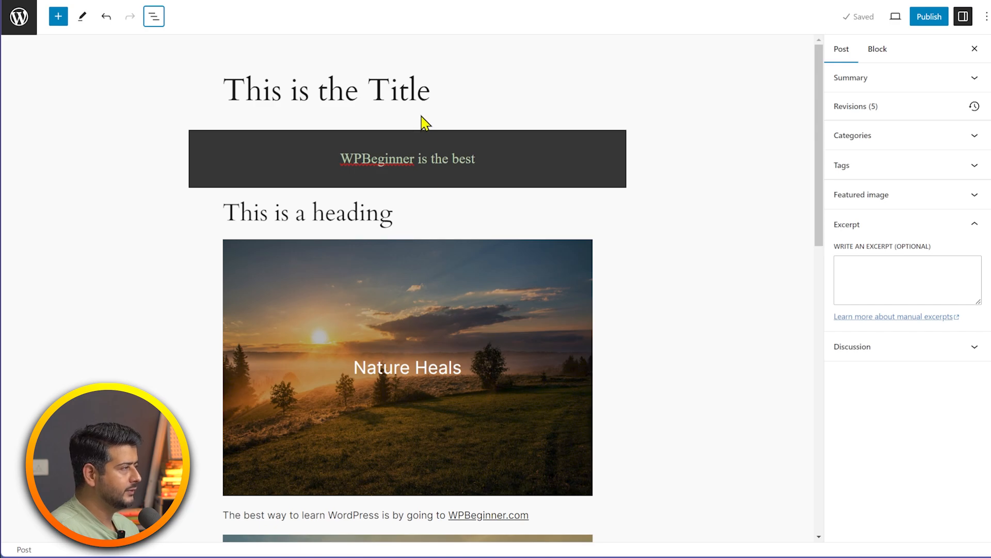
left_click(424, 89)
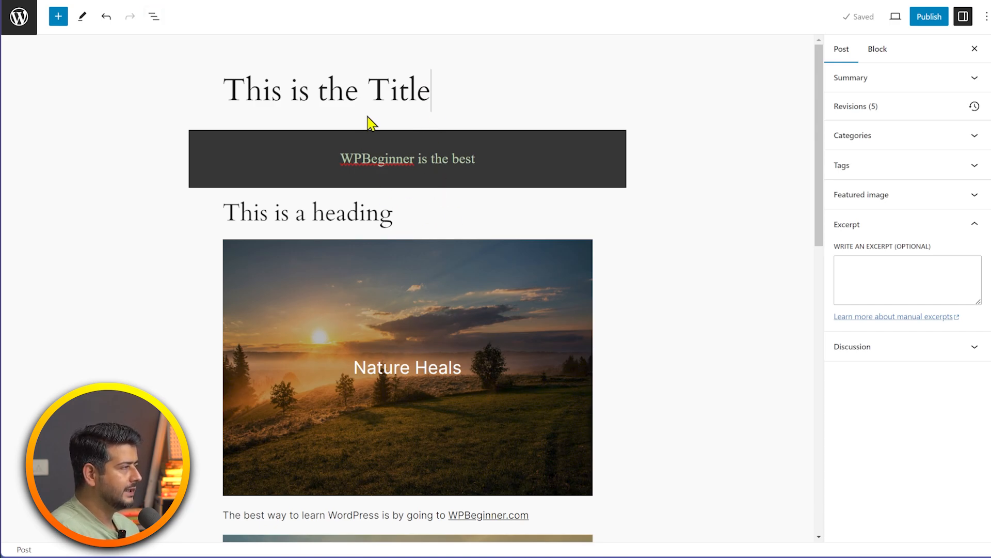
left_click(360, 211)
left_click(451, 221)
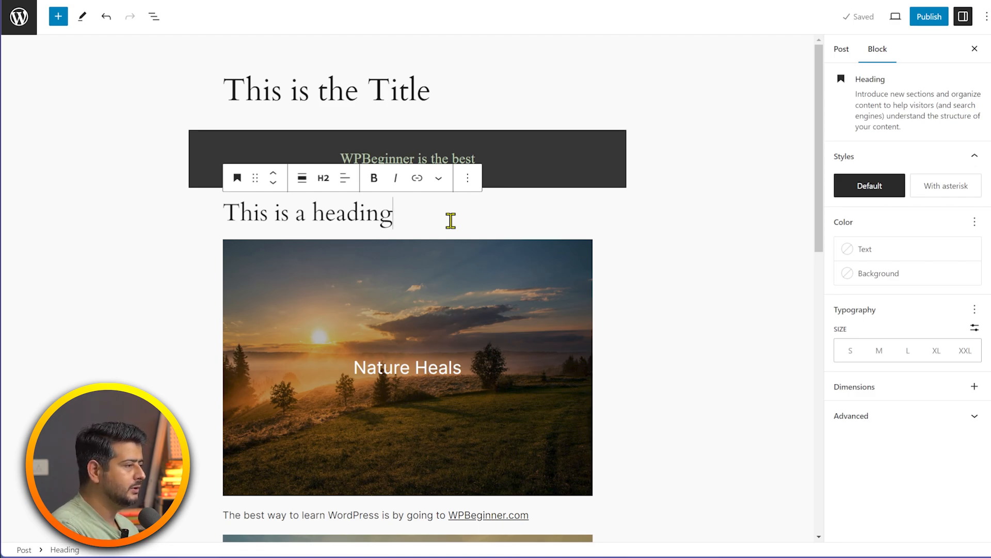
key("Return")
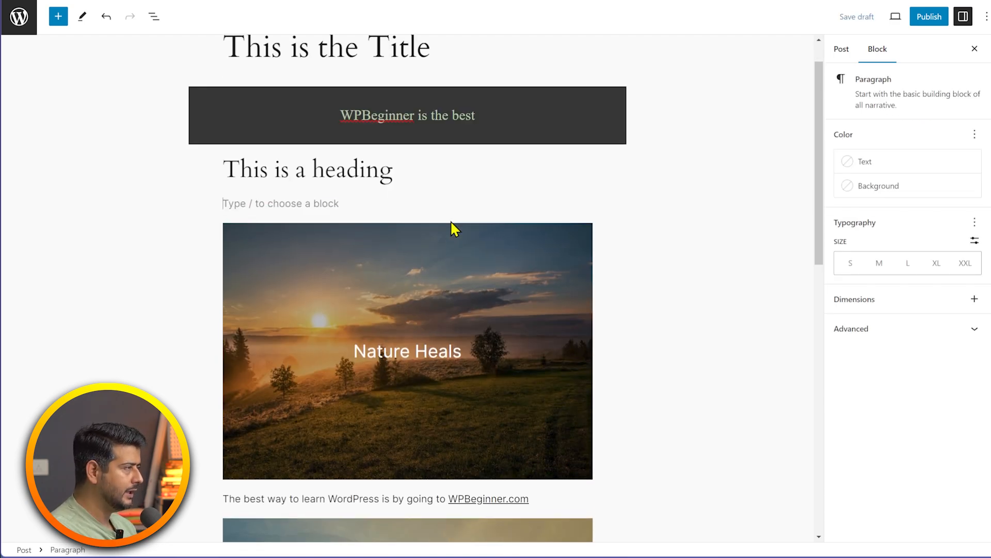
type("/")
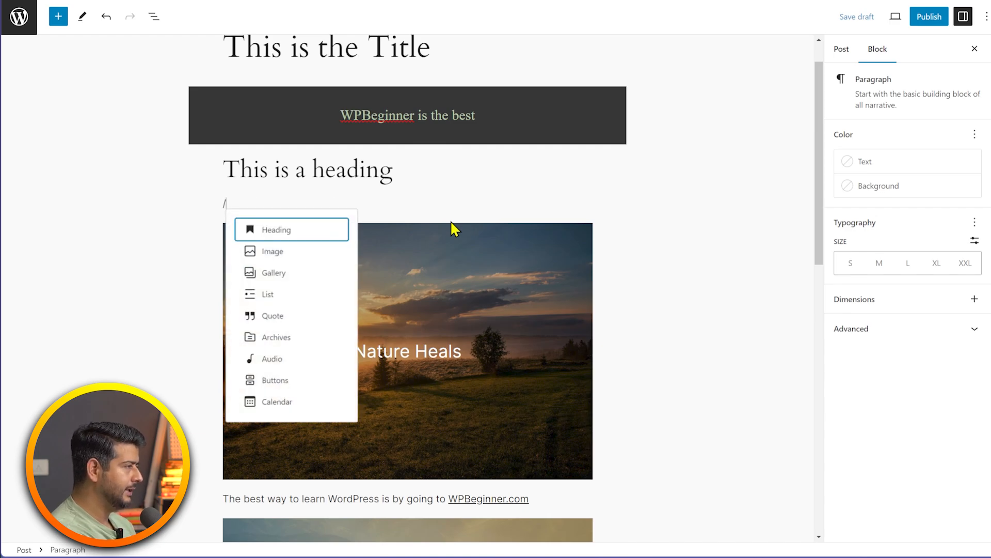
type("he")
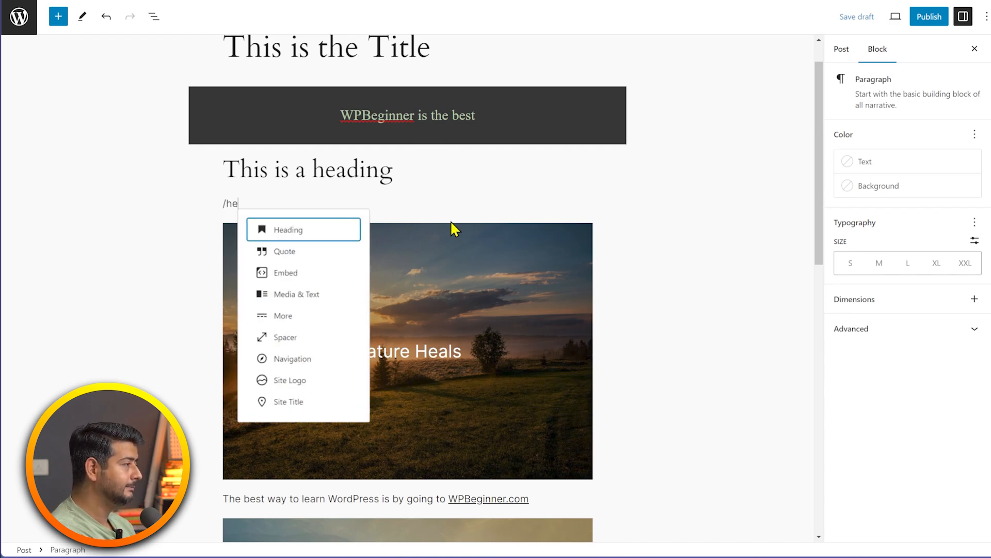
key("Return")
type("This is ")
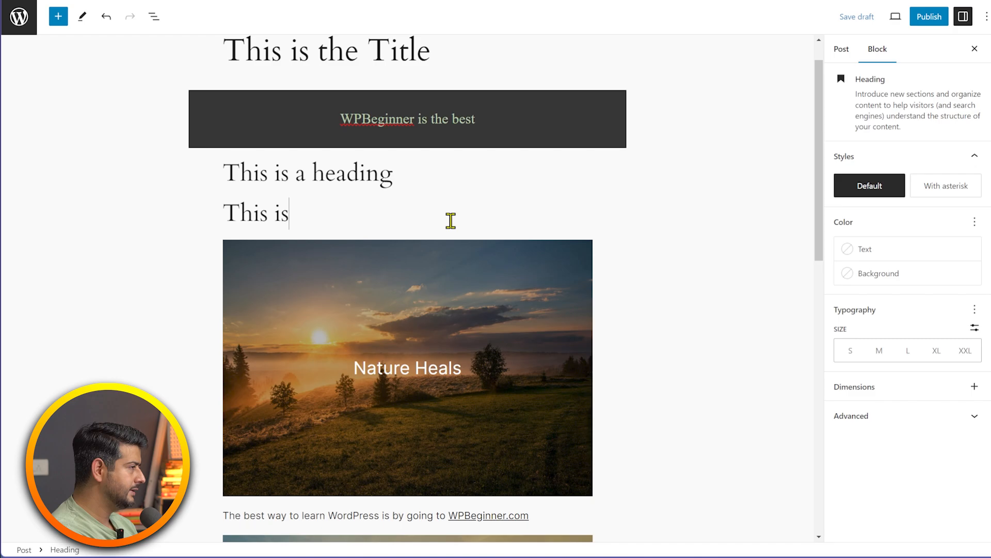
type("the ")
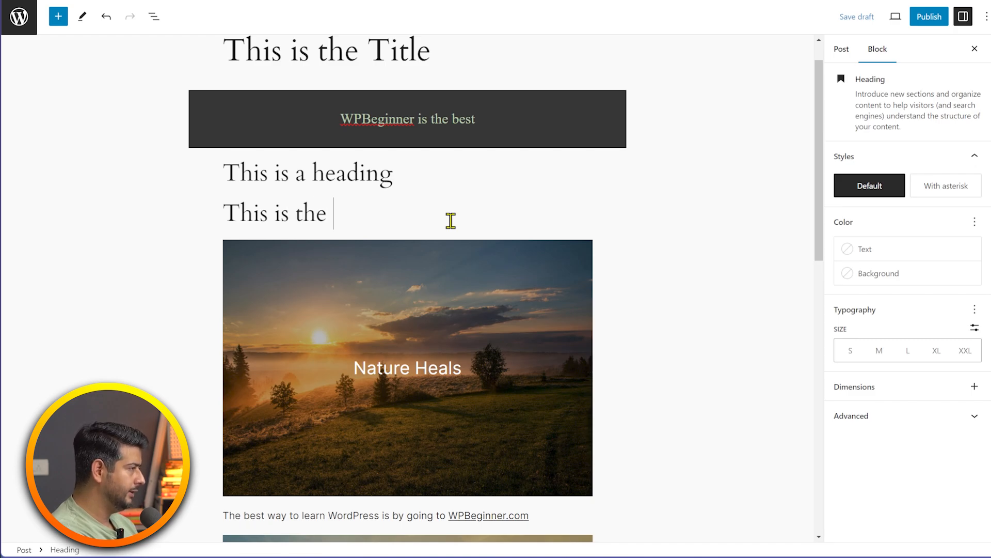
type("third heading")
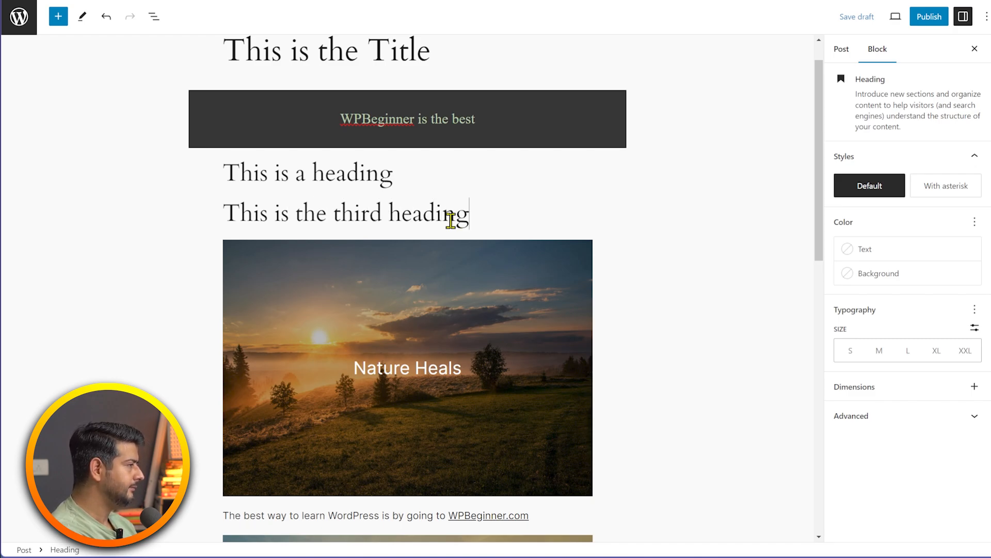
- Change the level of the "This is the third heading" block to Heading 4
left_click(436, 209)
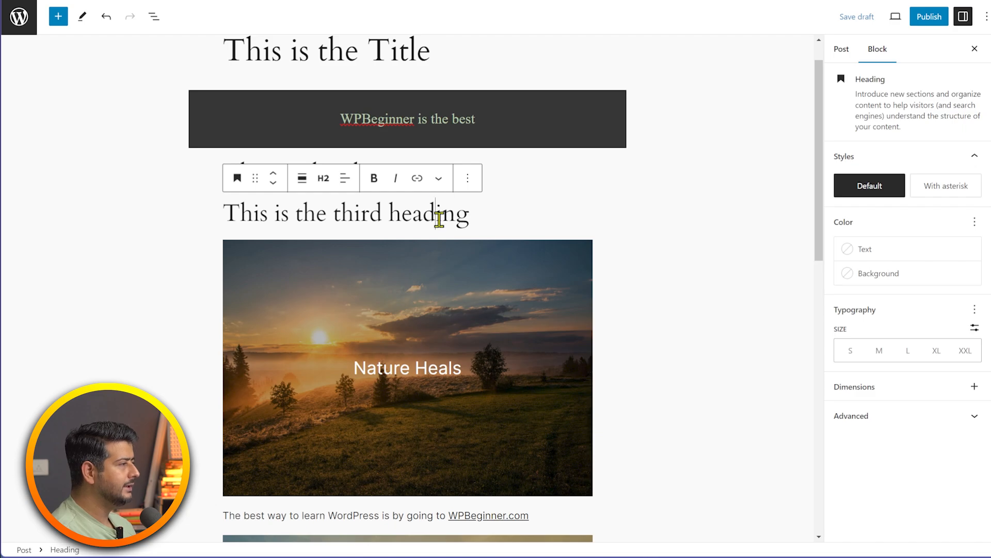
left_click(325, 179)
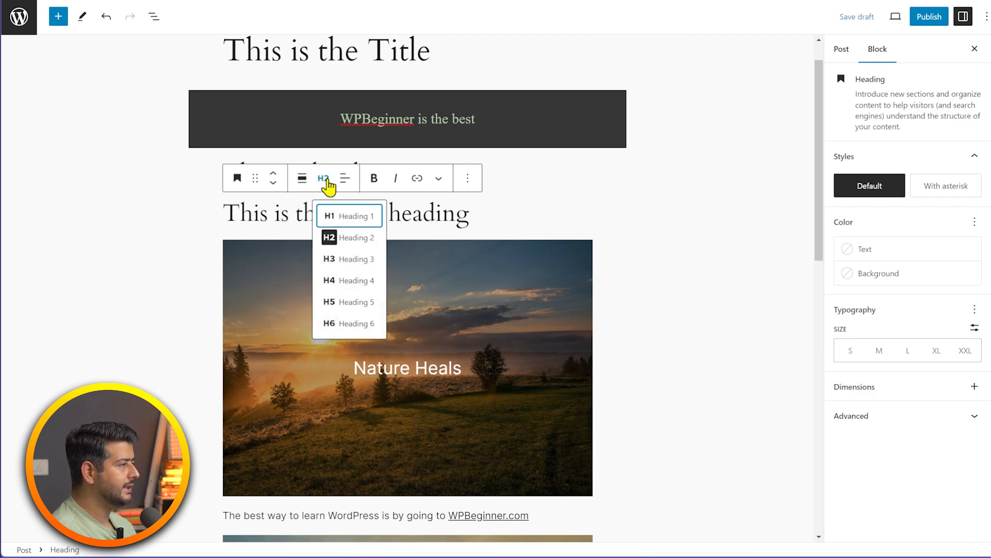
left_click(353, 282)
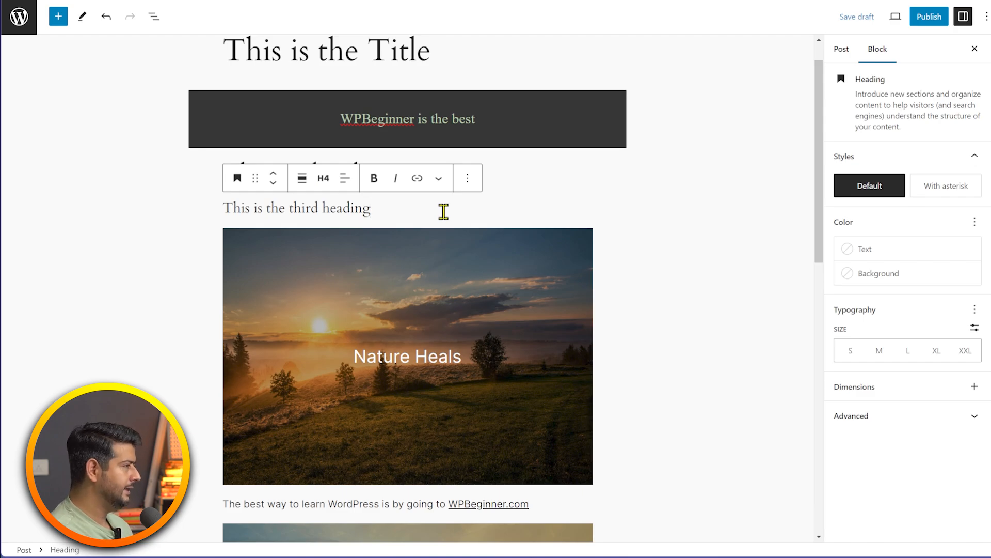
- Add another heading block reading "This is the second heading" below the third heading
key("Return")
type("/he")
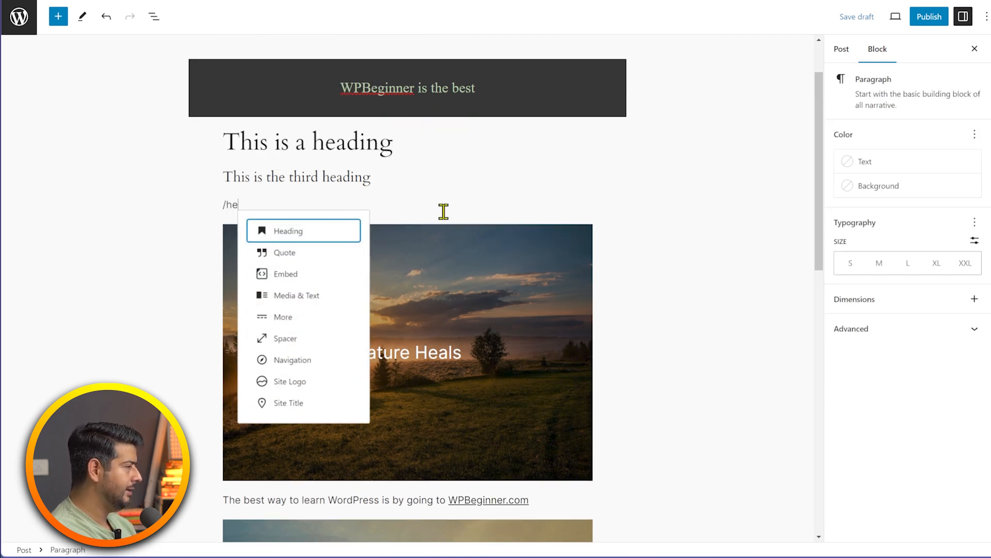
type("a")
key("Return")
type("Thi")
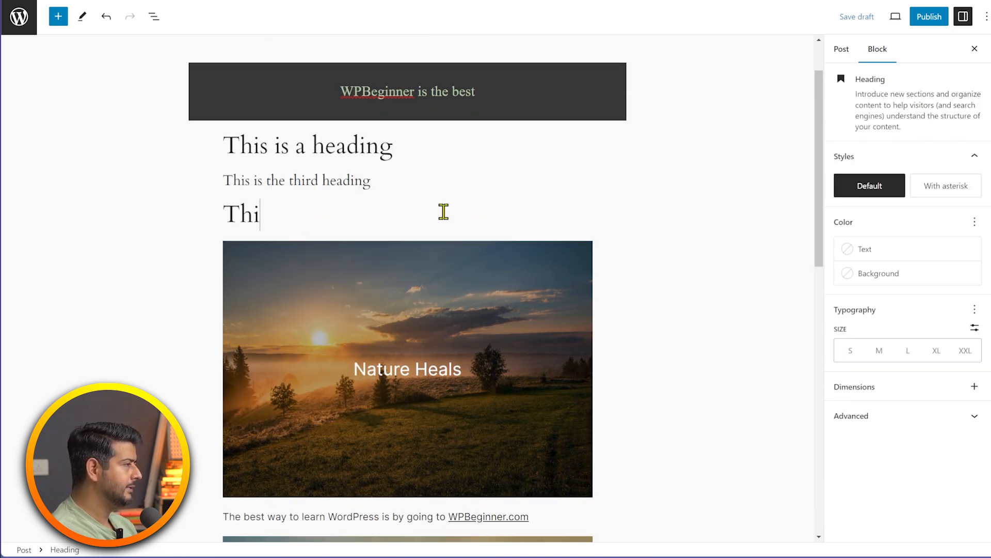
type("s is th e")
key("BackSpace")
key("BackSpace")
type("e ")
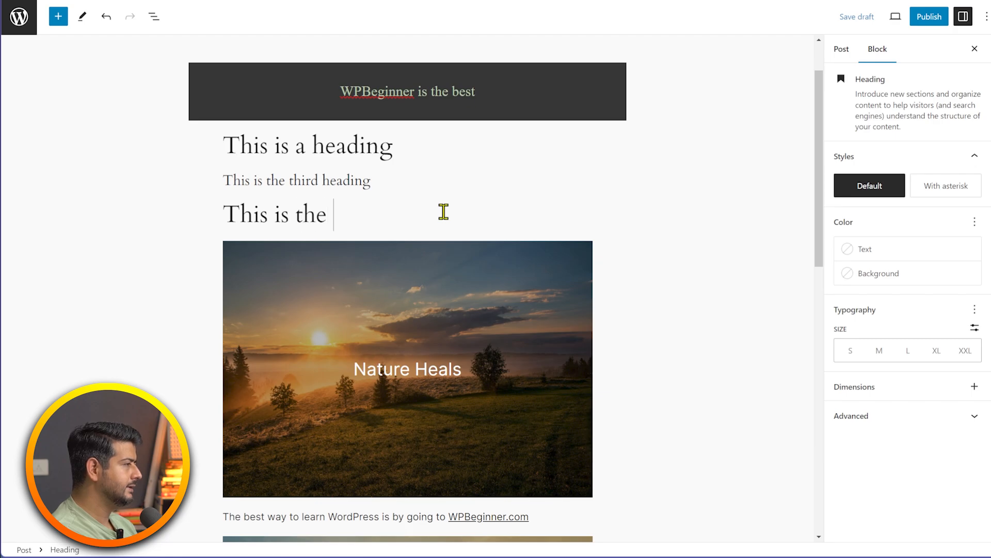
type("second heading")
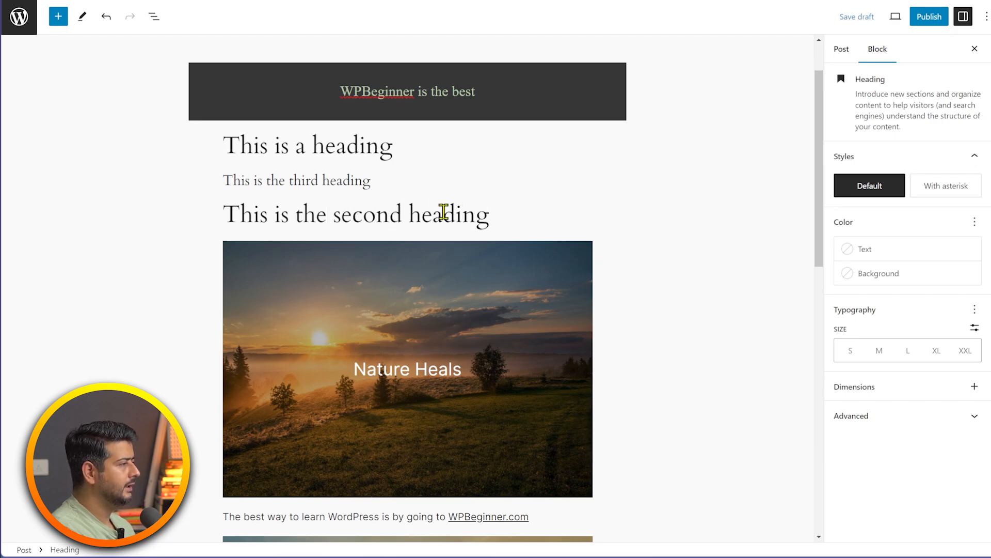
- Change the level of the "This is the second heading" block to Heading 3 and deselect it
left_click(444, 212)
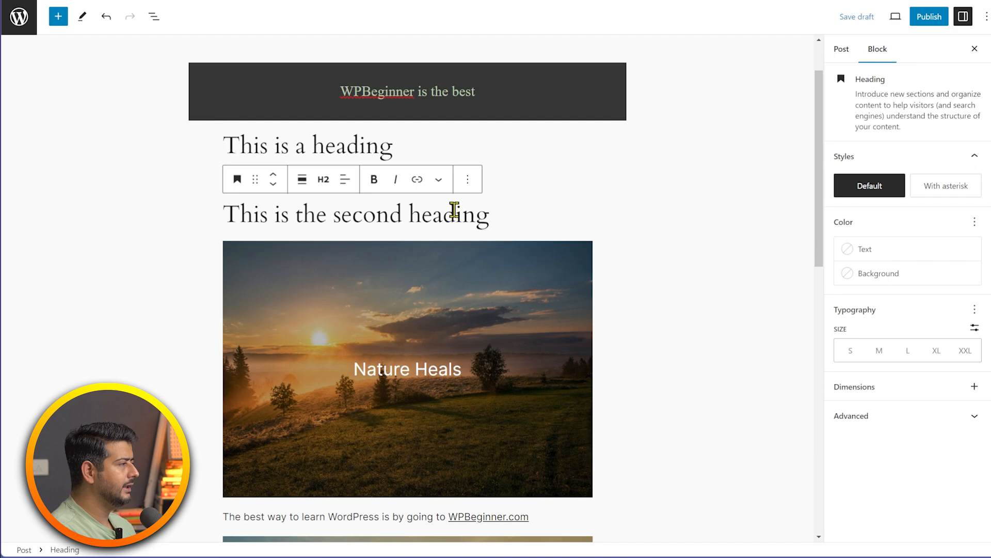
left_click(323, 179)
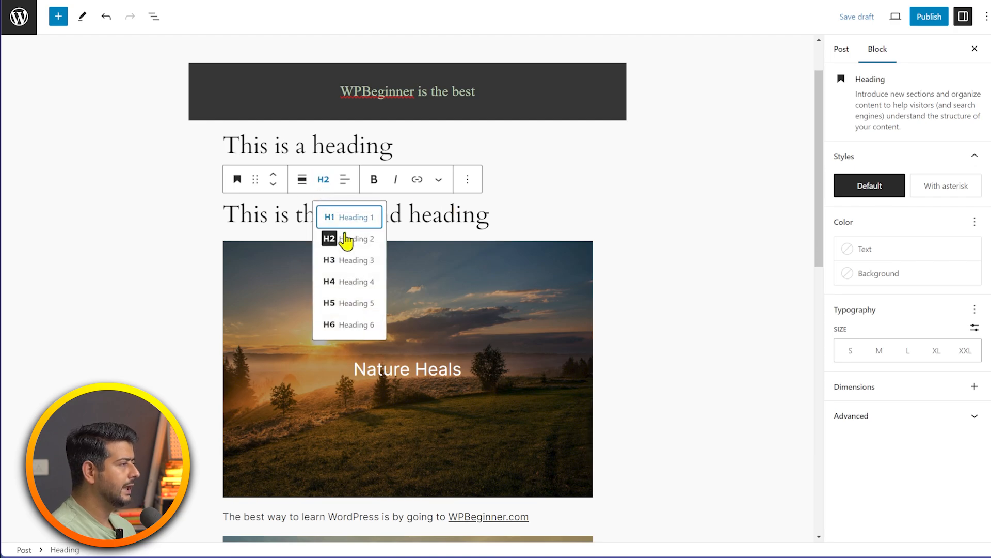
left_click(349, 260)
left_click(684, 238)
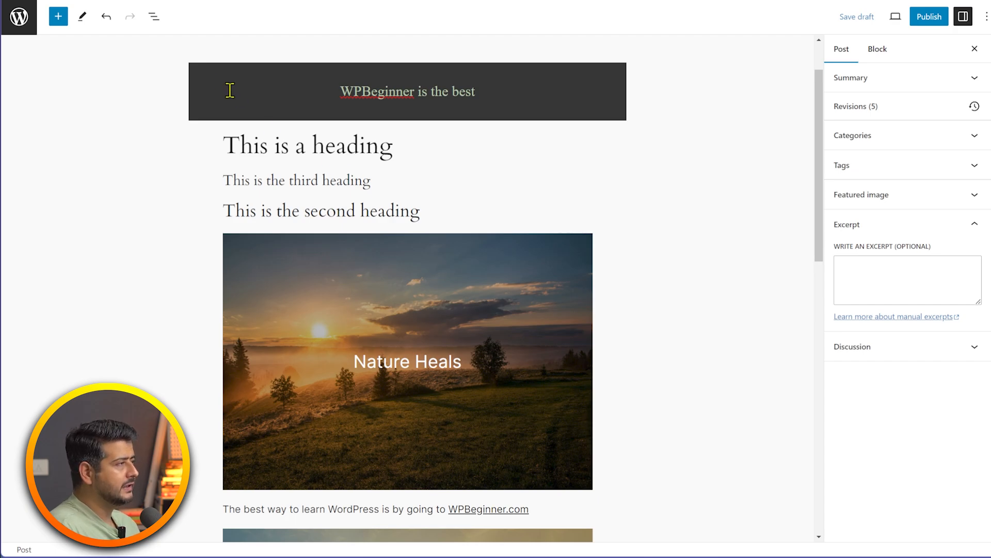
- Open the List View and use it to jump to the first paragraph, the last paragraph and the image block
left_click(154, 21)
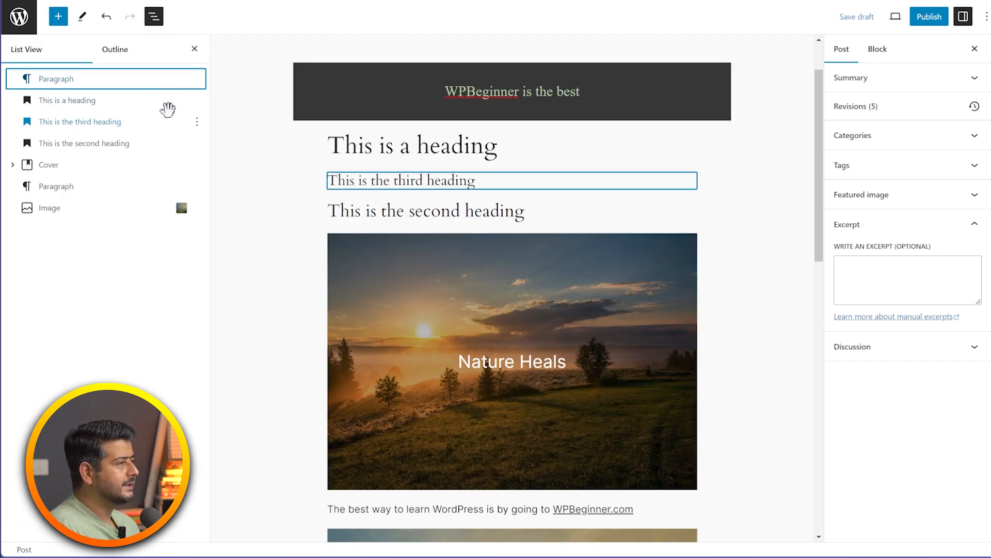
left_click(105, 81)
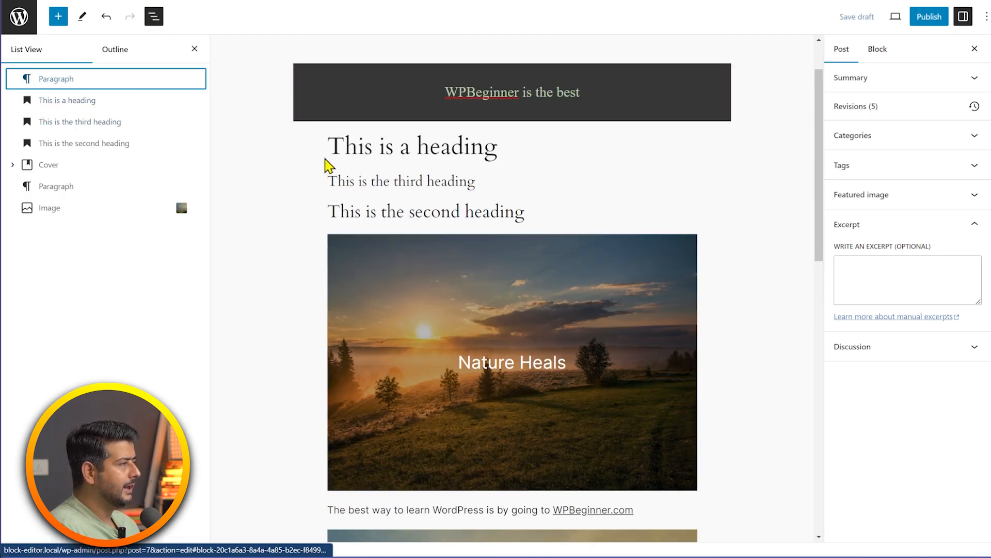
left_click(52, 187)
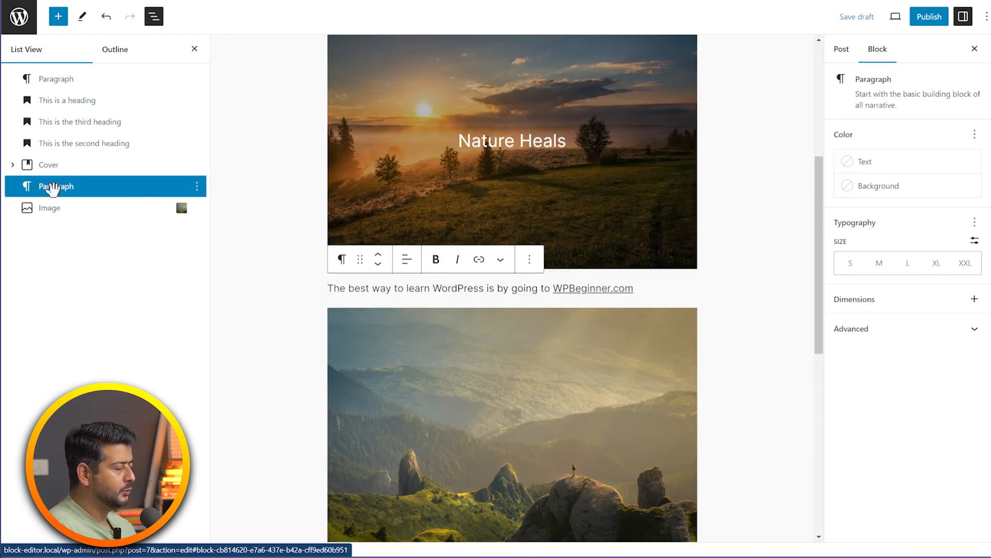
left_click(42, 209)
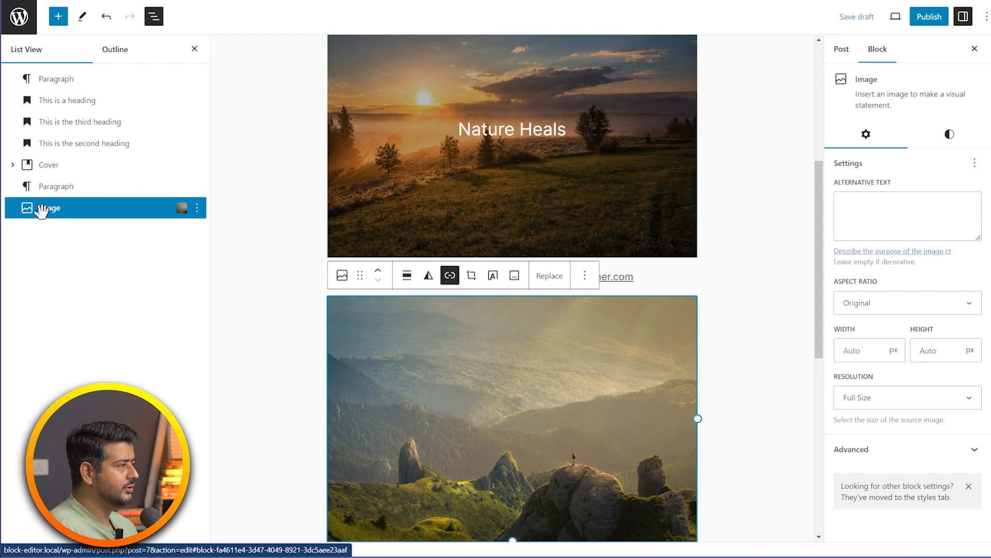
- Move "This is the second heading" above "This is the third heading" in the post
left_click(70, 165)
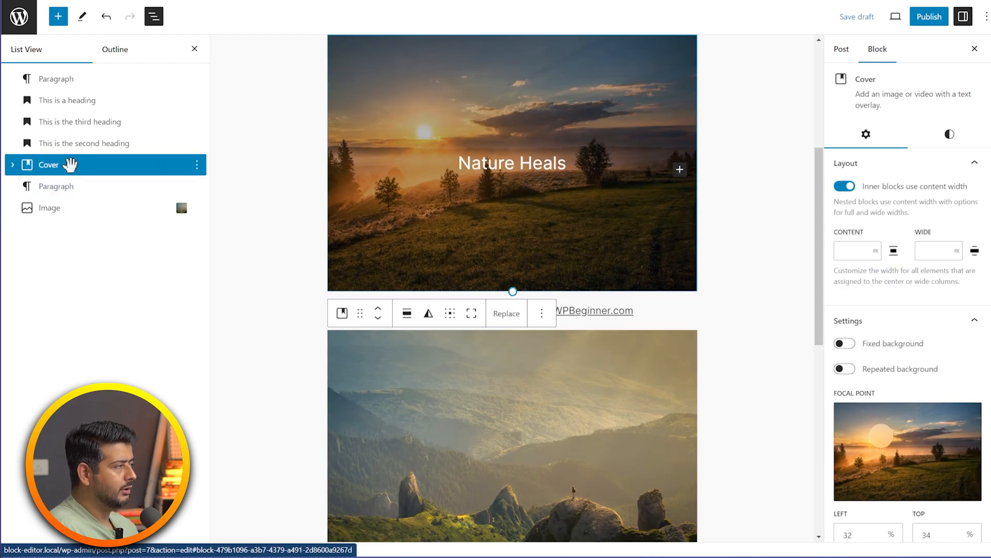
left_click(66, 101)
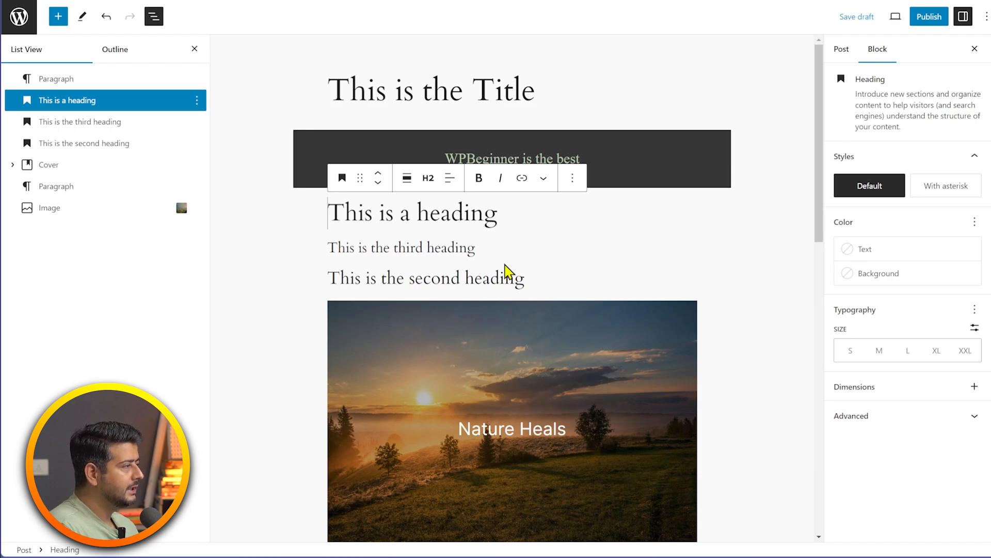
left_click(483, 279)
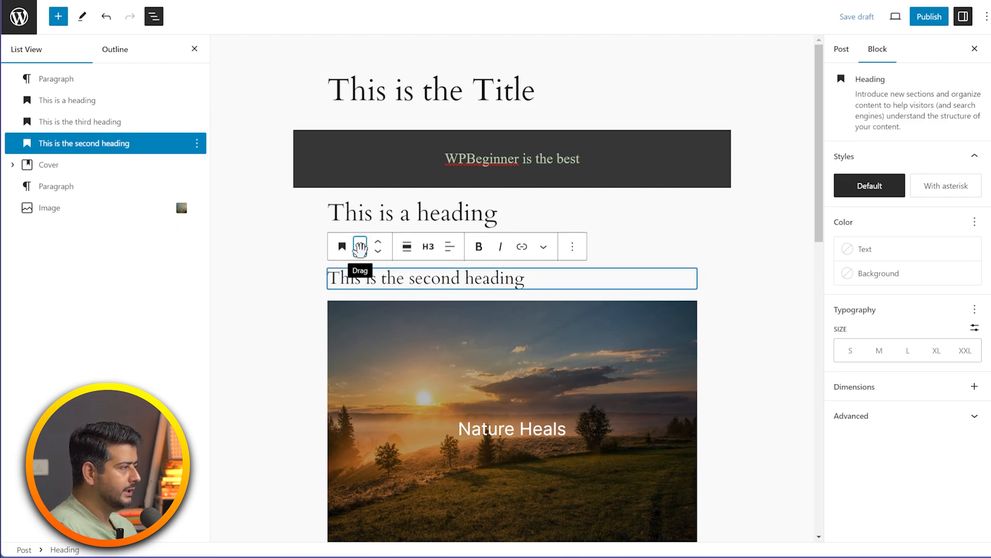
mouse_move(360, 248)
left_mouse_down()
mouse_move(365, 235)
mouse_move(367, 280)
mouse_move(374, 239)
left_mouse_up()
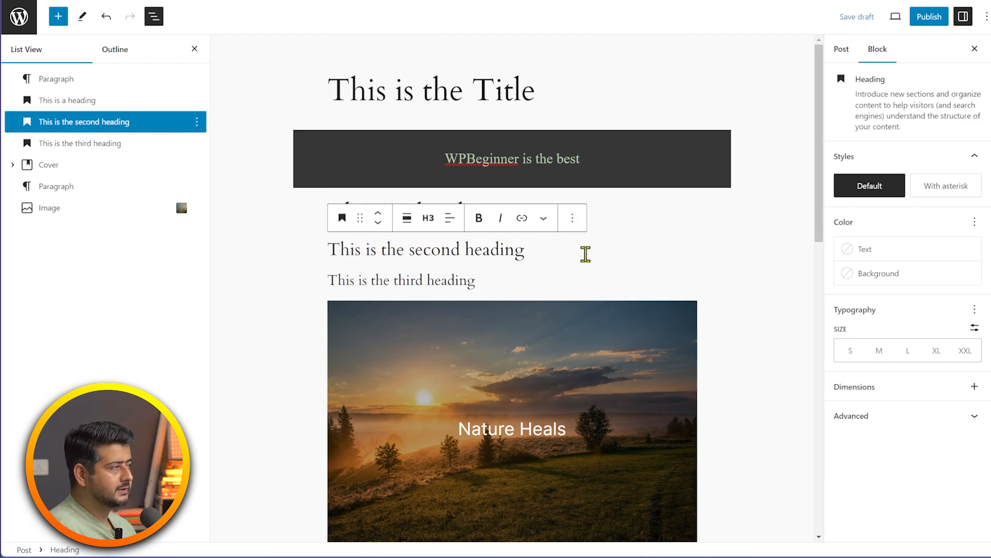
- Select the Nature Heals cover and the paragraph beneath it to inspect their block controls
scroll(586, 253, "down", 3)
left_click(401, 246)
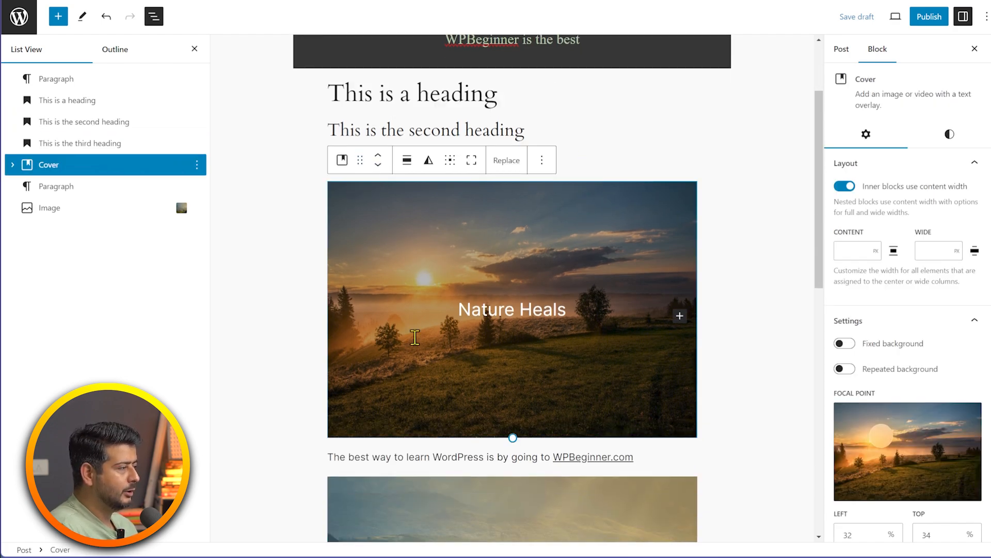
scroll(420, 391, "down", 3)
left_click(412, 339)
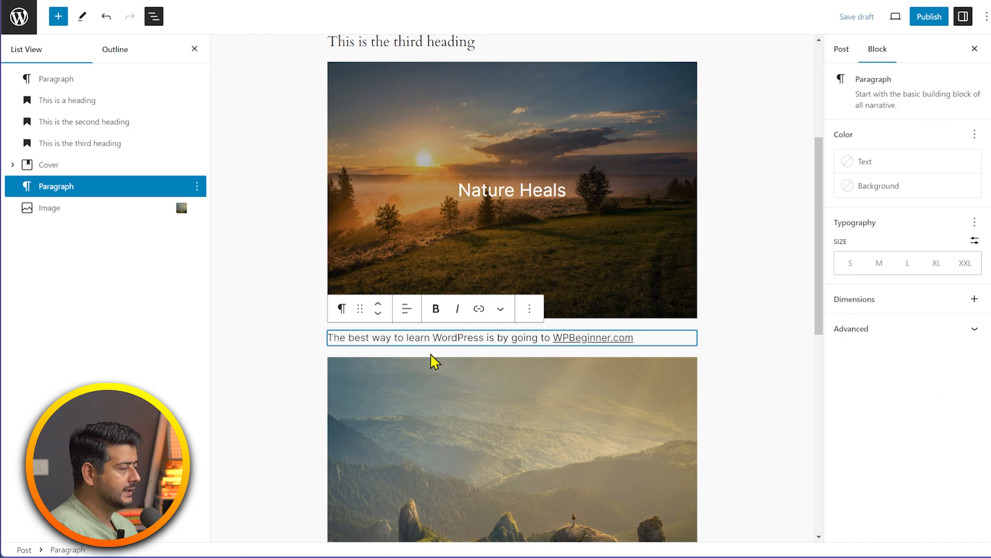
scroll(434, 364, "up", 6)
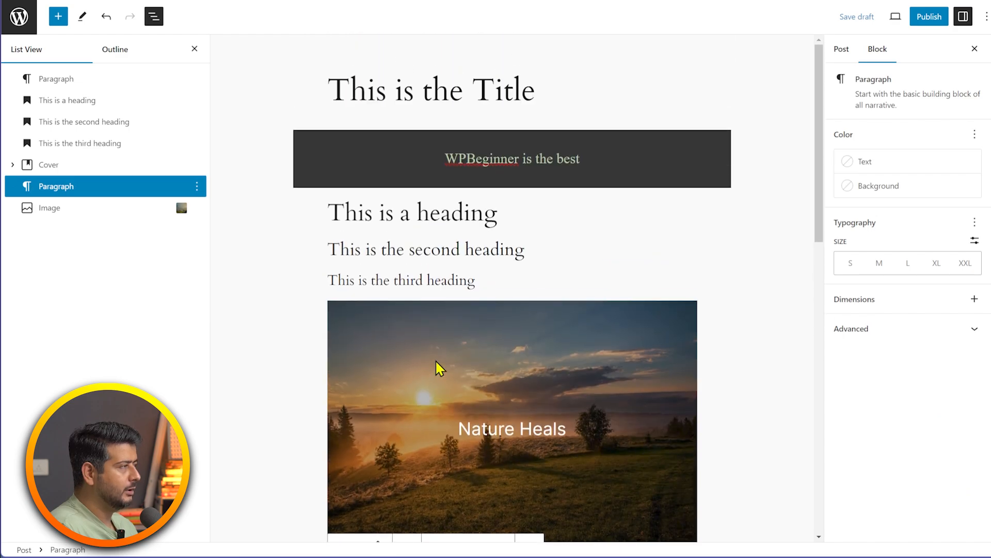
- Shift "This is the second heading" down and up repeatedly past "This is the third heading", leaving it below
left_click(472, 249)
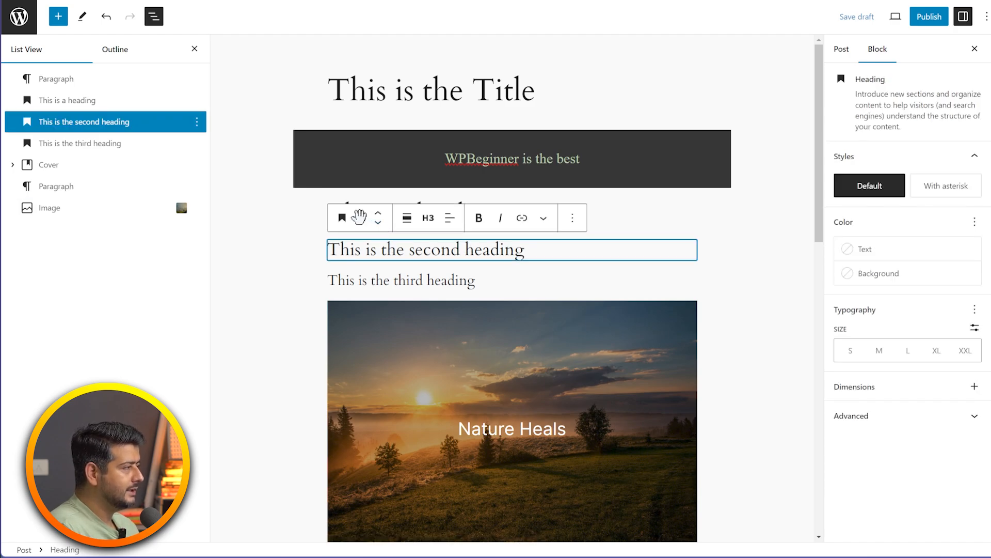
left_click_drag(361, 217, 377, 257)
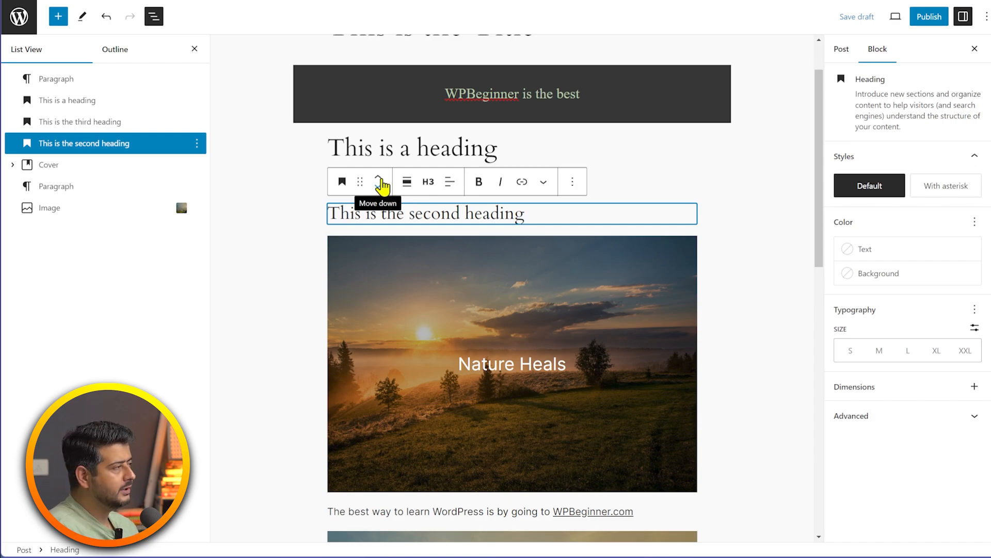
left_click(380, 178)
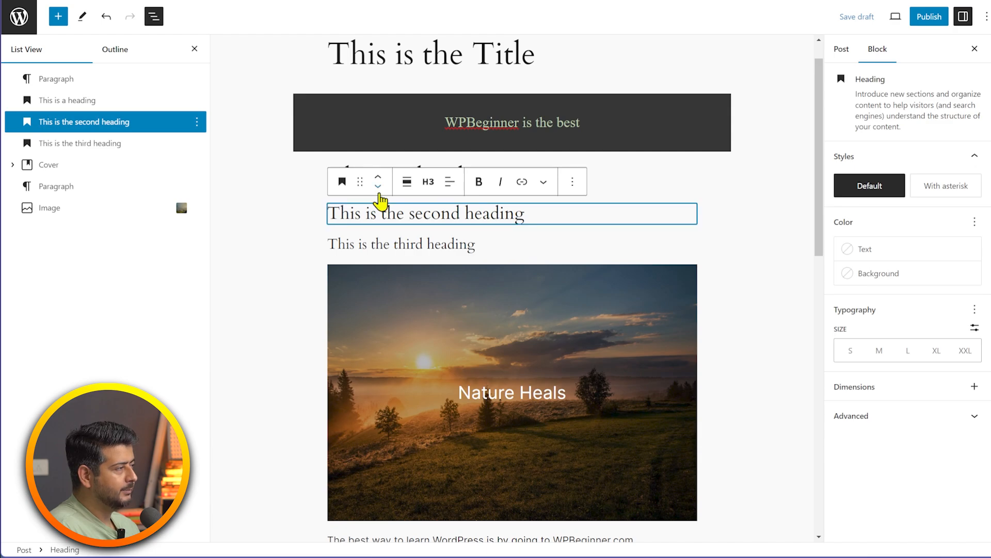
left_click(378, 188)
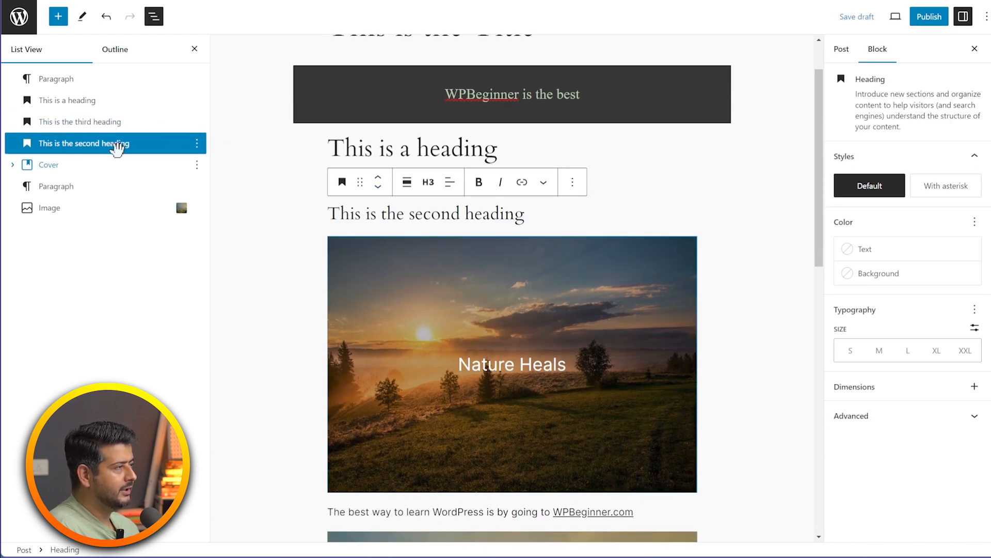
left_click(378, 177)
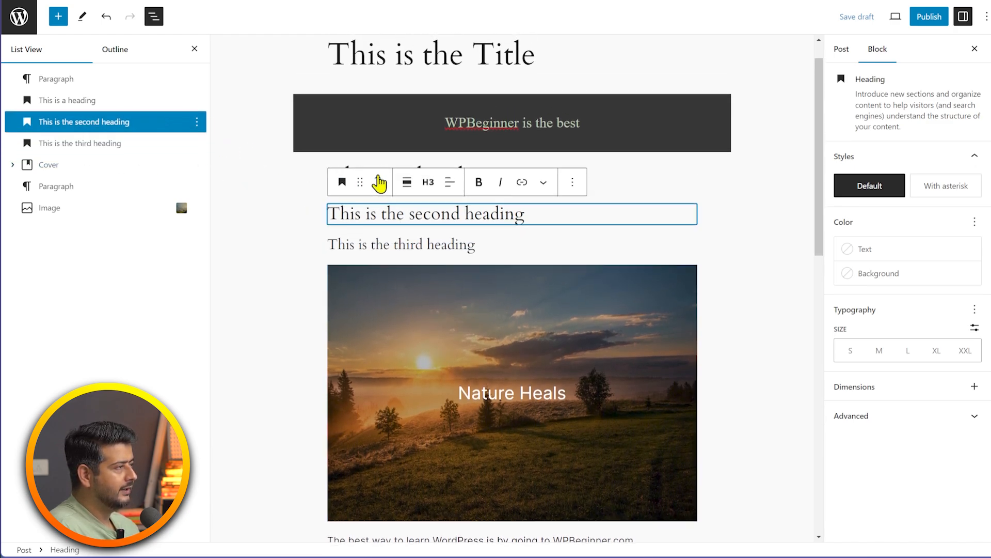
left_click(378, 187)
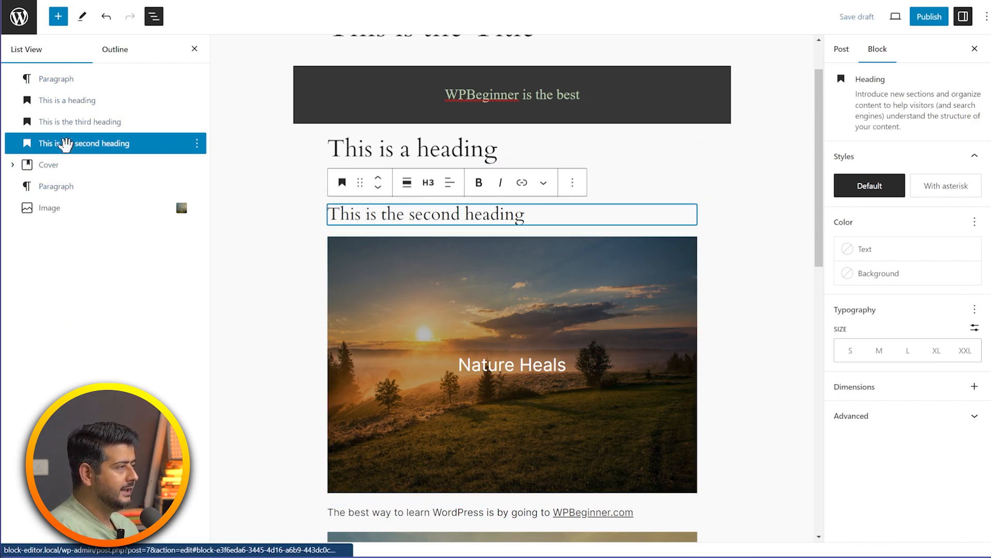
- Reorder the blocks in the list view so "This is the second heading" sits directly under "This is a heading"
left_click(145, 144)
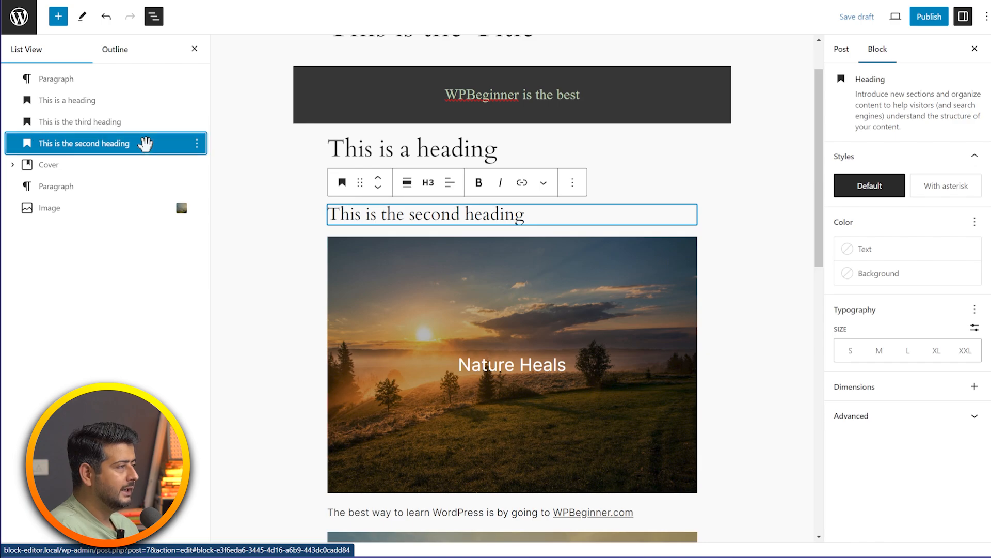
left_click_drag(146, 144, 87, 122)
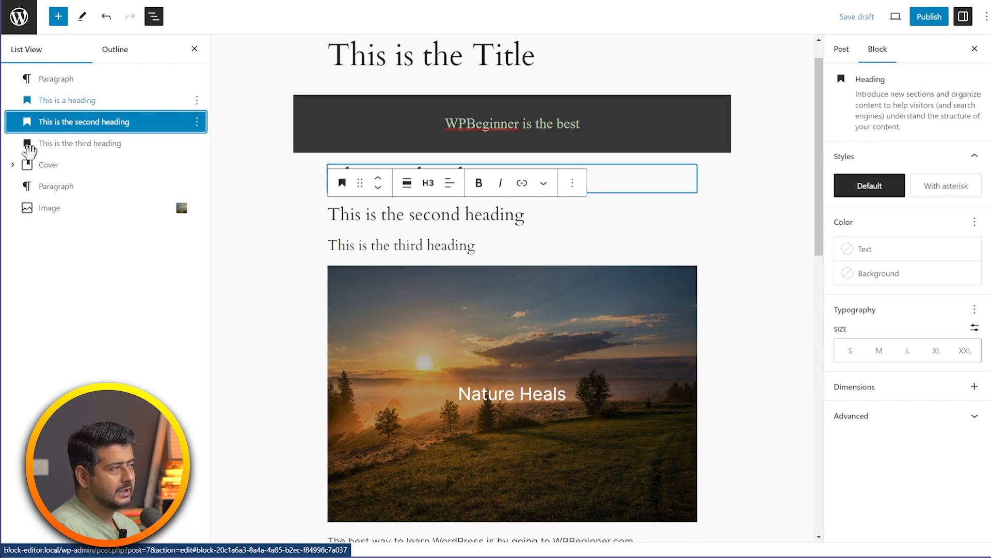
- Review the post's heading outline and text statistics, compare them with the block list, and close the document overview
left_click(129, 55)
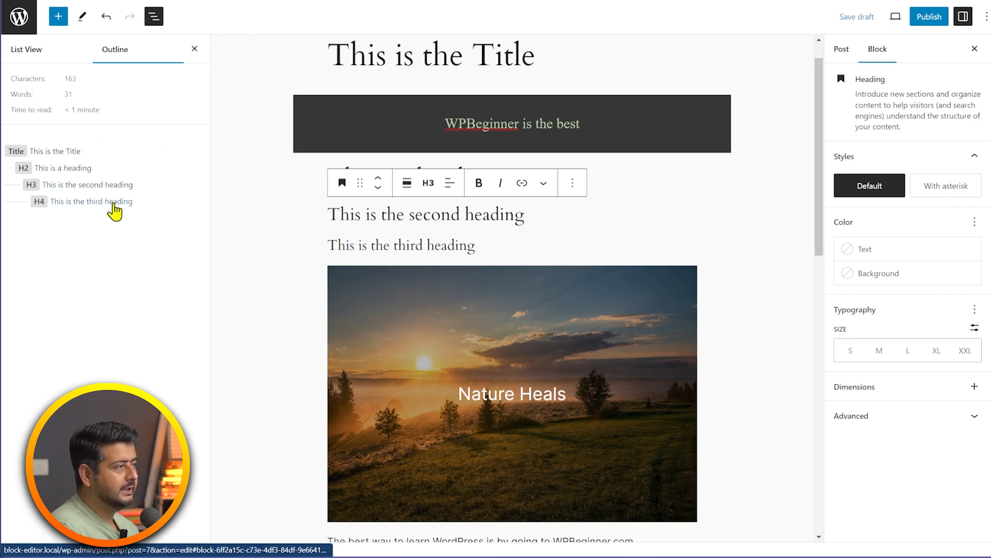
left_click_drag(114, 211, 81, 255)
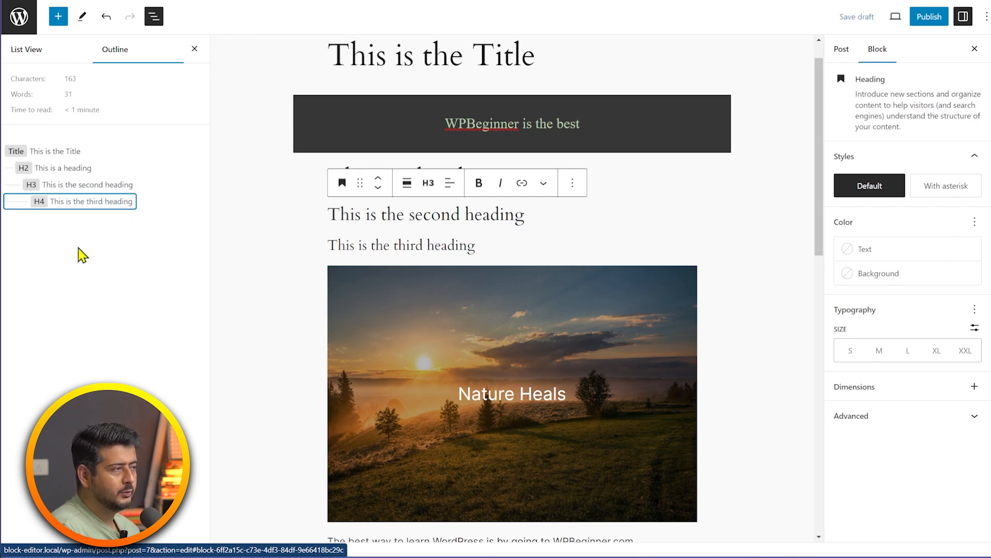
left_click(39, 52)
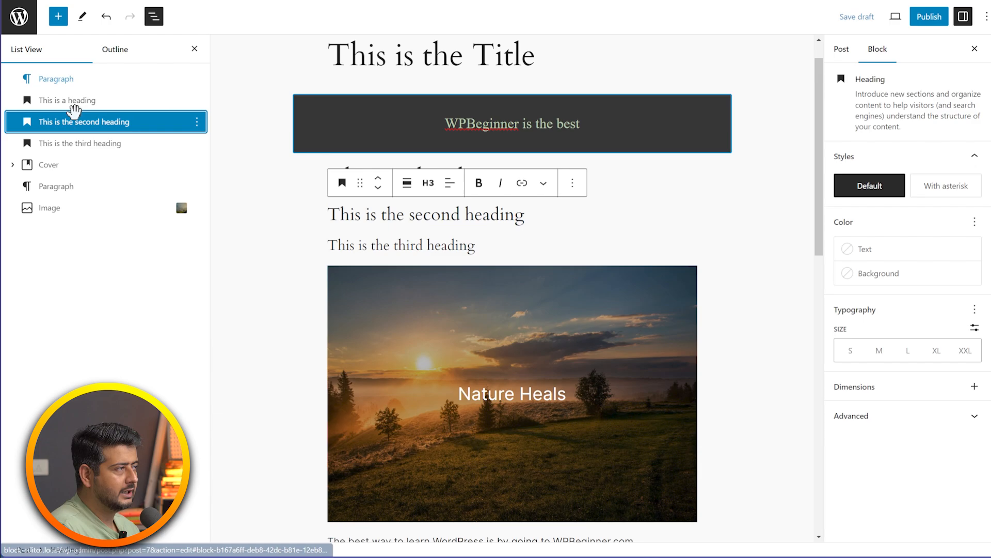
left_click(118, 53)
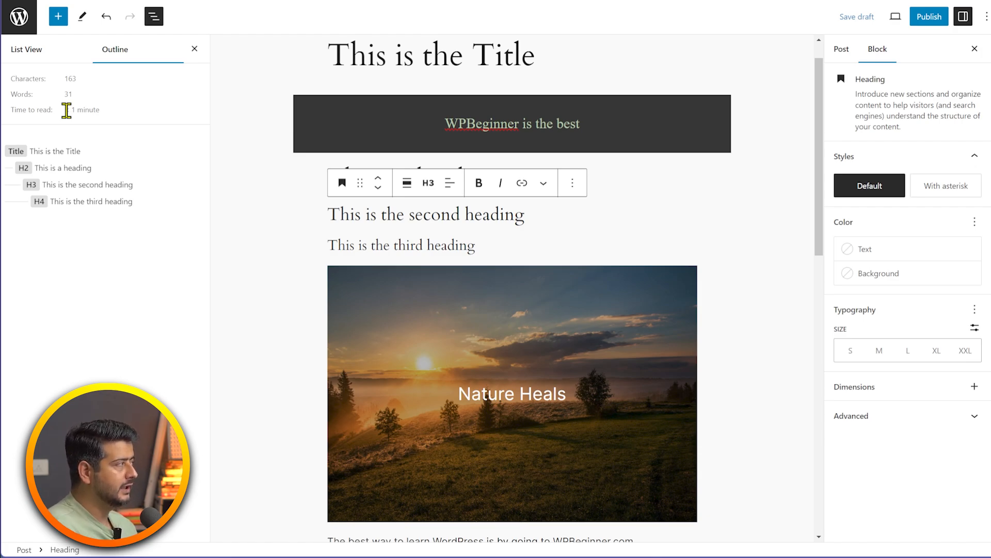
left_click(53, 49)
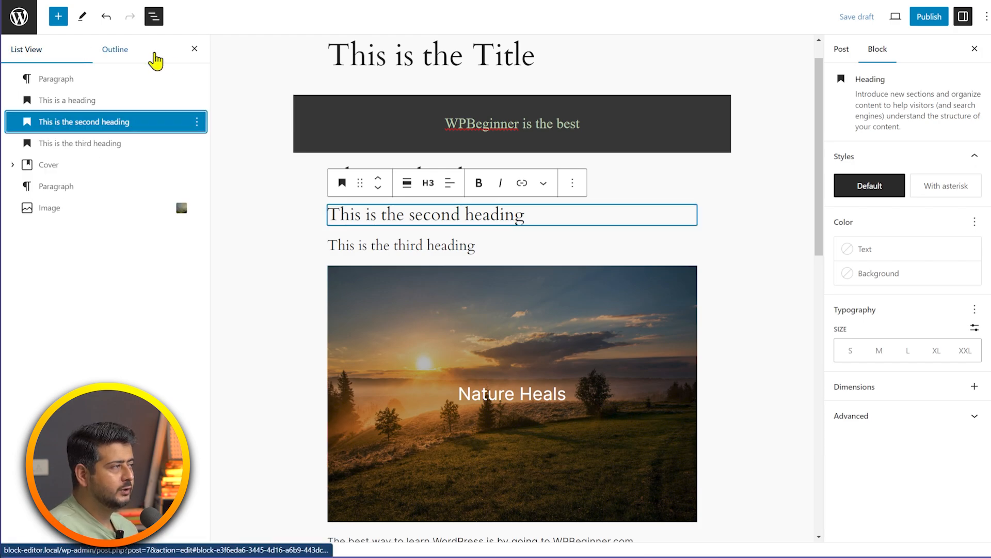
left_click(195, 50)
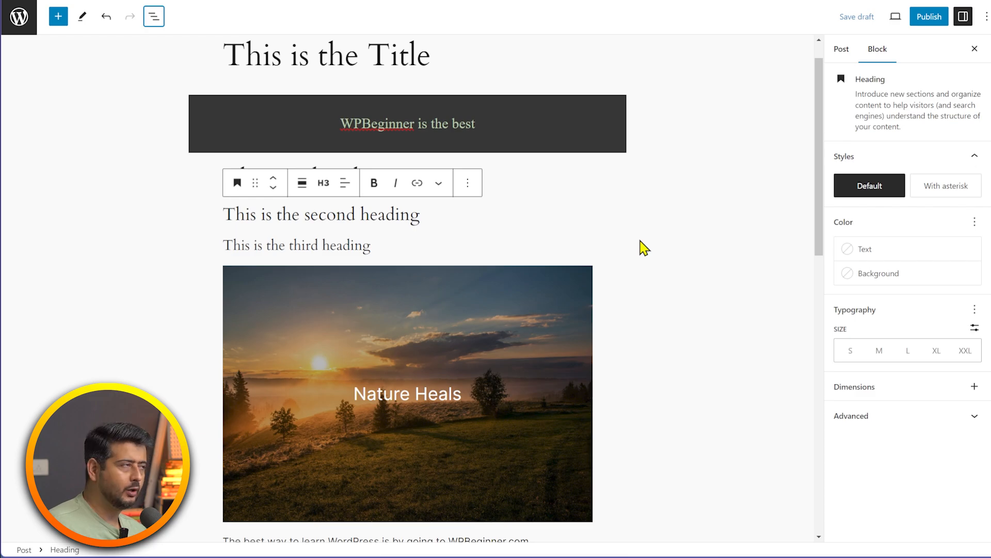
- Insert a Buttons block below the mountain image using the slash command "/but"
scroll(638, 248, "down", 10)
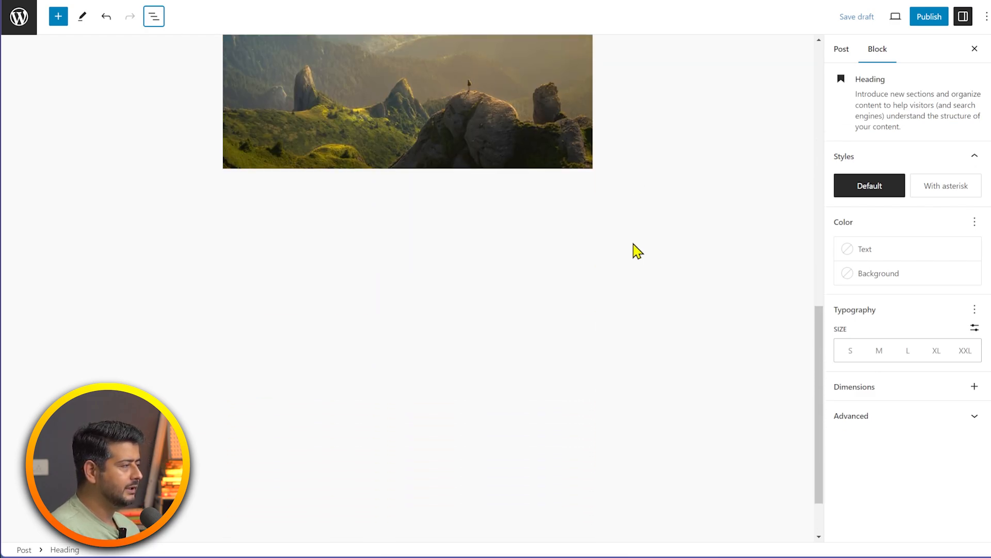
scroll(465, 247, "up", 2)
left_click(306, 199)
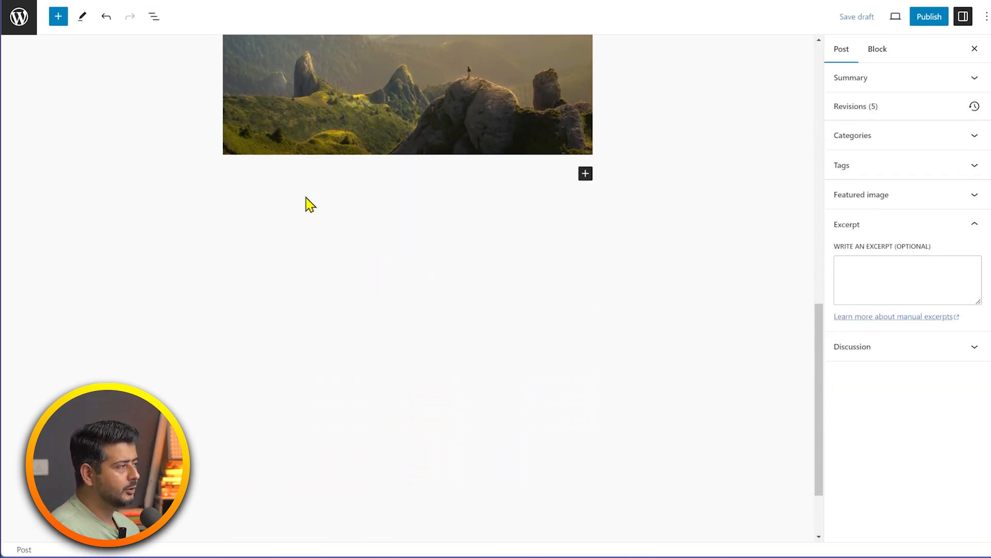
left_click(276, 176)
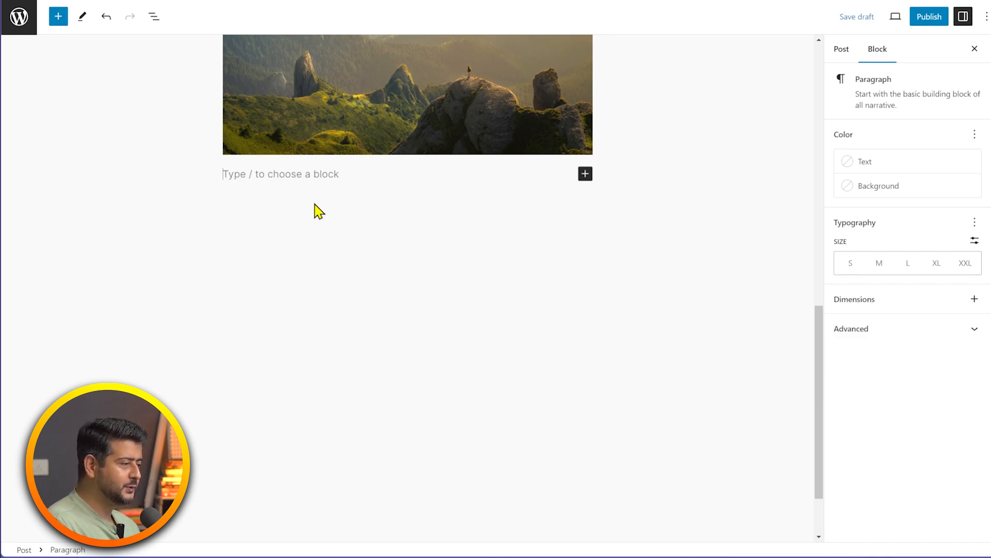
type("/")
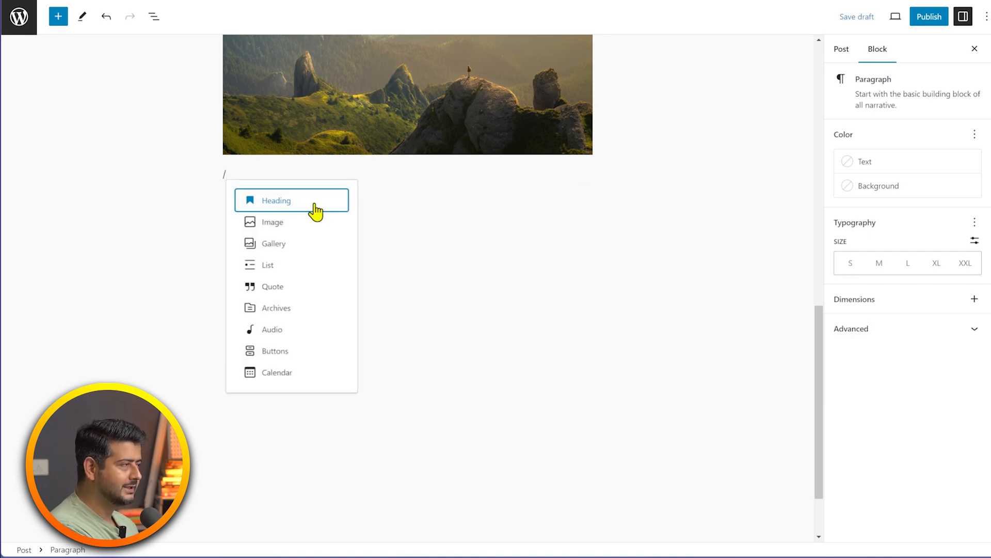
type("but")
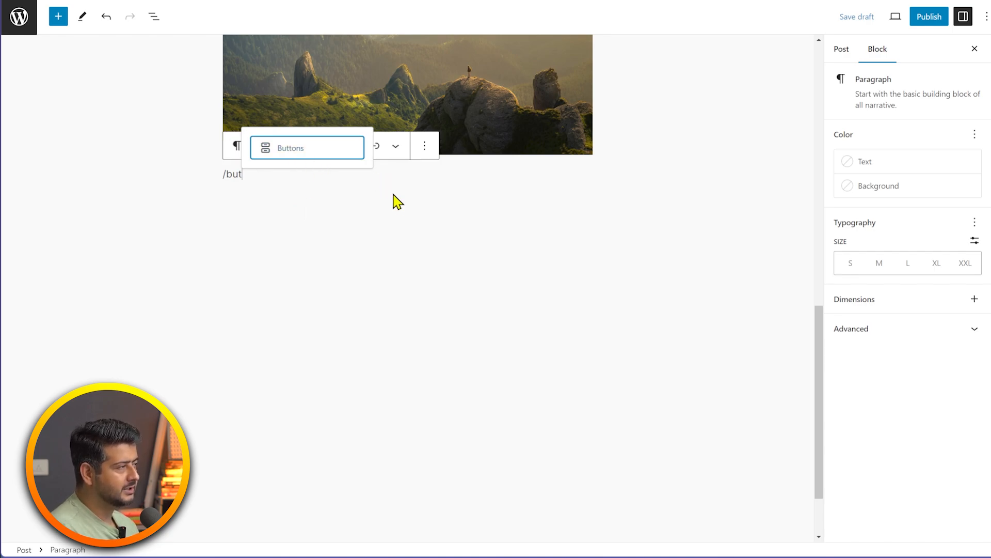
left_click(316, 157)
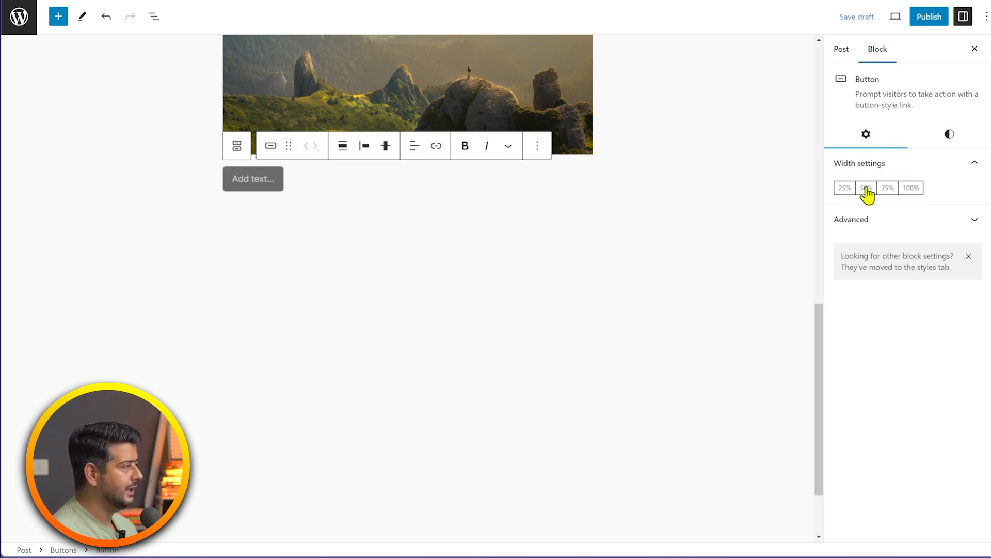
- Try widths of 75% and 100% for the new button and settle on 50%
left_click(886, 192)
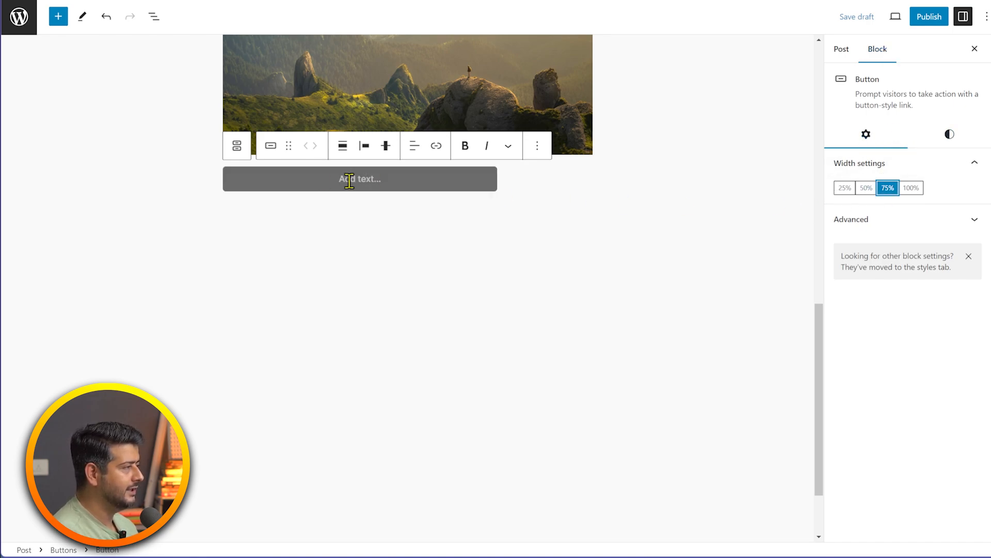
left_click(911, 189)
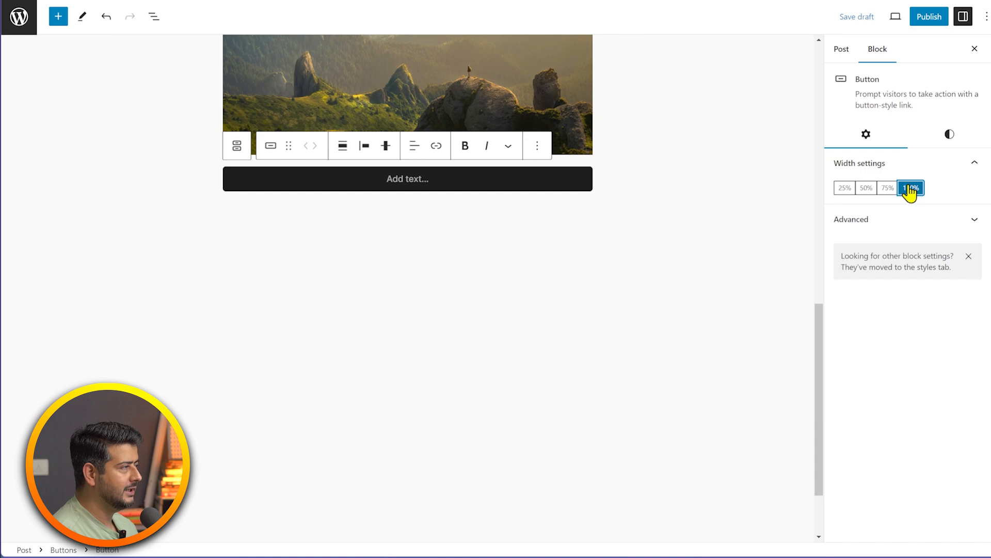
left_click(867, 191)
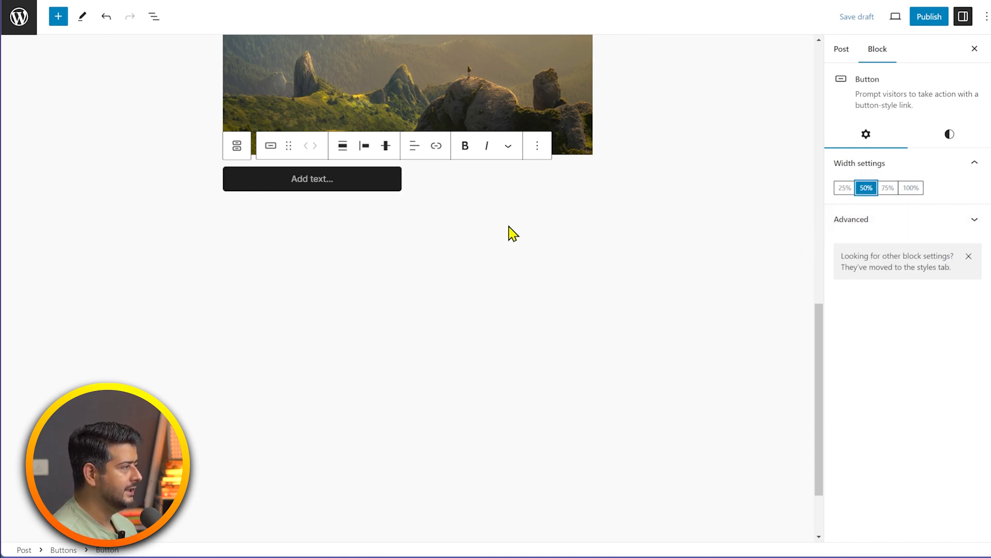
- Try the Wide width alignment on the buttons block and set it back to None
left_click(342, 147)
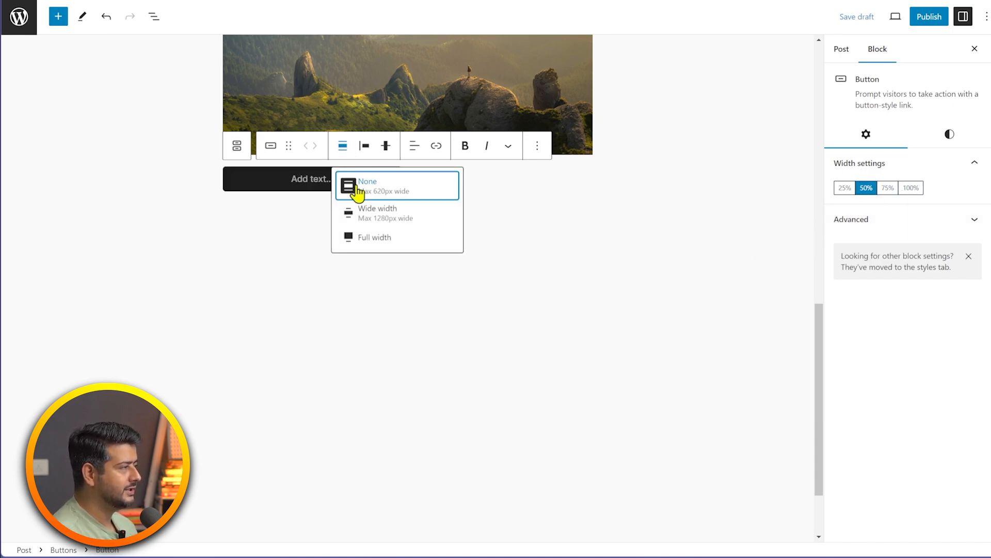
left_click(398, 219)
left_click(183, 148)
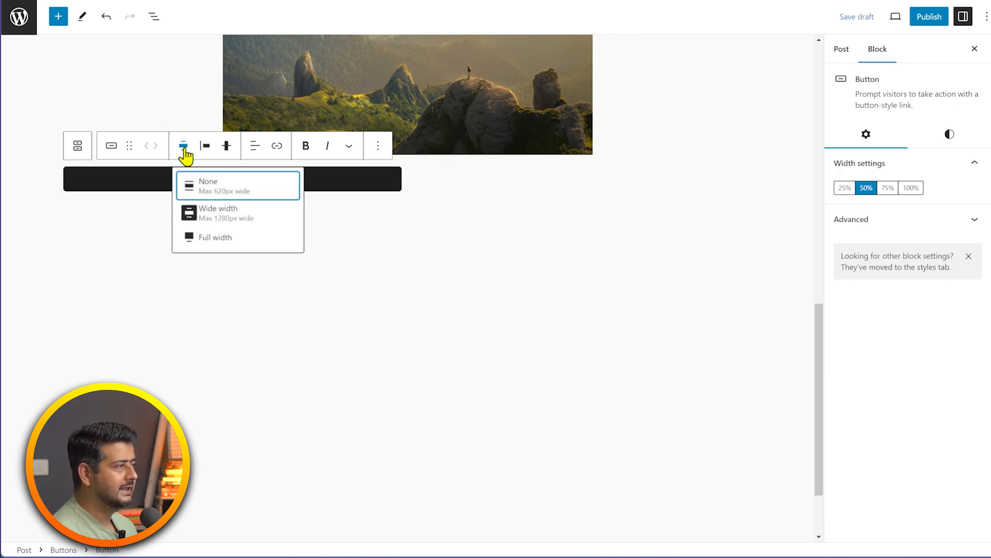
left_click(206, 181)
- Justify the button to the center below the mountain image and look at its vertical alignment options
left_click(365, 147)
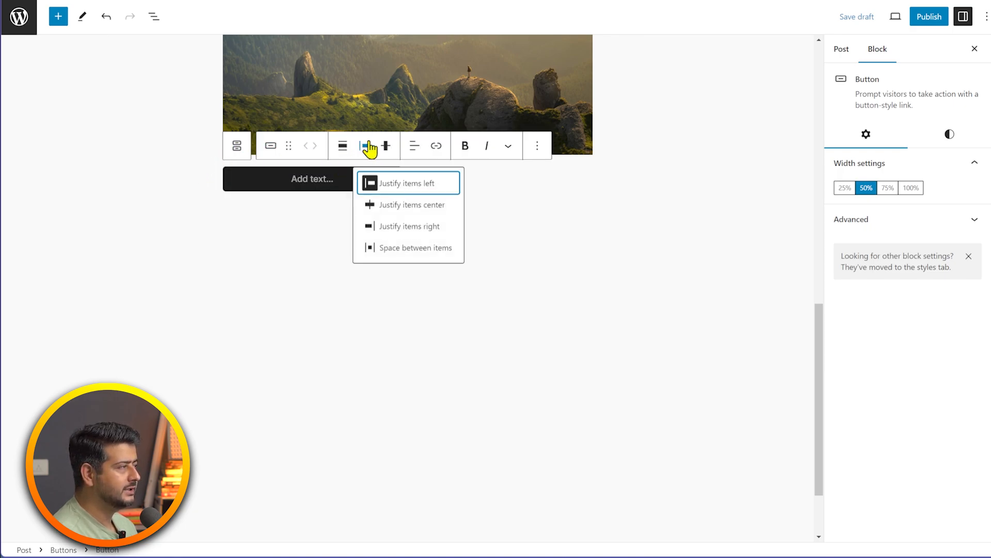
left_click(436, 213)
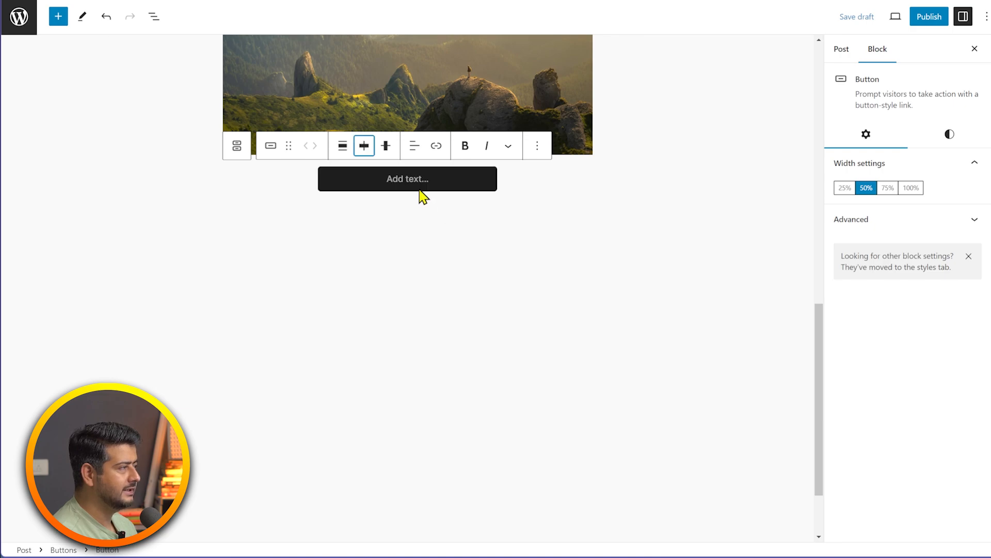
left_click(389, 146)
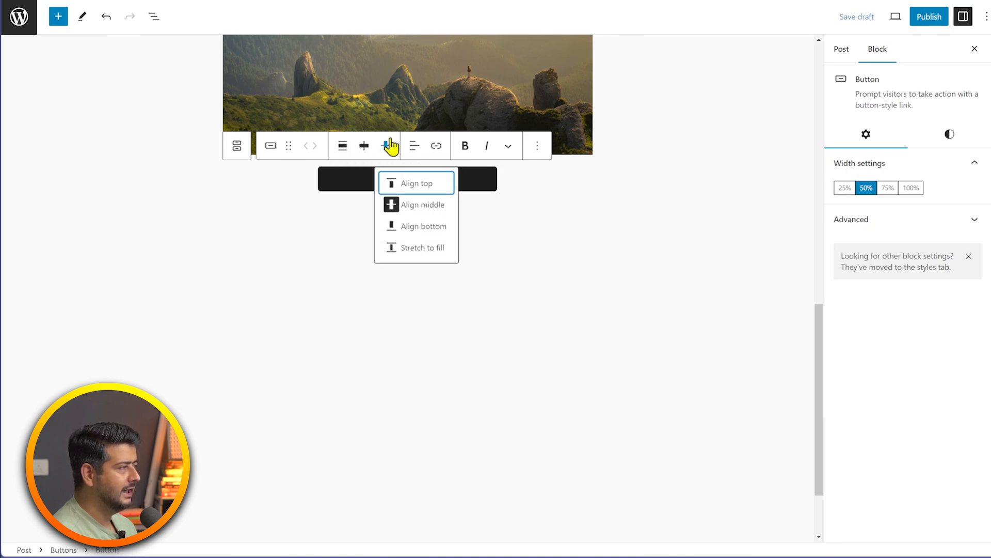
- Look over the button's advanced and style settings and label the button "Click Me"
left_click(907, 219)
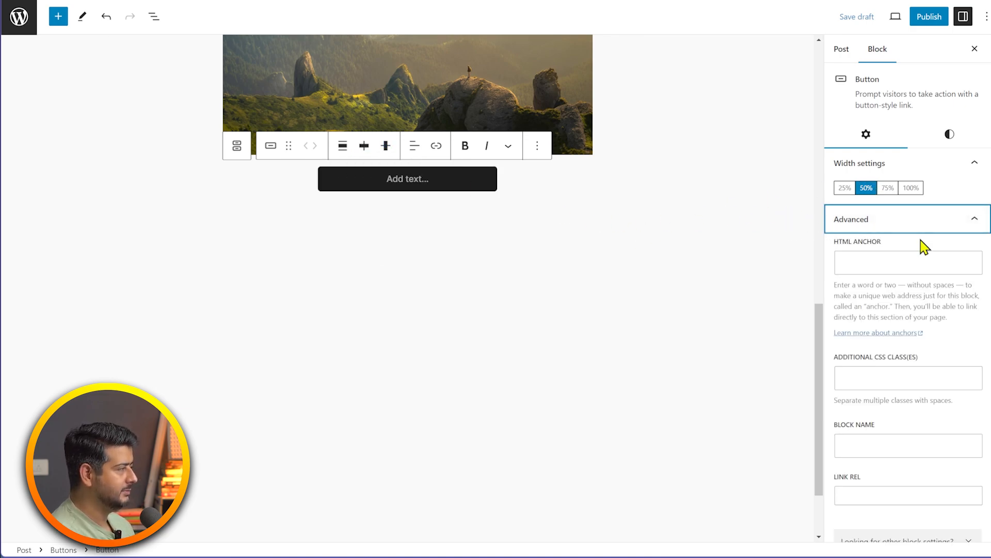
left_click(950, 135)
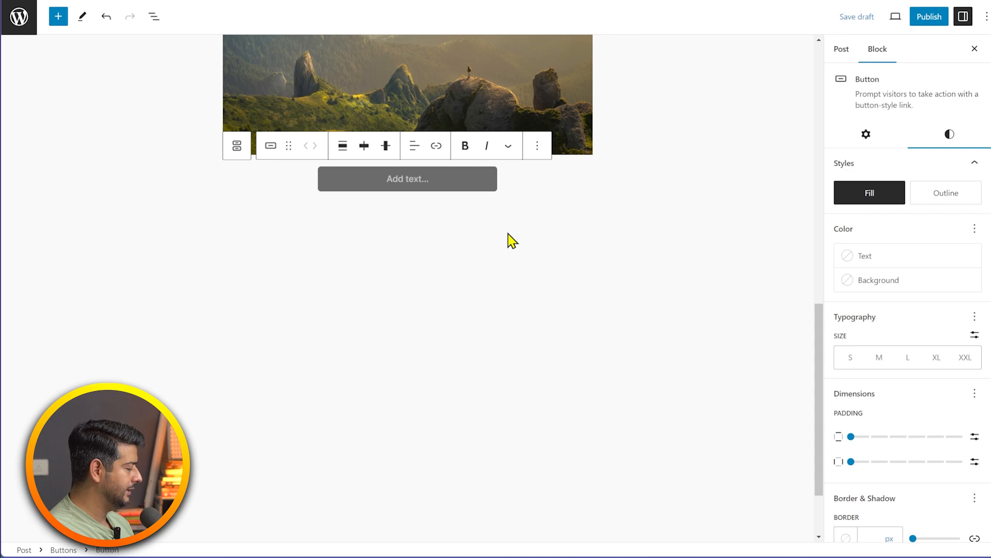
type("click Me")
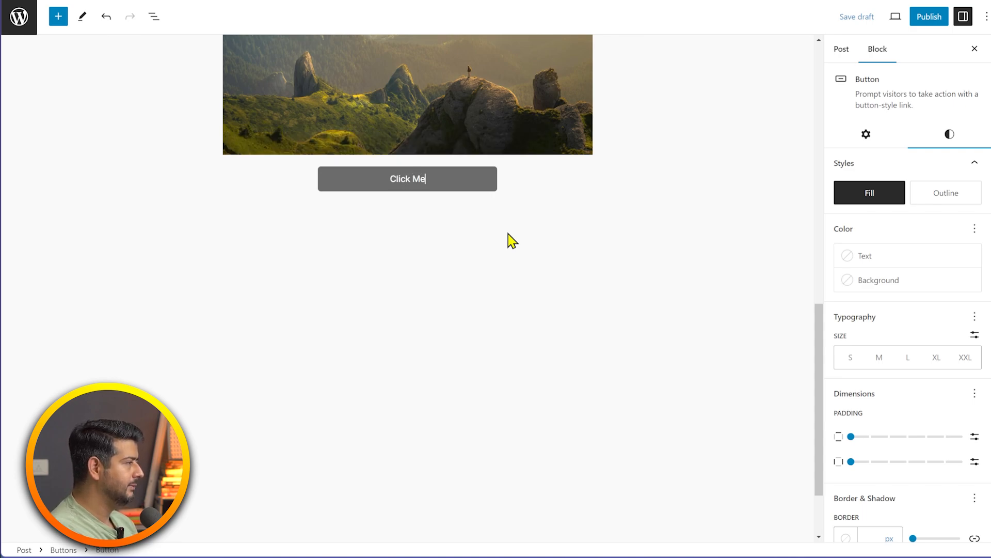
left_click(539, 281)
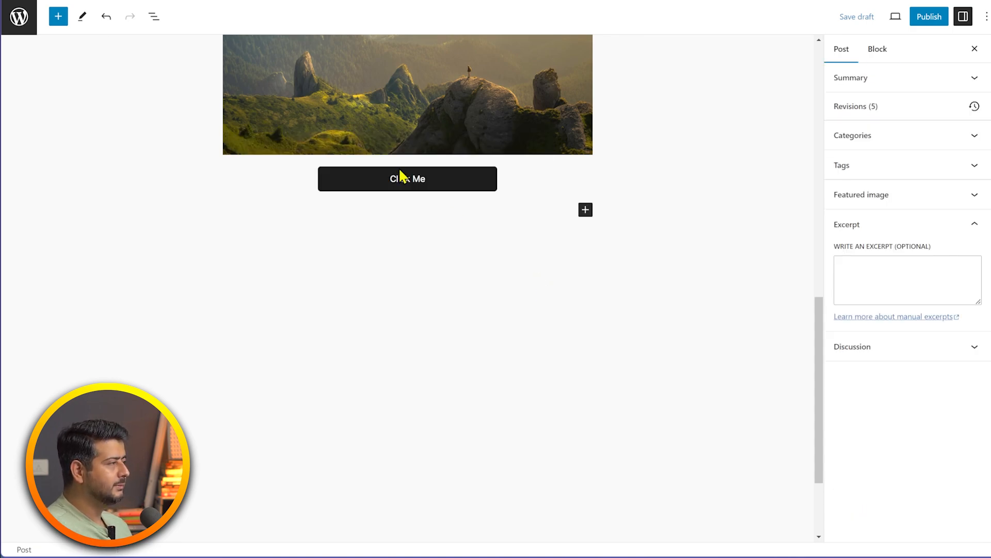
- Try the Outline style on the "Click Me" button and set it back to Fill
left_click(455, 180)
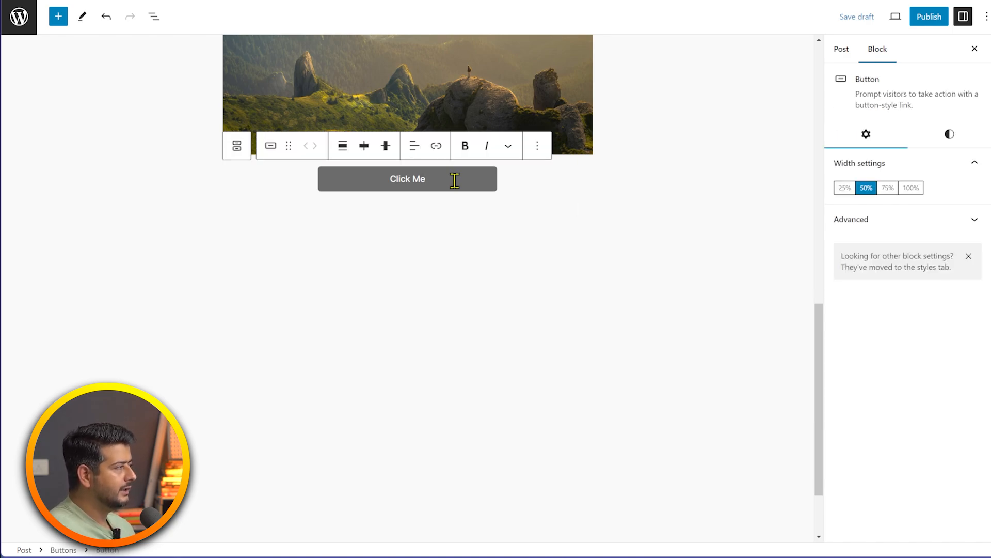
left_click(938, 134)
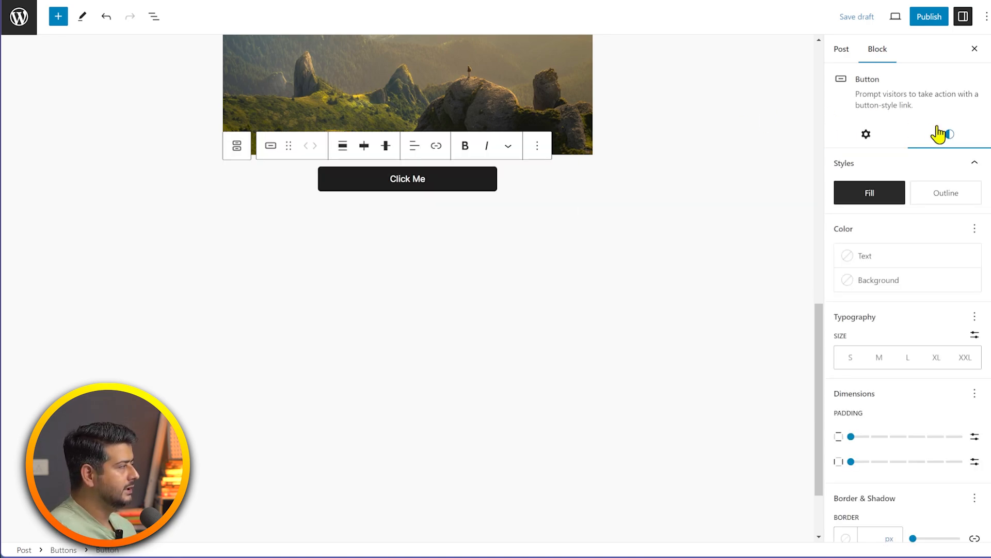
mouse_move(874, 193)
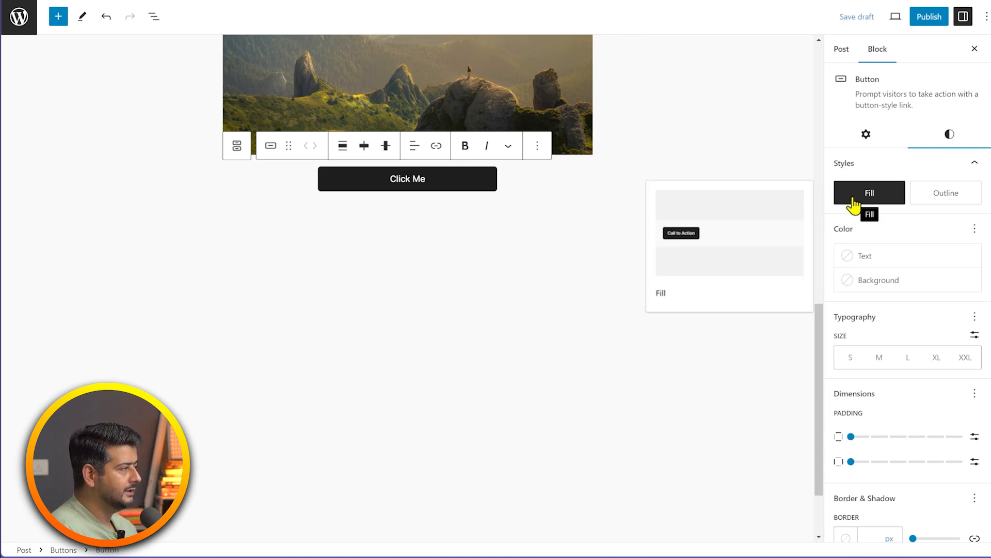
left_click(946, 200)
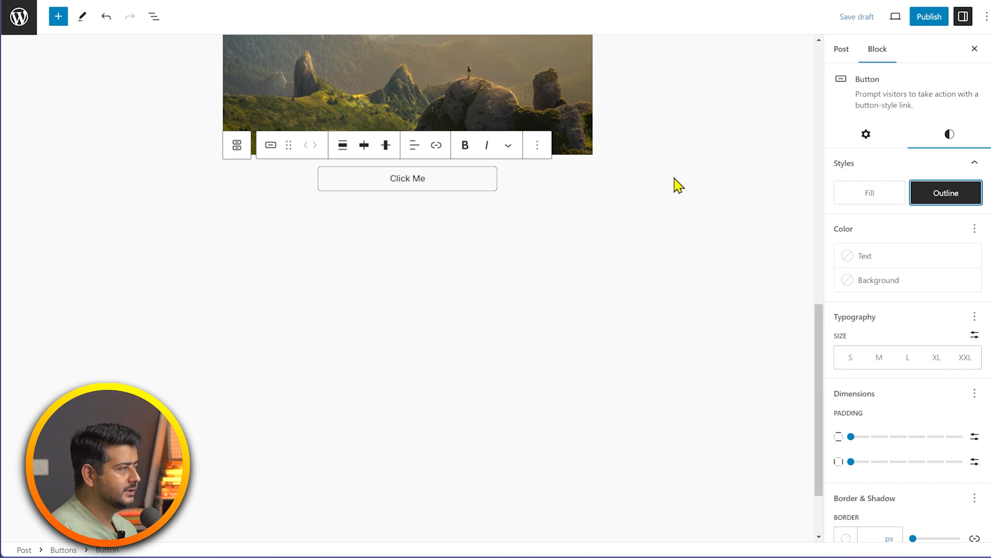
left_click(851, 196)
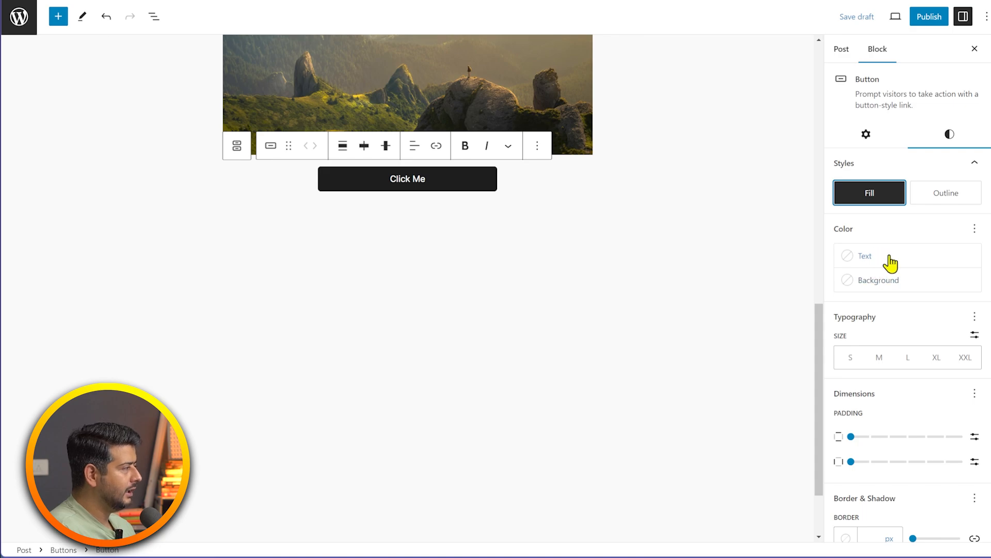
- Give the "Click Me" button a custom bright green background color, #4AFF3D
left_click(897, 285)
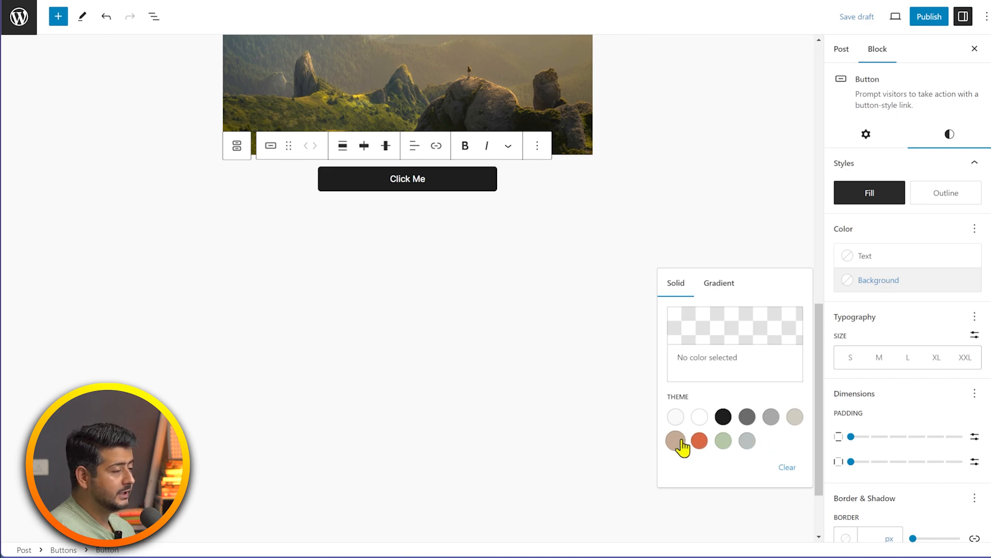
left_click(751, 337)
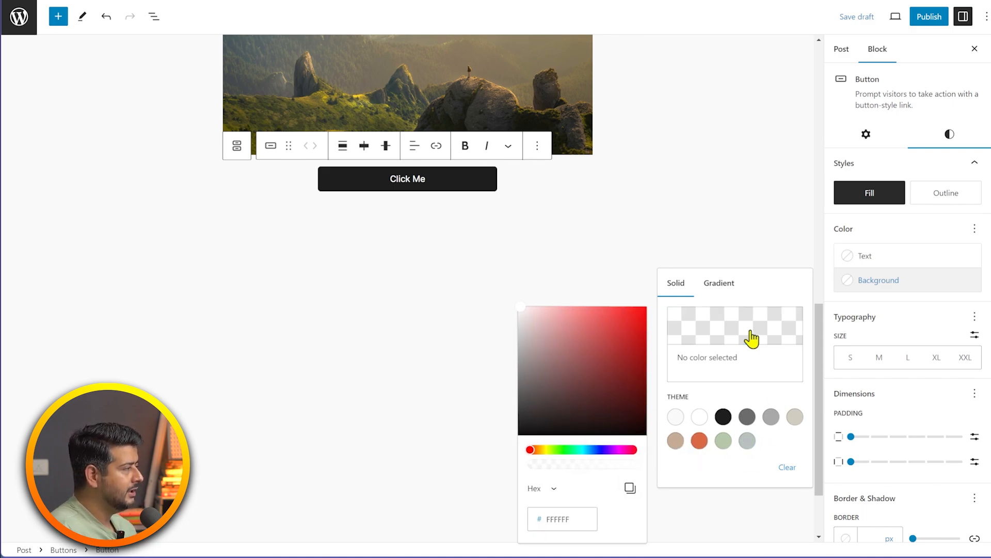
left_click_drag(592, 450, 565, 451)
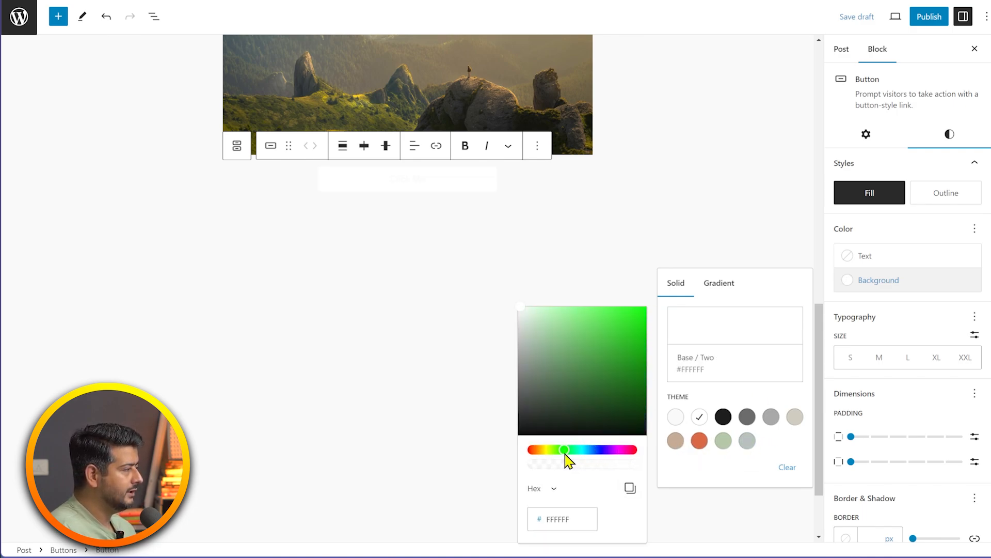
left_click_drag(599, 360, 615, 303)
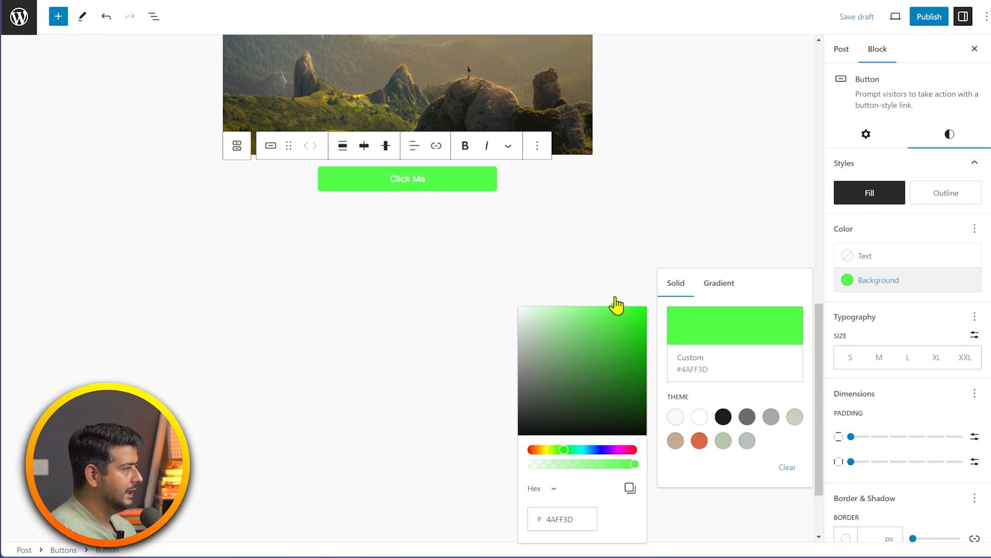
- Set the button's text color to the theme's black and deselect the button
left_click(881, 261)
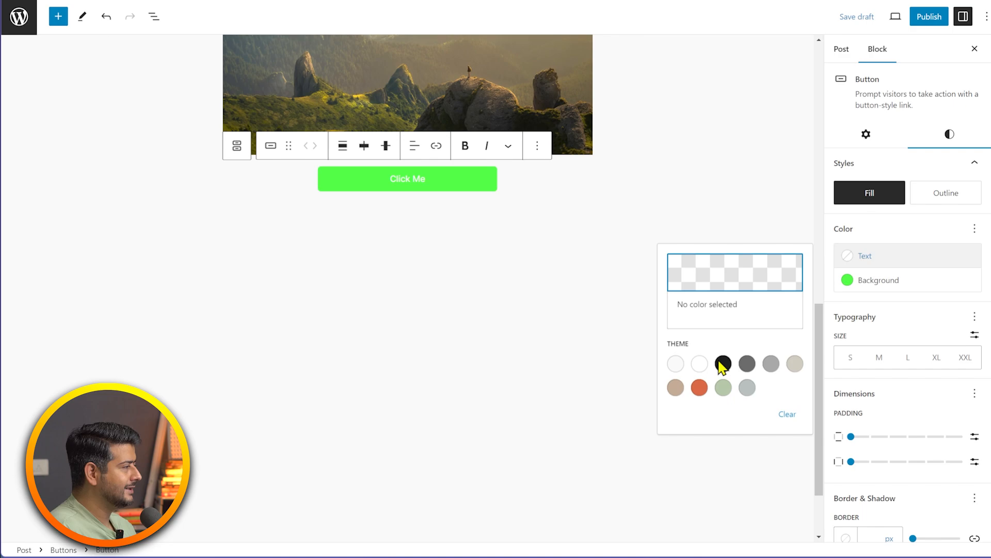
left_click(722, 363)
left_click(645, 221)
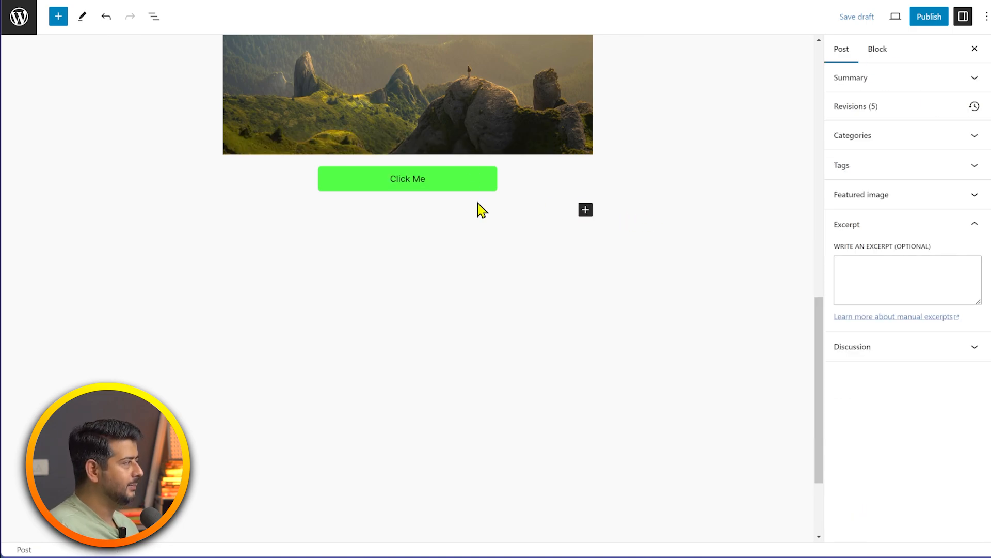
- Set the typography size of the "Click Me" button to Large
left_click(416, 176)
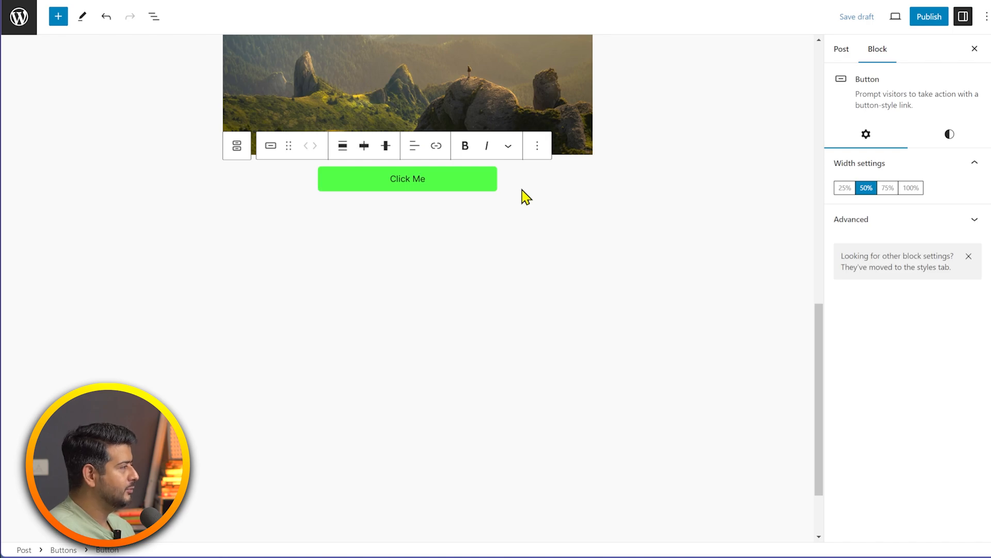
left_click(952, 136)
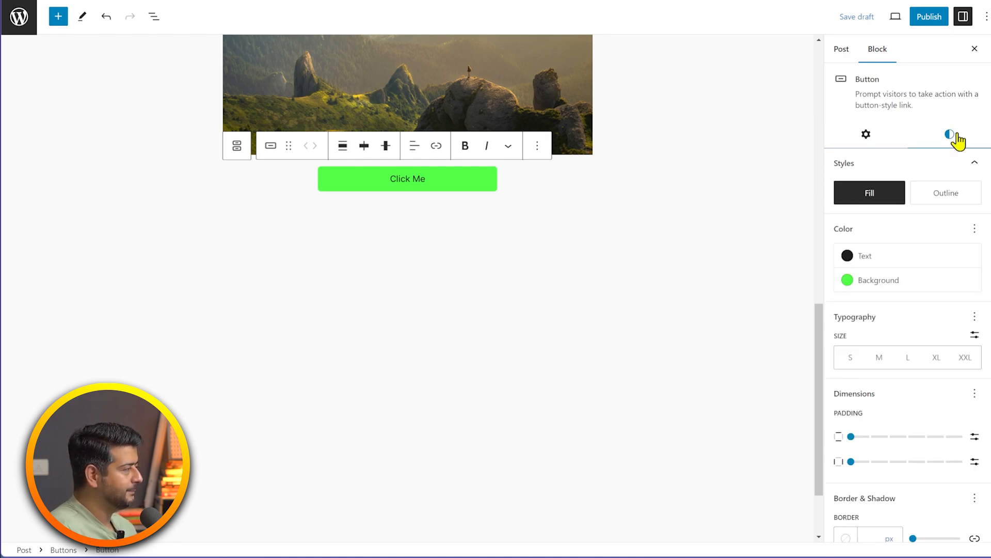
scroll(919, 281, "down", 2)
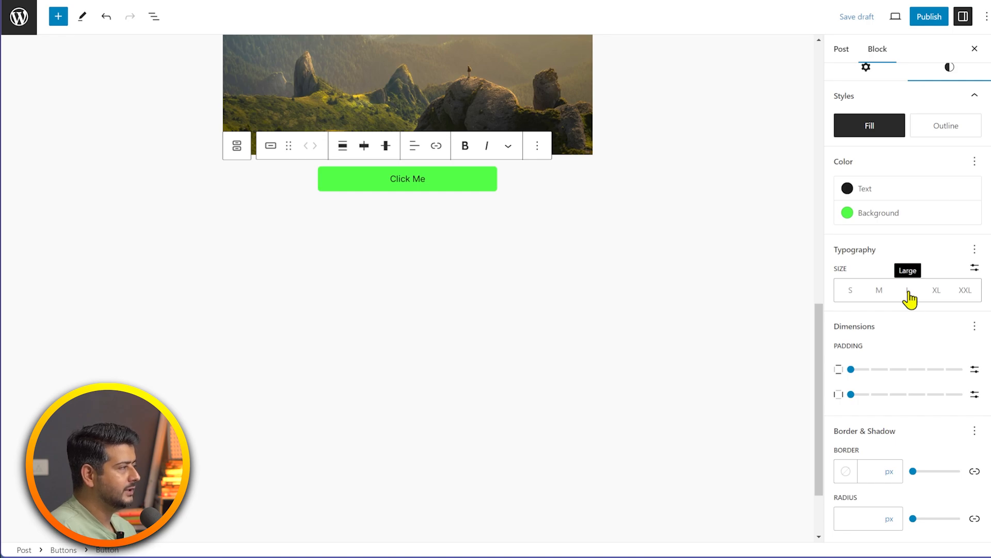
left_click(907, 293)
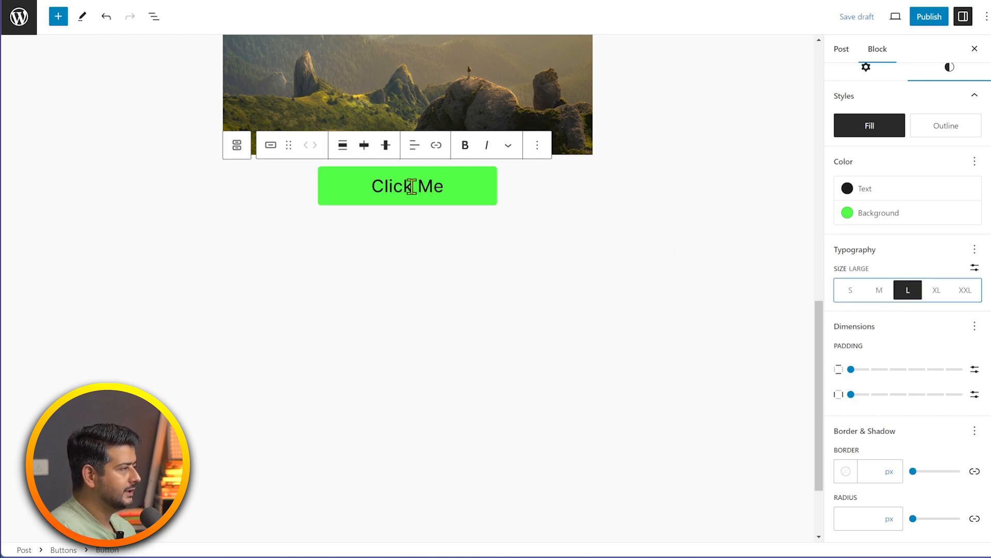
- Check the additional typography options and round the button's corners with a 22 px radius
left_click(976, 251)
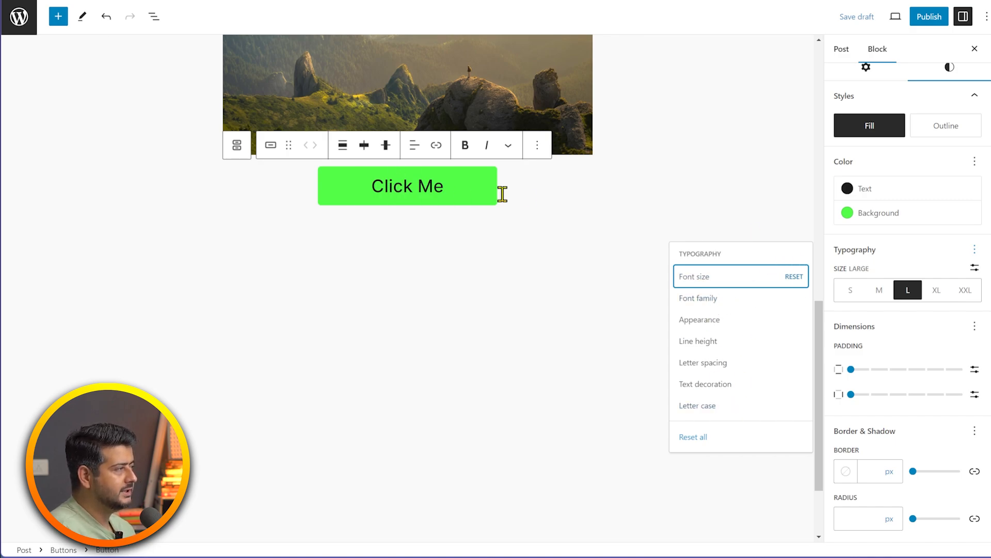
left_click(914, 249)
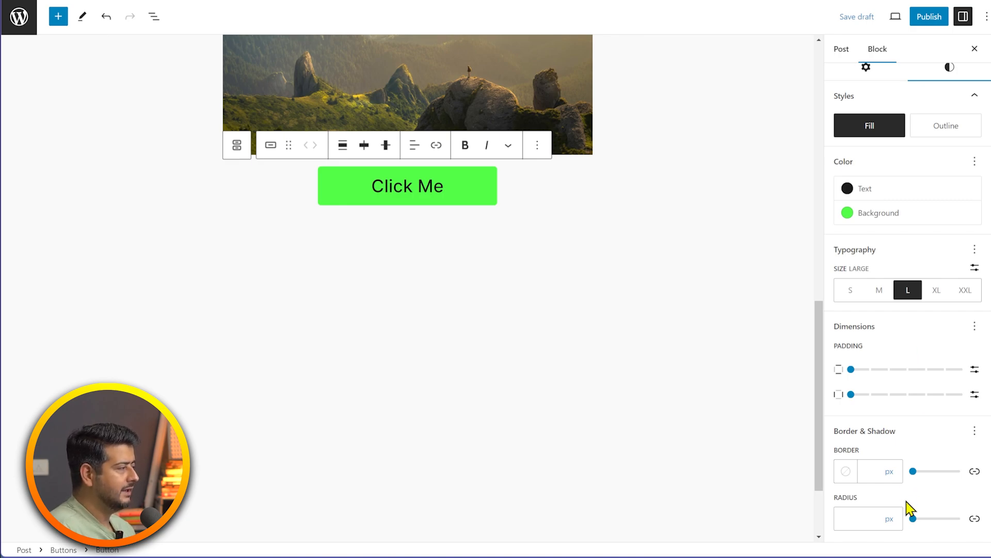
left_click_drag(913, 518, 923, 518)
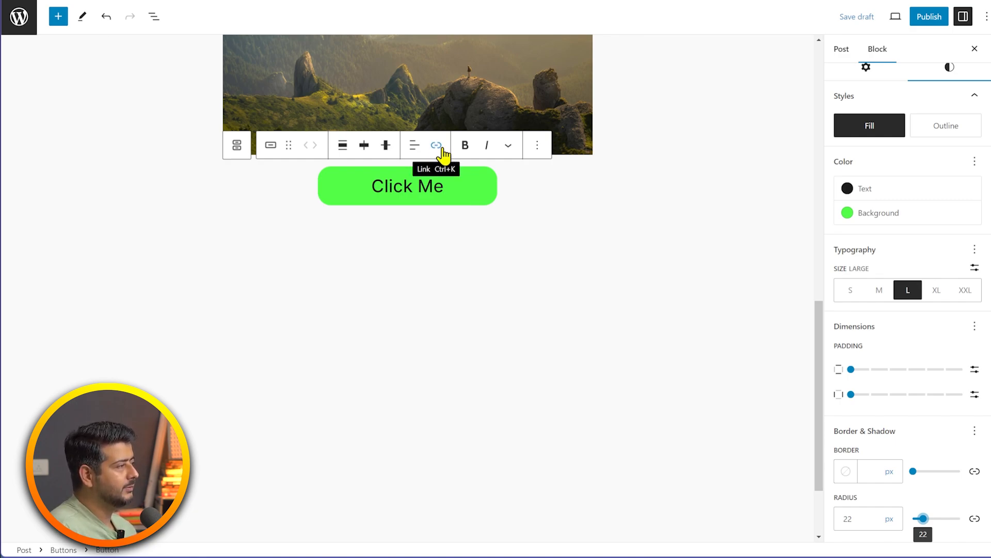
left_click(456, 183)
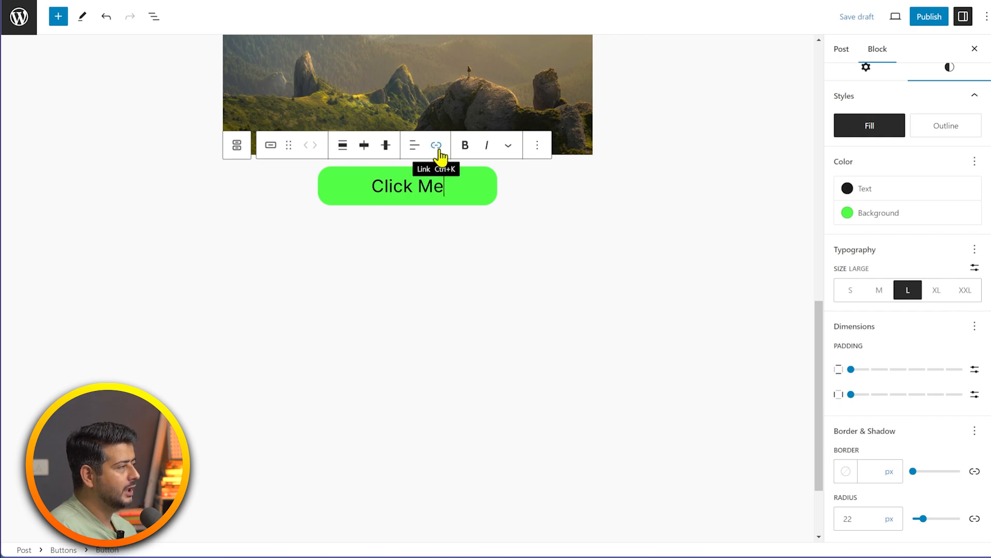
left_click(439, 151)
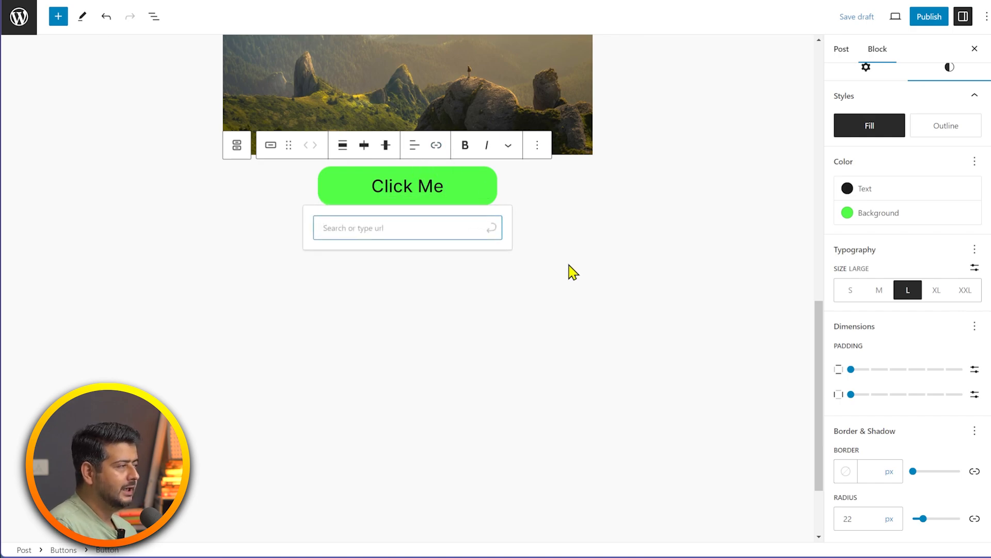
type("https")
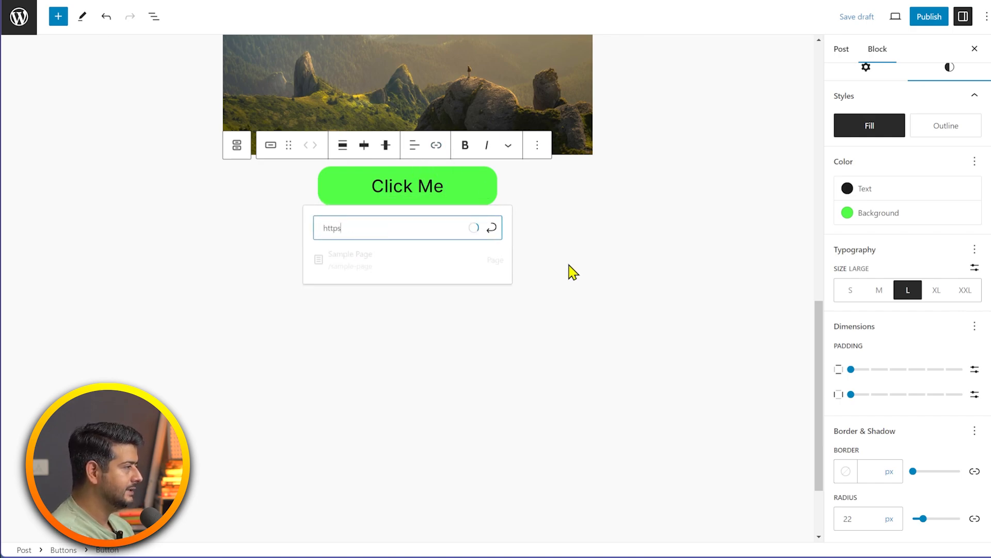
type("://wpbeg")
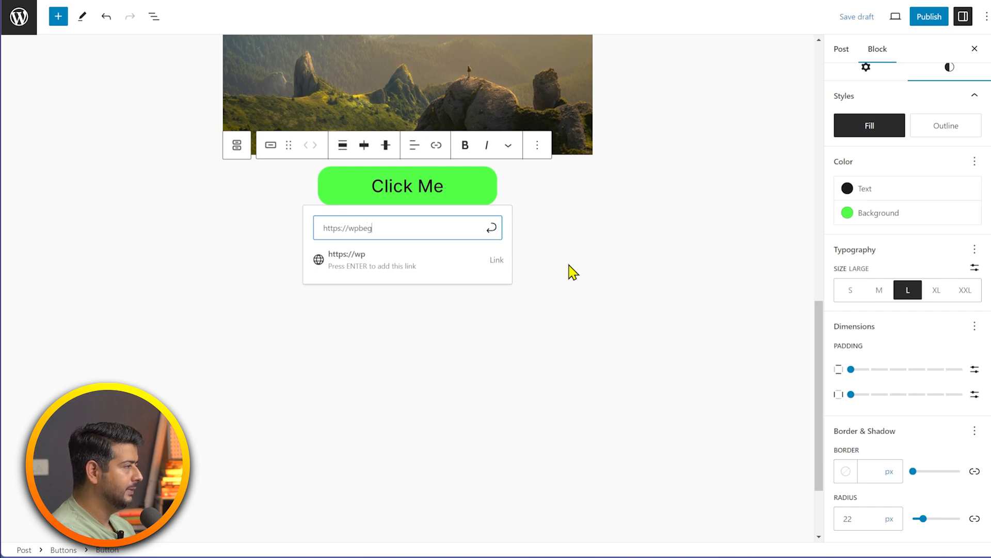
type("inner.com")
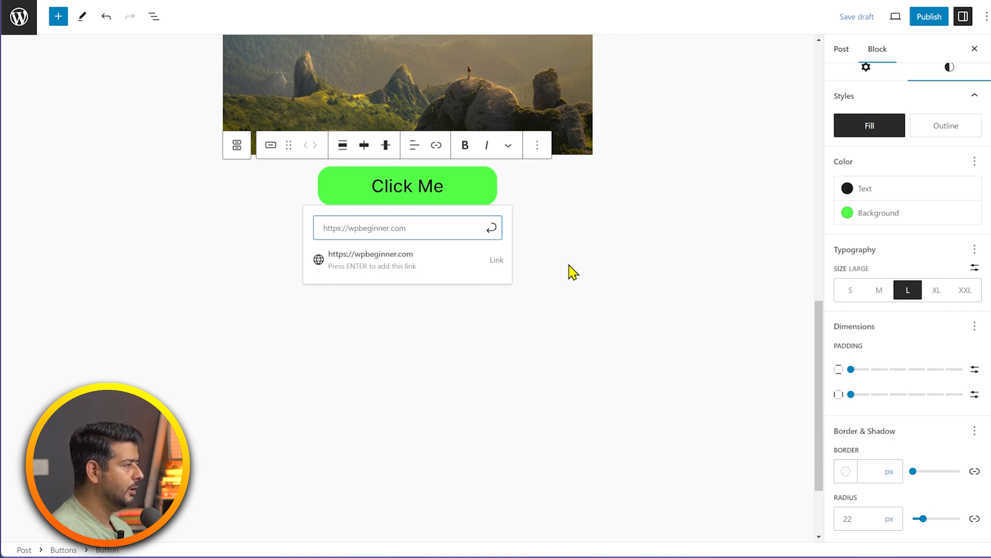
left_click(503, 265)
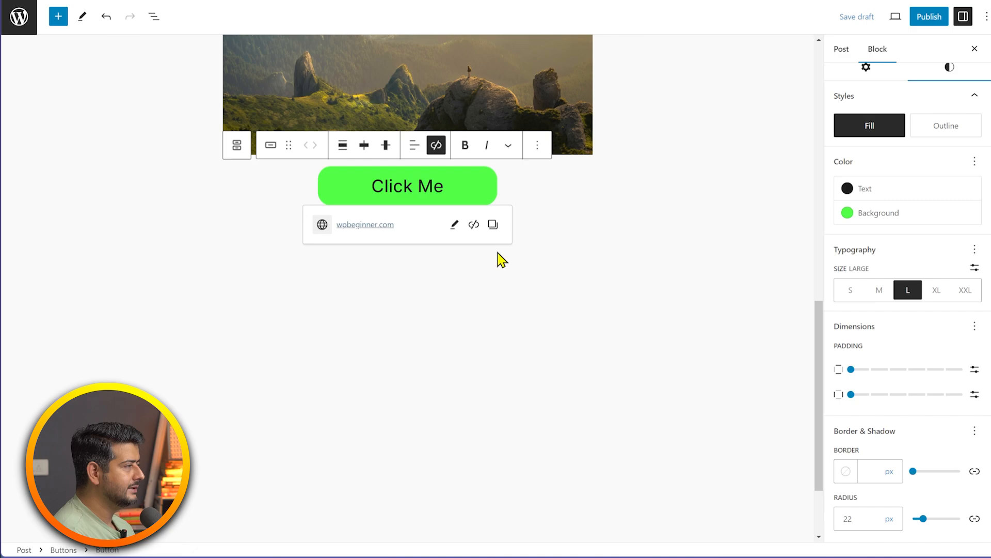
- Set the button's link to open in a new tab and save the post draft
left_click(454, 224)
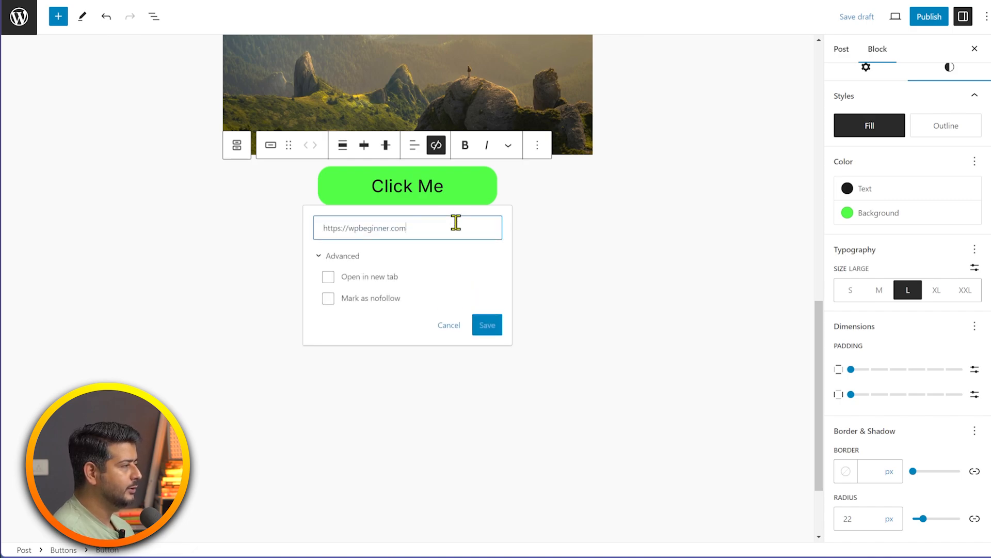
left_click(332, 277)
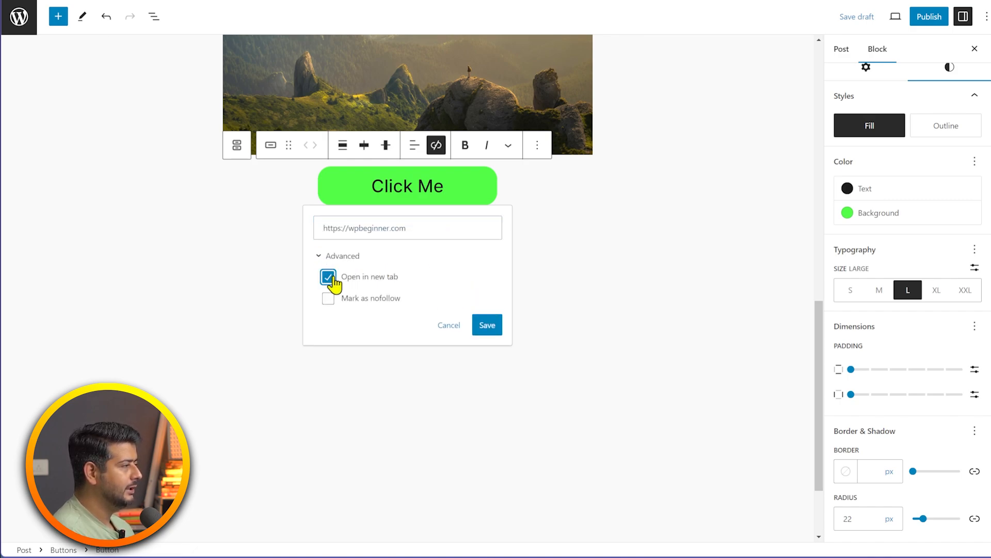
left_click(494, 329)
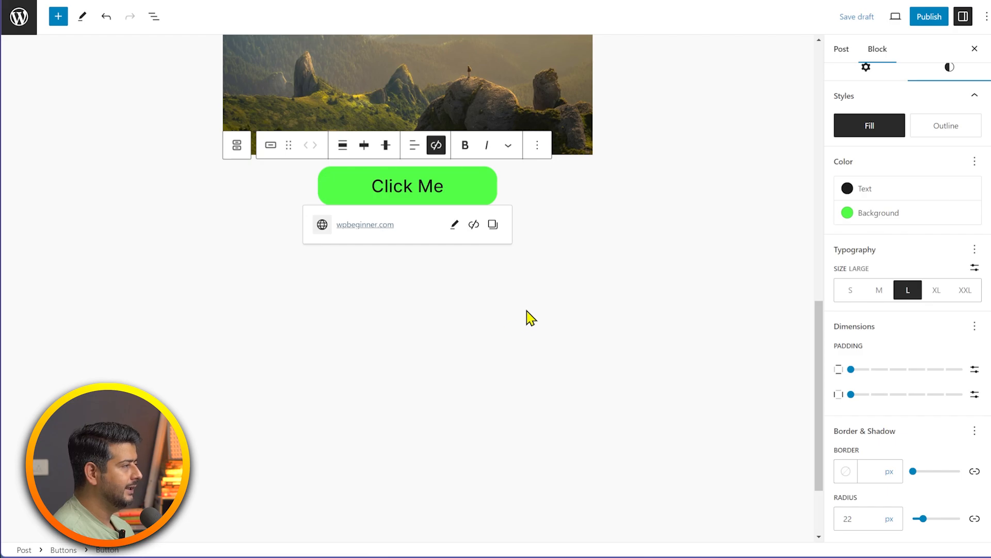
left_click(856, 17)
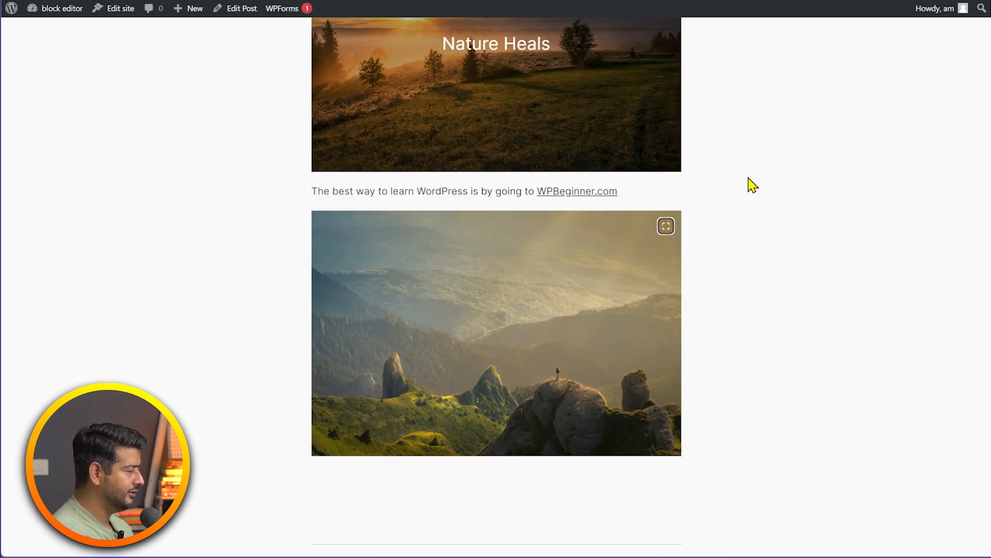
- Reload the post's front-end preview, test the "Click Me" button's link, and return to the post editor
key("F5")
scroll(739, 210, "down", 5)
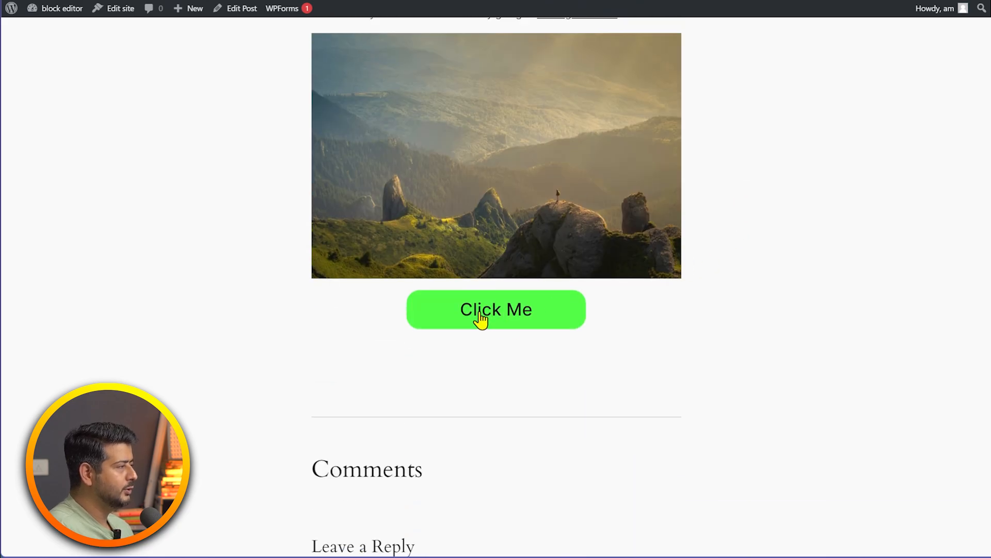
left_click(507, 316)
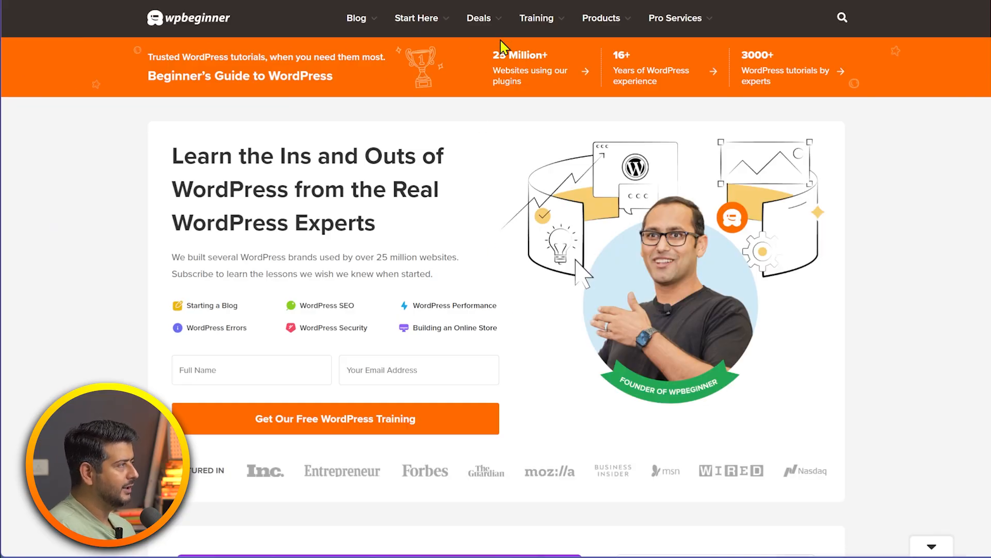
left_click(506, 1)
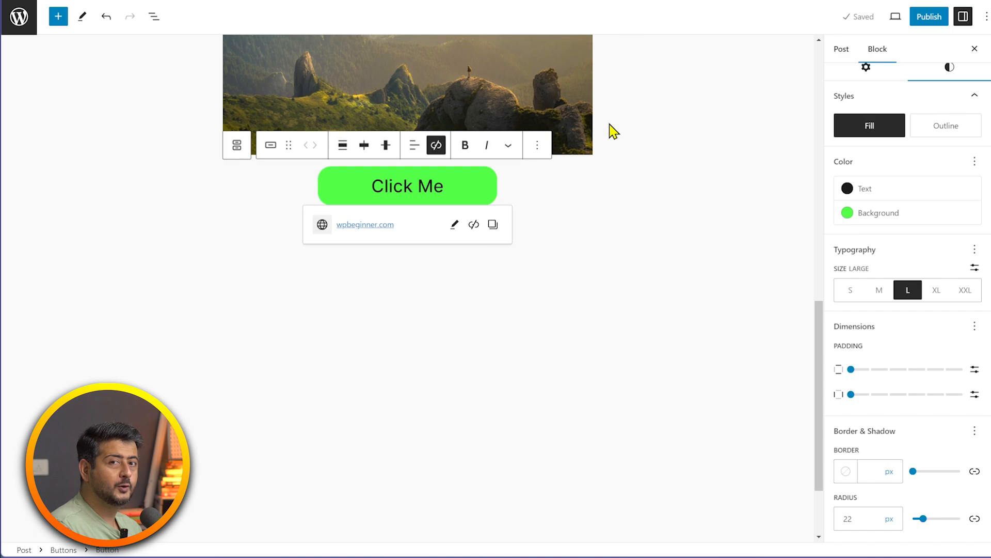
- Add a Columns block below the "Click Me" button with the 50 / 50 layout
left_click(433, 290)
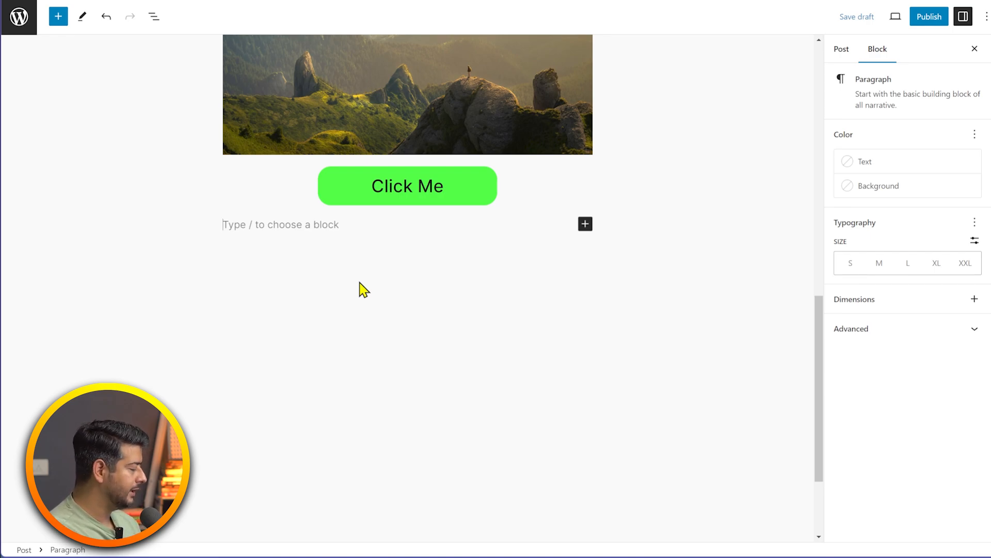
type("/")
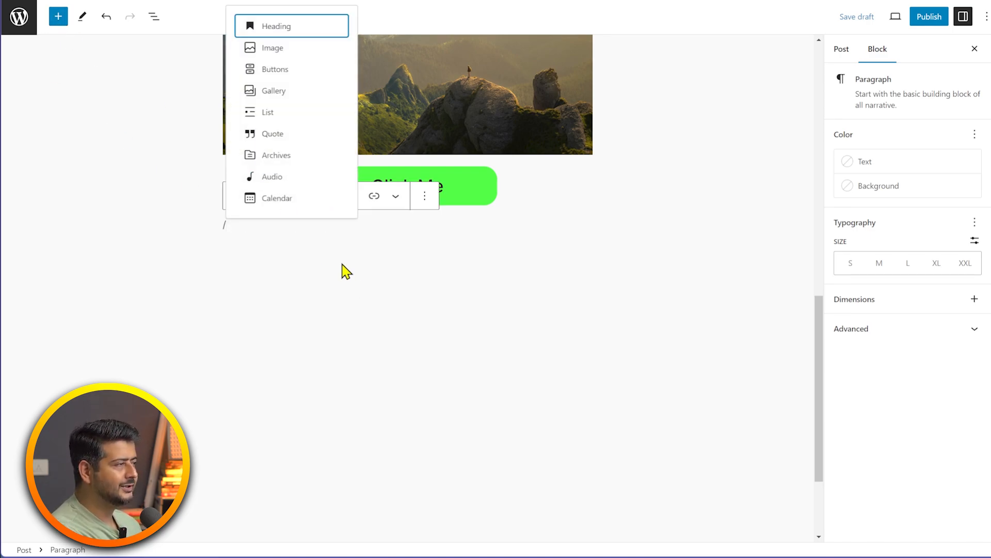
type("c")
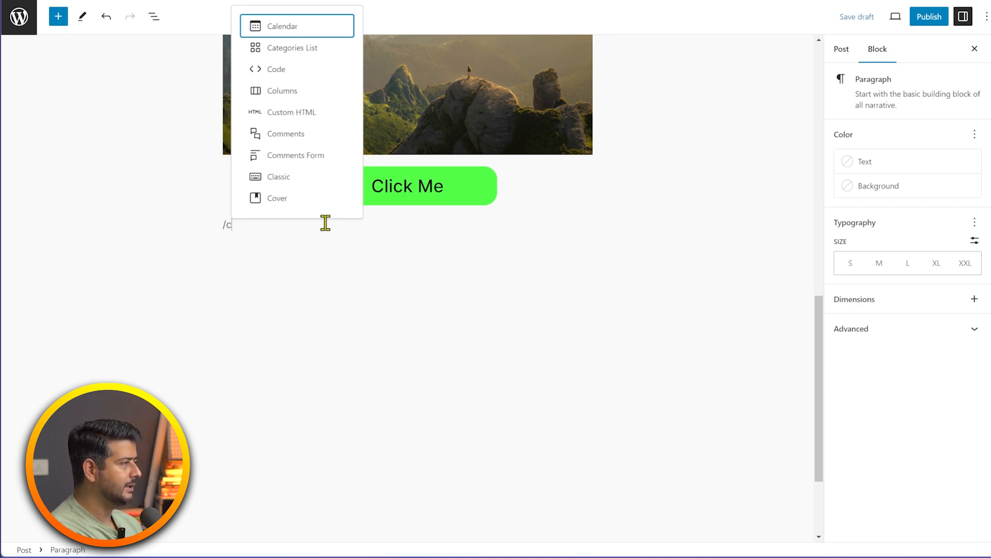
type("ol")
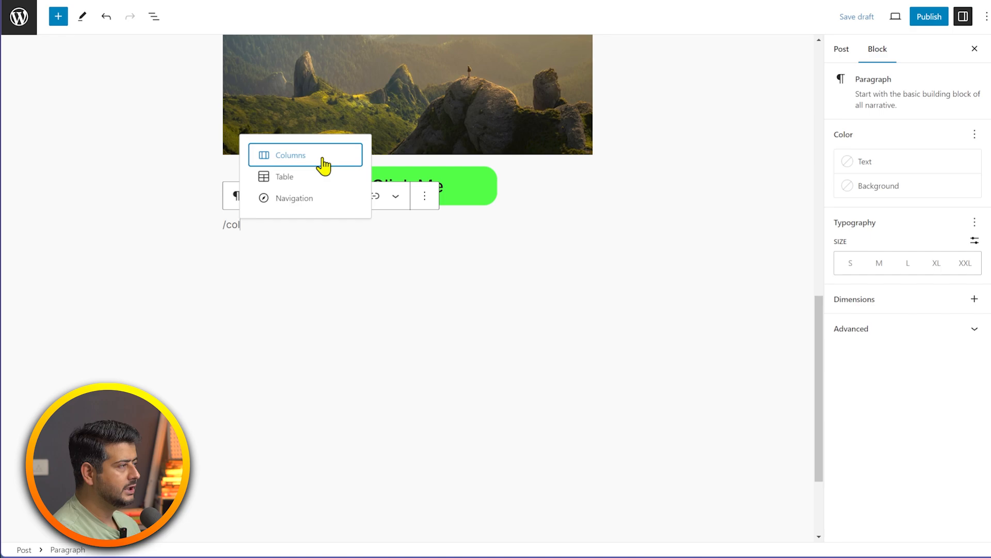
left_click(324, 164)
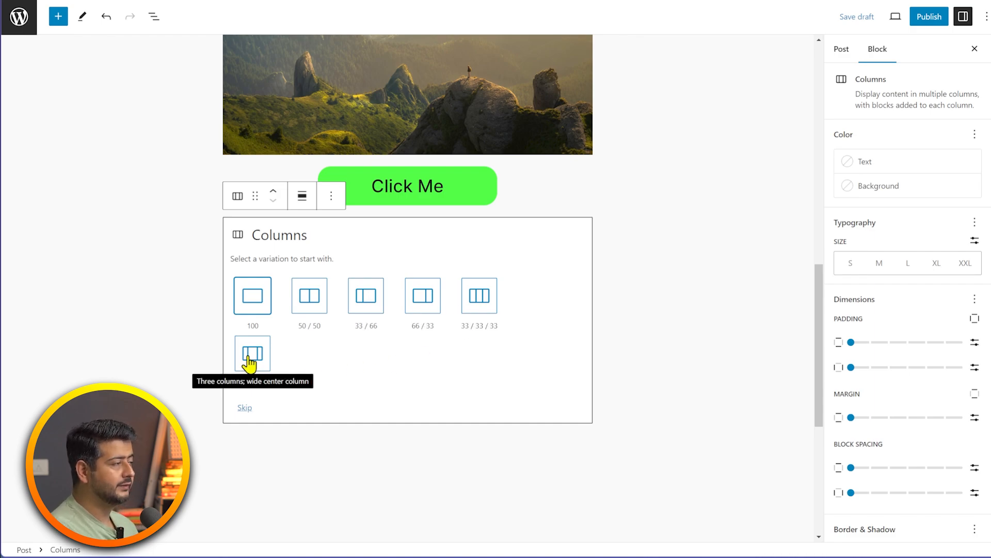
left_click(308, 298)
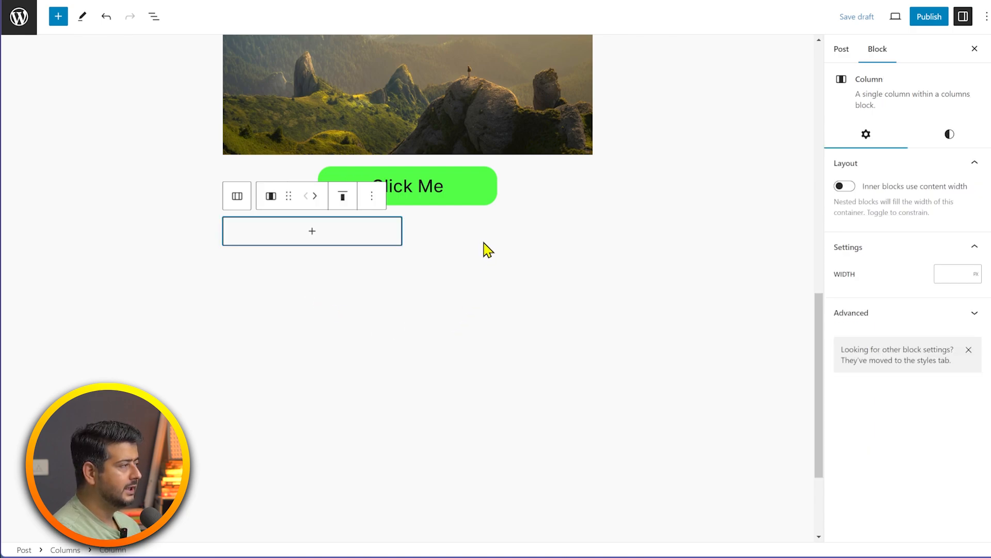
left_click(500, 229)
left_click(329, 230)
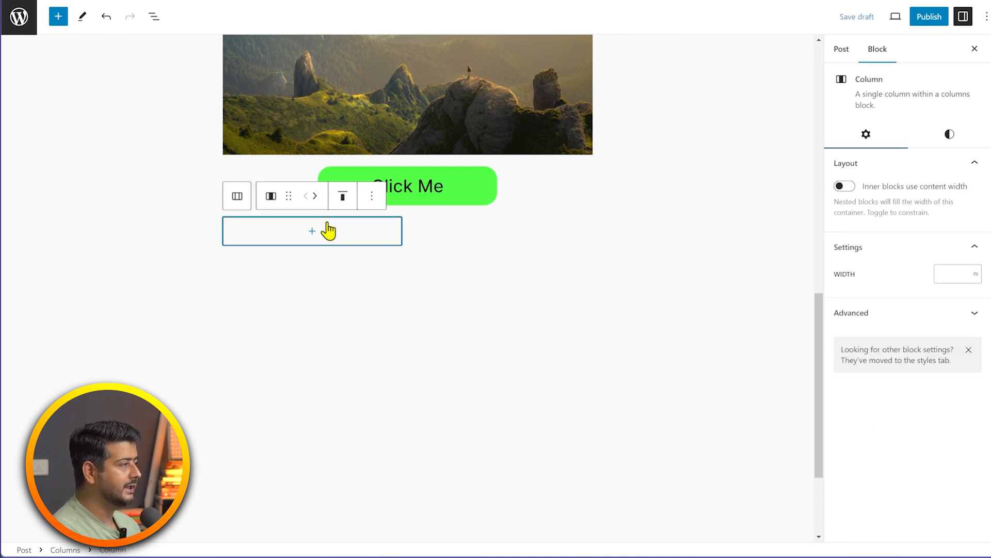
left_click(492, 243)
left_click(364, 250)
left_click(485, 250)
left_click(336, 245)
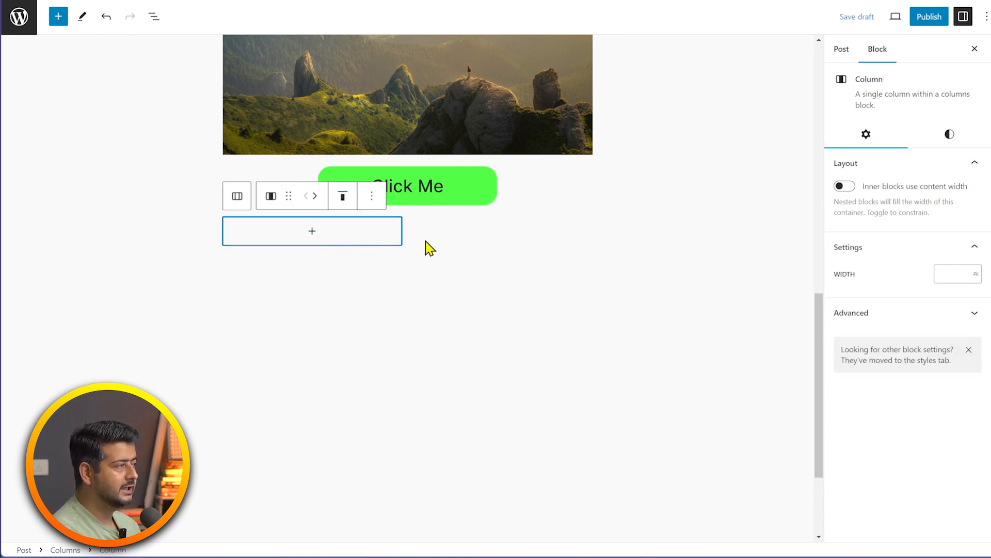
left_click(464, 247)
left_click(302, 246)
left_click(499, 249)
left_click(315, 247)
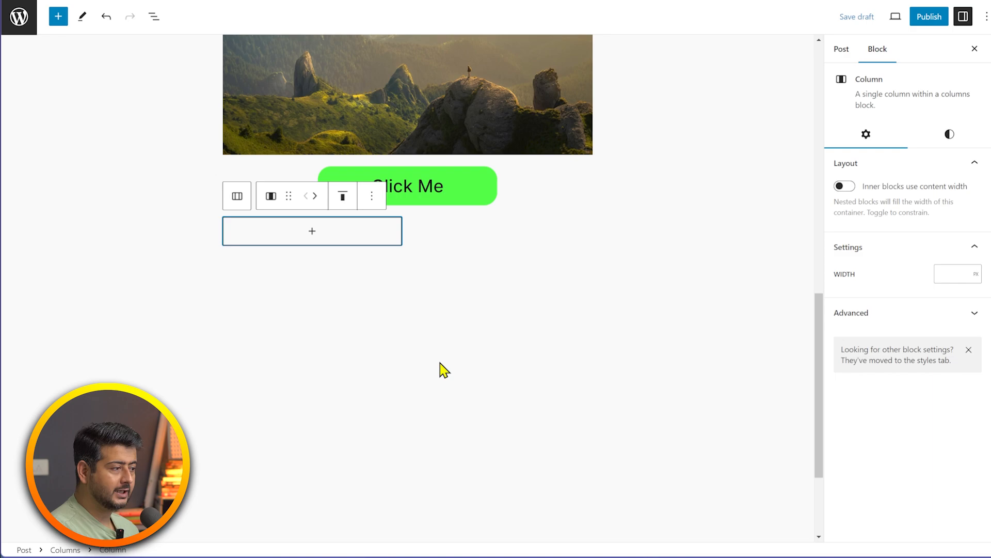
- Add an Image block to the first column and fill it with a newly uploaded picture of misty snowy mountains
left_click(317, 236)
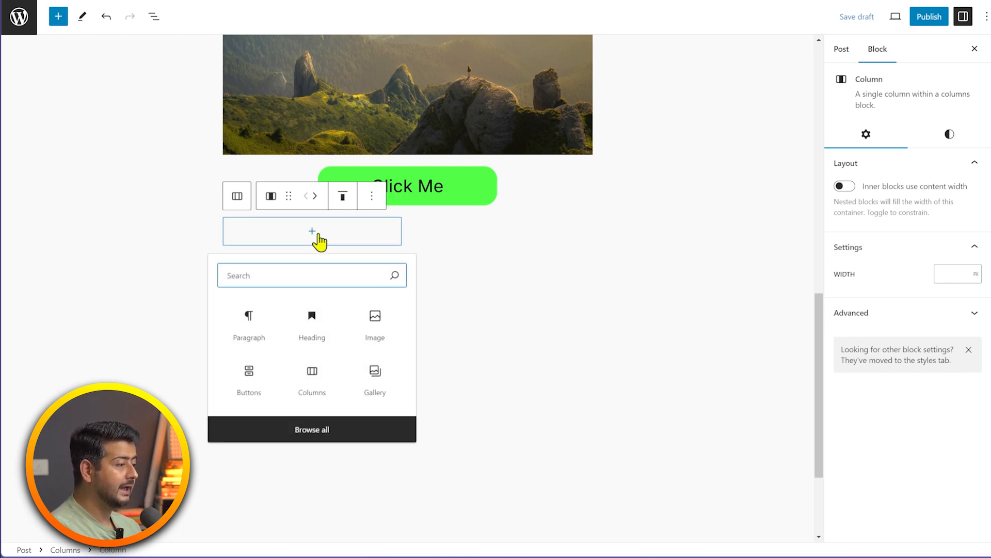
type("image")
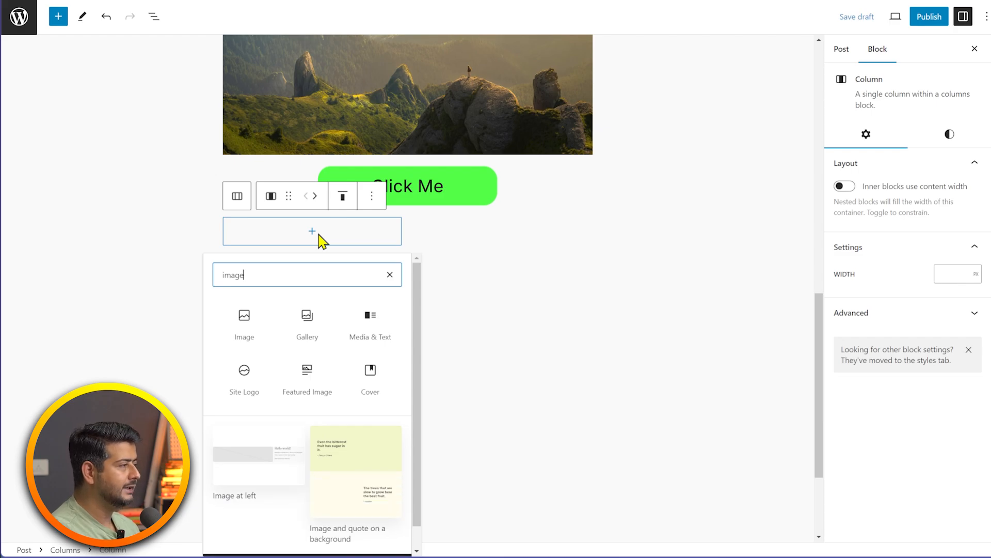
left_click(238, 323)
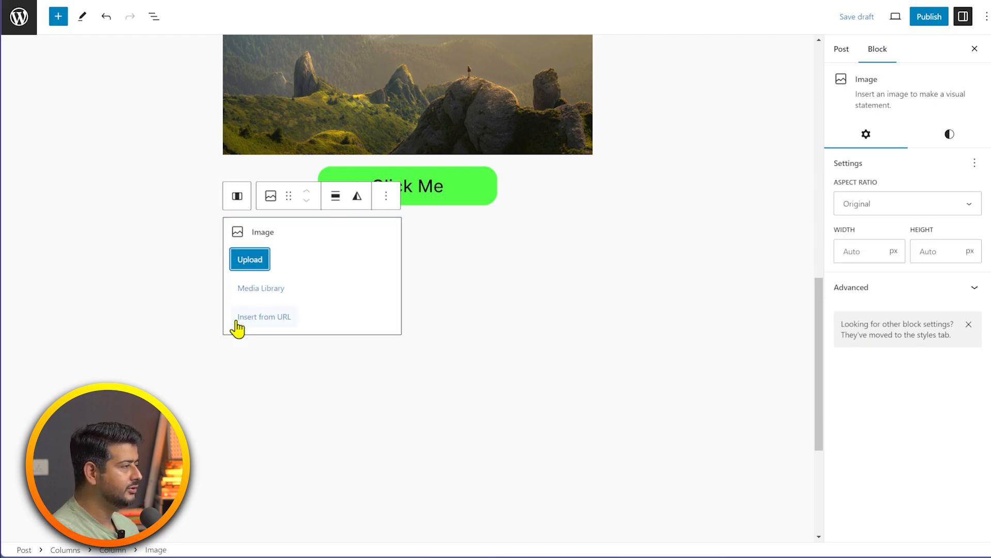
left_click(271, 289)
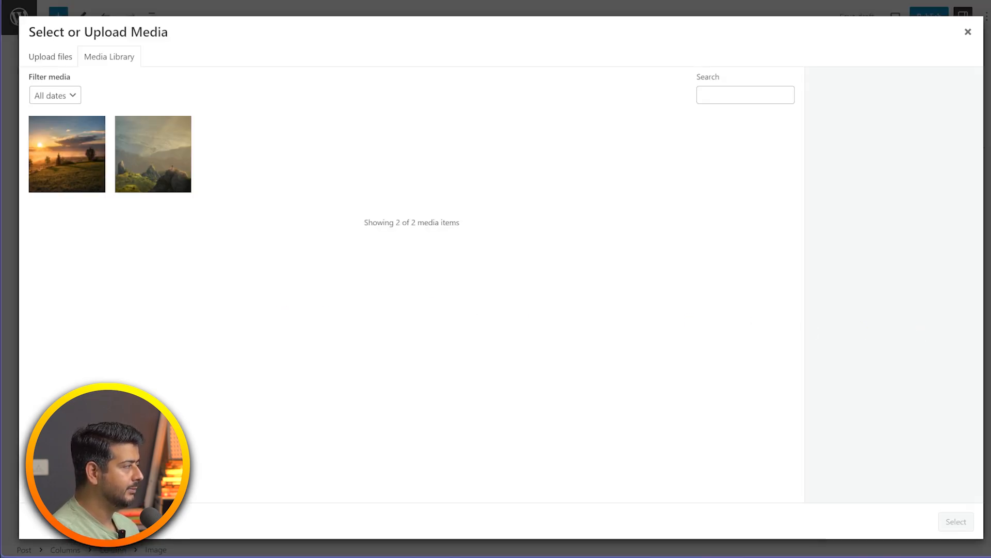
left_click_drag(989, 284, 452, 256)
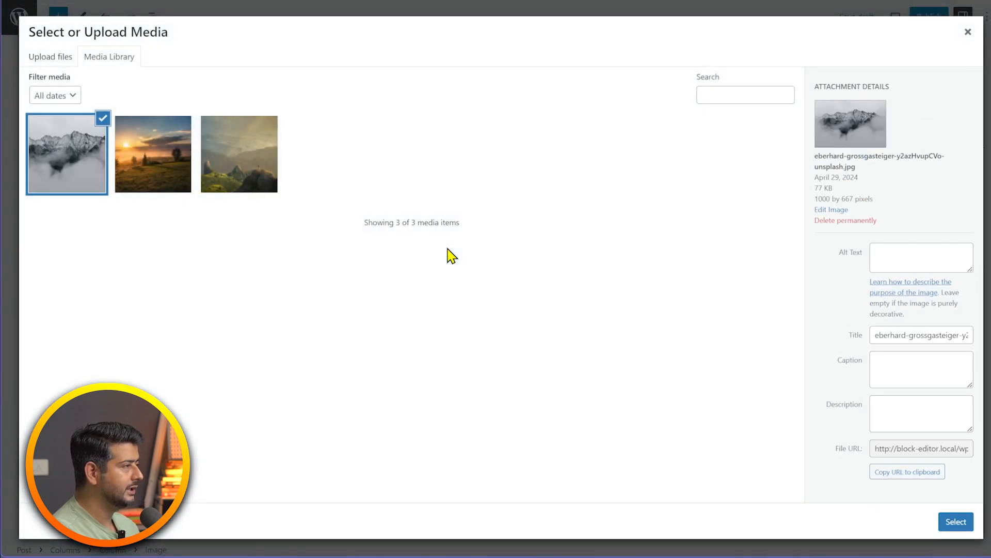
left_click(964, 522)
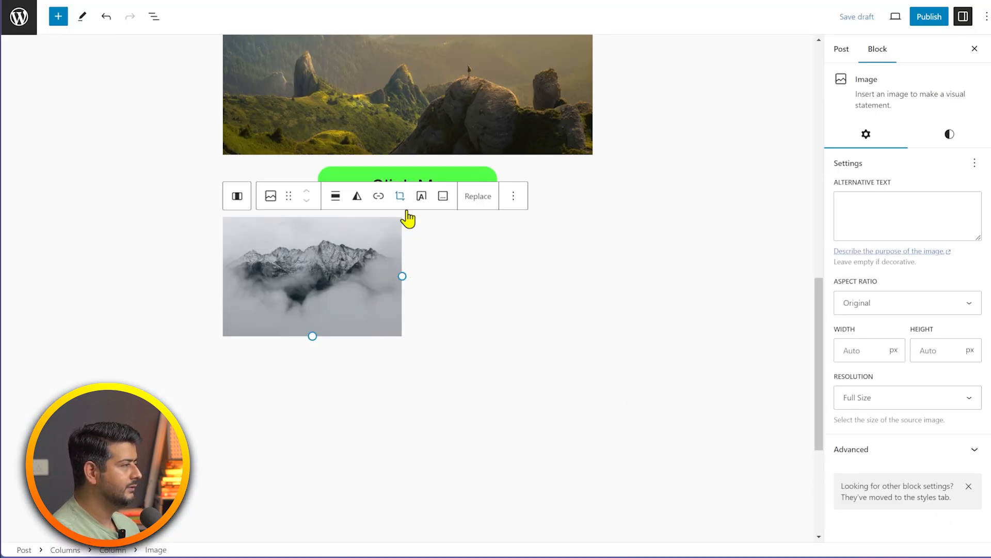
- Add an empty Paragraph block to the second column, beside the mountain image
left_click(525, 285)
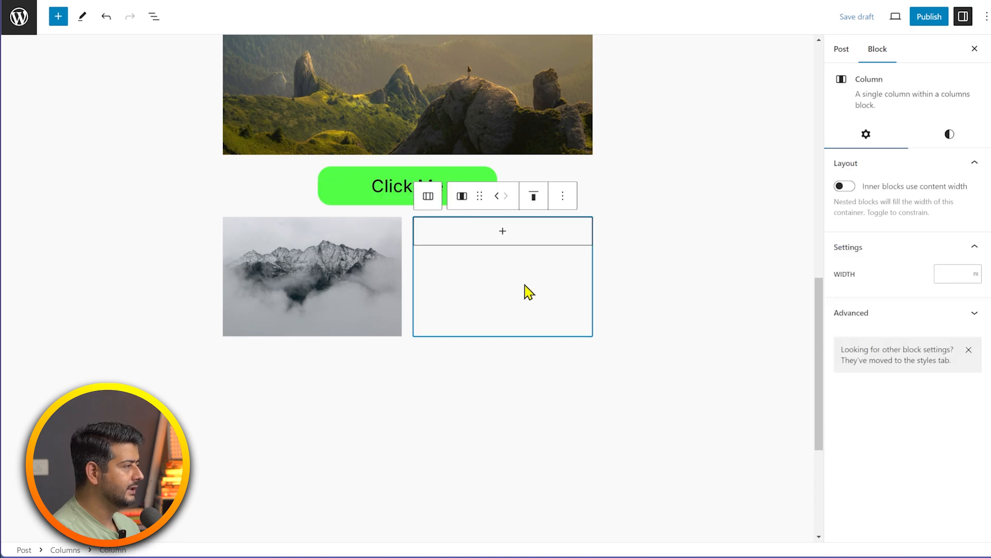
left_click(509, 234)
type("par")
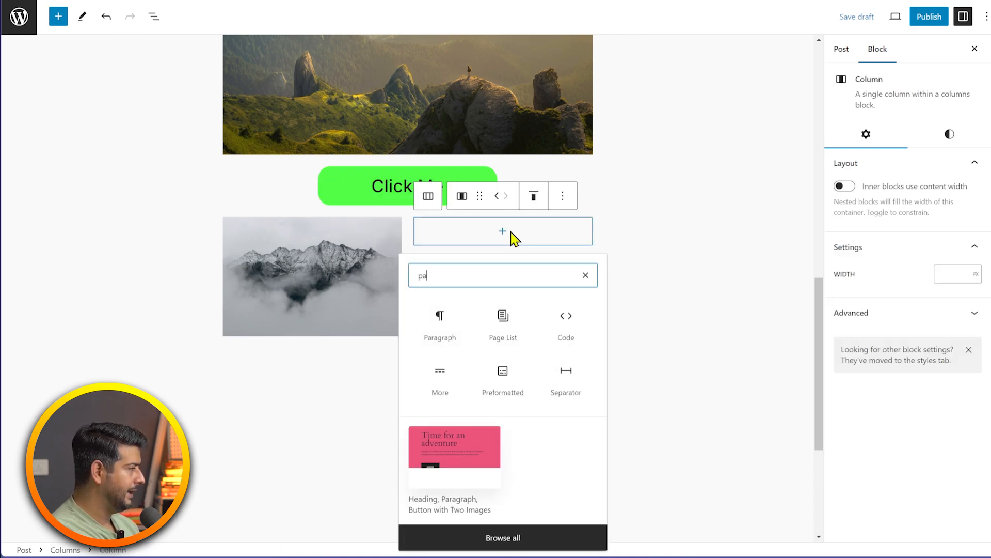
left_click(443, 331)
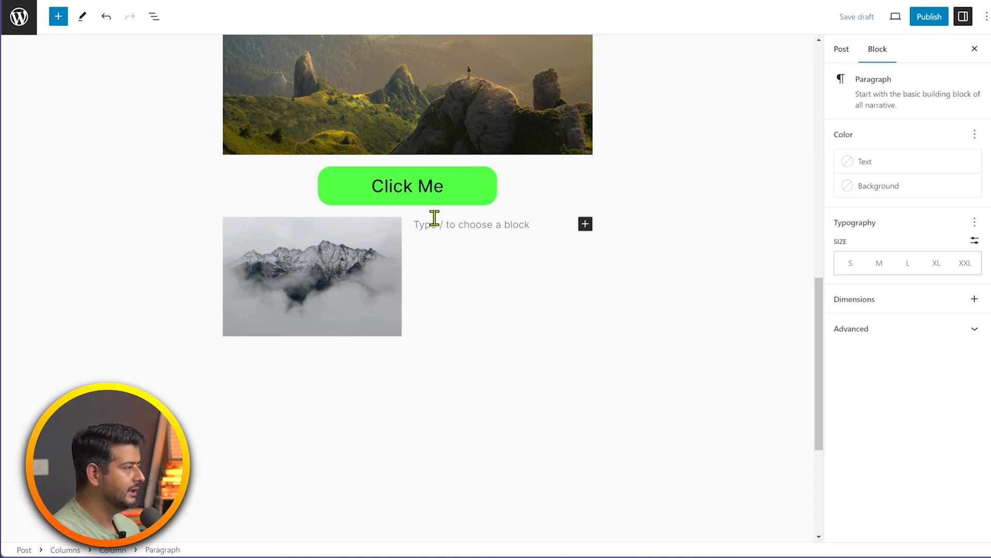
- Show the post's block structure and select the parent Columns block that holds the mountain image
left_click(404, 227)
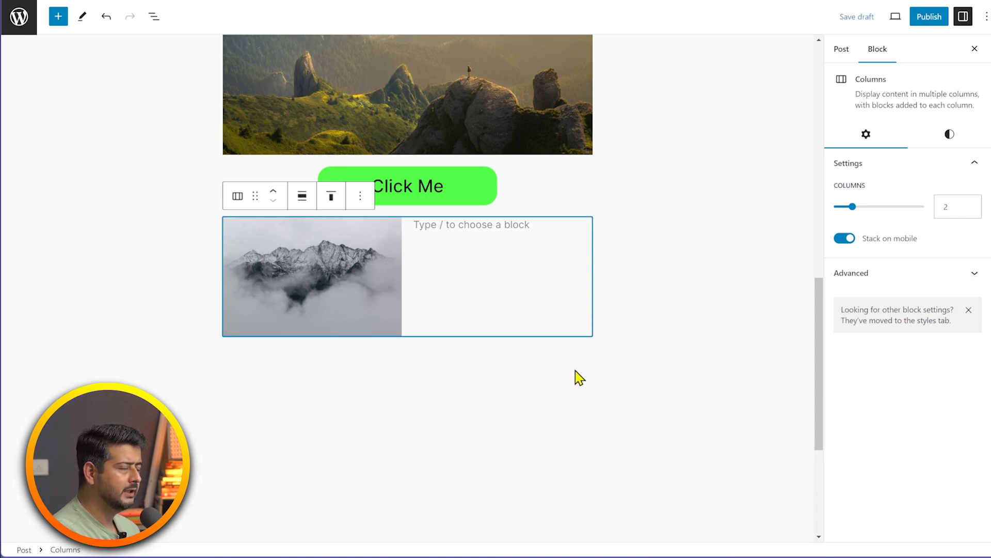
left_click(435, 362)
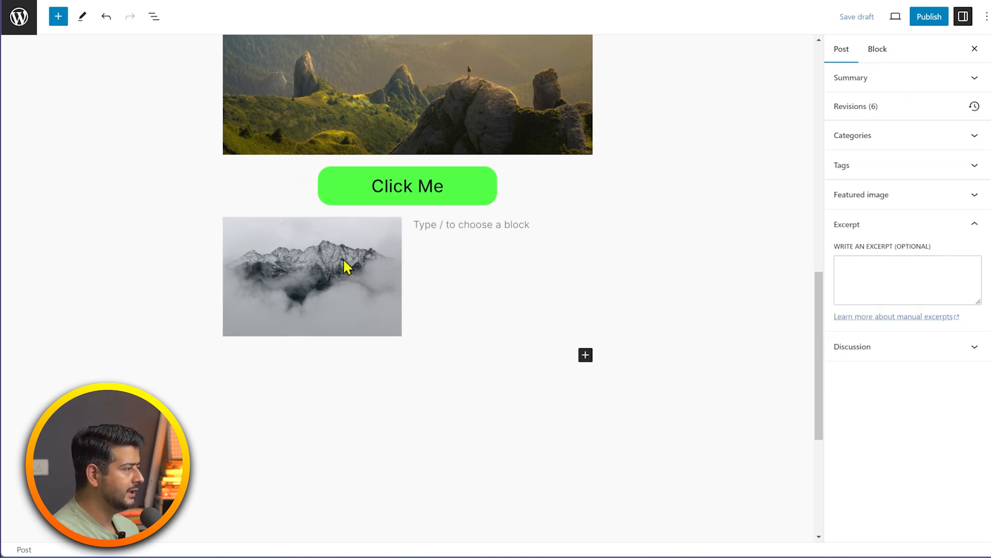
left_click(392, 222)
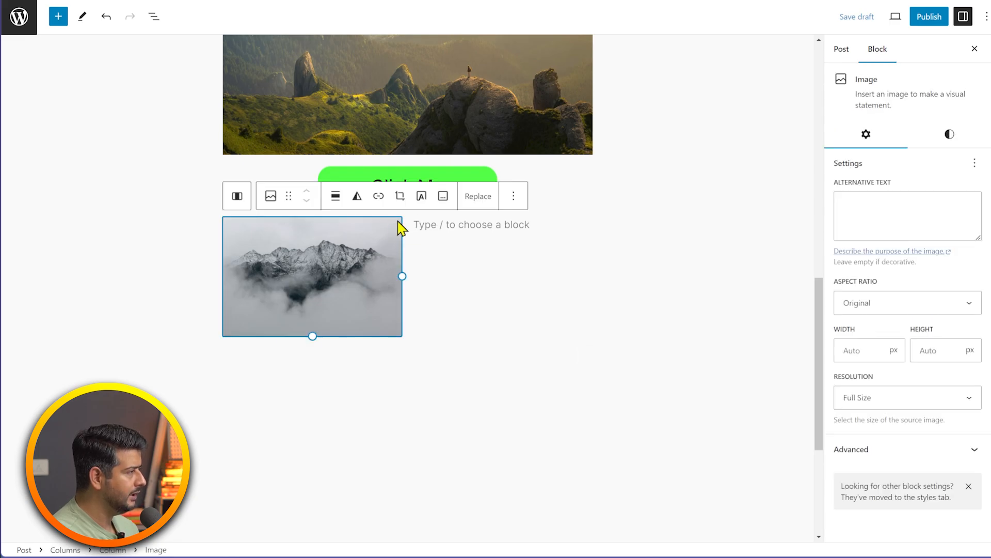
left_click(153, 18)
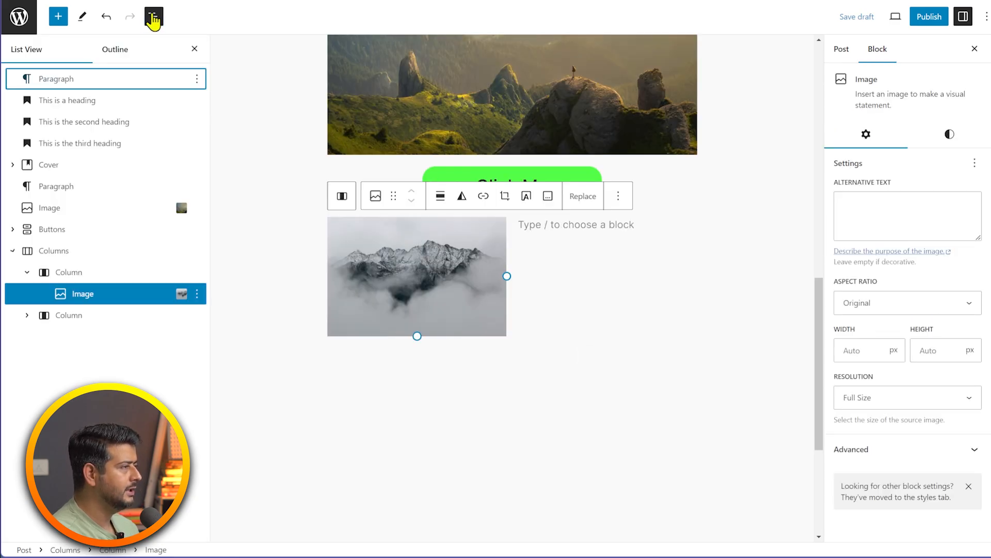
left_click(58, 252)
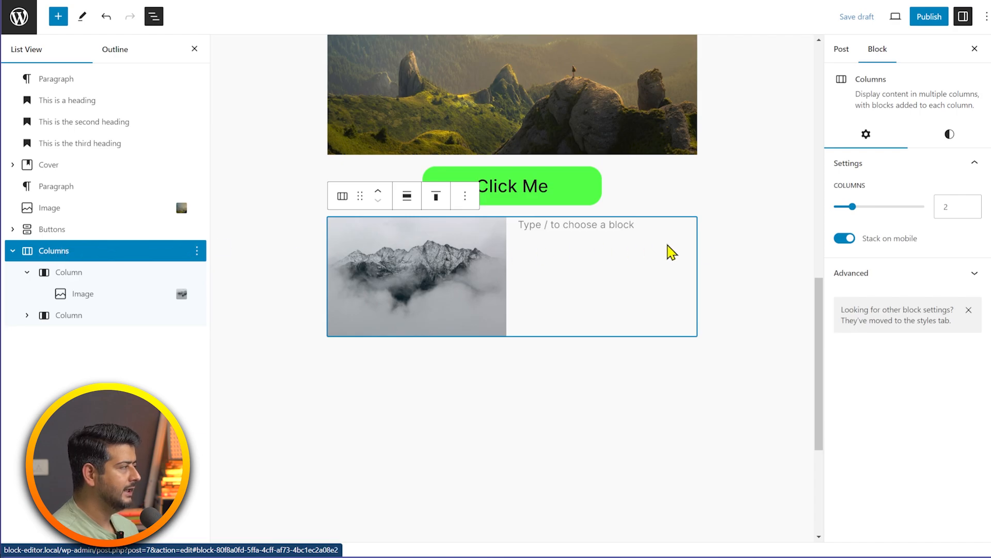
- Try higher column counts, such as 5, on the Columns block and set it back to 2
left_click(968, 205)
left_click(968, 204)
left_click(968, 204)
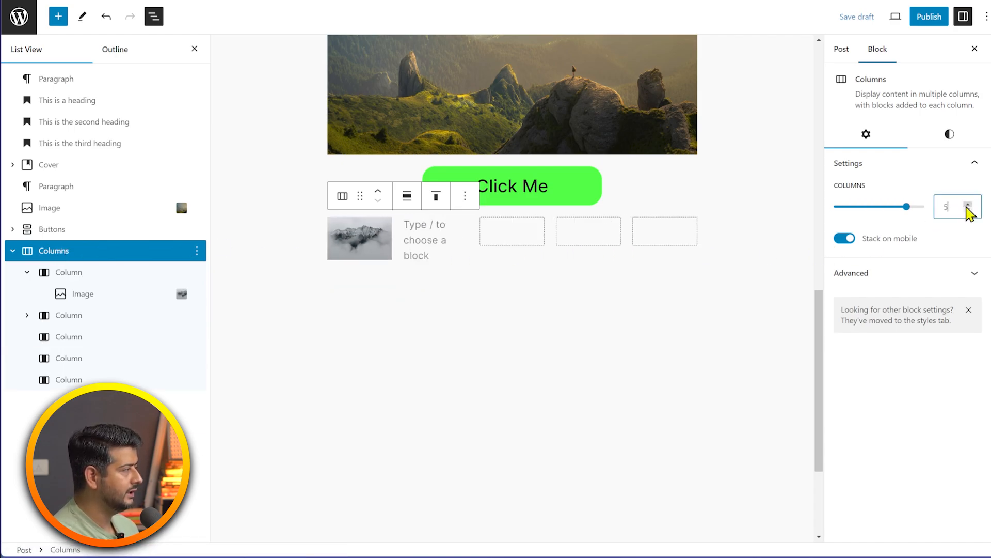
left_click(968, 204)
left_click(968, 209)
left_click(968, 209)
left_click(969, 209)
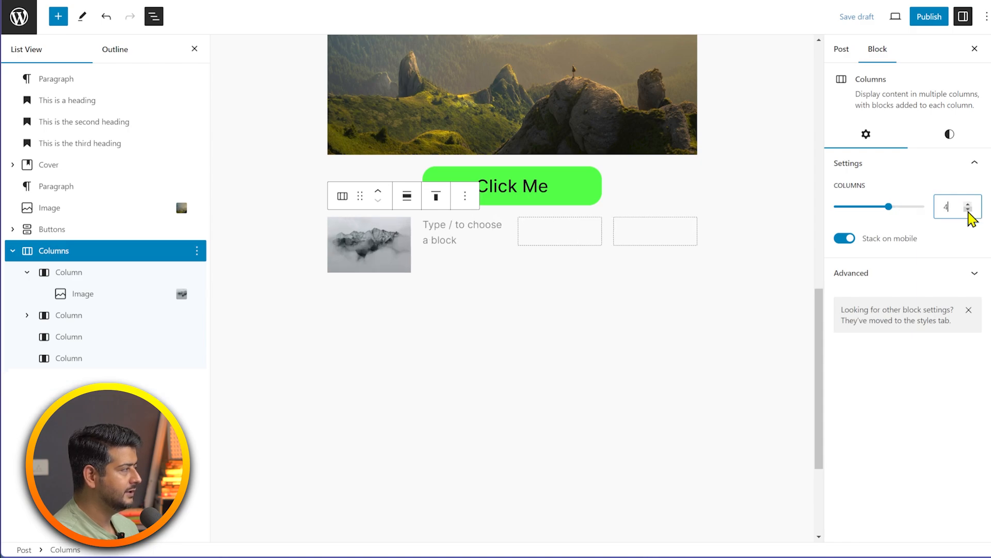
left_click(968, 209)
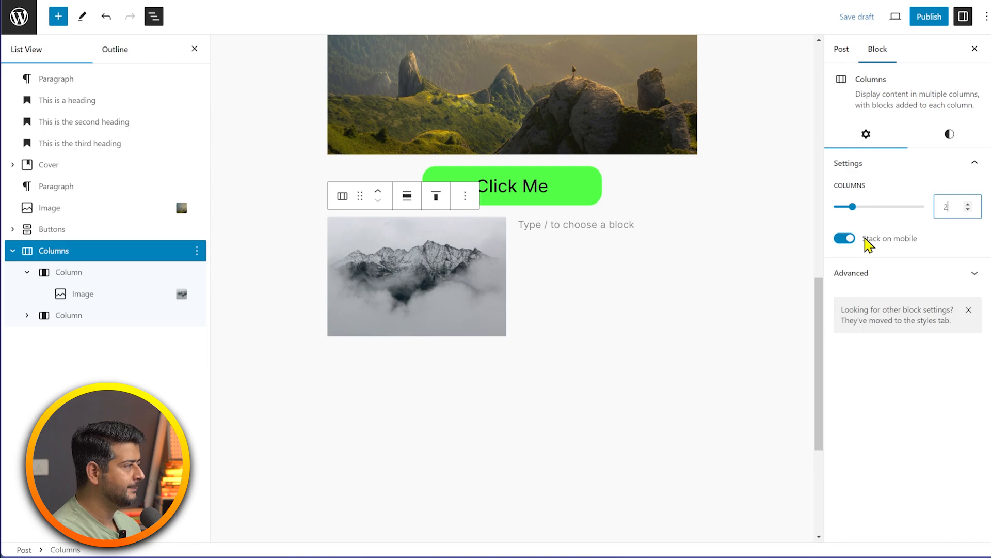
- Try the dark grey Contrast / Two (#636363) background on the Columns block and clear it again
left_click(948, 135)
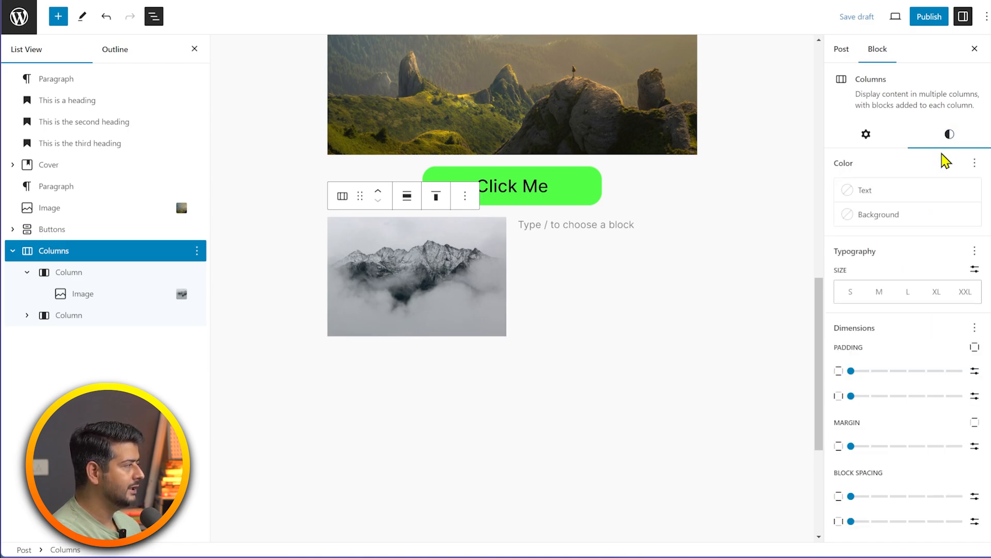
left_click(910, 218)
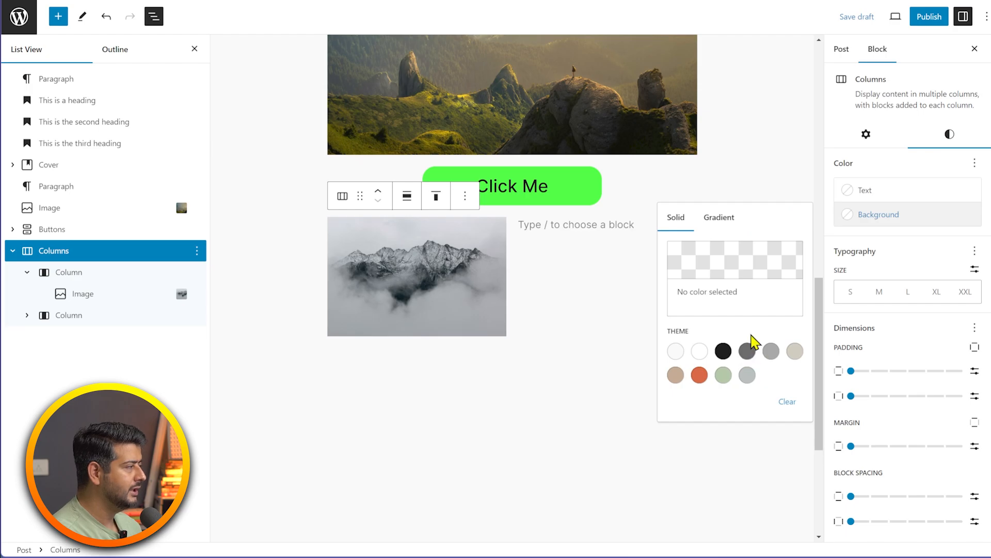
left_click(747, 352)
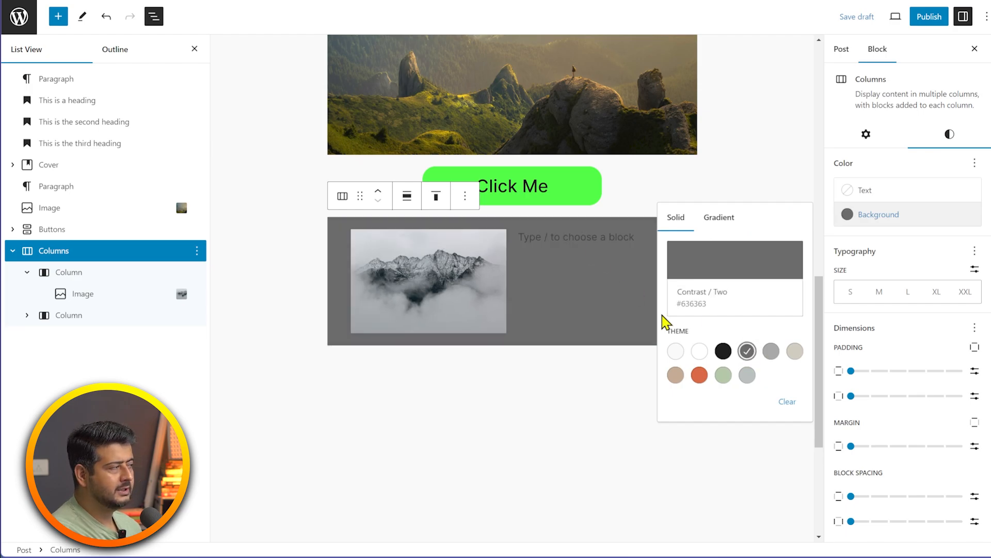
left_click(789, 404)
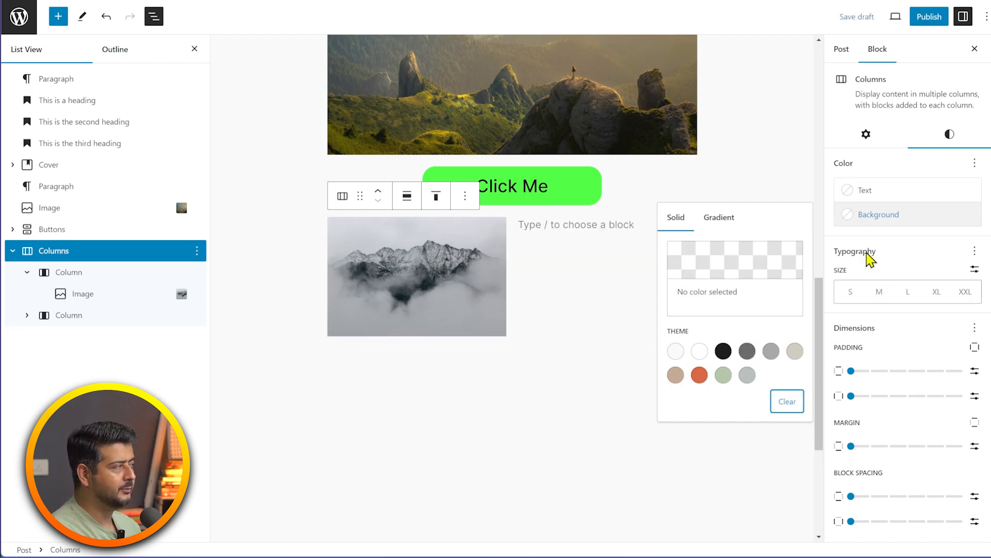
- Return to the Columns block's general settings and open its additional block options for review
left_click(866, 136)
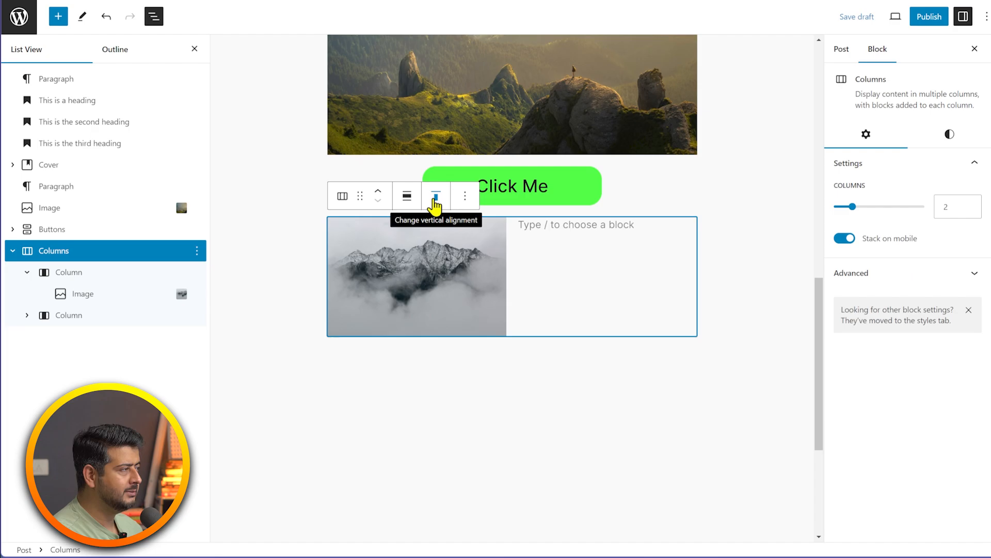
left_click(465, 204)
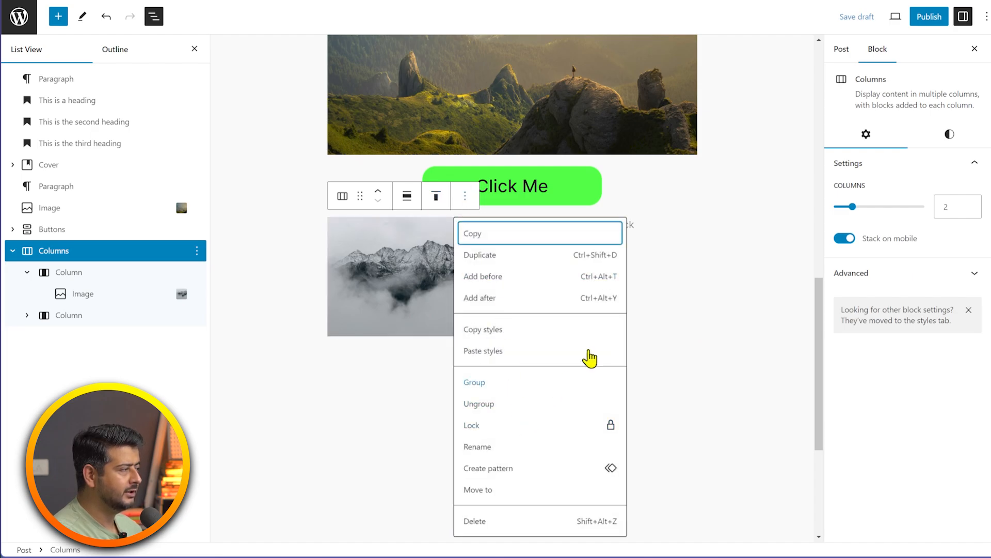
- Add a paragraph reading "Beautiful Grey Mountains" in the second column, beside the grey mountain image
left_click(713, 305)
left_click(581, 221)
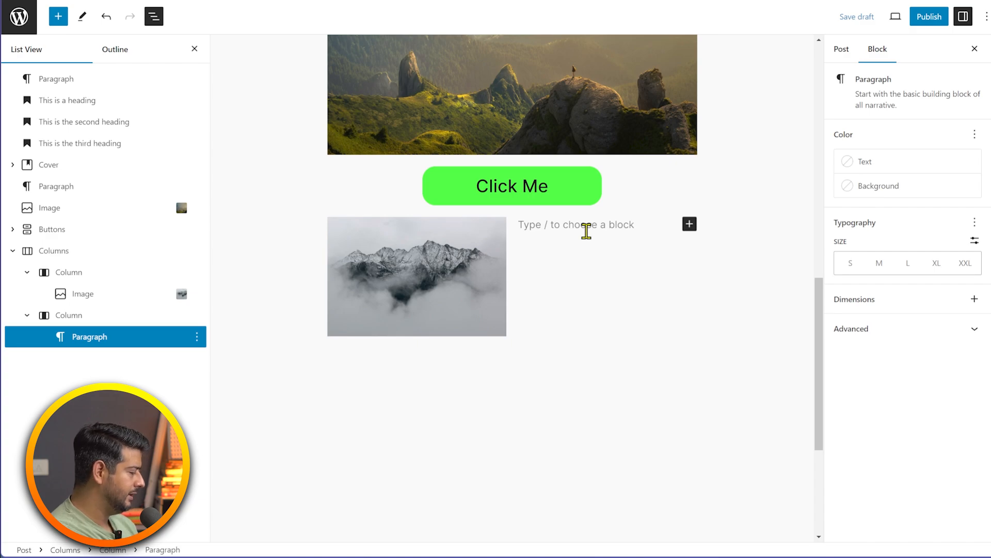
type("Beautiful Grey Moun")
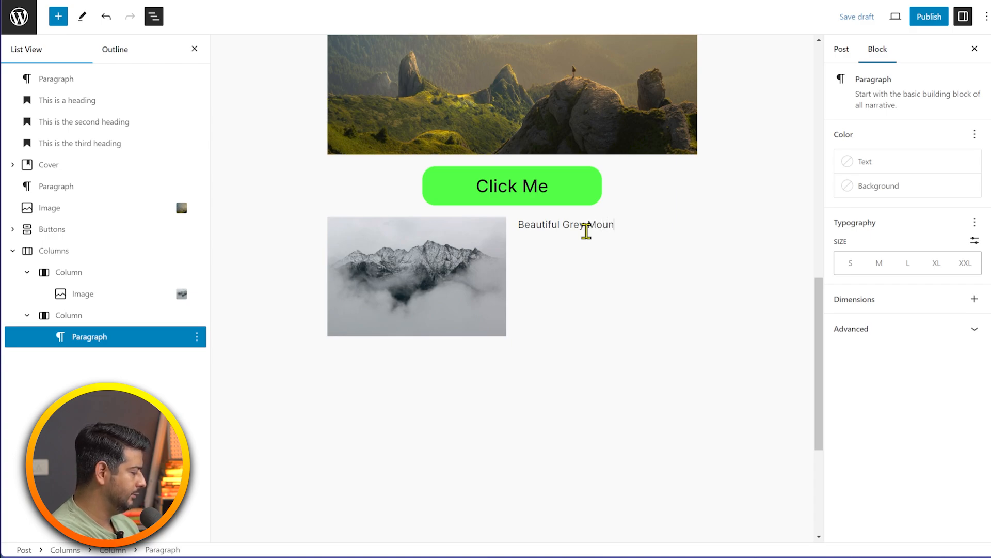
type("tains")
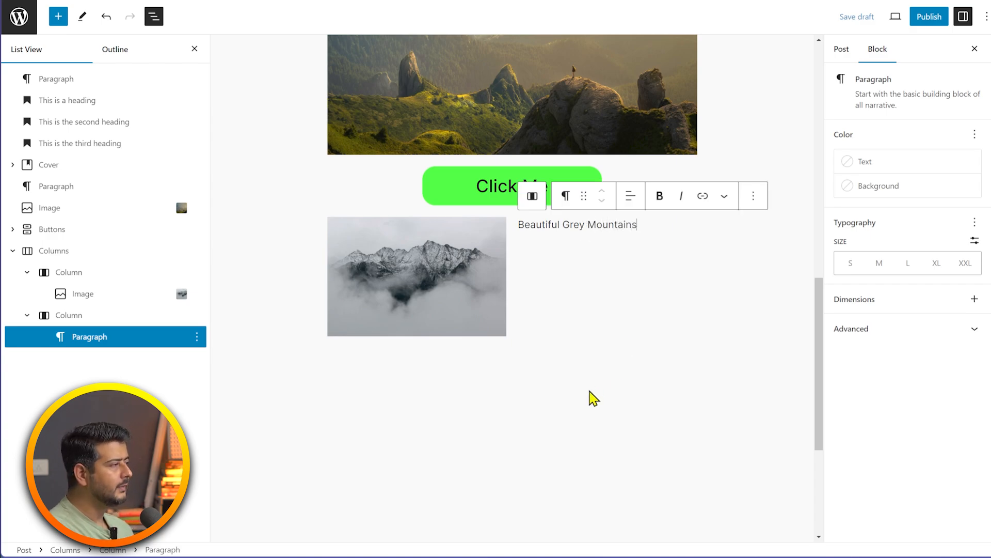
left_click(568, 412)
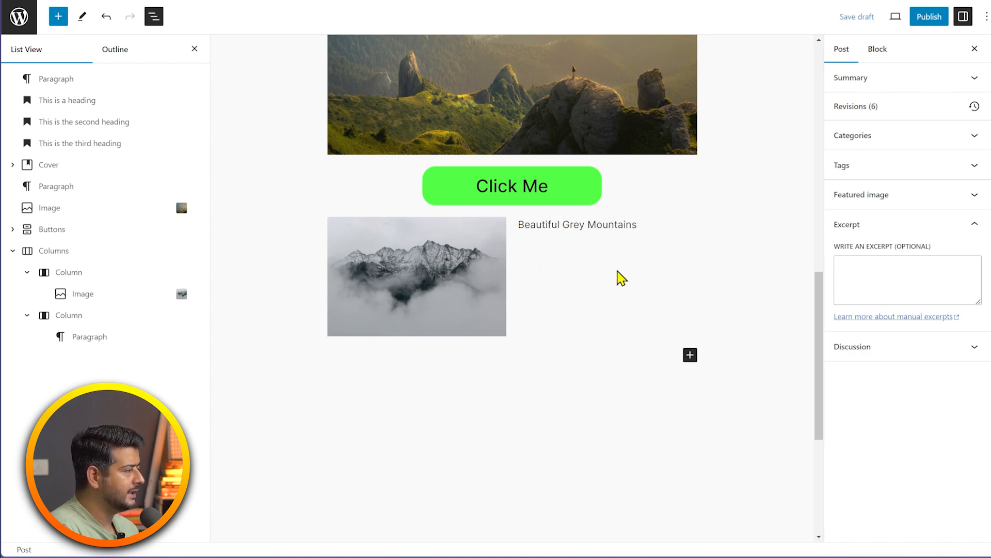
left_click(613, 225)
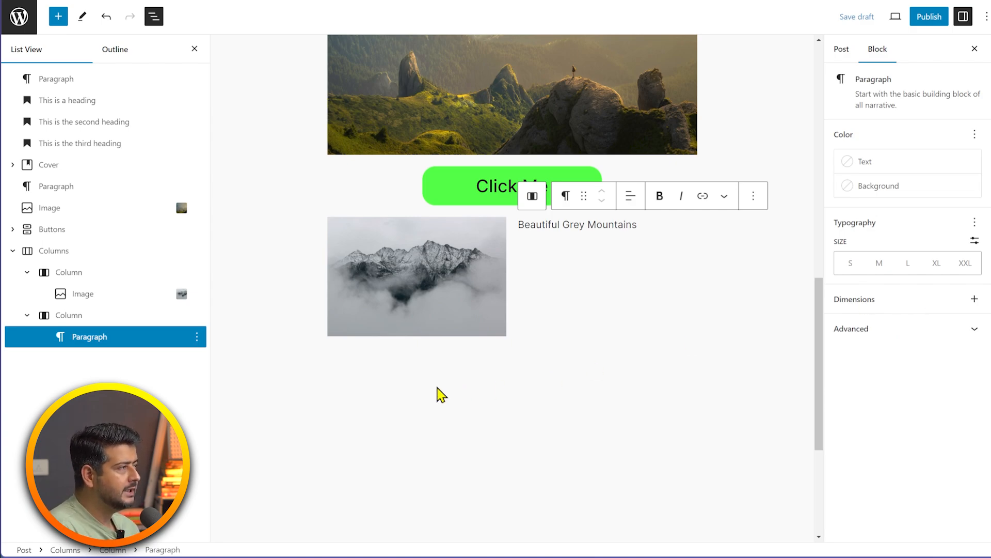
left_click(537, 281)
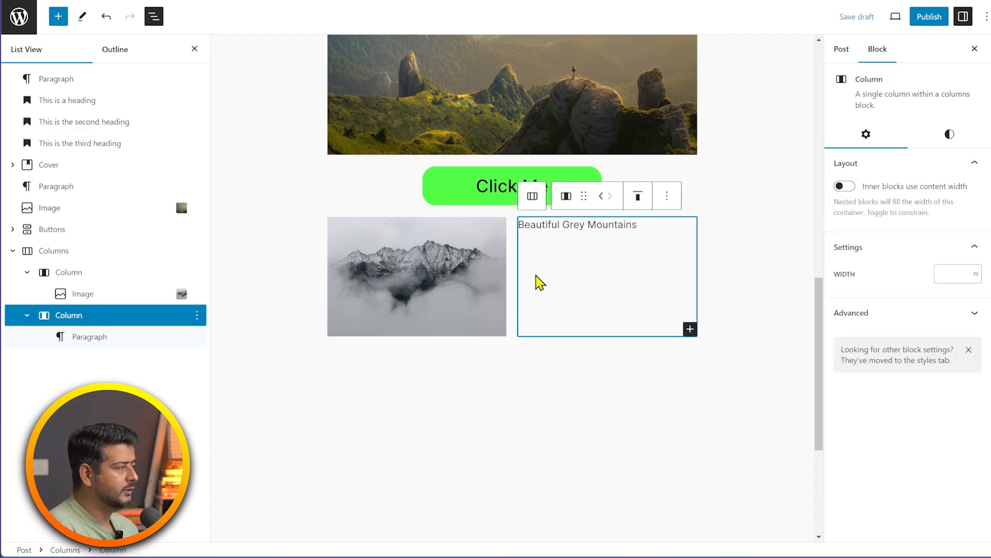
left_click(527, 397)
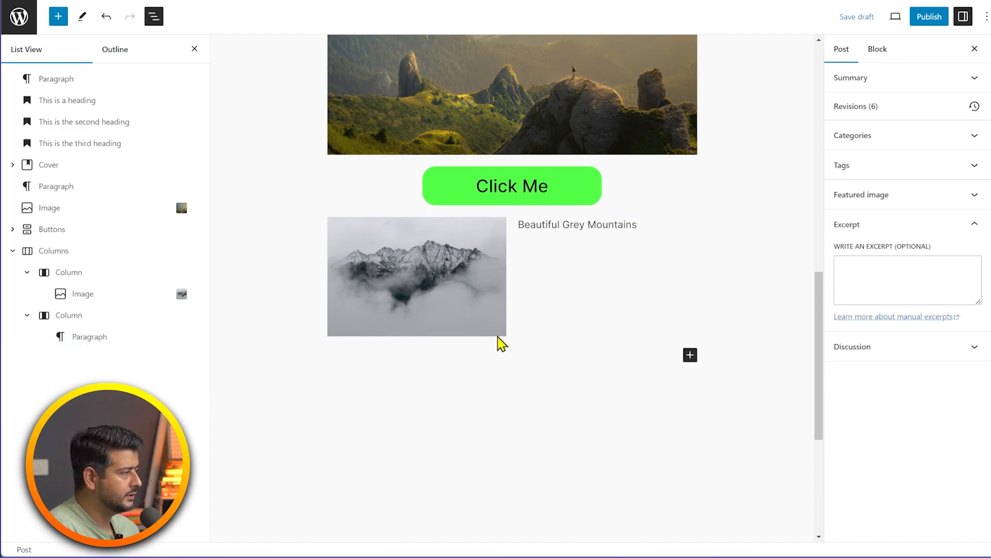
- Insert a Spacer block below the Columns block and set its height to 52 px
left_click(351, 356)
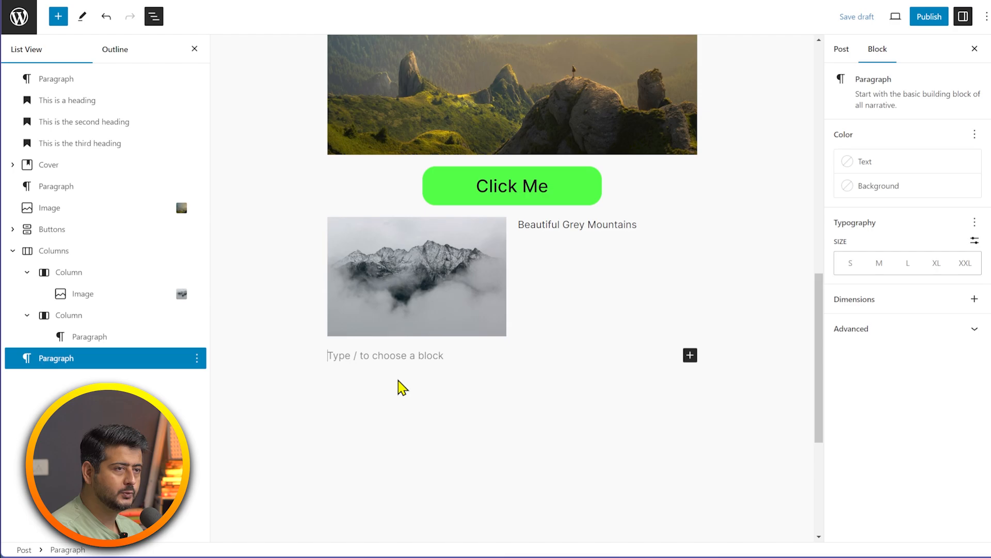
type("/spac")
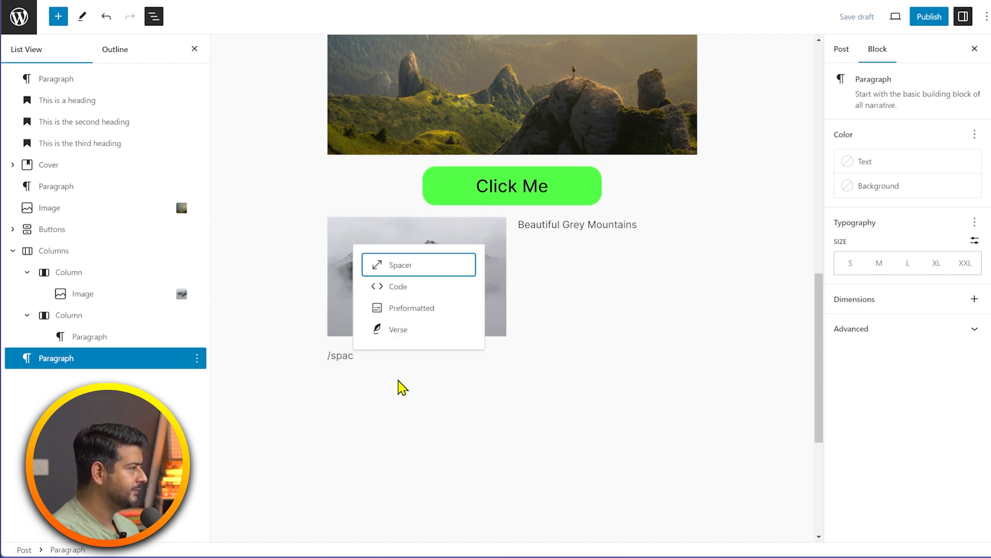
left_click(420, 271)
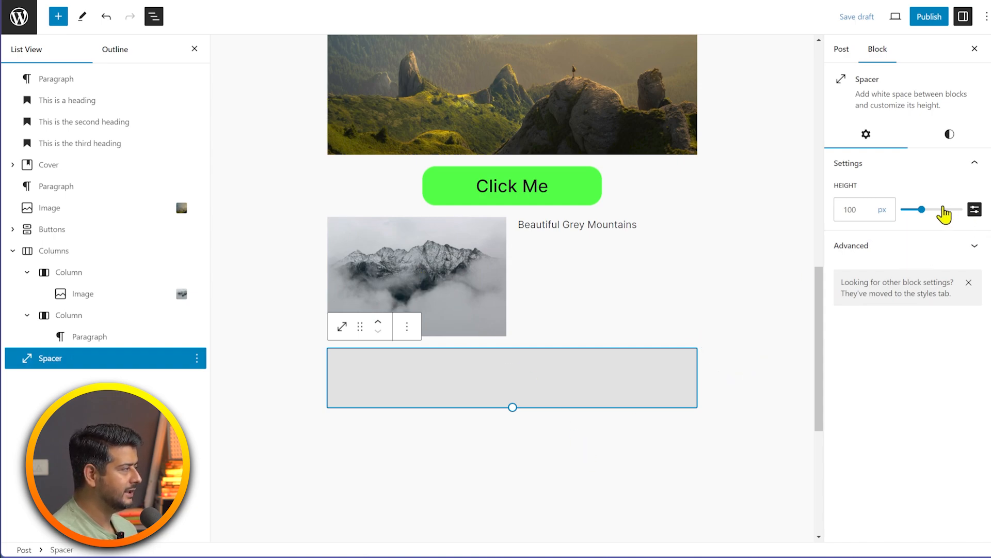
left_click_drag(922, 209, 912, 210)
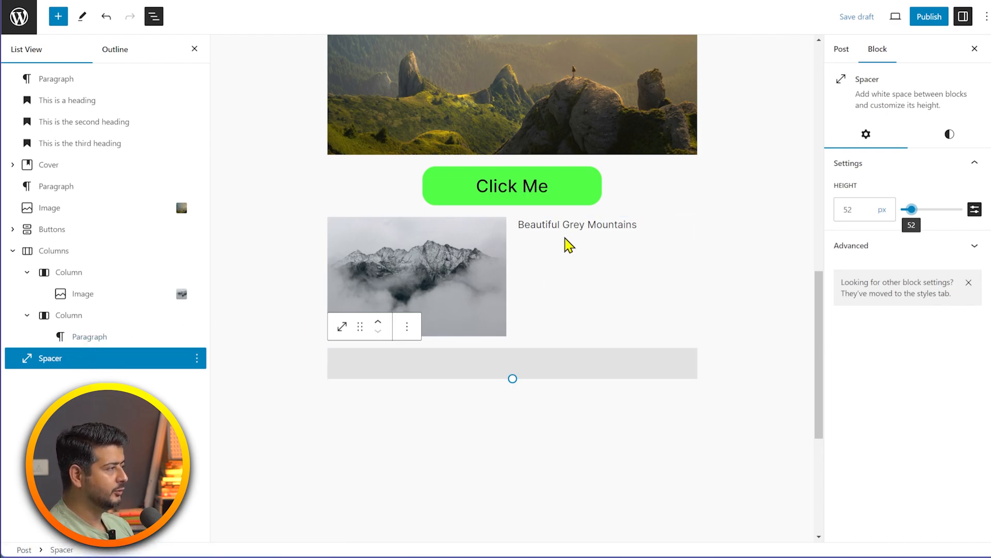
- Move the Spacer block into the second column, above the "Beautiful Grey Mountains" paragraph
left_click_drag(84, 358, 107, 334)
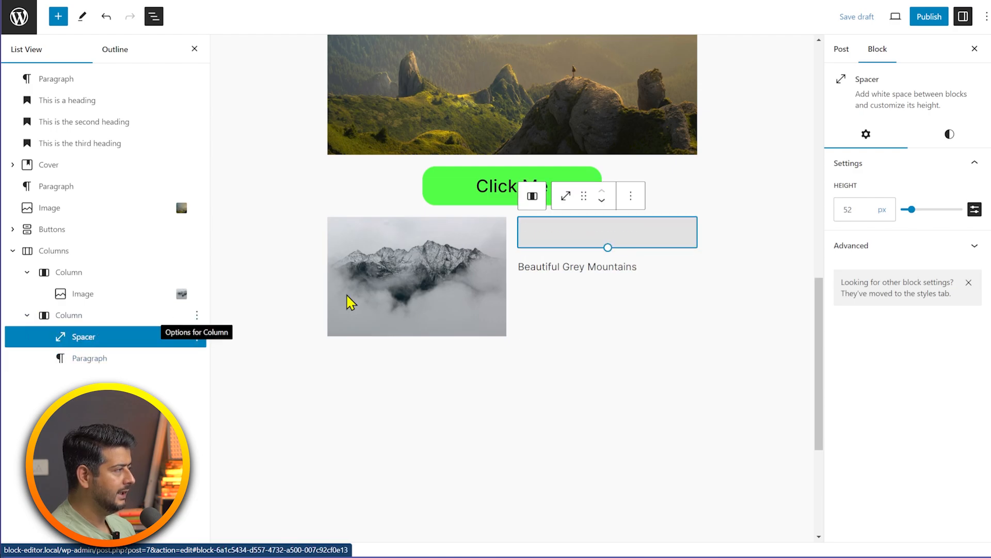
left_click(642, 436)
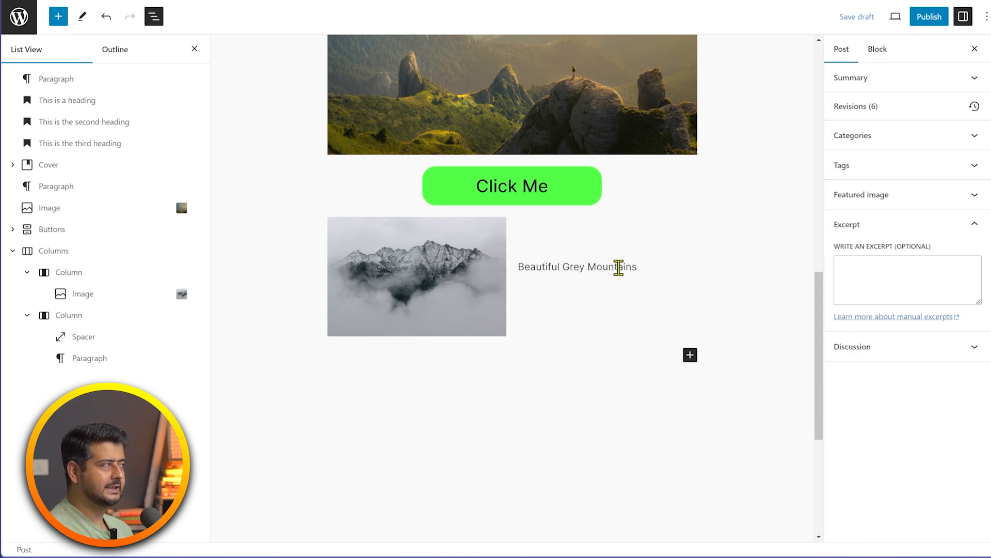
mouse_move(675, 215)
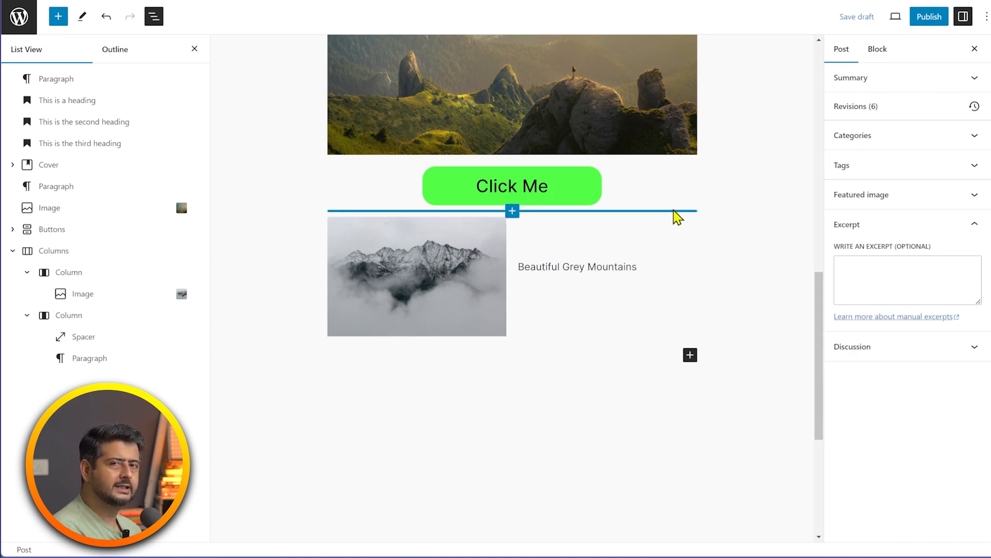
- Try the Spacer between the large landscape image and the Buttons block, and move it back above the second column's paragraph
scroll(524, 365, "up", 6)
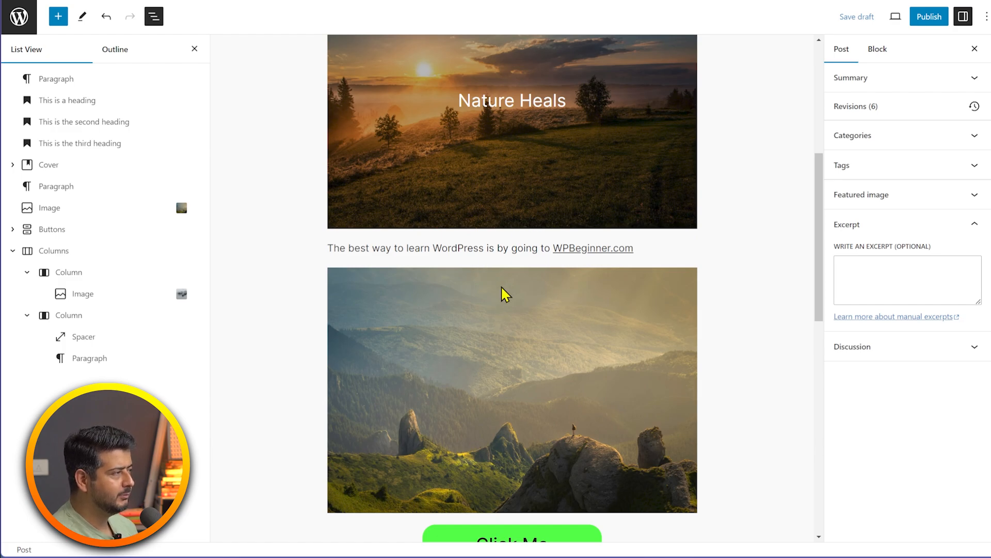
left_click_drag(82, 336, 73, 228)
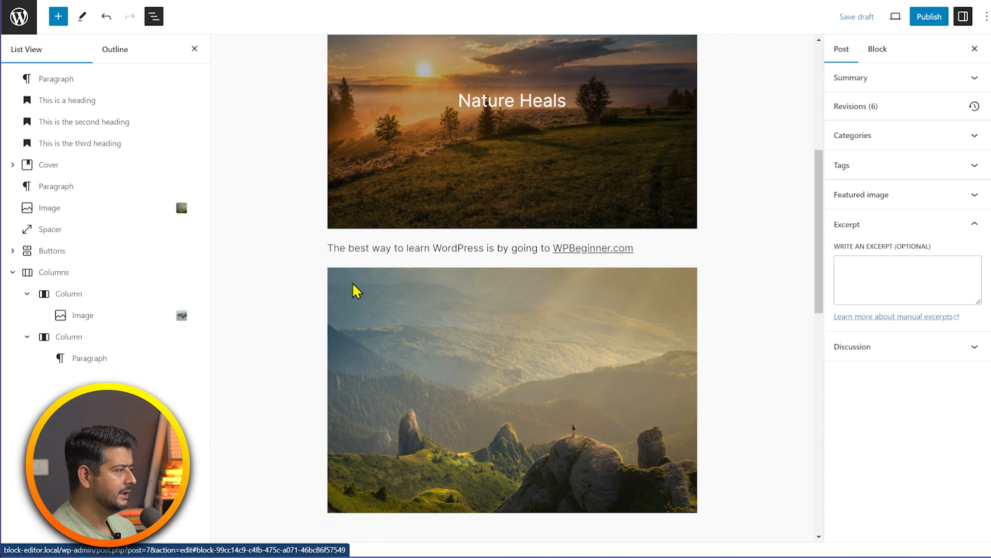
scroll(414, 387, "down", 2)
scroll(467, 442, "down", 1)
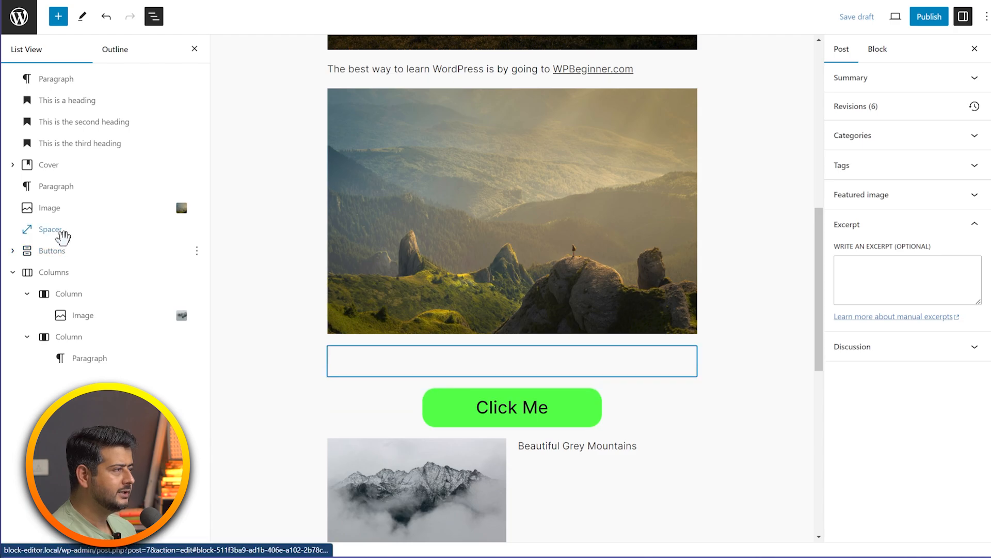
left_click_drag(62, 233, 98, 349)
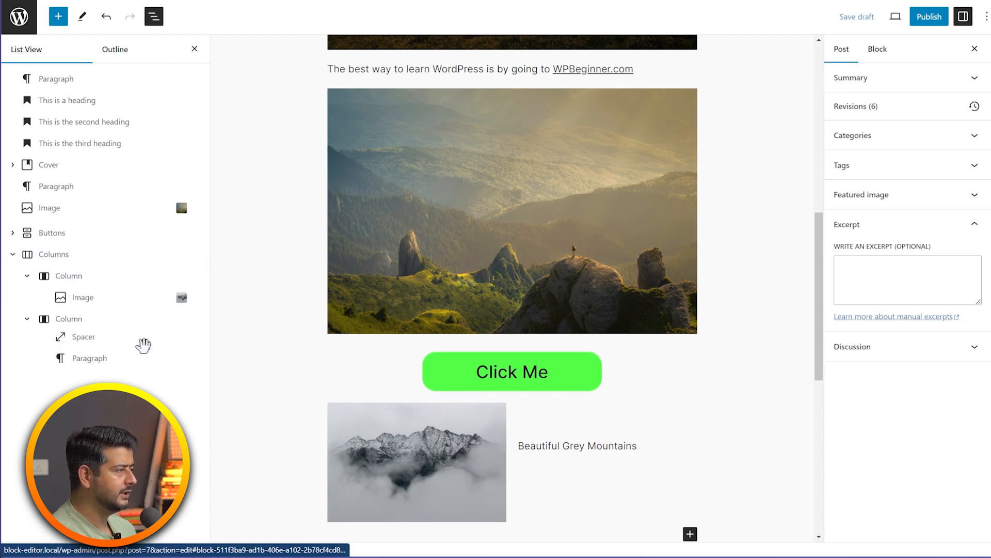
- Save the draft and check the text beside the grey mountain image on the refreshed front-end page
scroll(485, 376, "down", 3)
left_click(842, 20)
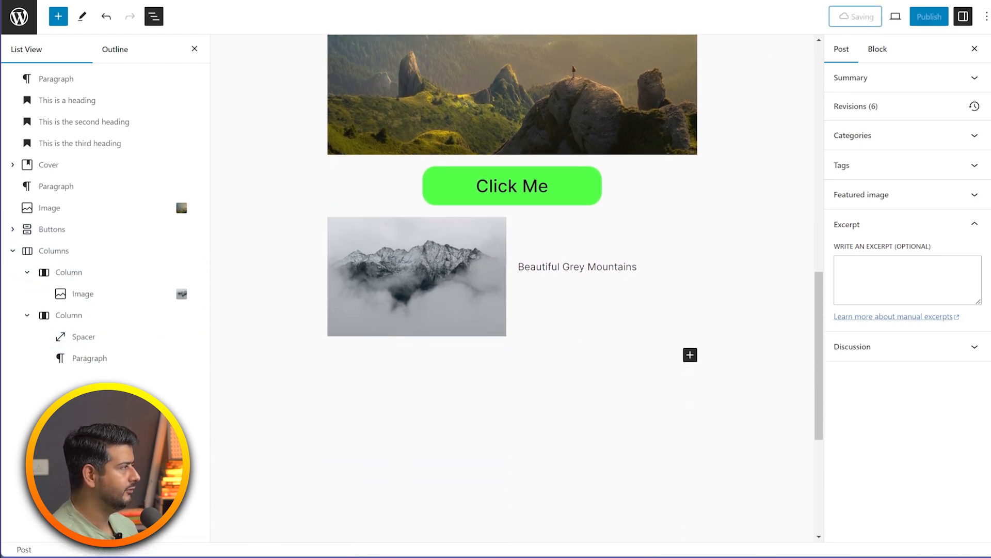
key("ctrl+Tab")
key("F5")
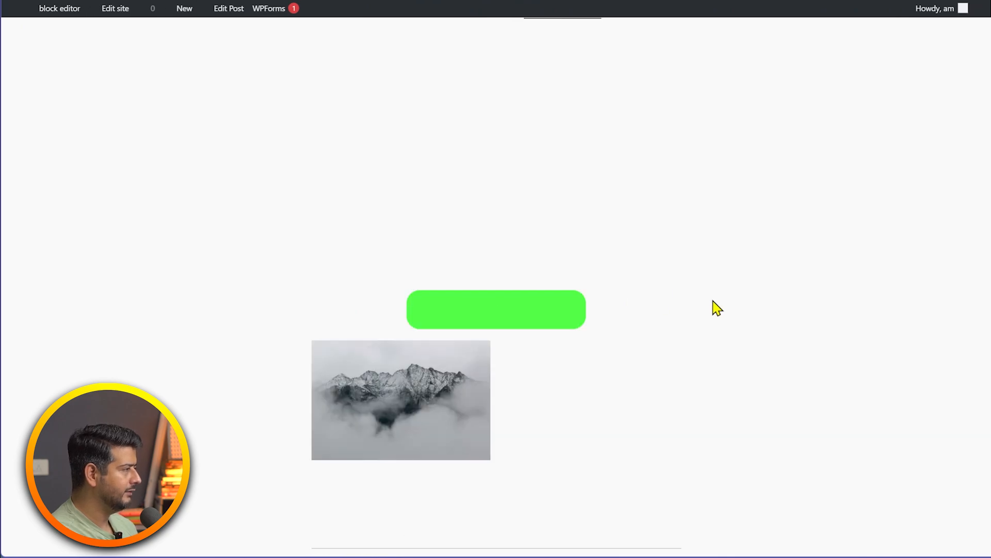
left_click_drag(504, 390, 642, 388)
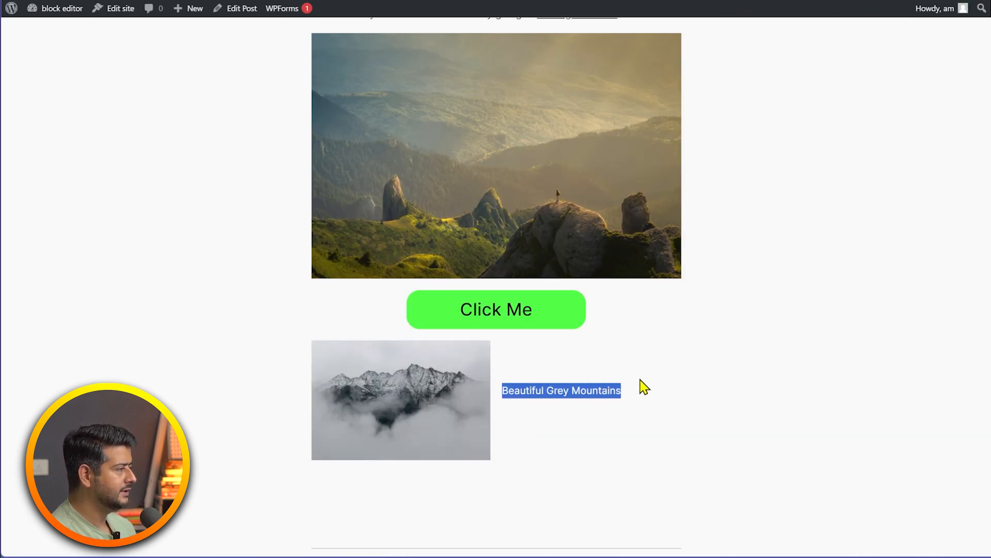
left_click(682, 389)
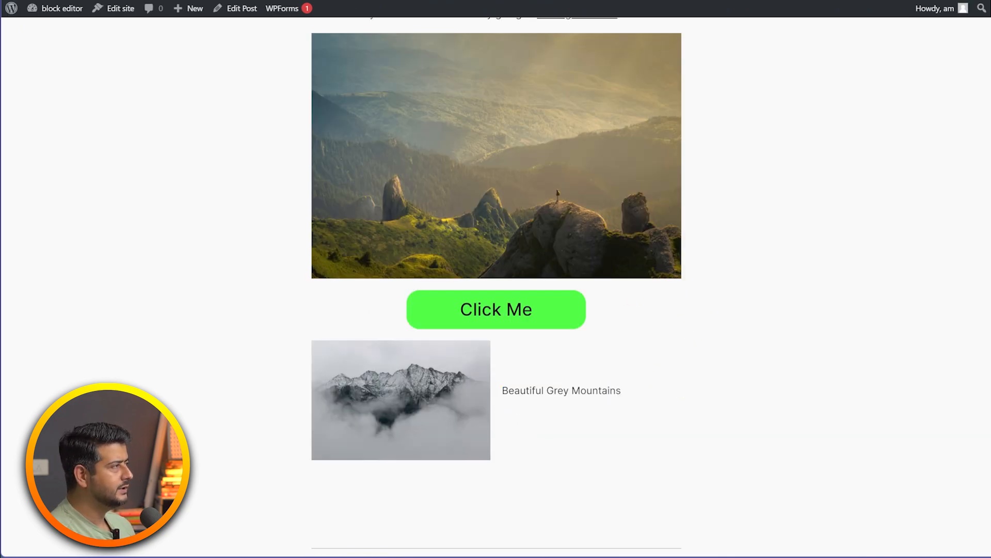
left_click(393, 1)
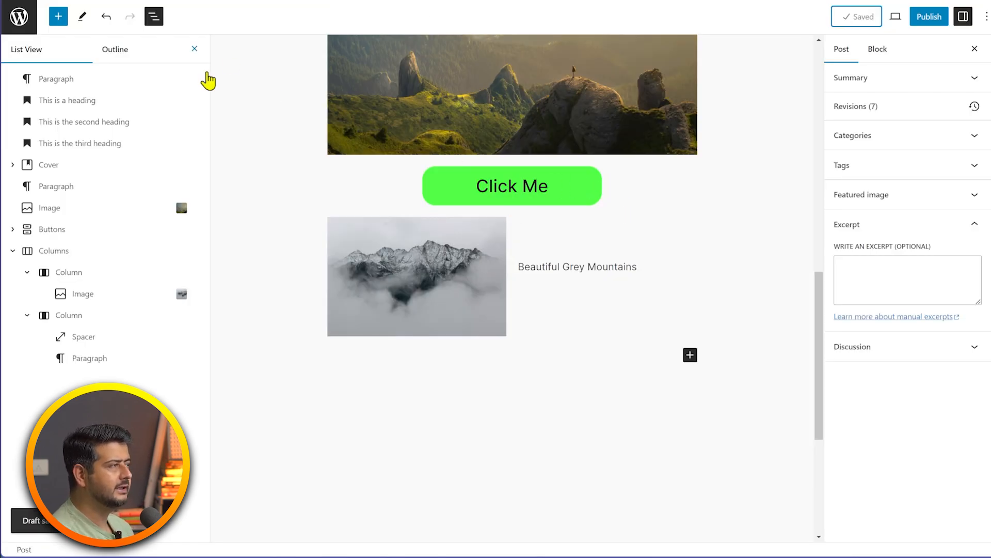
- Start an empty block below the Columns block and browse the full block library through its Design section
left_click(362, 362)
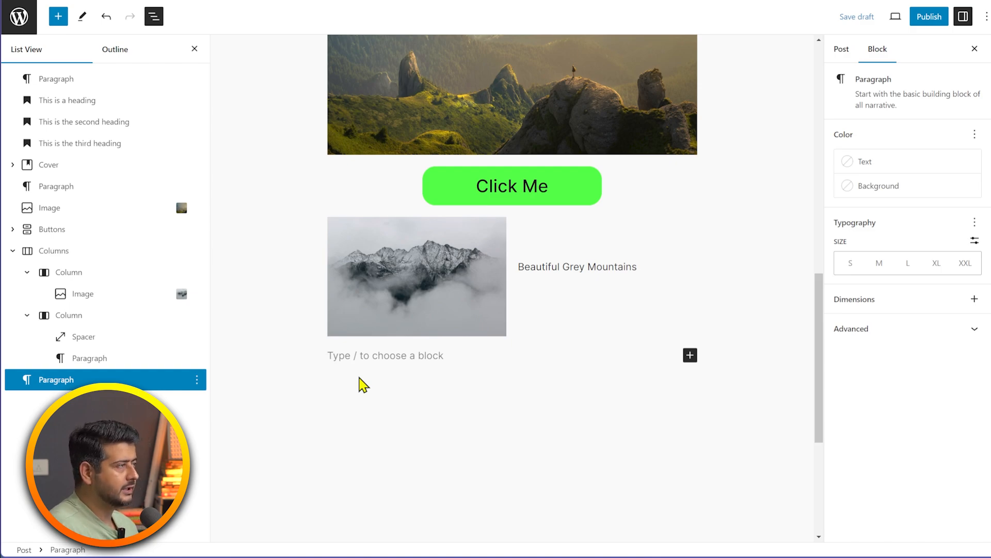
left_click(195, 49)
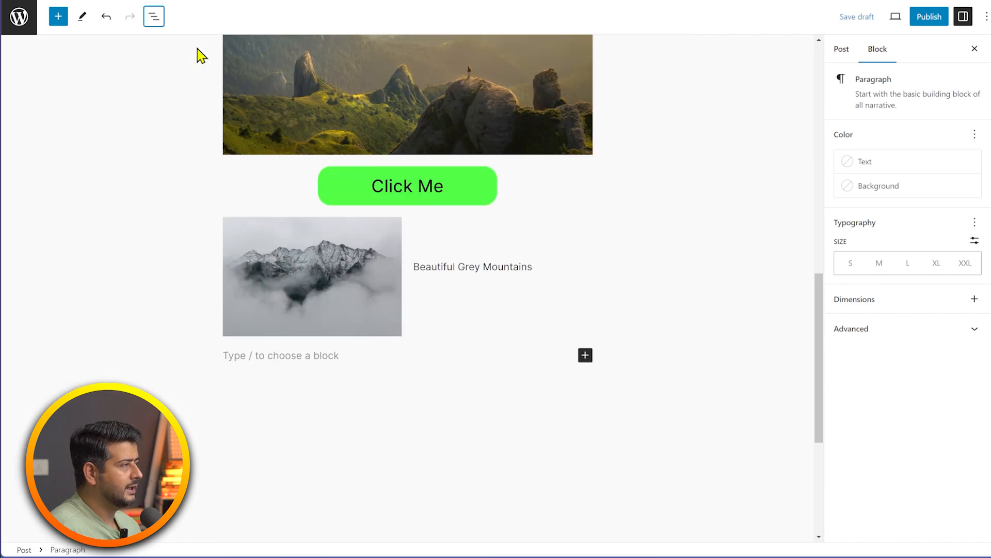
left_click(59, 18)
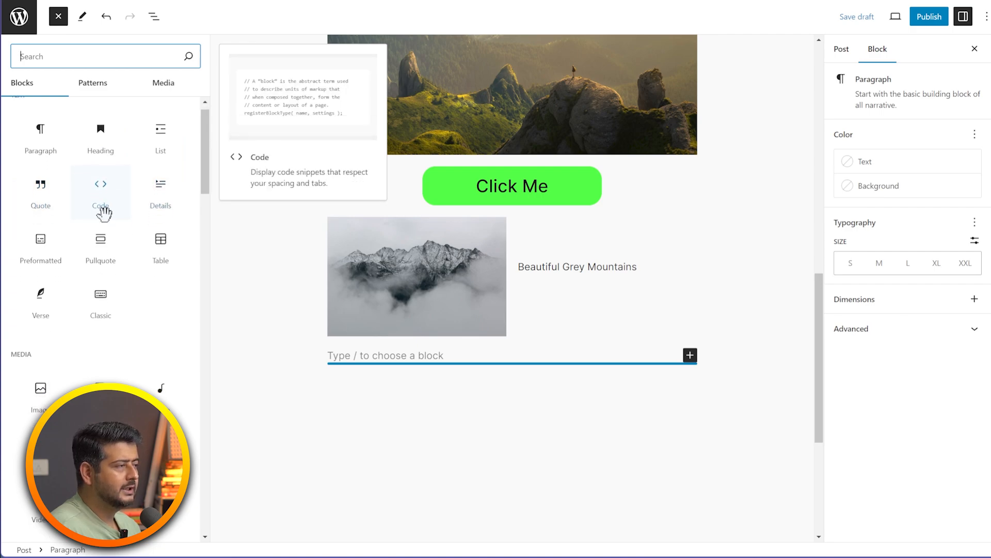
scroll(103, 220, "down", 2)
scroll(105, 222, "down", 3)
scroll(104, 221, "down", 1)
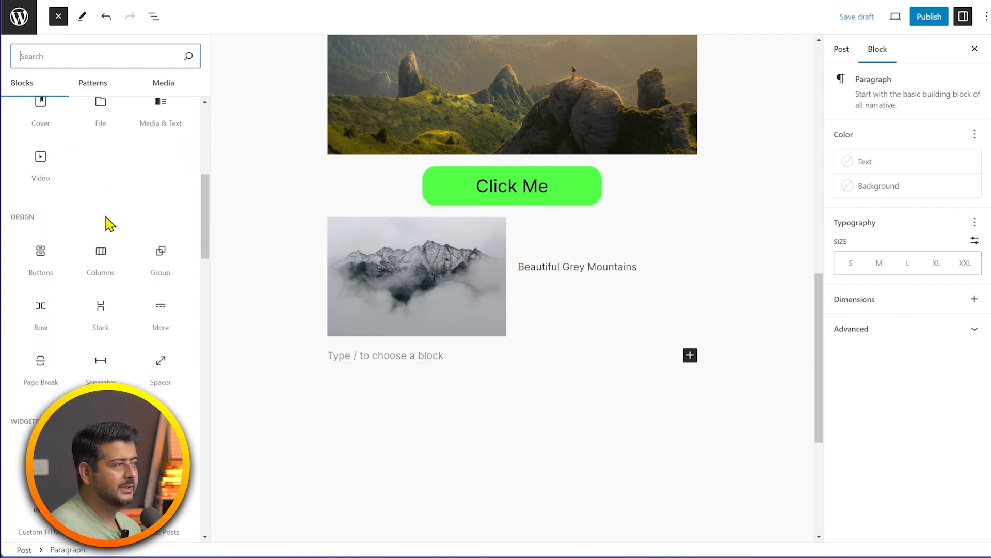
scroll(106, 177, "down", 1)
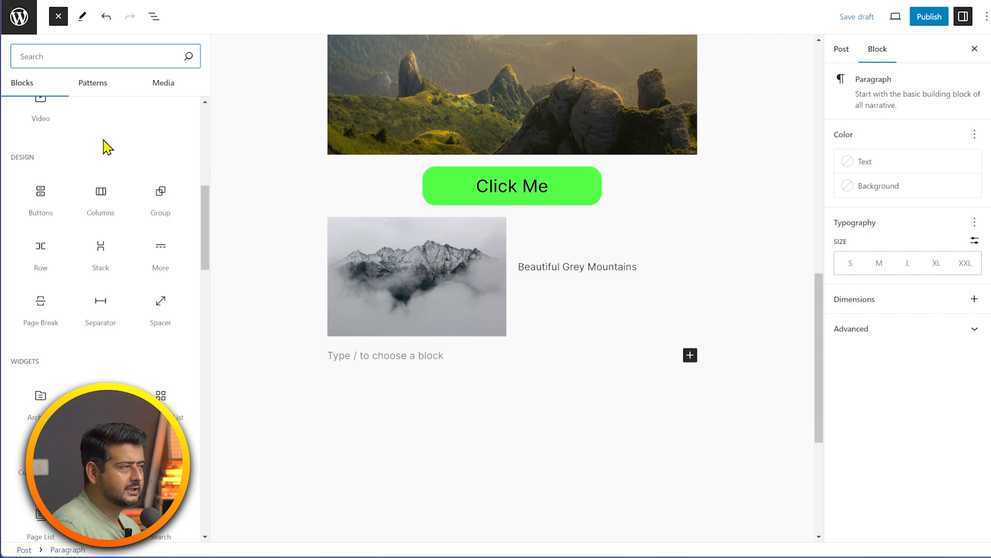
left_click(388, 361)
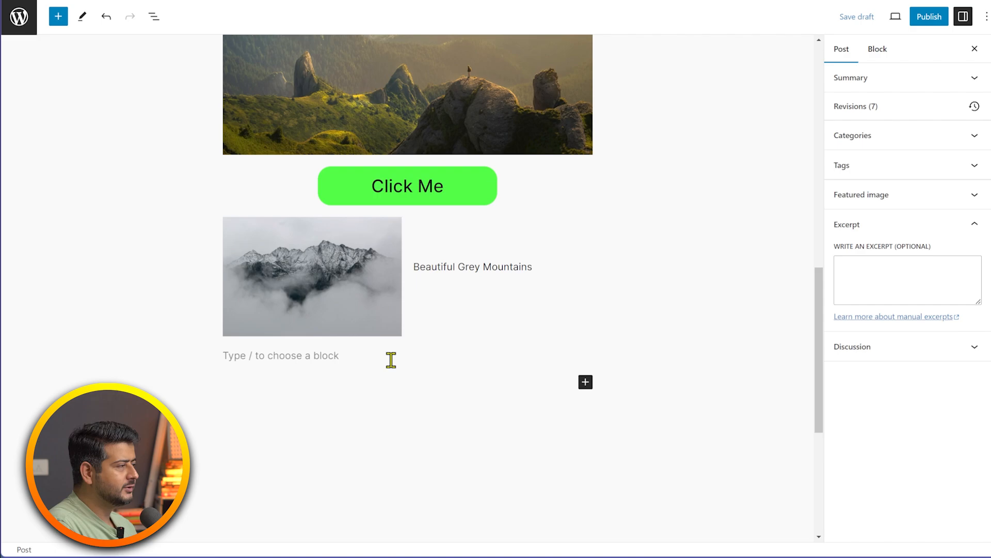
- Insert a table with 4 columns and 5 rows in the empty block below the Columns block
left_click(340, 354)
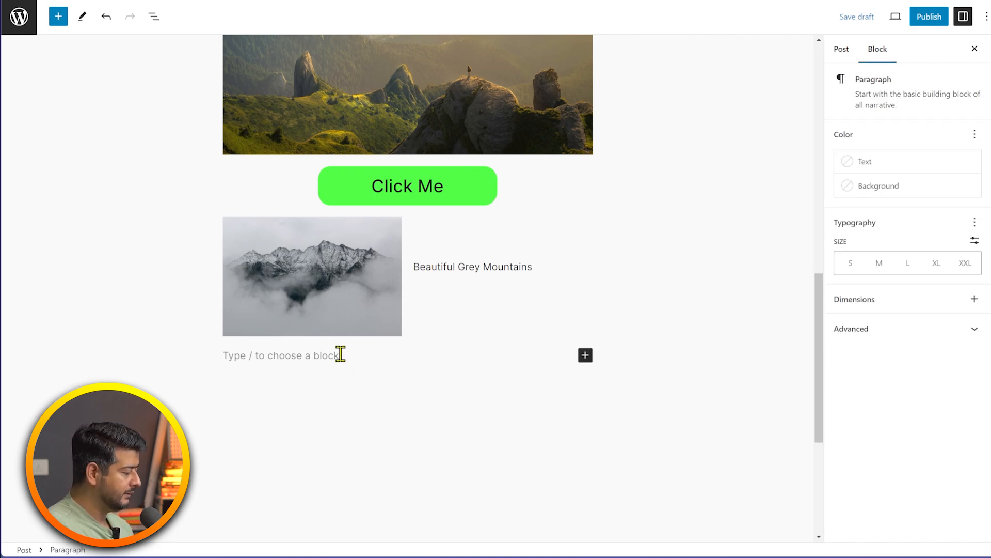
type("/ta")
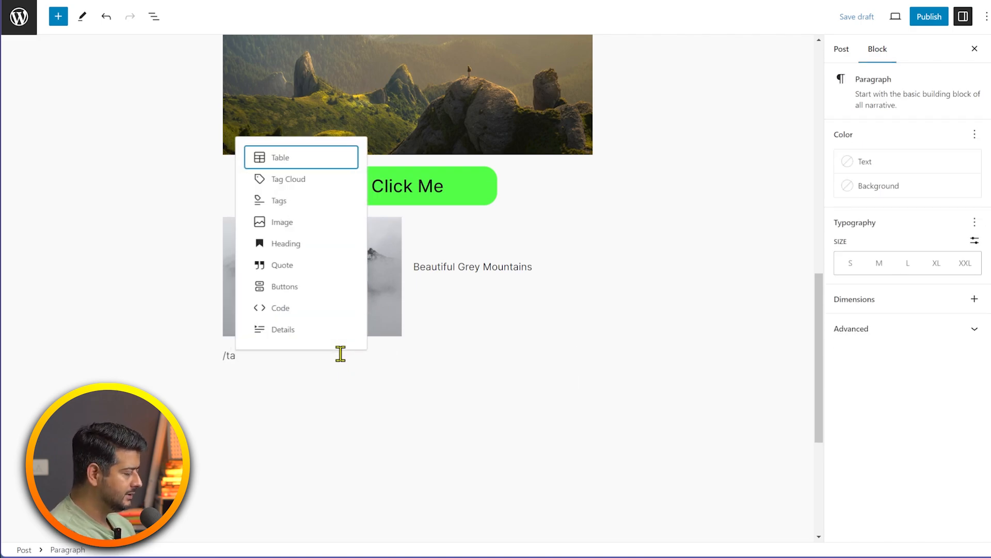
type("b")
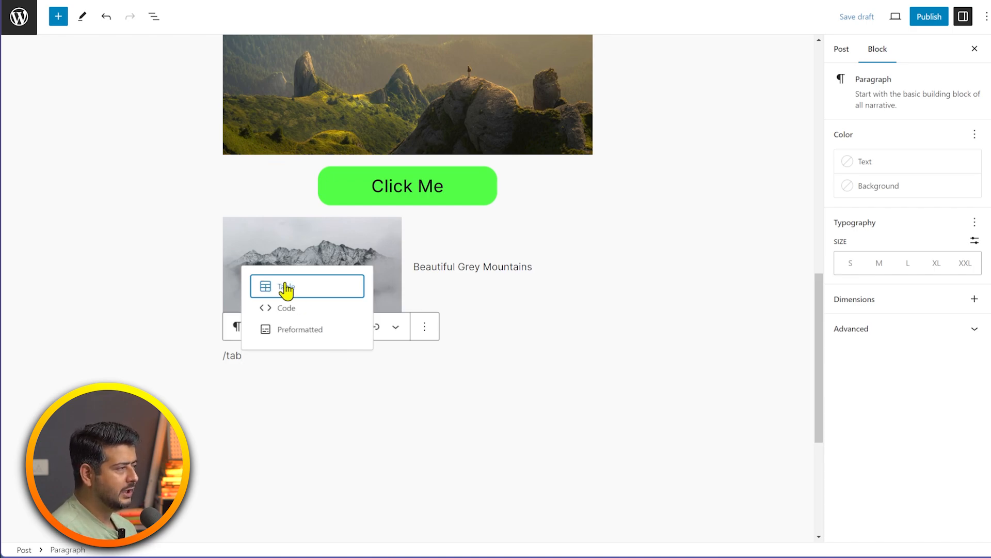
left_click(321, 293)
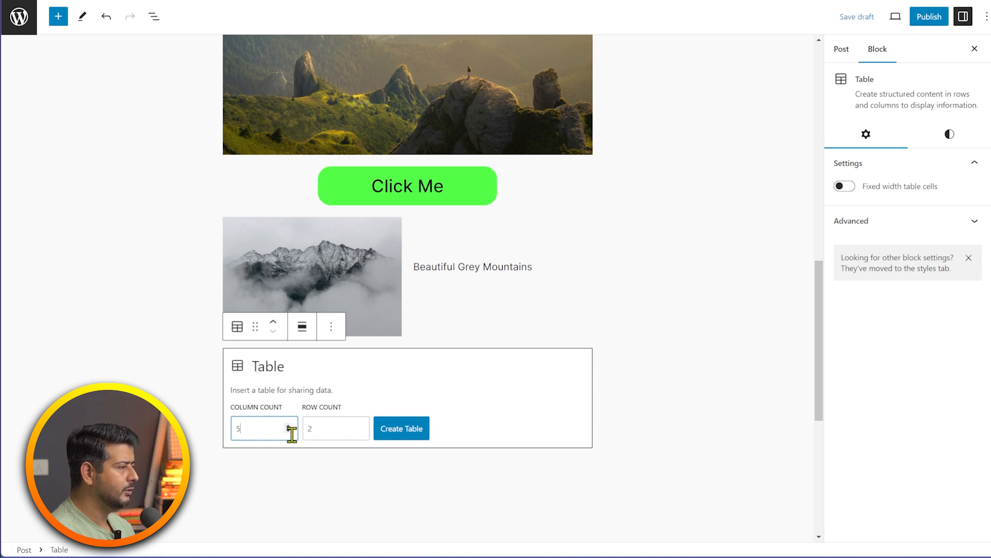
left_click(360, 425)
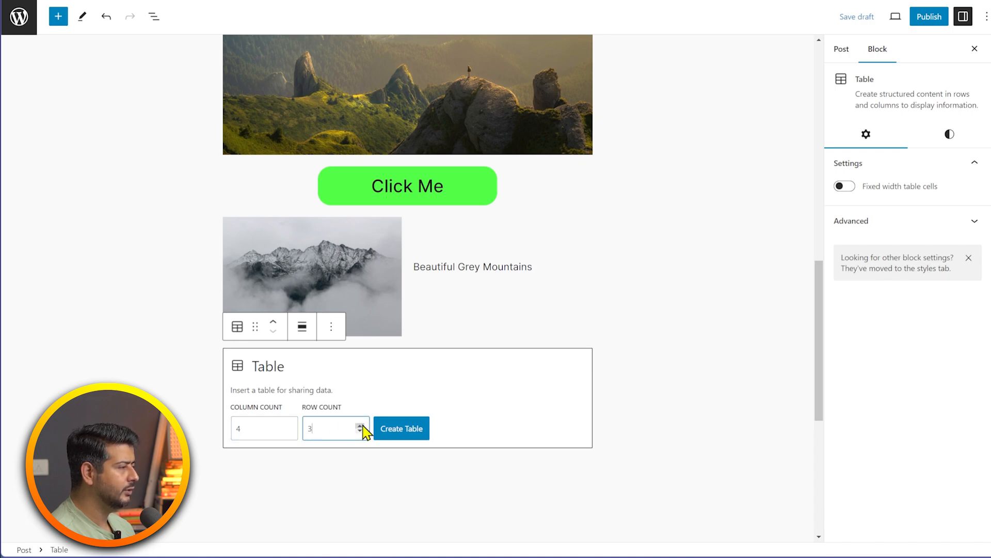
left_click(416, 429)
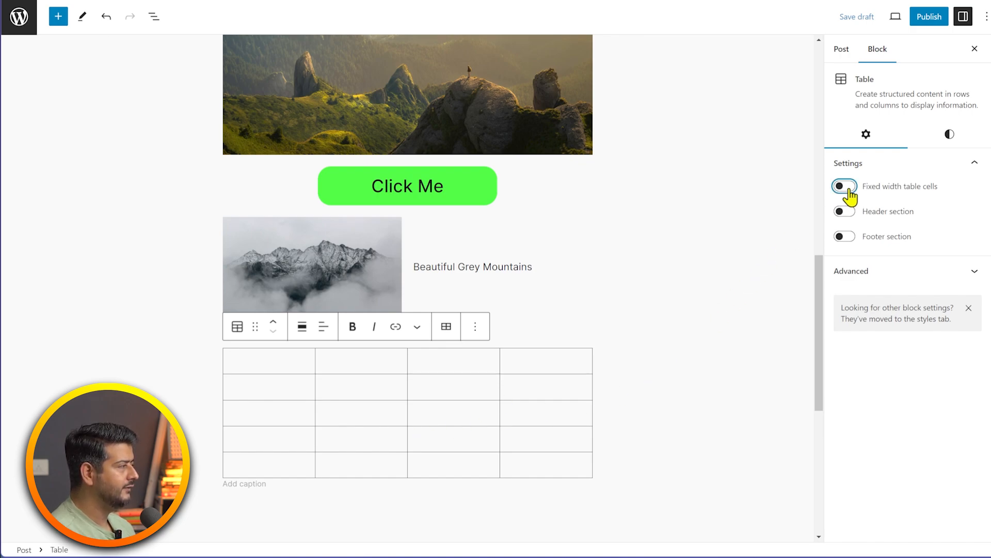
- Turn on the table's header section, and try the footer section before turning it off again
left_click(845, 211)
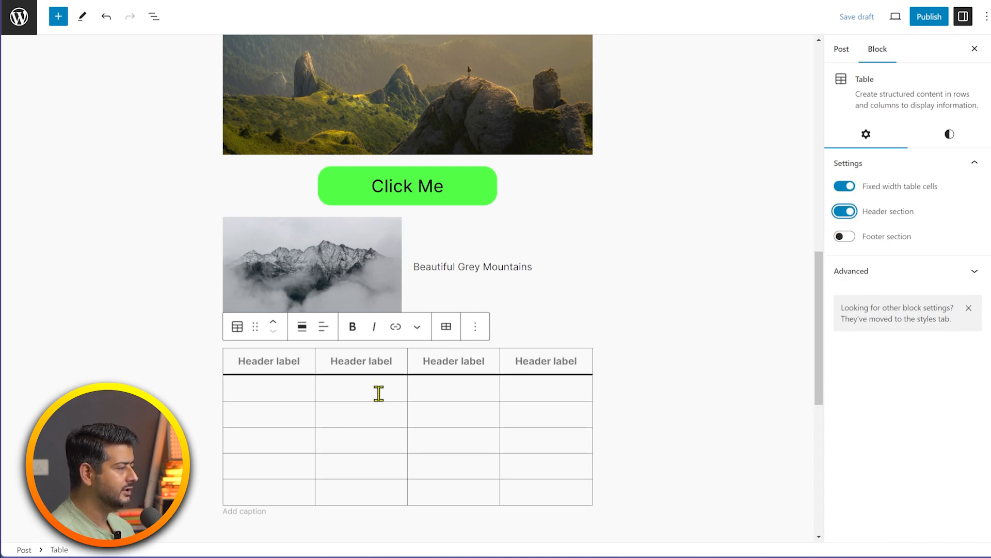
left_click(846, 237)
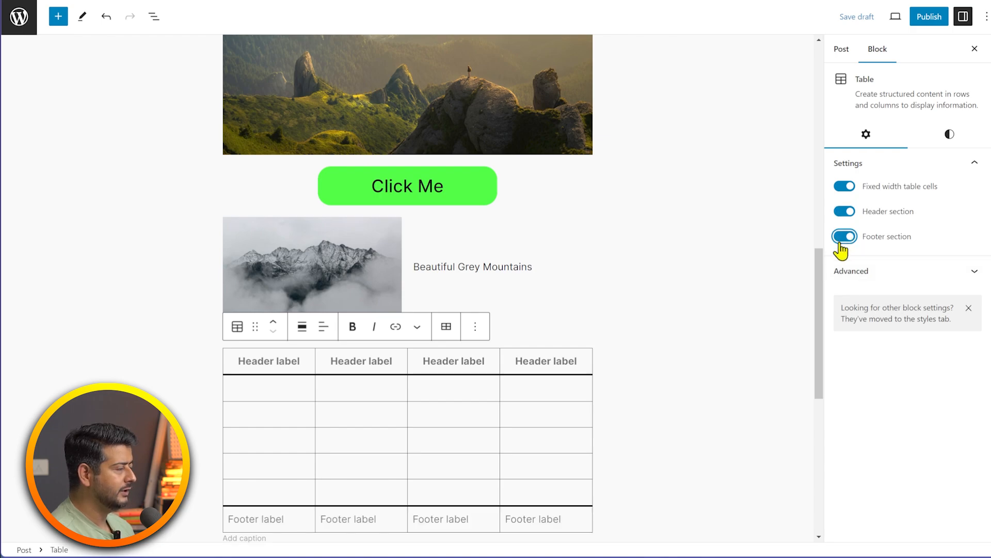
scroll(624, 369, "down", 1)
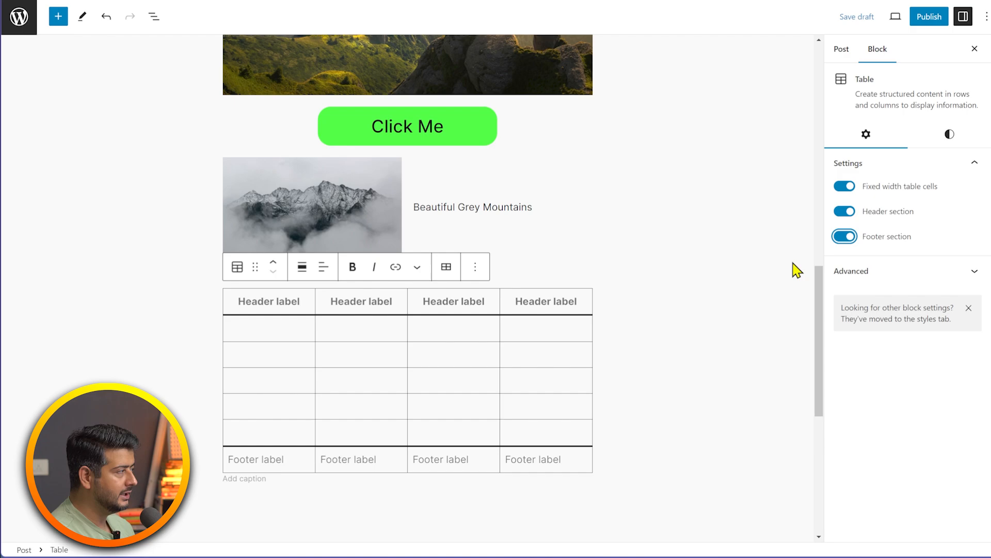
left_click(843, 236)
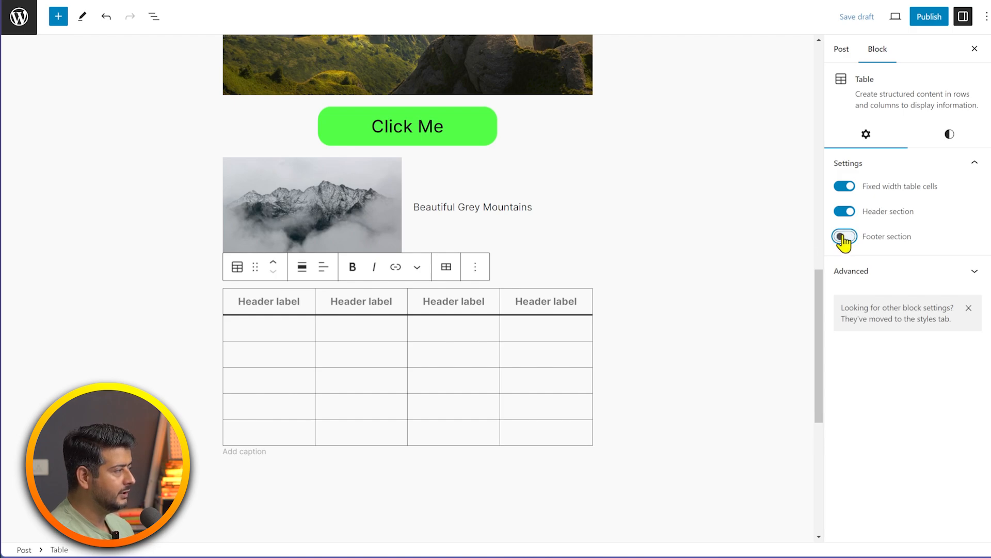
- Turn off fixed width table cells and apply the Stripes style to the table
left_click(845, 187)
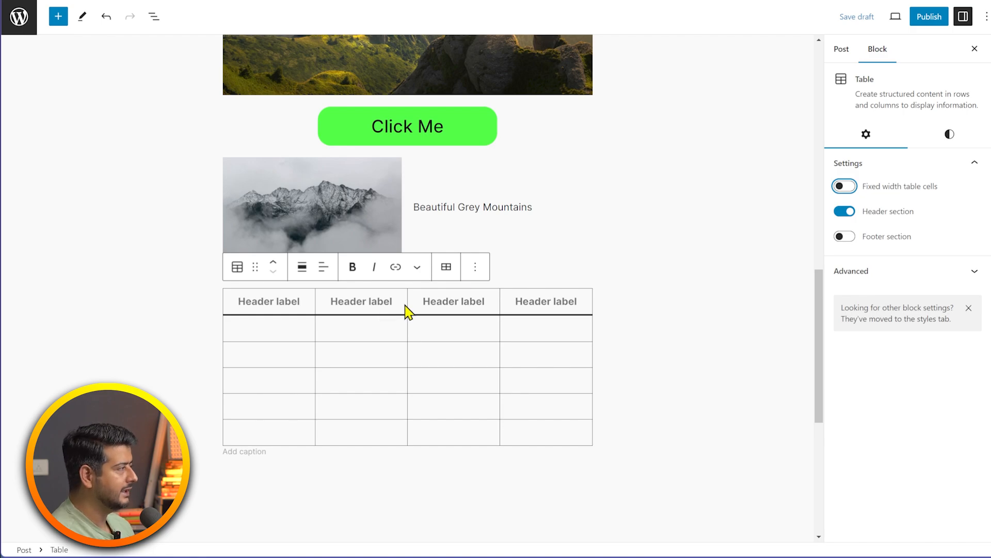
left_click(950, 135)
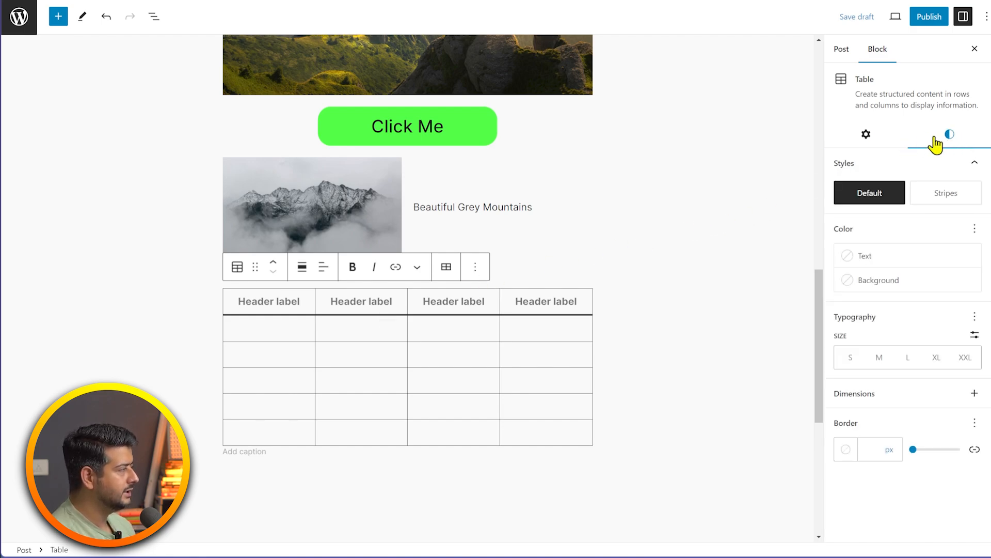
left_click(943, 196)
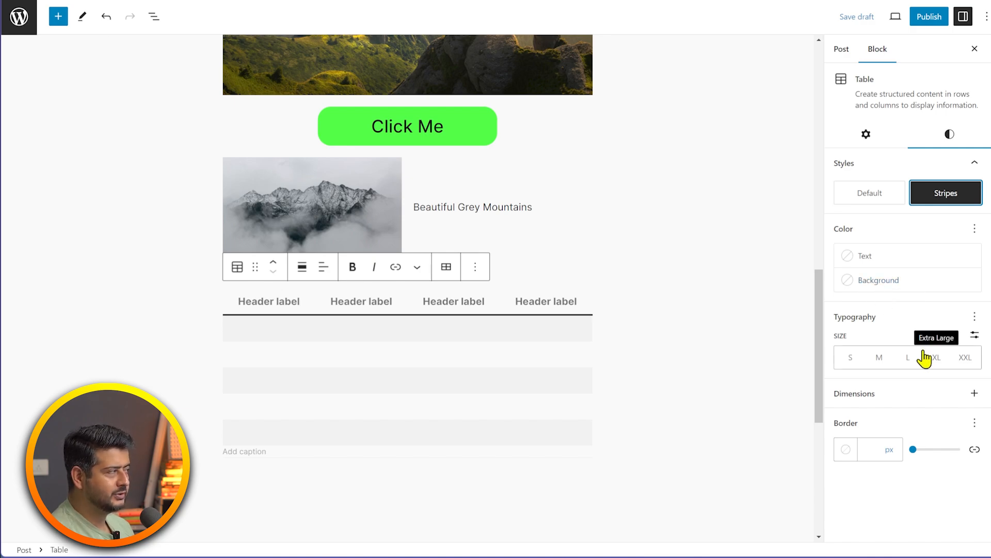
- Label the first three table header cells Costs, Revenue and Capex
left_click(267, 330)
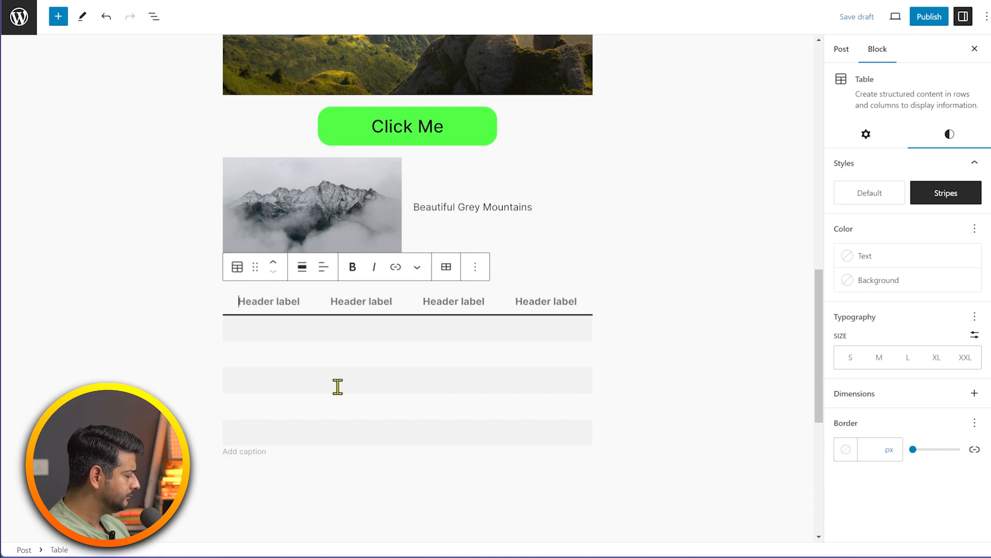
type("Costs")
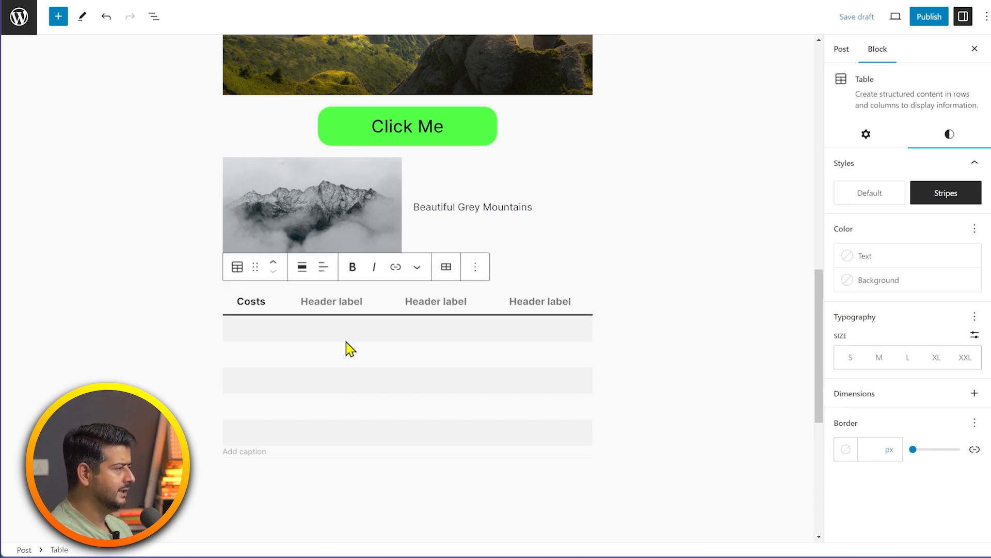
left_click(331, 305)
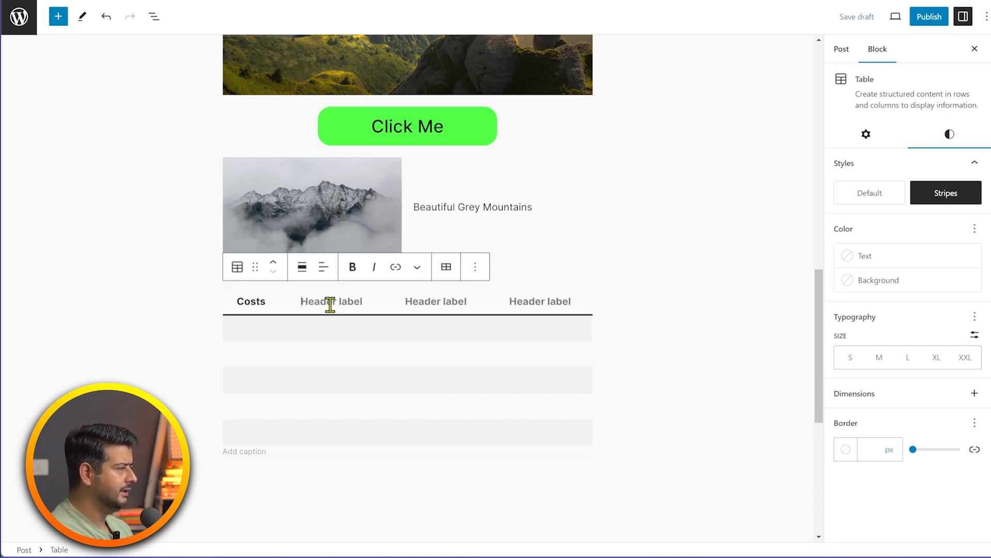
type("REven")
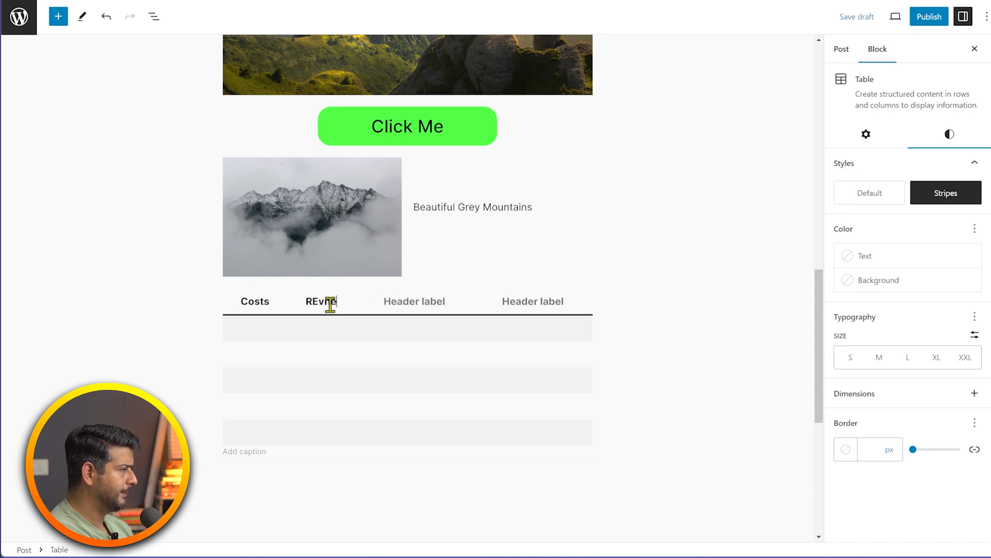
key("BackSpace")
key("BackSpace")
key("BackSpace")
key("BackSpace")
type("evenue")
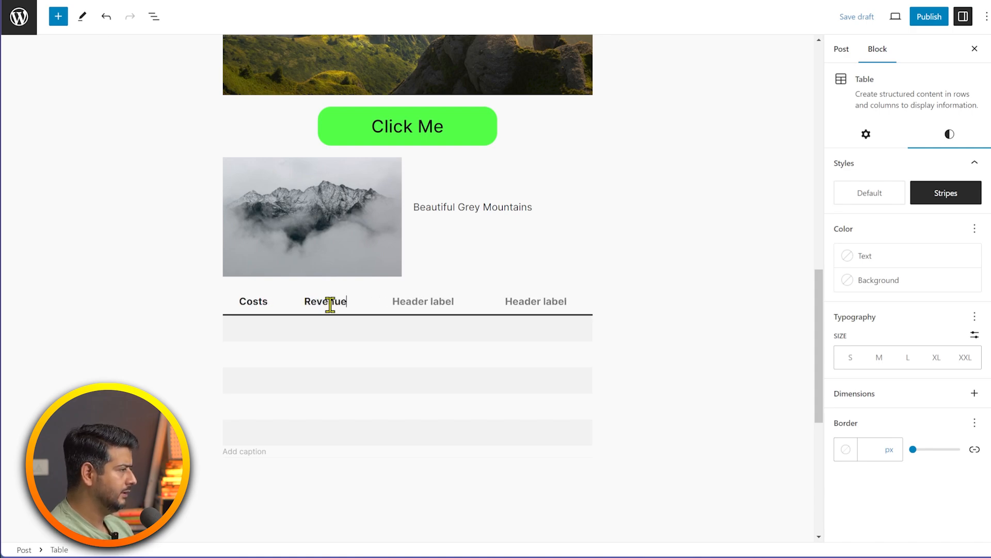
left_click(420, 299)
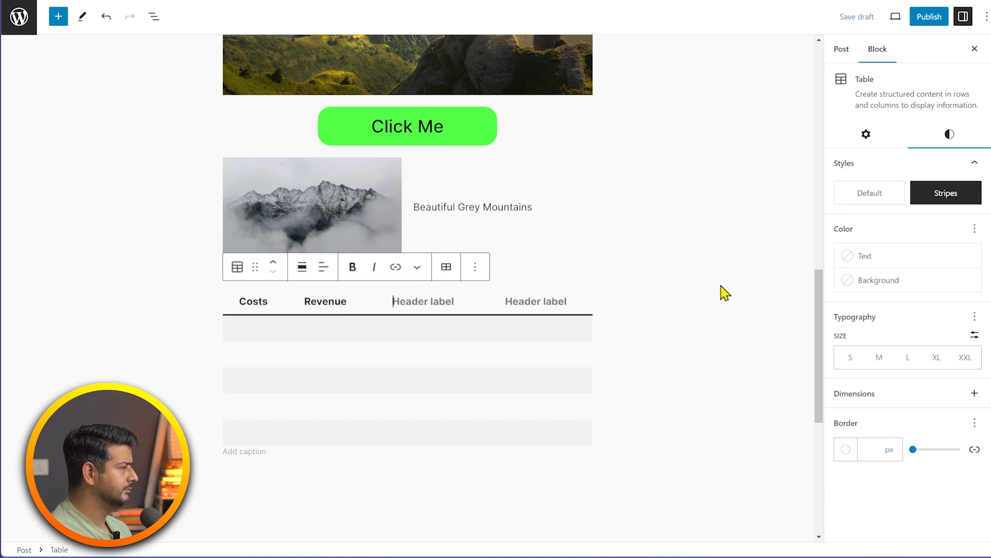
type("CP")
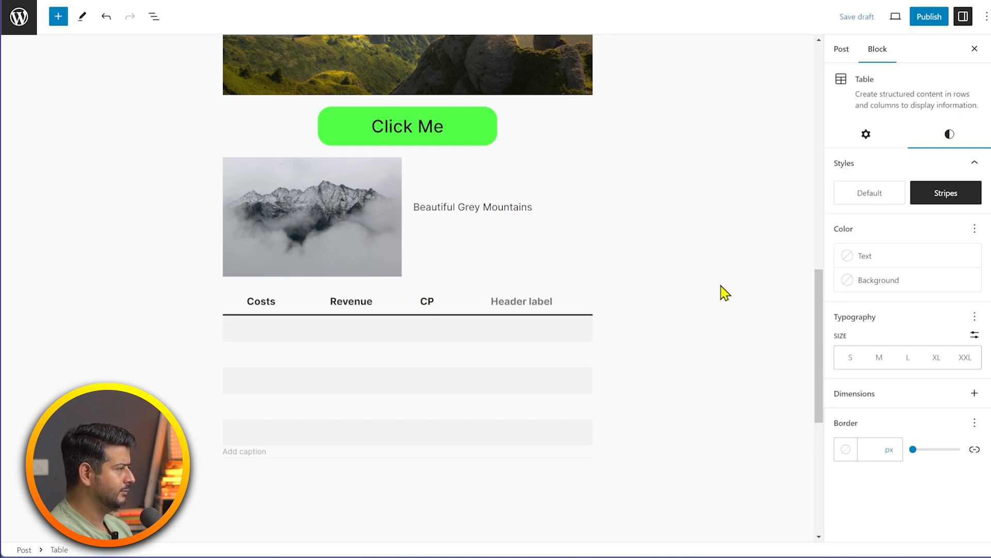
key("BackSpace")
type("apex")
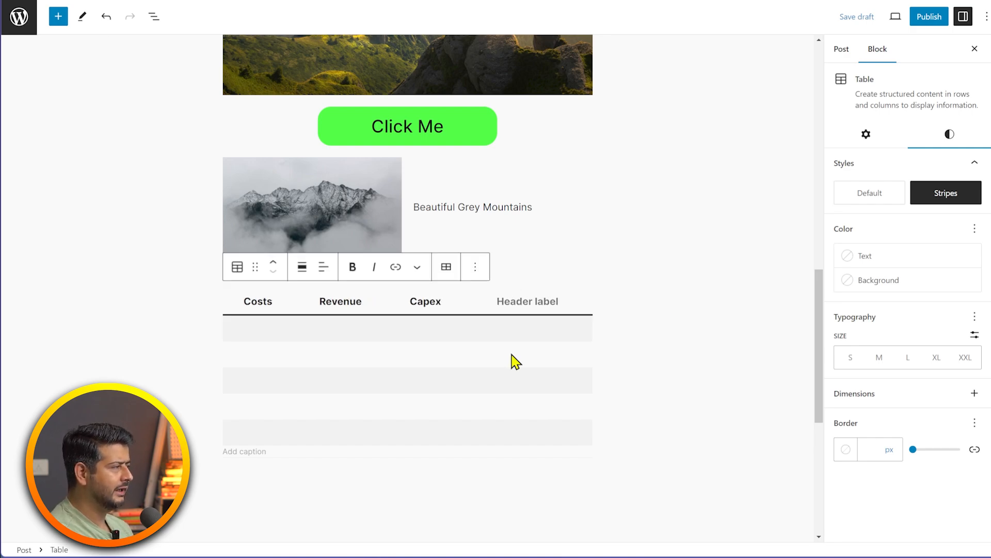
- Enter 45 under Costs and 495 under Revenue in the table's first body row
left_click(268, 329)
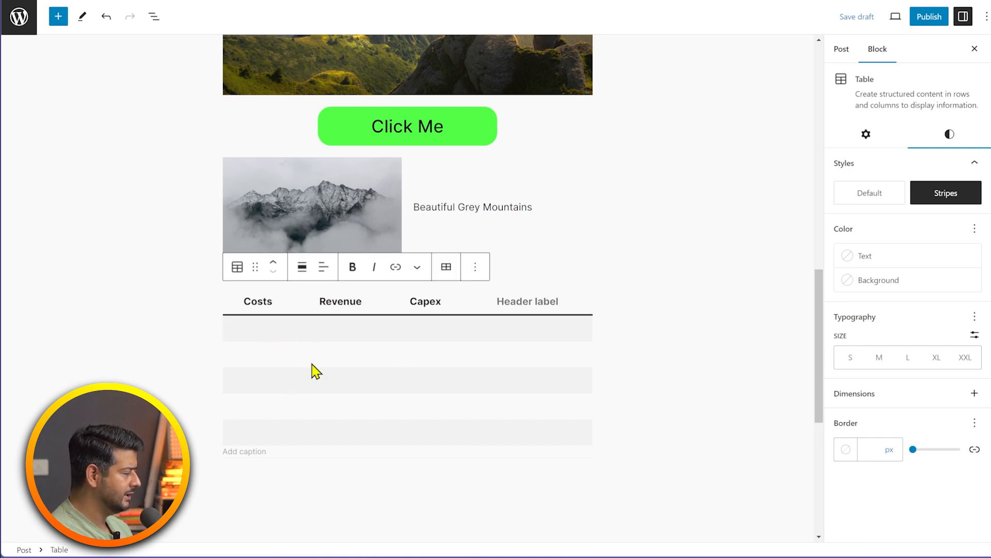
type("45")
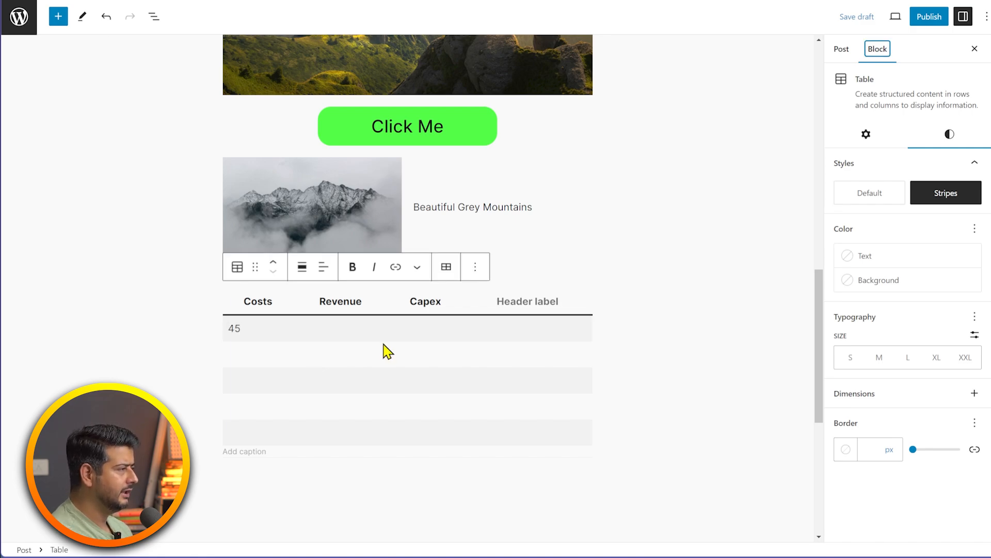
type("495")
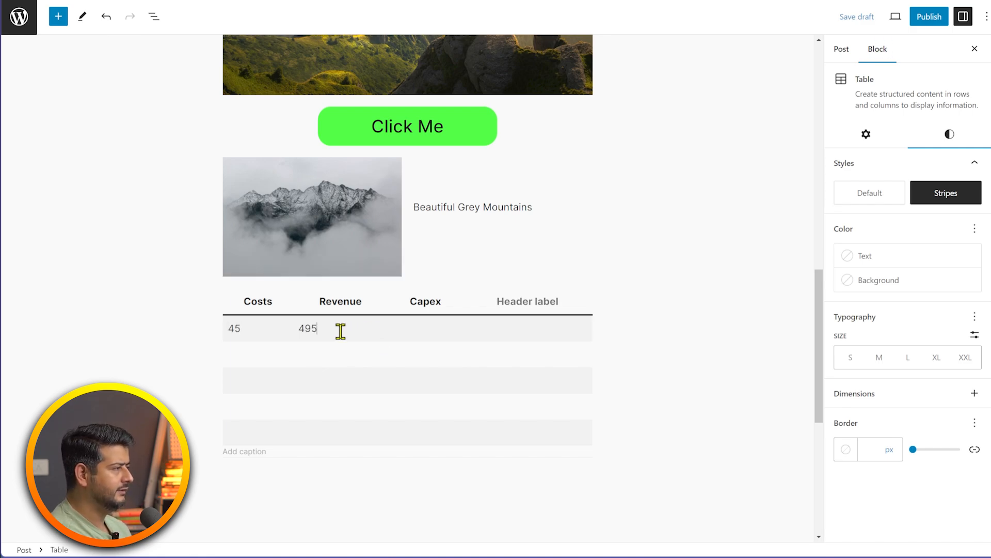
left_click(419, 326)
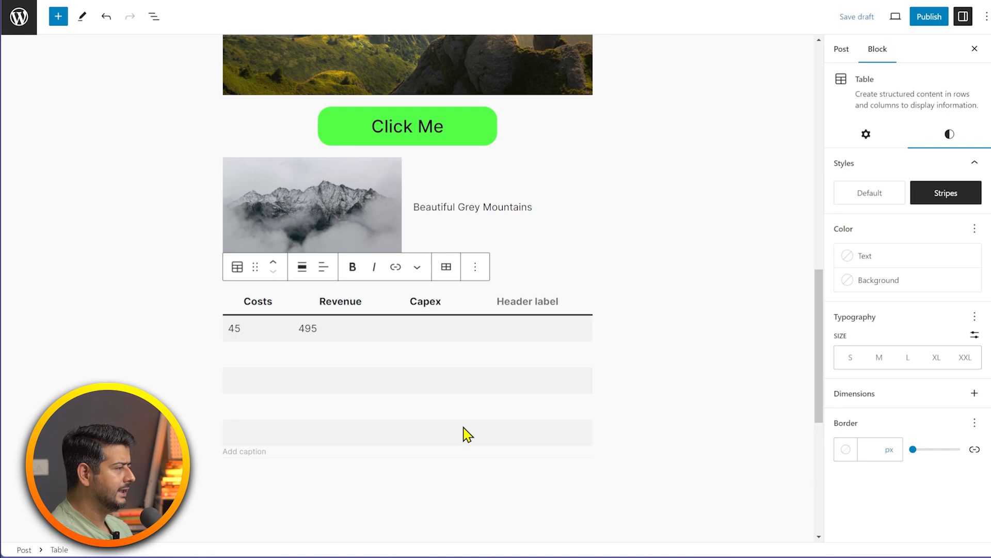
- Turn on fixed width cells for the table and review its options for inserting and deleting rows and columns
left_click(475, 267)
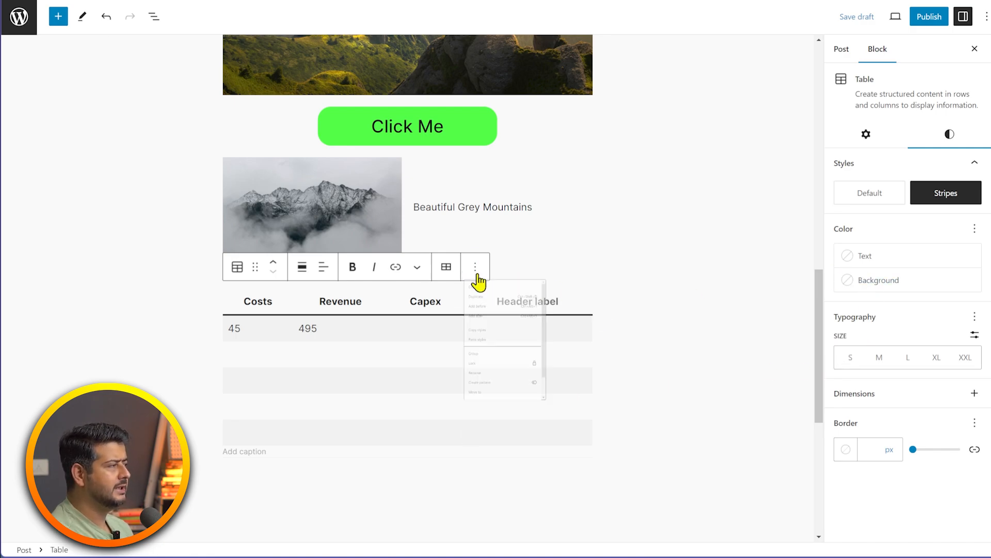
left_click(404, 303)
left_click(870, 139)
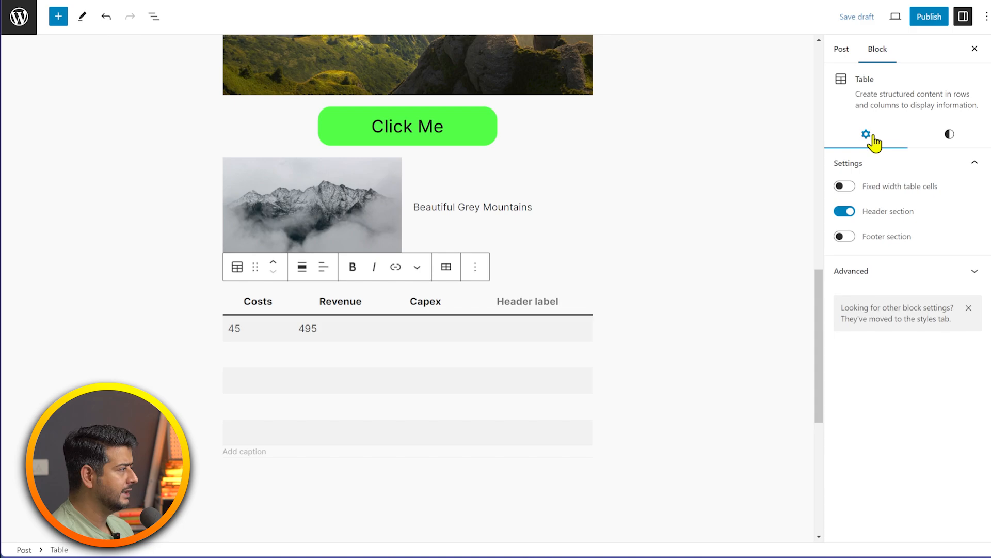
left_click(845, 187)
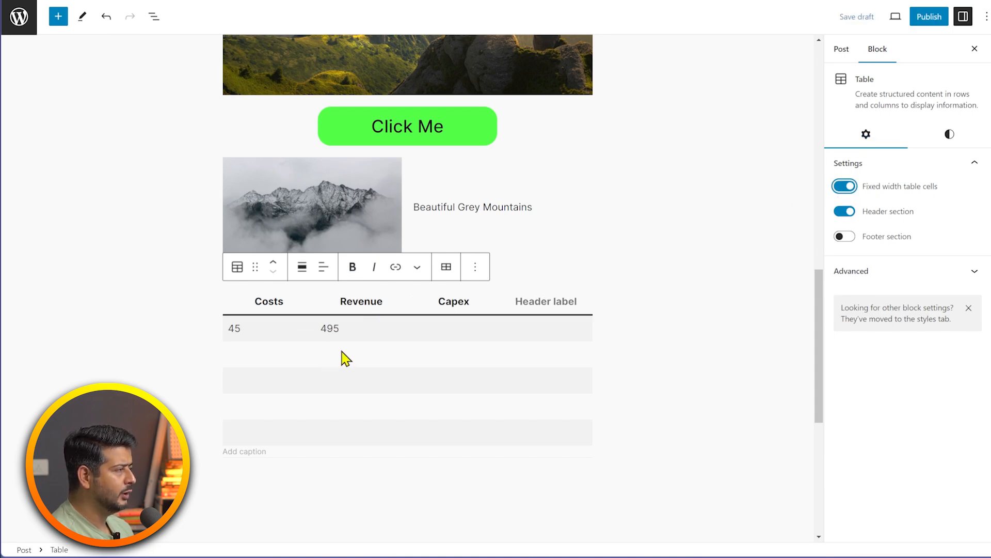
left_click(447, 267)
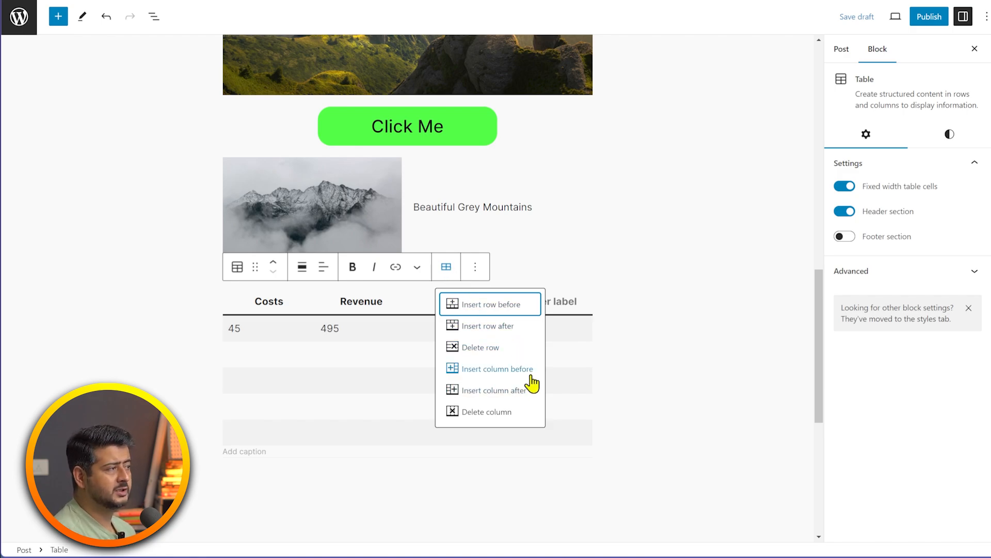
left_click(672, 333)
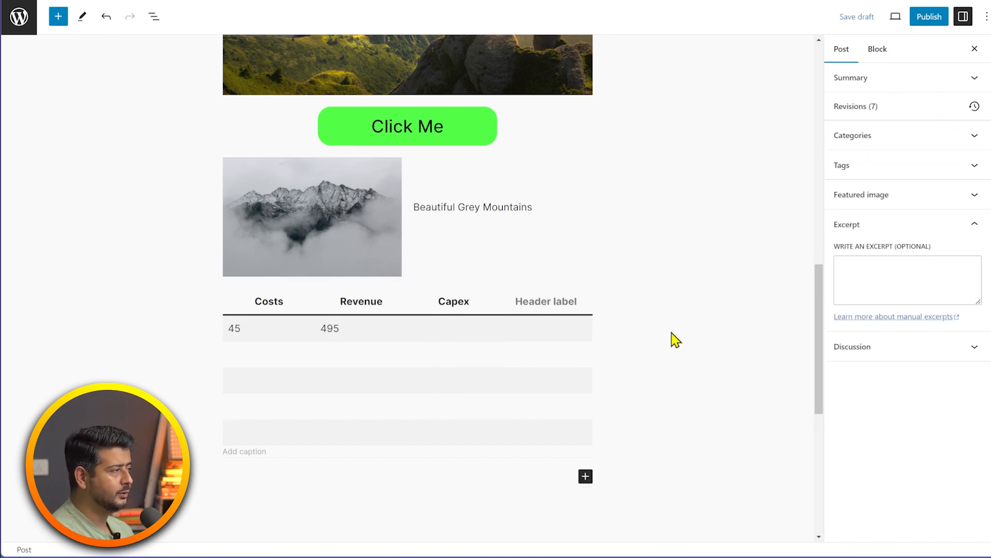
- Set the table block's alignment to Align center and deselect the block
left_click(508, 342)
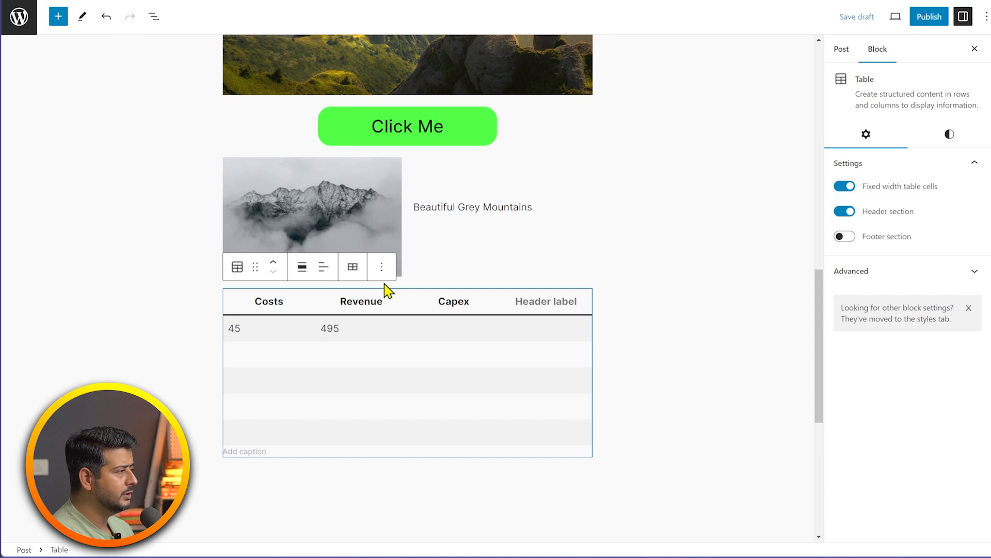
left_click(329, 275)
left_click(346, 326)
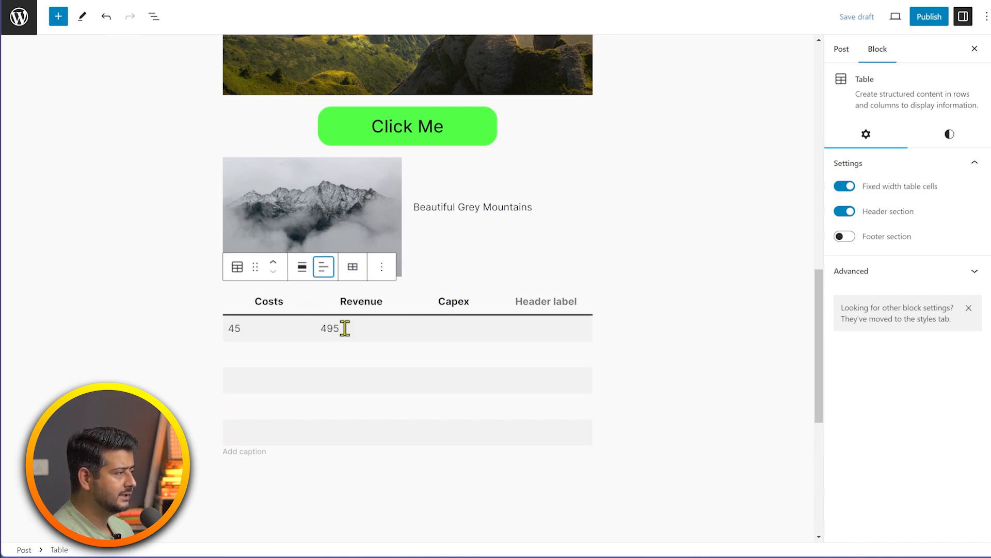
left_click(303, 269)
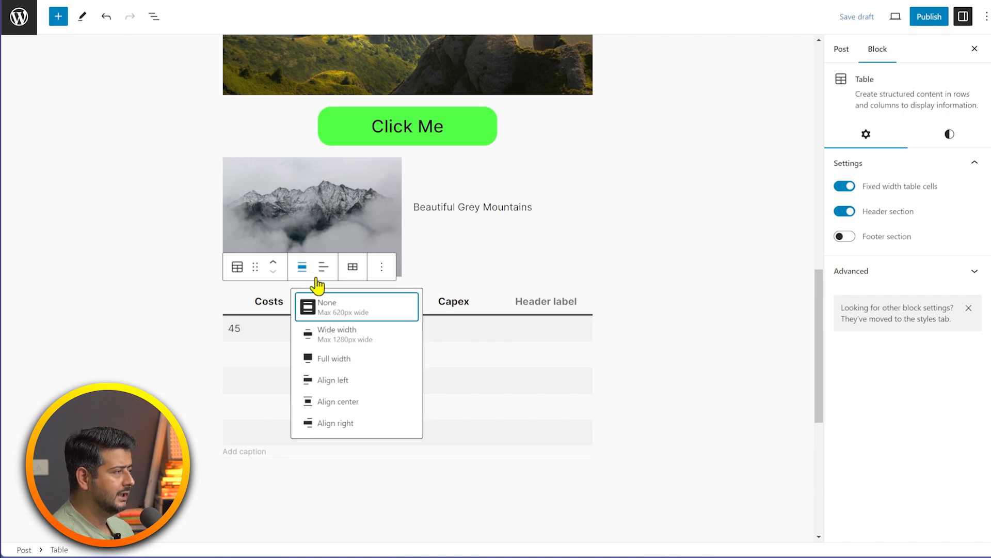
left_click(376, 402)
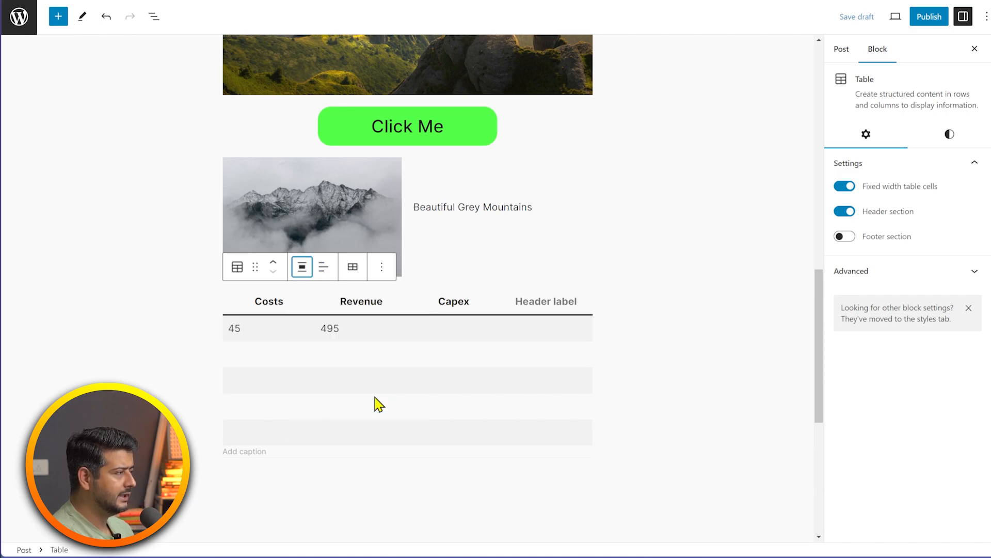
left_click(675, 382)
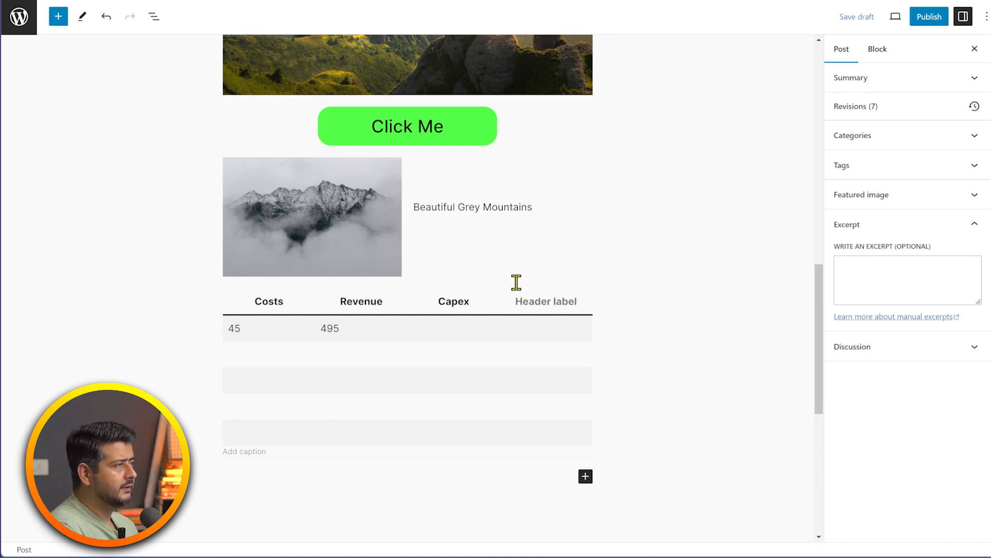
- Browse the full block library from the text blocks through the Widgets, Theme and Embeds sections, and close it
left_click(61, 16)
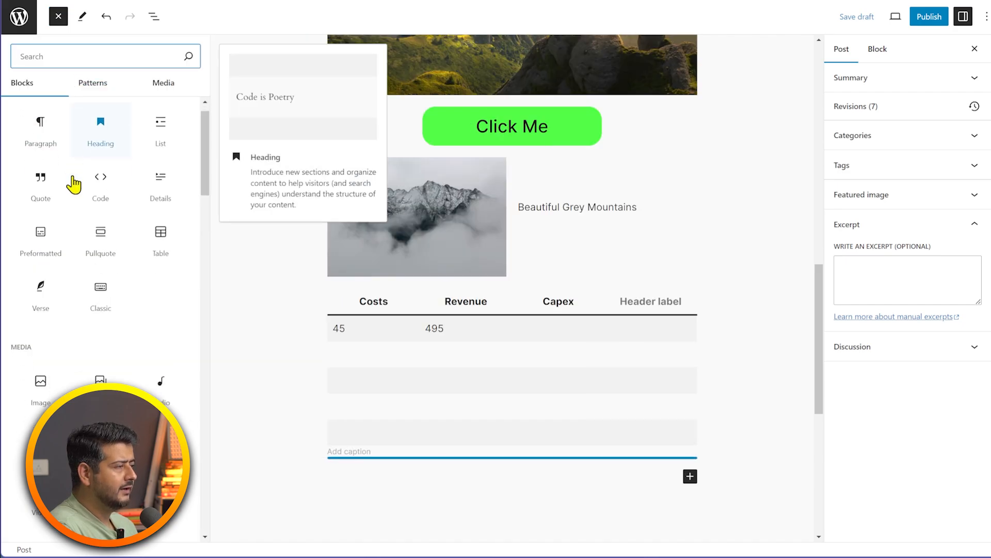
scroll(82, 196, "down", 12)
scroll(83, 232, "down", 10)
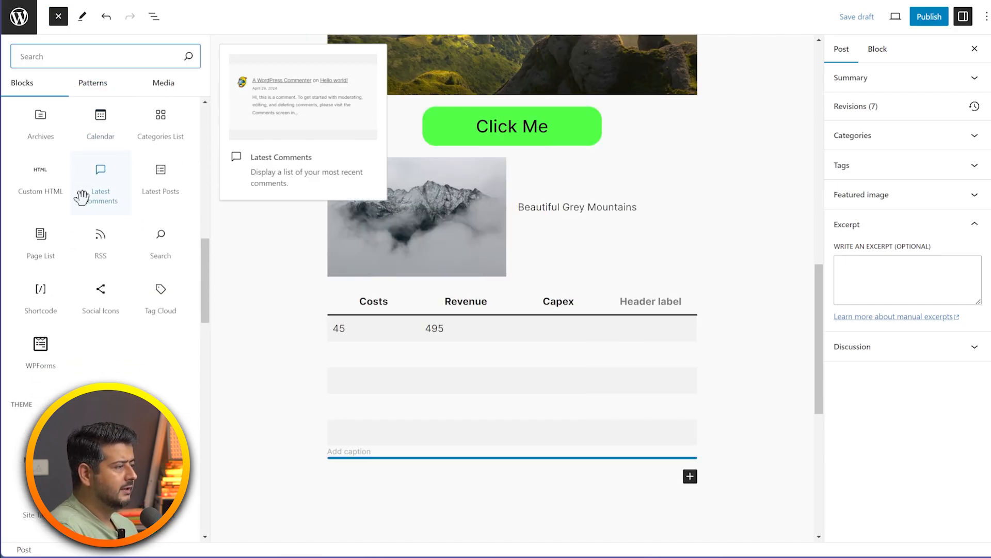
scroll(85, 258, "down", 7)
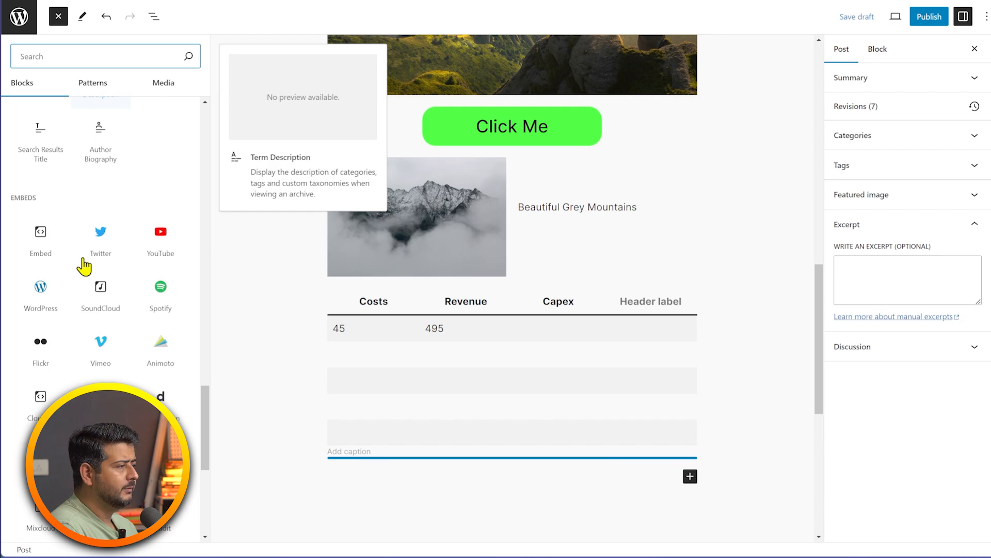
scroll(85, 253, "down", 3)
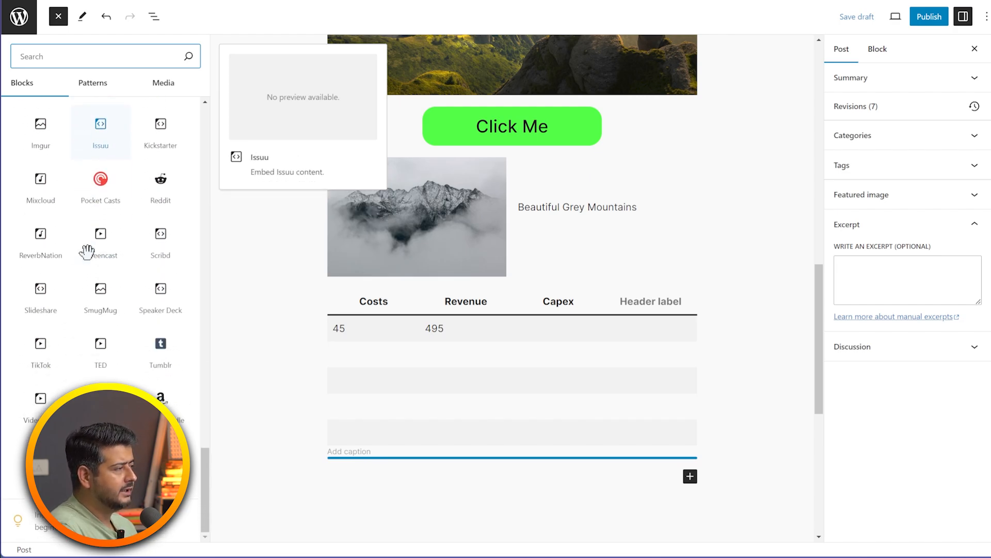
scroll(382, 377, "up", 8)
scroll(366, 327, "up", 4)
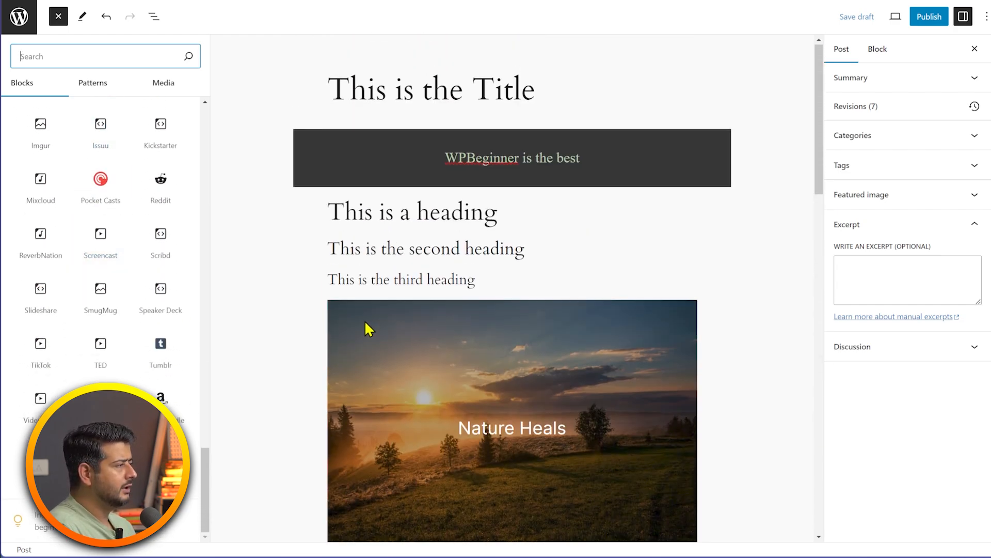
scroll(675, 372, "down", 15)
key("Escape")
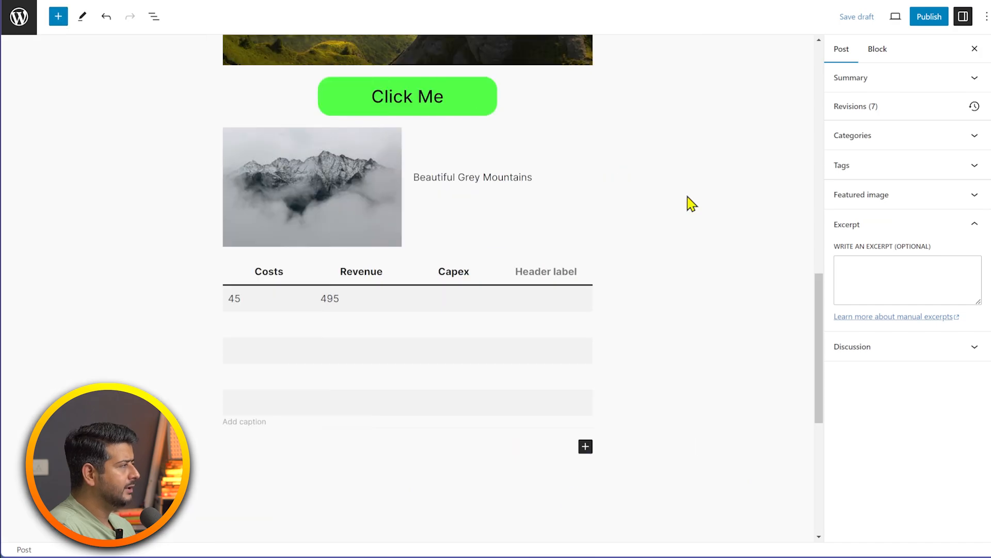
- In a new browser tab, search the web for "youtube.com wpbeginner" and open the WPBeginner - WordPress Tutorials channel on YouTube
key("ctrl+t")
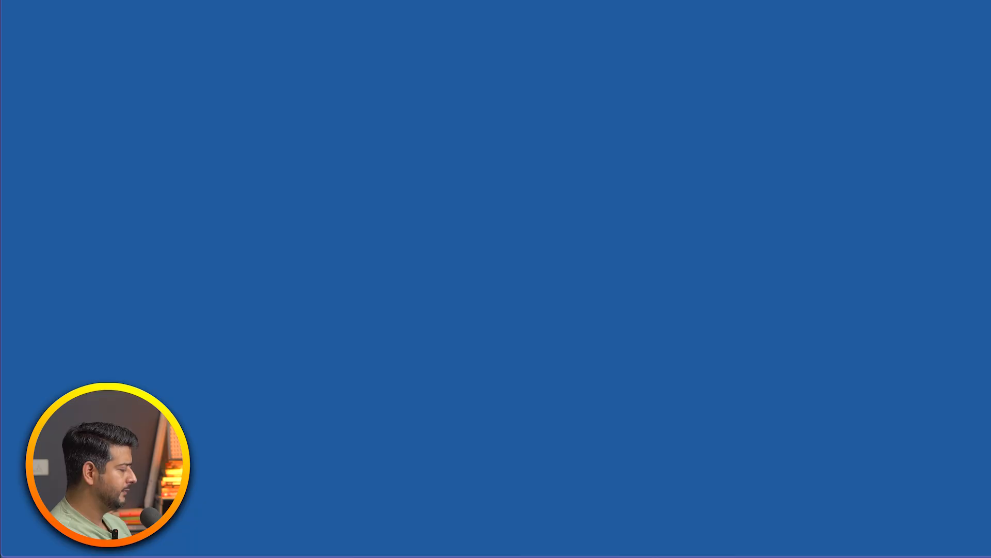
type("youtube.com web")
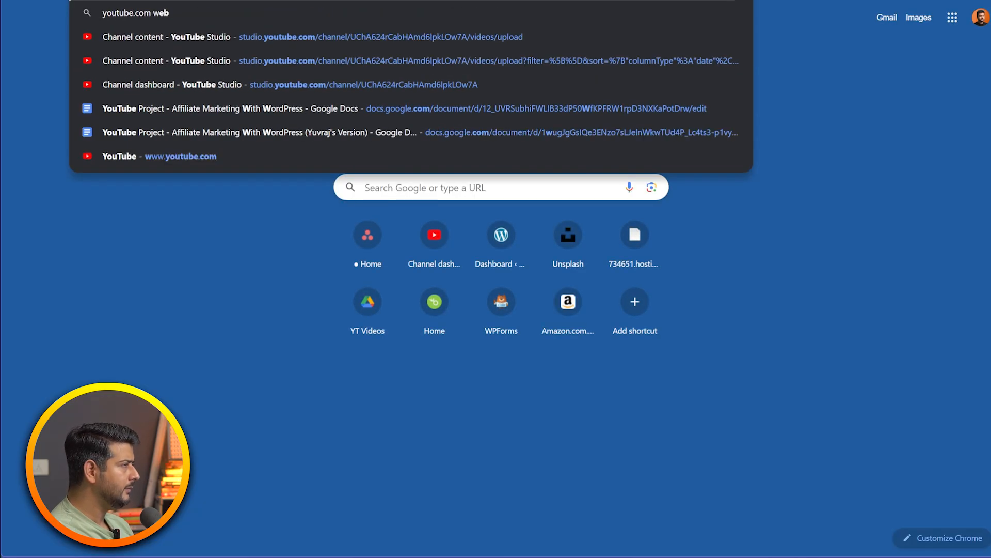
type("p")
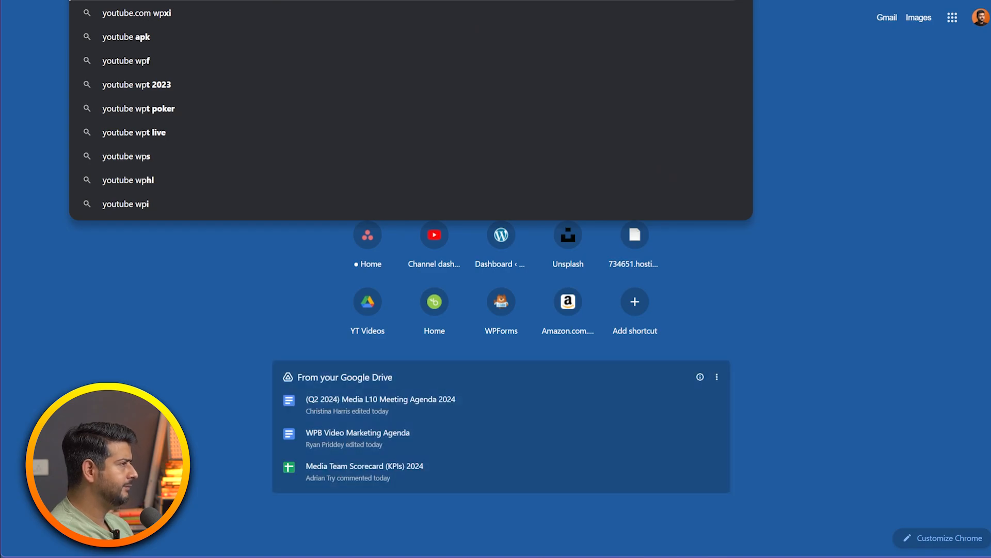
type("beginner")
key("Return")
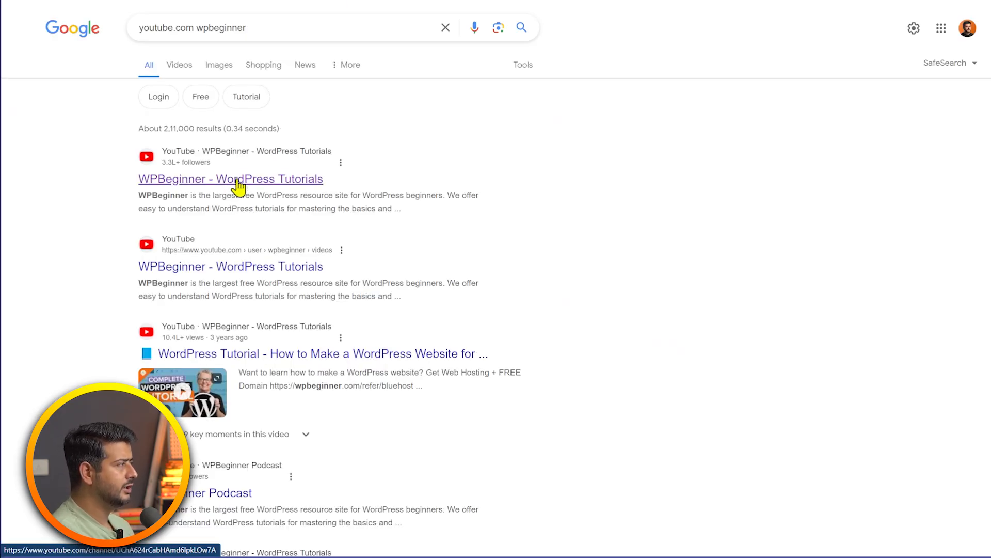
left_click(240, 180)
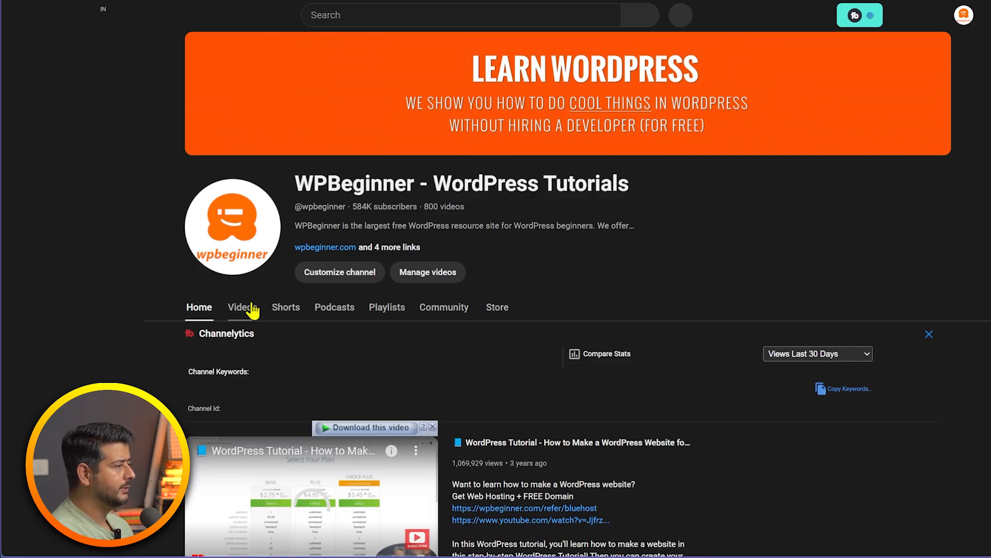
- From the channel's videos, copy the share link of "How to Set Default Site Language in WordPress"
scroll(673, 231, "down", 6)
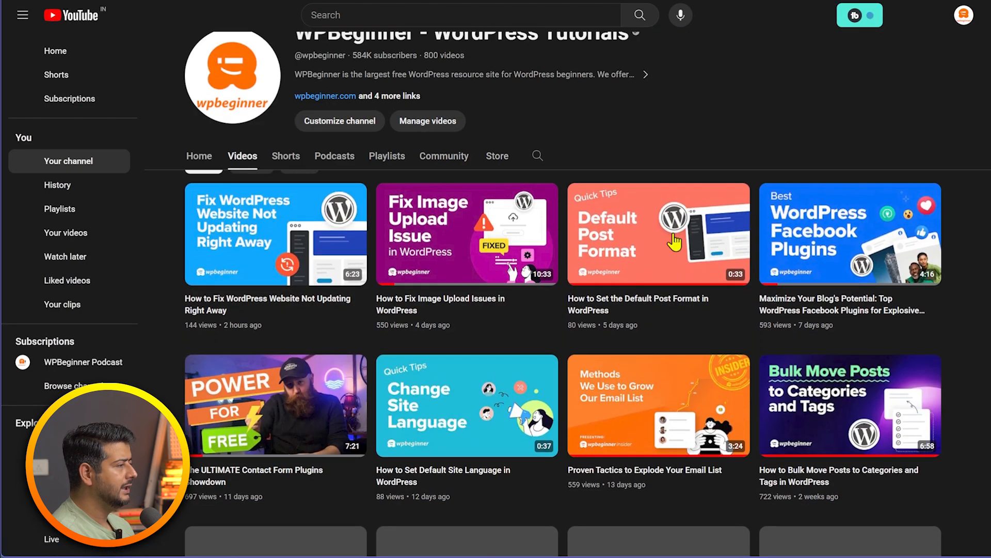
scroll(674, 242, "down", 2)
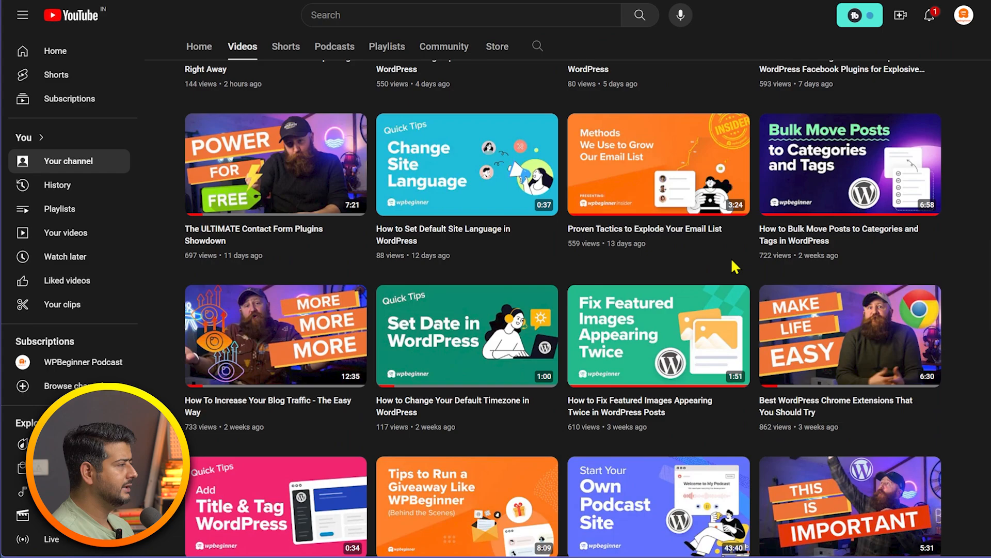
left_click(553, 230)
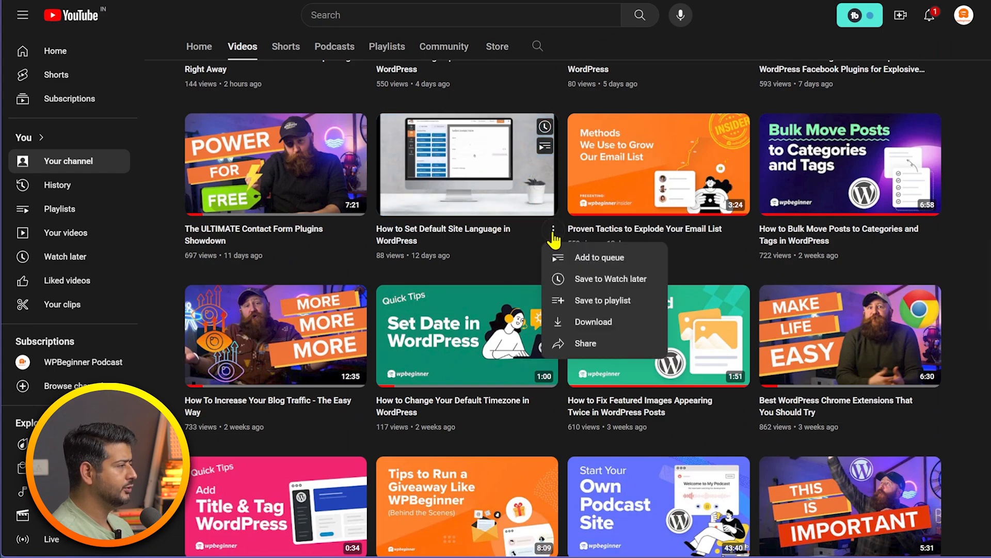
left_click(586, 343)
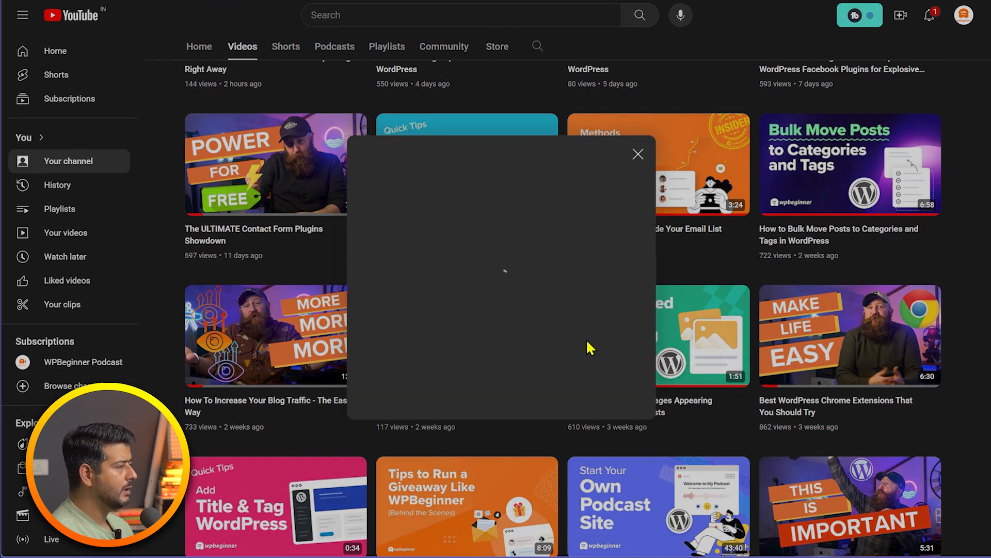
left_click(617, 343)
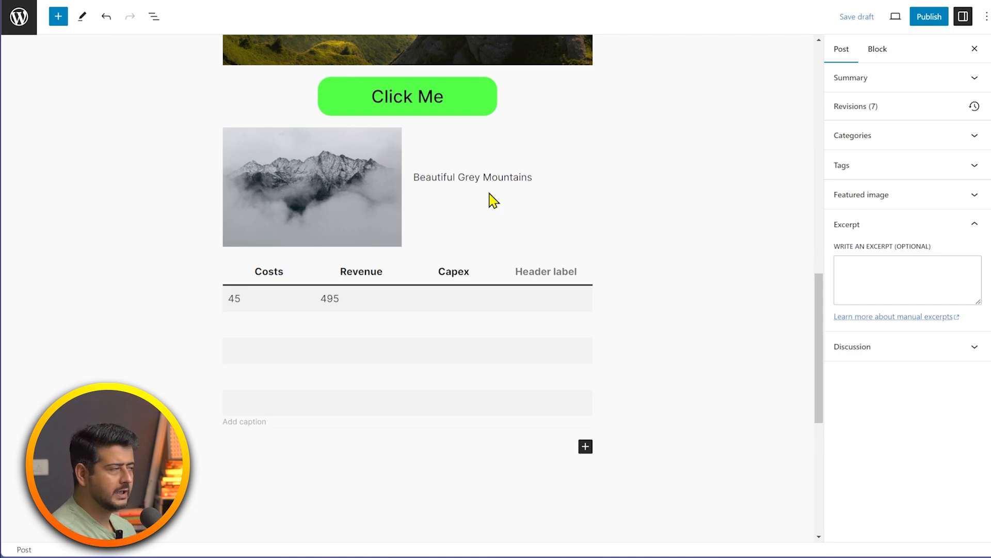
- Return to the WordPress post and embed the YouTube video below the table by pasting its copied link into an empty block
scroll(449, 346, "down", 5)
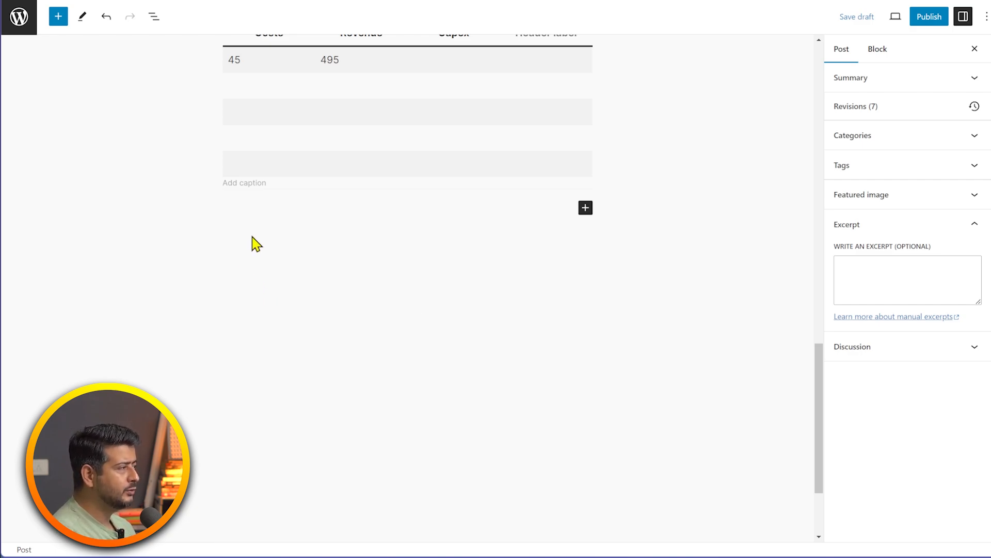
left_click(246, 213)
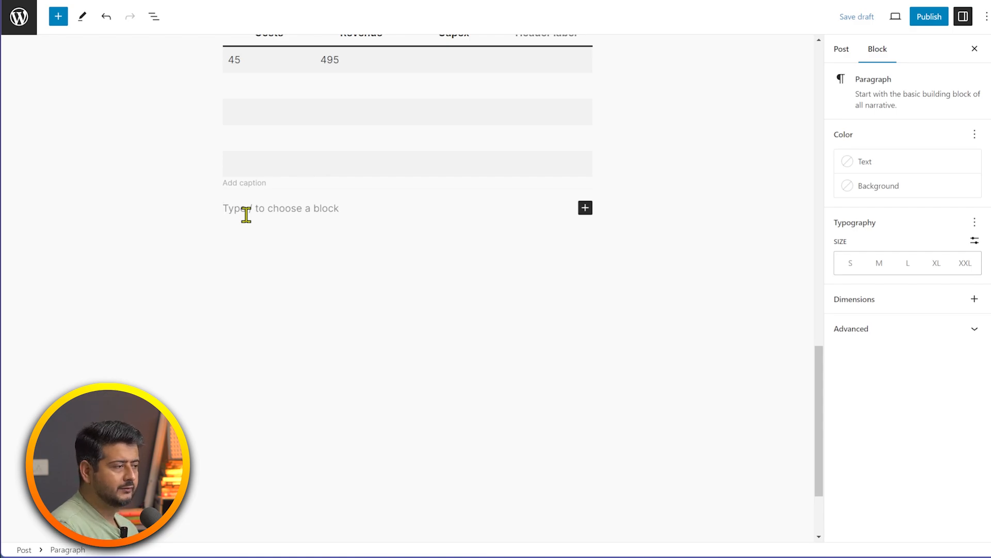
key("ctrl+v")
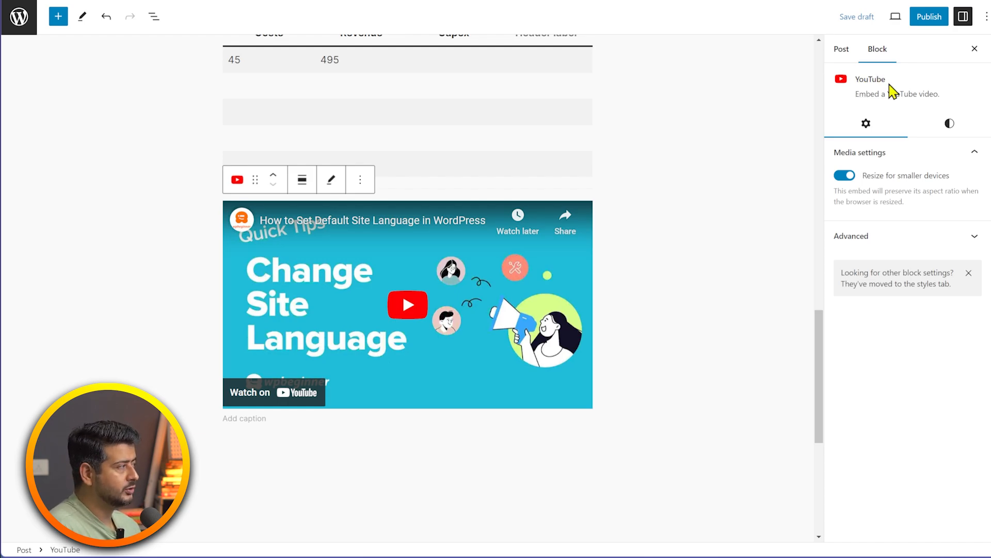
- Browse the Embeds section of the block library to review the available third-party embed blocks, and close the library
left_click(59, 16)
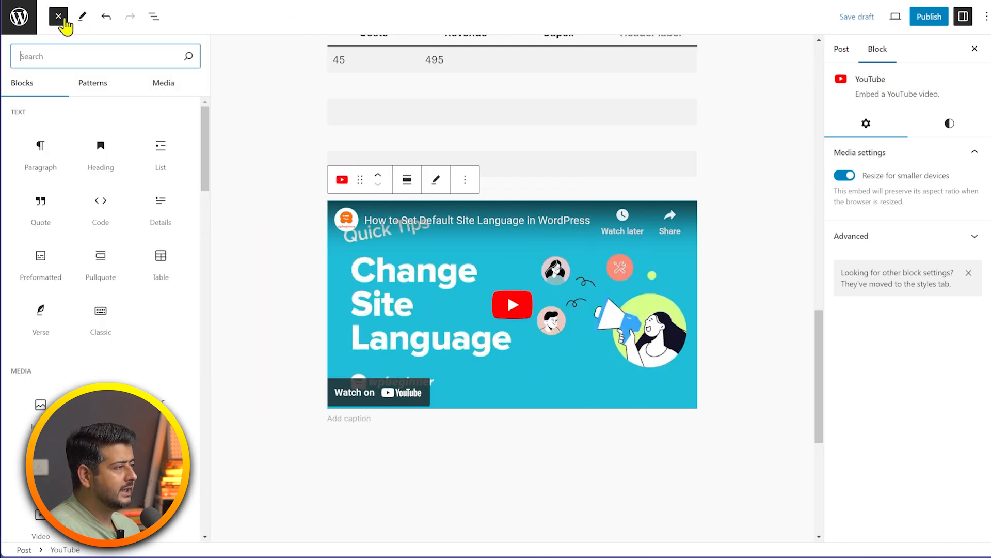
scroll(123, 287, "down", 15)
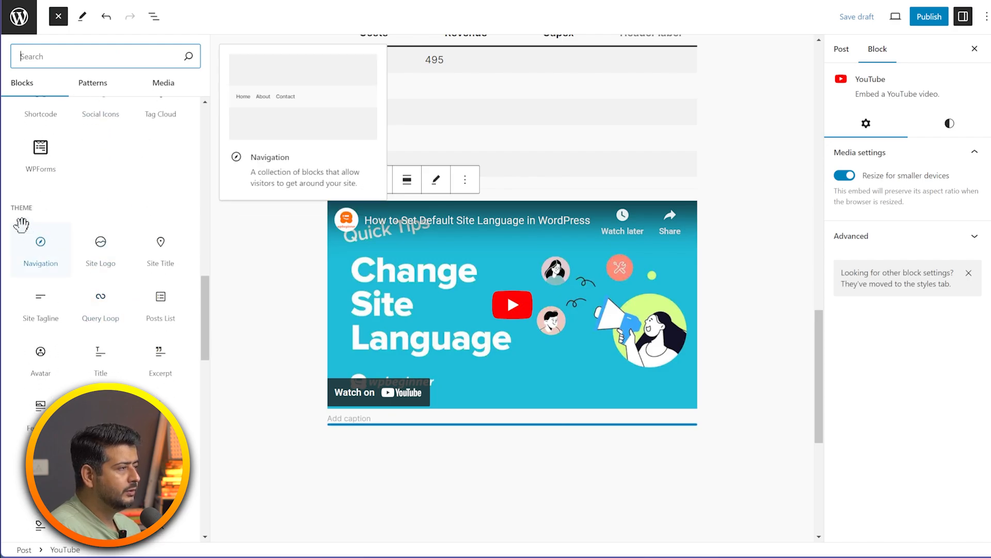
scroll(23, 236, "down", 7)
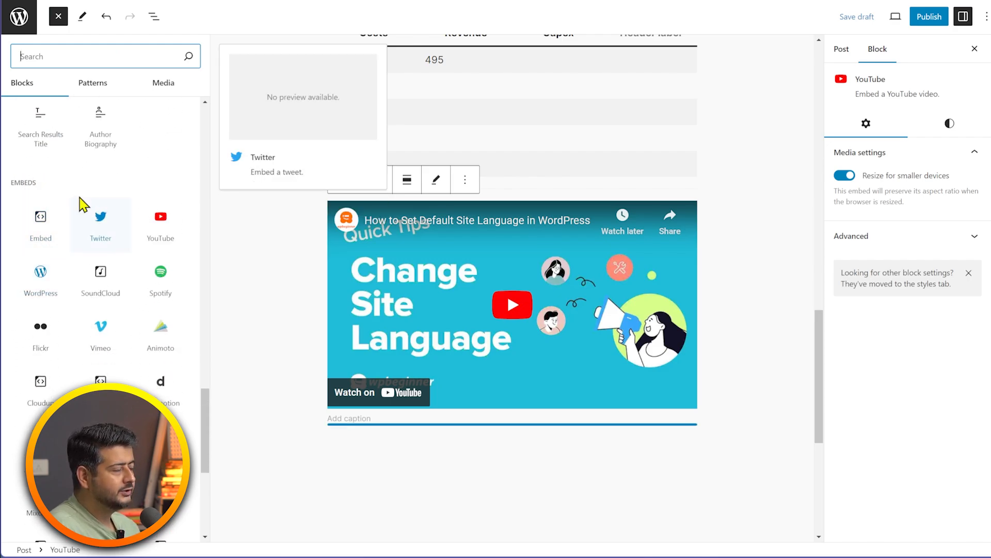
scroll(82, 204, "down", 3)
scroll(60, 159, "up", 1)
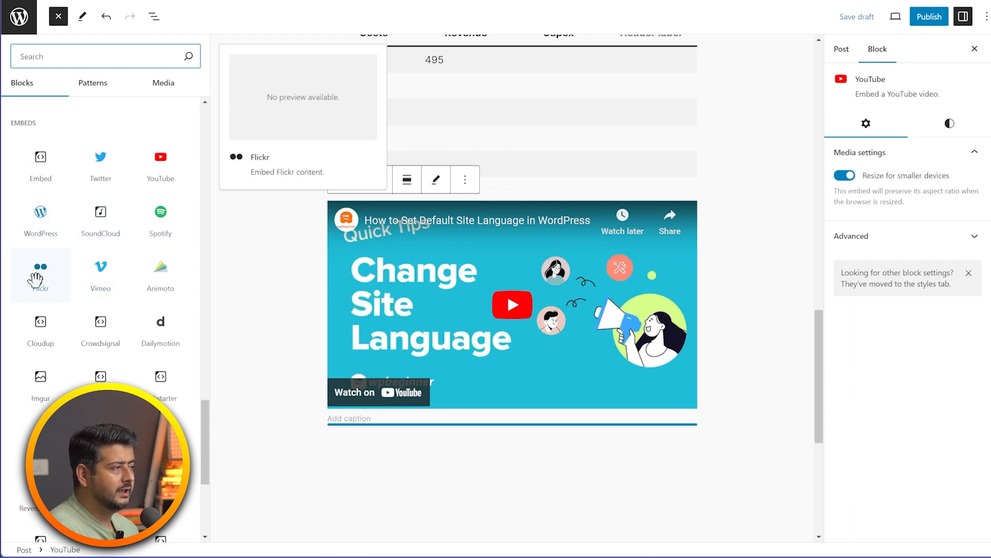
scroll(83, 346, "down", 5)
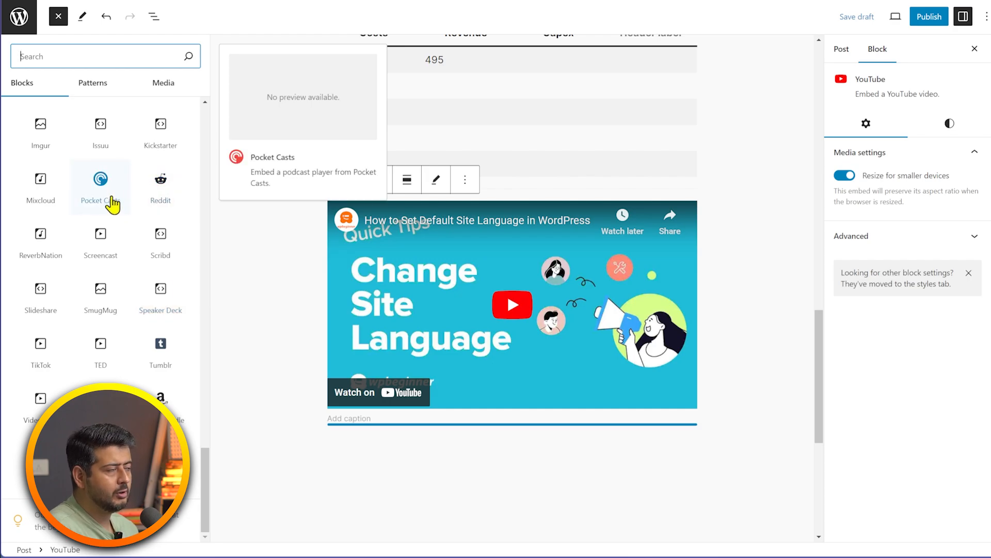
scroll(116, 227, "up", 3)
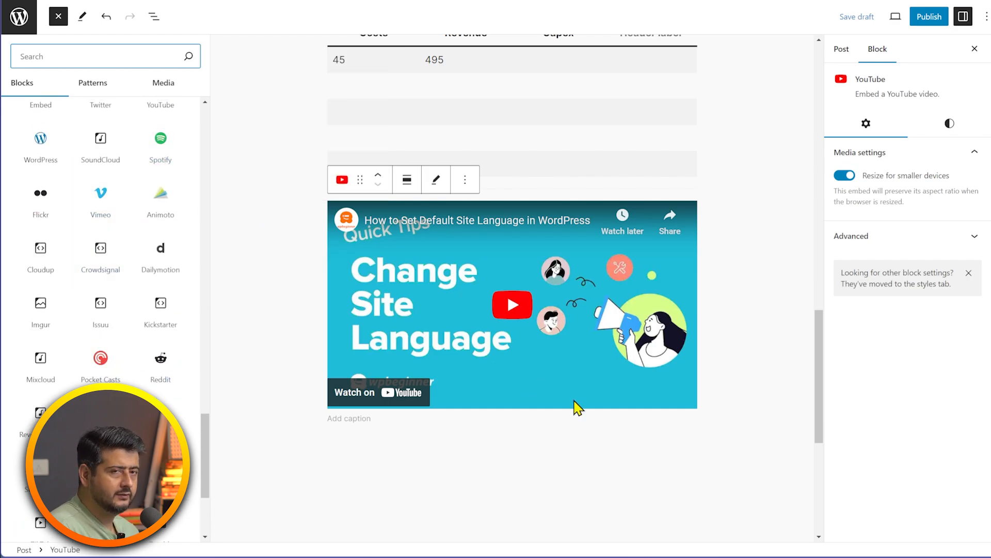
left_click(559, 453)
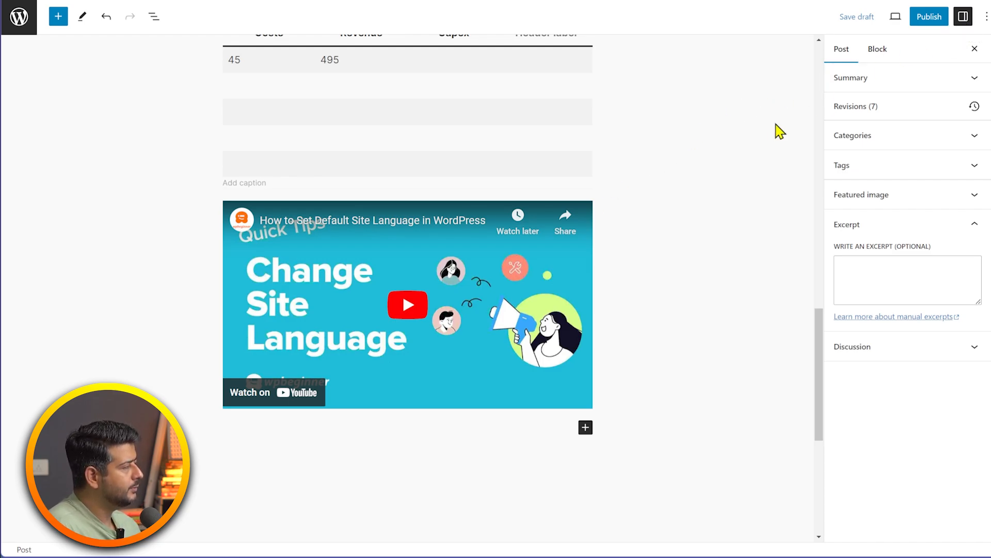
- Hide and show the settings sidebar twice
left_click(962, 21)
left_click(962, 23)
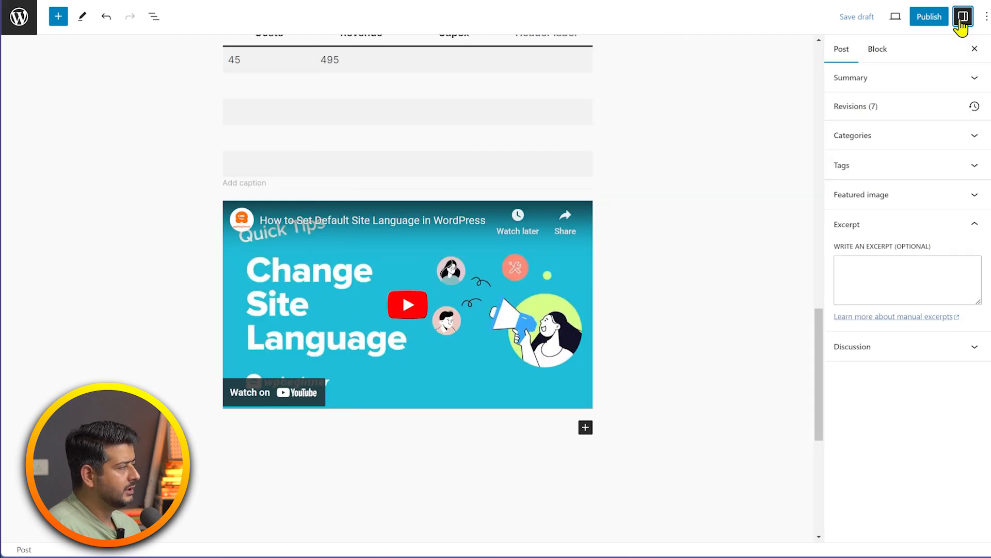
left_click(962, 22)
left_click(963, 19)
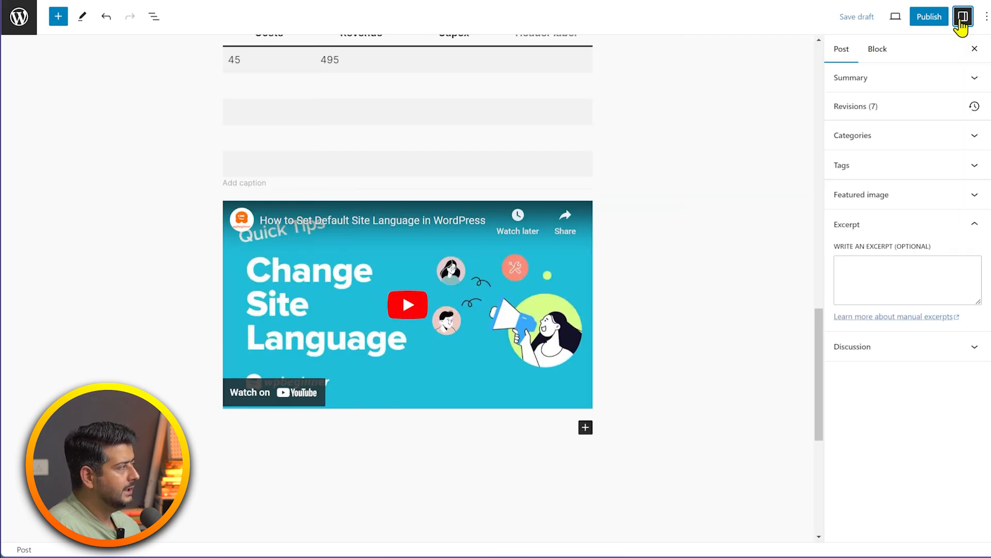
- Turn on the Top toolbar view option and select the table and the "Beautiful Grey Mountains" paragraph to check their toolbar placement
left_click(987, 21)
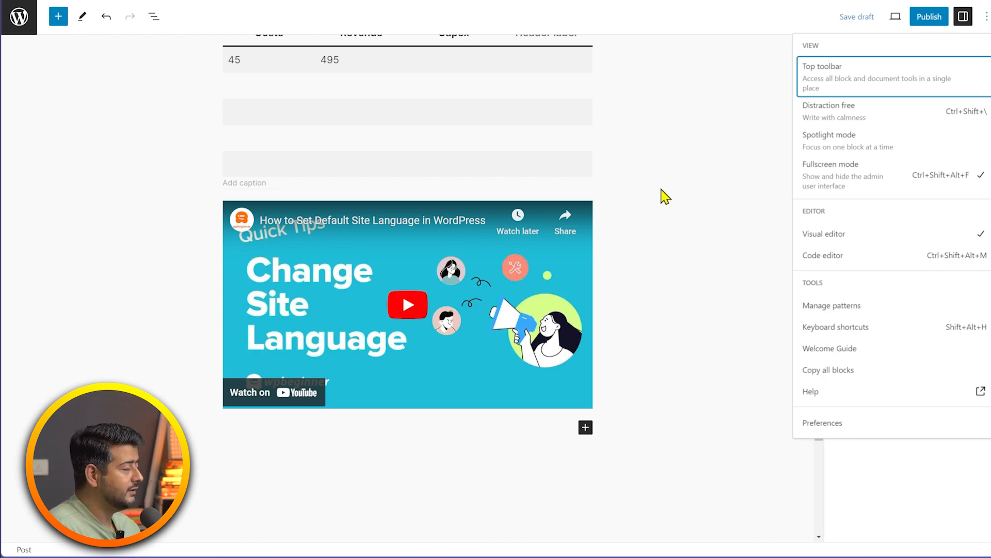
left_click(838, 91)
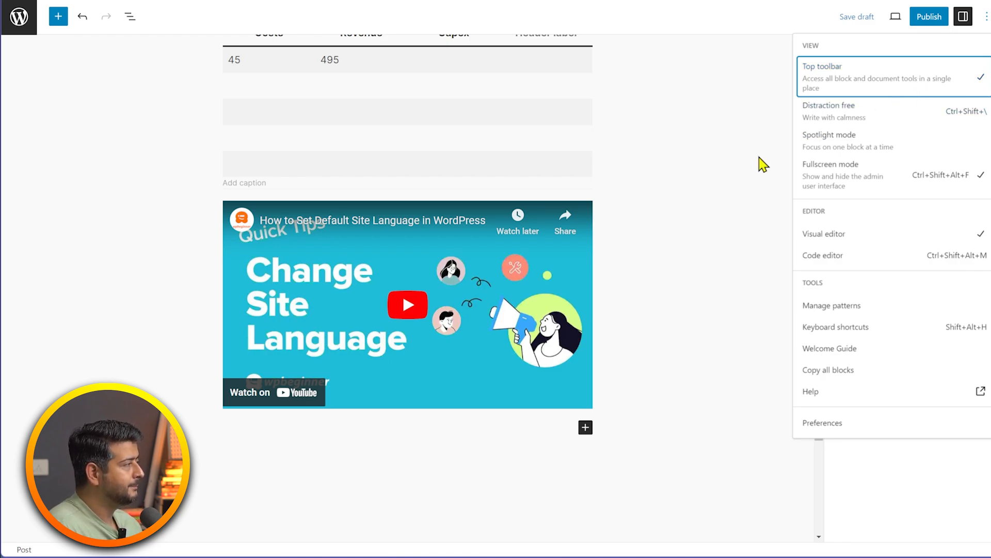
left_click(682, 226)
scroll(666, 242, "up", 1)
scroll(460, 239, "up", 4)
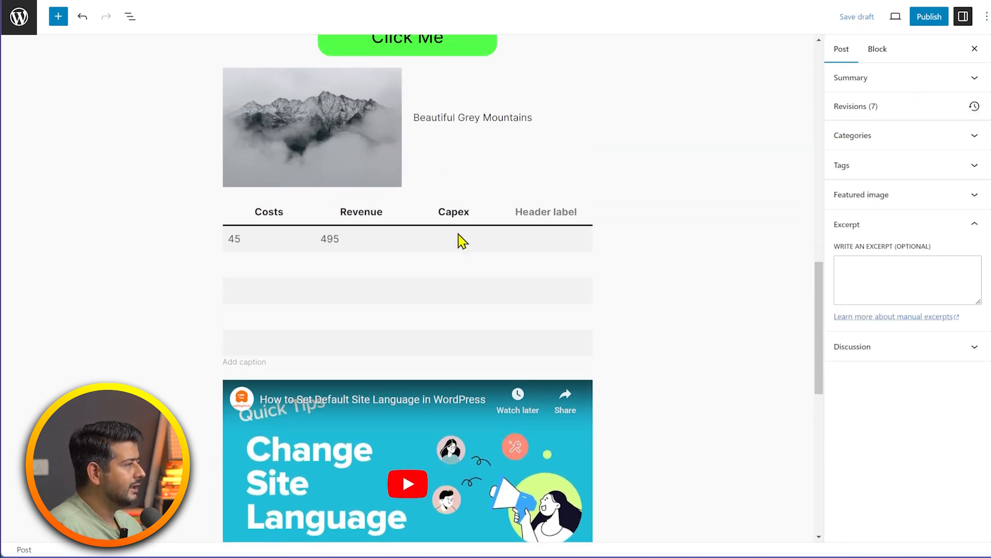
left_click(449, 239)
scroll(460, 239, "up", 5)
left_click(460, 295)
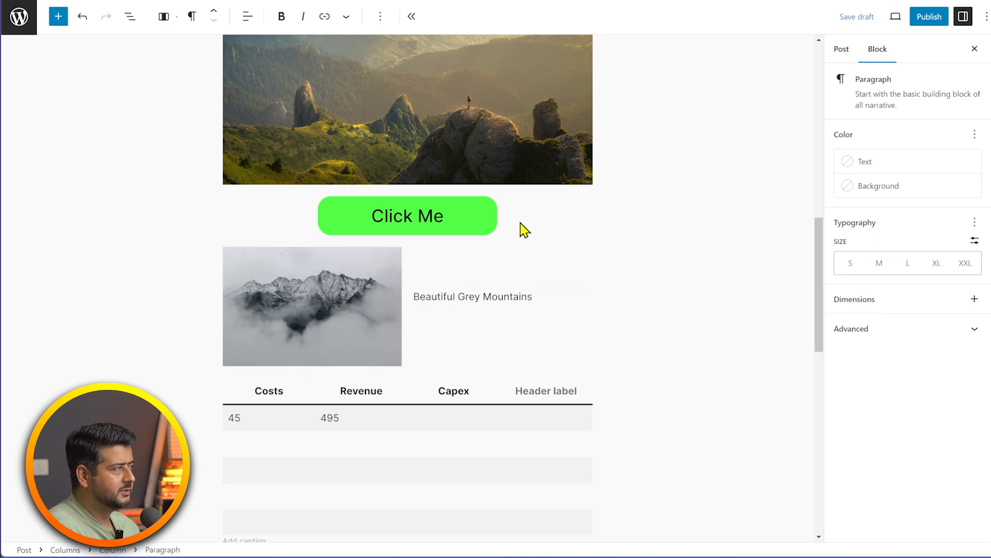
- Open the editor's keyboard shortcuts list, review it from the global shortcuts through text formatting, and close it
left_click(984, 16)
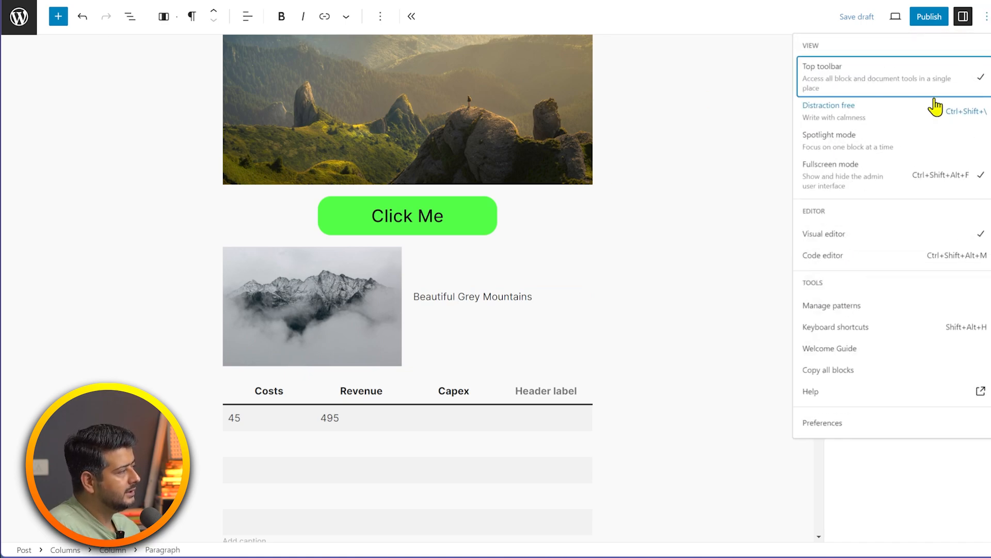
left_click(985, 19)
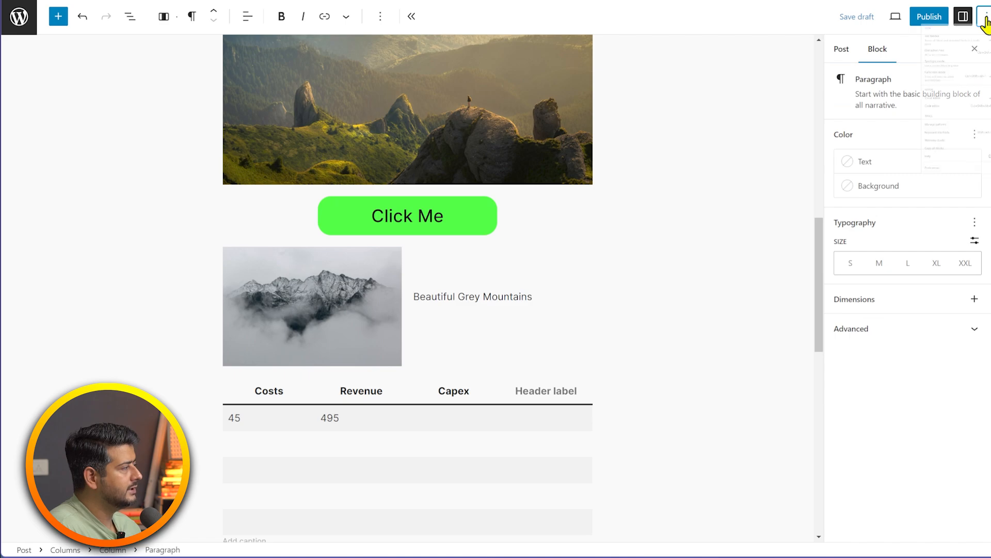
left_click(985, 19)
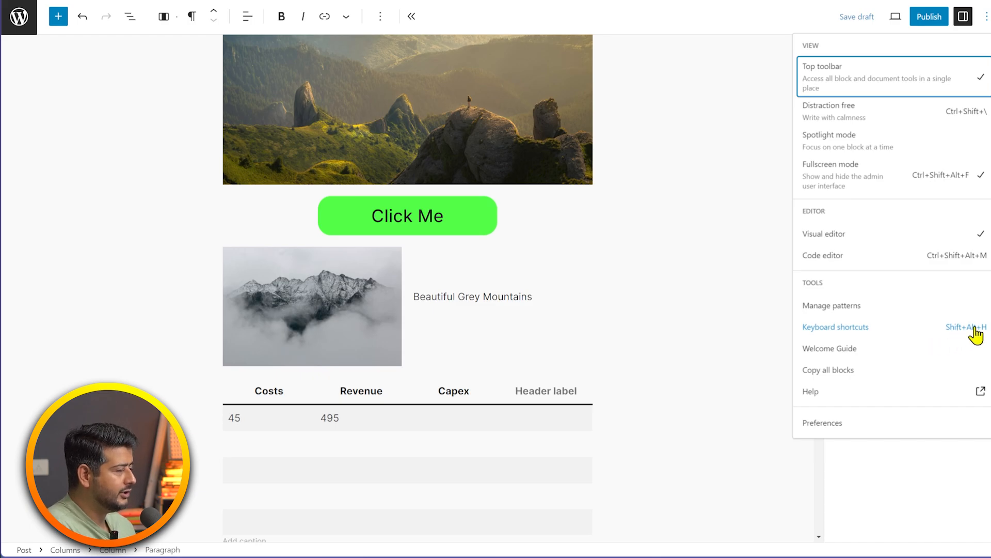
left_click(858, 330)
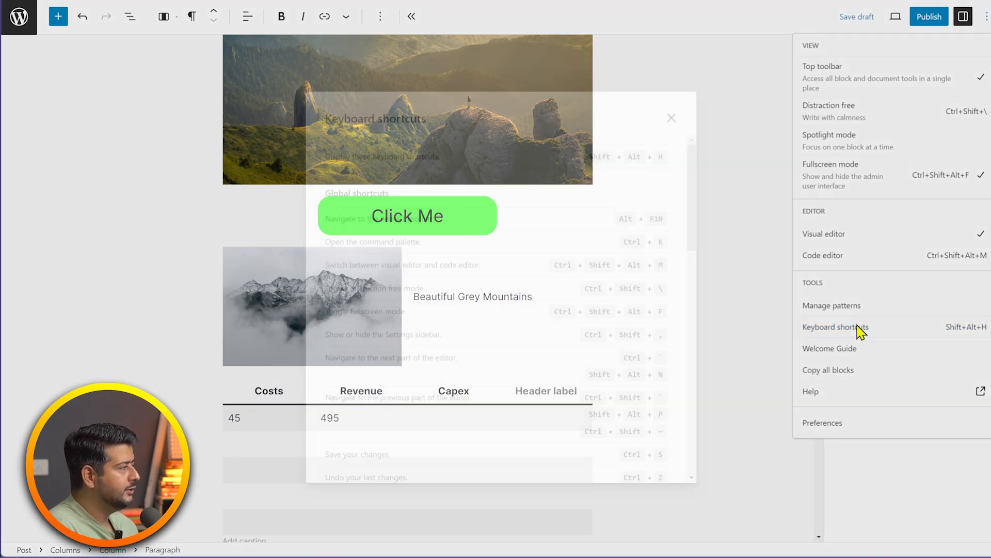
scroll(482, 224, "down", 6)
scroll(549, 225, "down", 5)
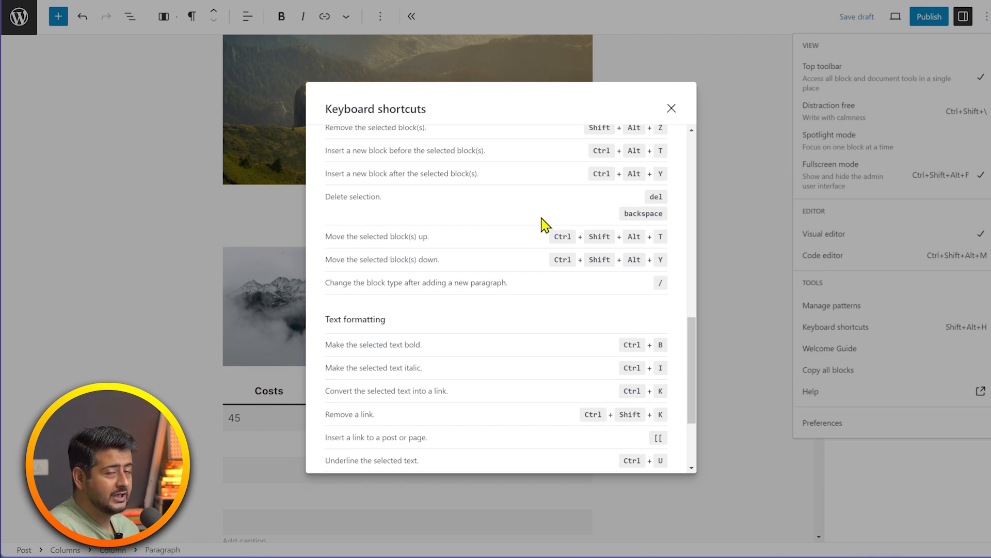
scroll(545, 225, "down", 3)
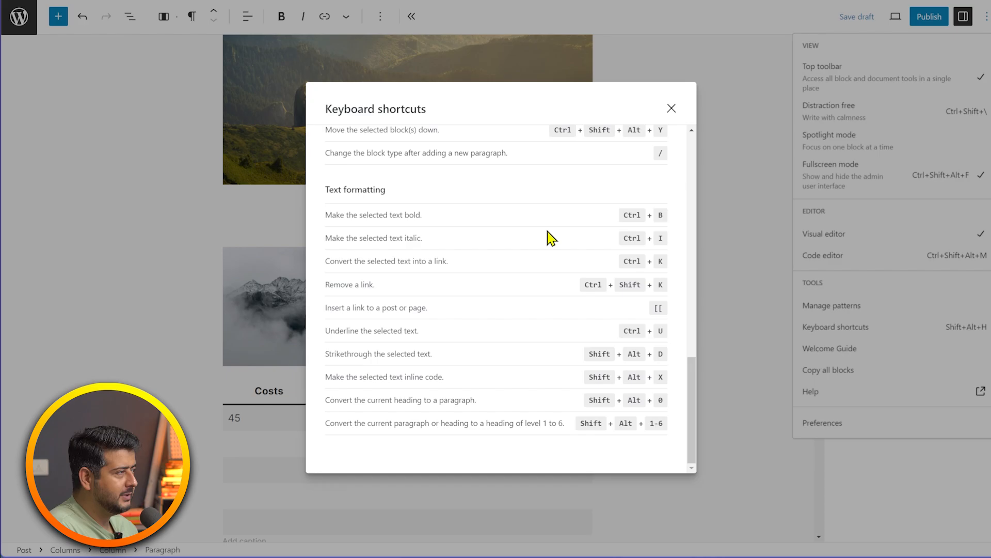
scroll(547, 243, "up", 15)
scroll(540, 255, "up", 2)
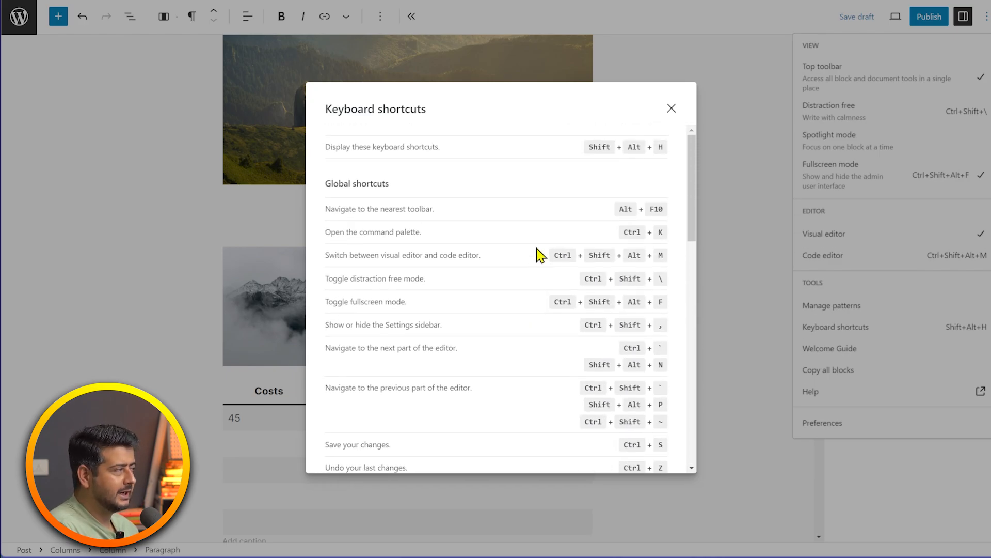
left_click(672, 109)
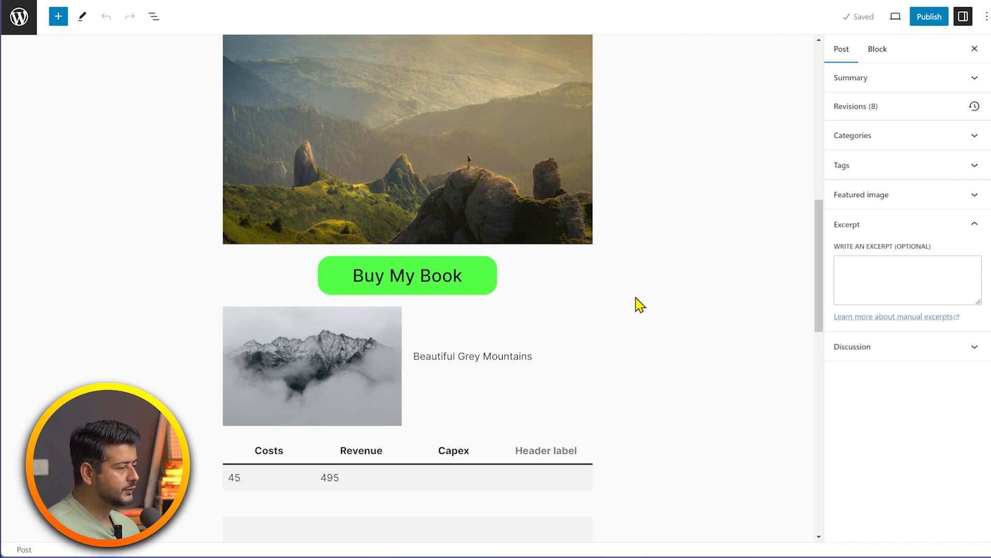
left_click_drag(363, 275, 463, 278)
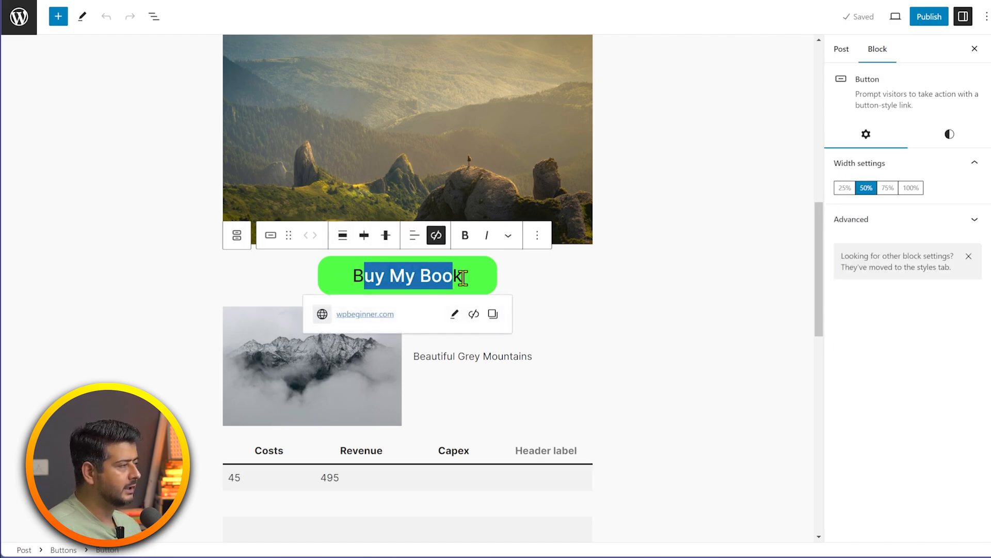
left_click(463, 278)
left_click(613, 295)
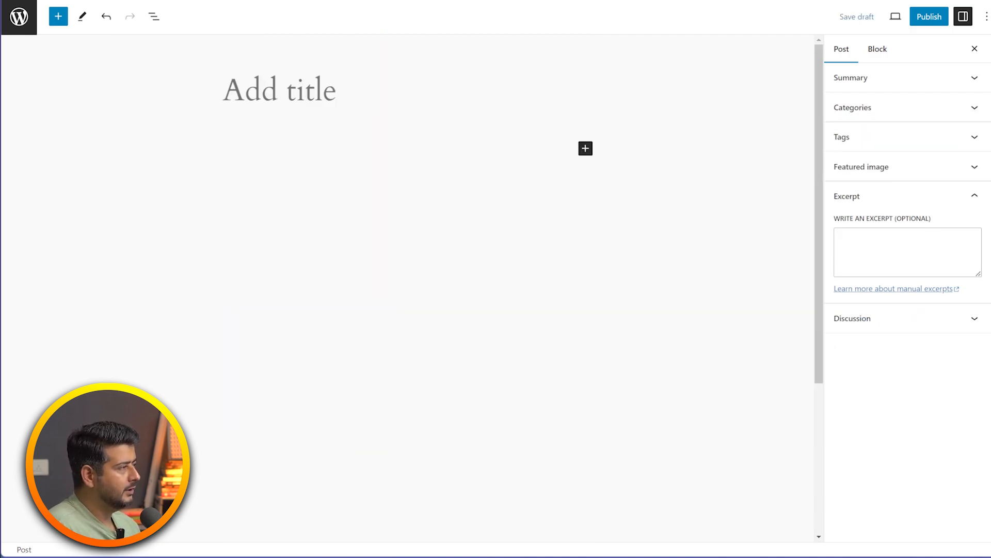
- Insert a Buttons block in the empty new post and label the button "Buy My Book"
left_click(338, 141)
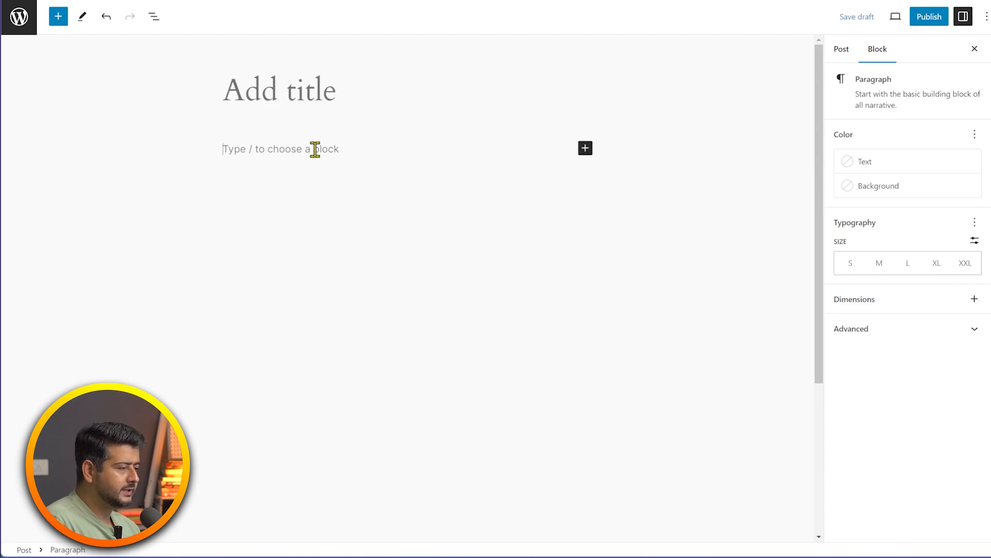
type("/but")
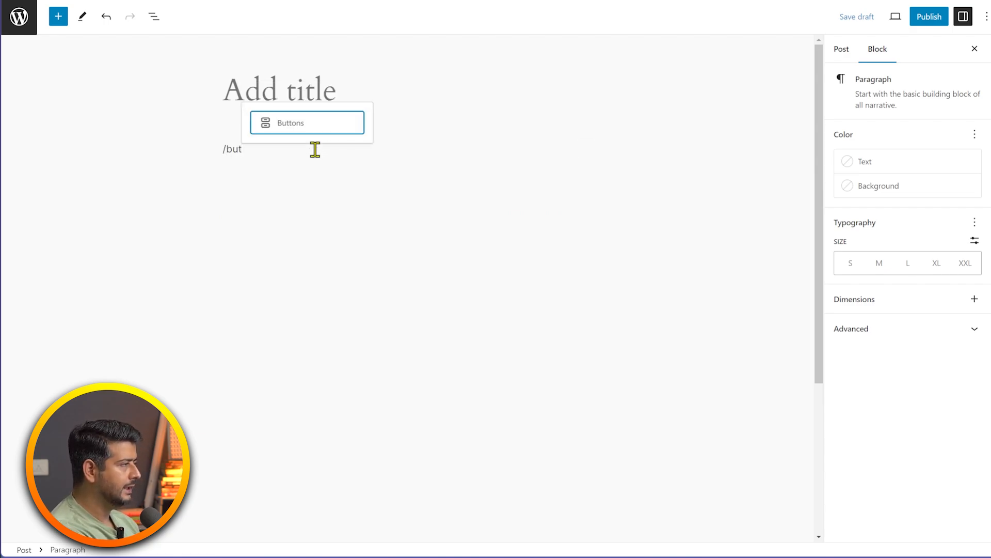
key("Return")
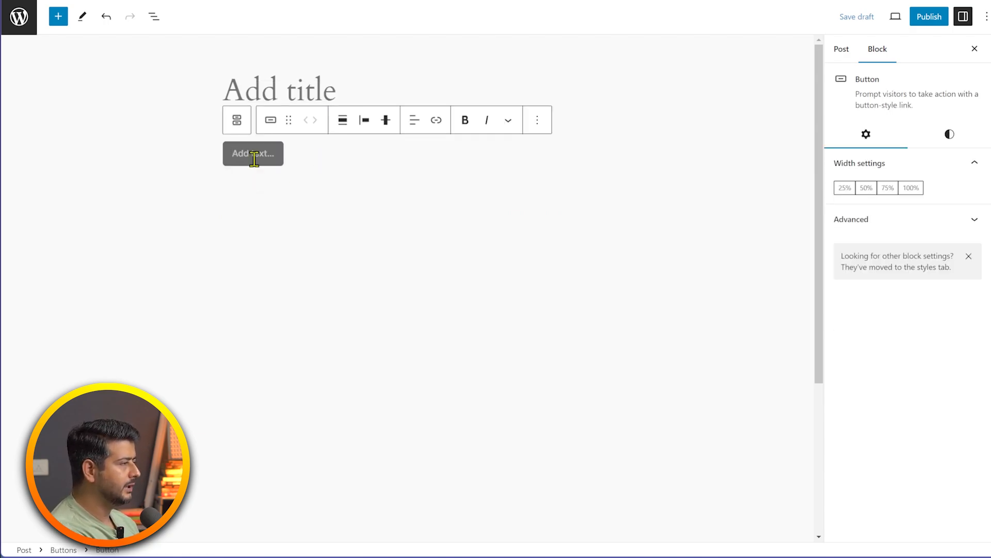
type("Buy")
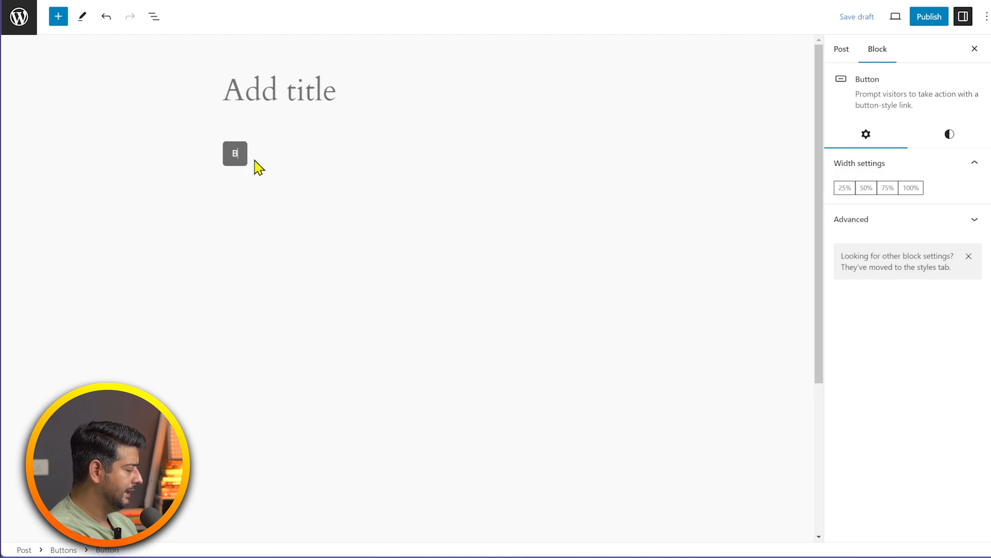
key("BackSpace")
key("BackSpace")
type("uy my Book")
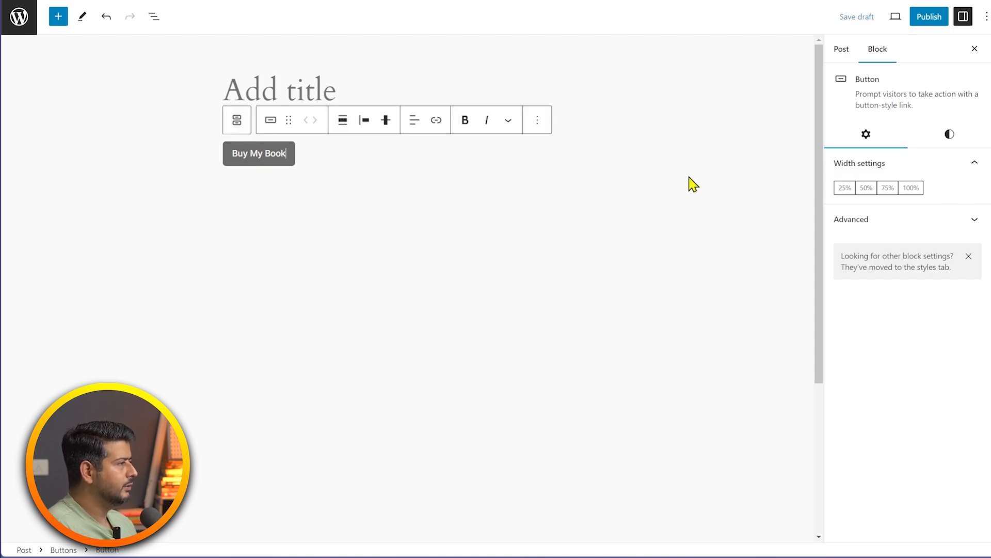
- Set the new "Buy My Book" button's text size to L
left_click(943, 140)
scroll(922, 320, "down", 1)
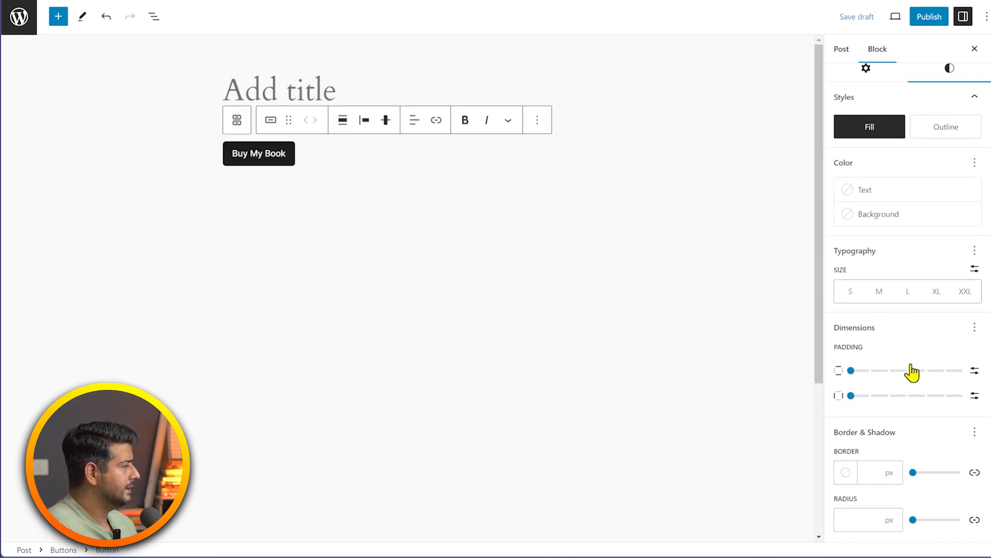
left_click(908, 291)
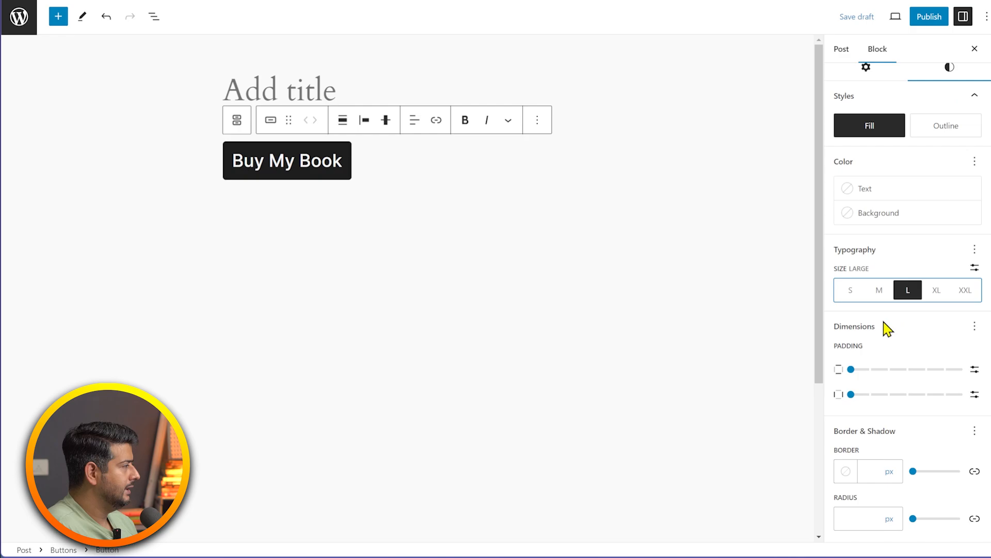
- Give the new button a custom green background, #43FD65, and black text from the theme colors
left_click(877, 214)
left_click(737, 282)
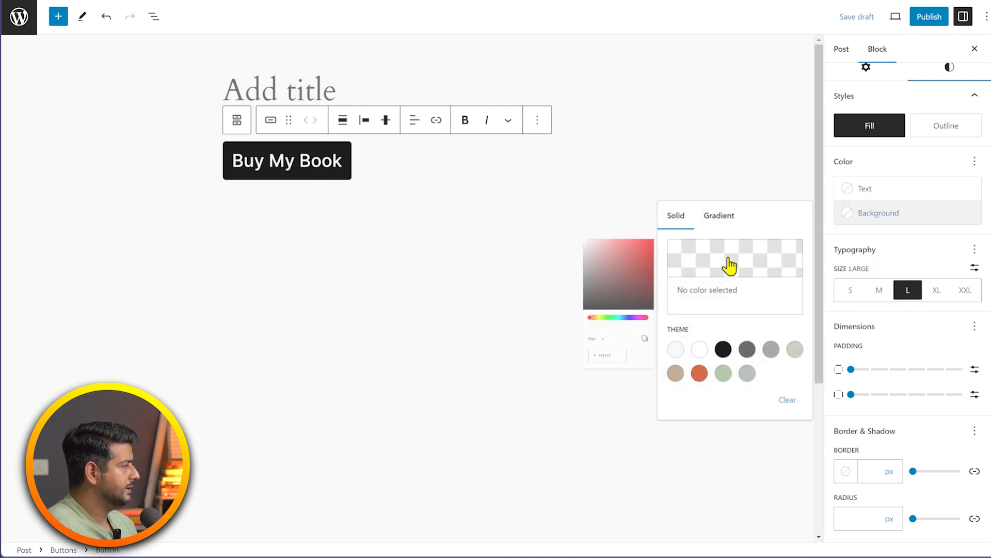
left_click(568, 383)
left_click(612, 239)
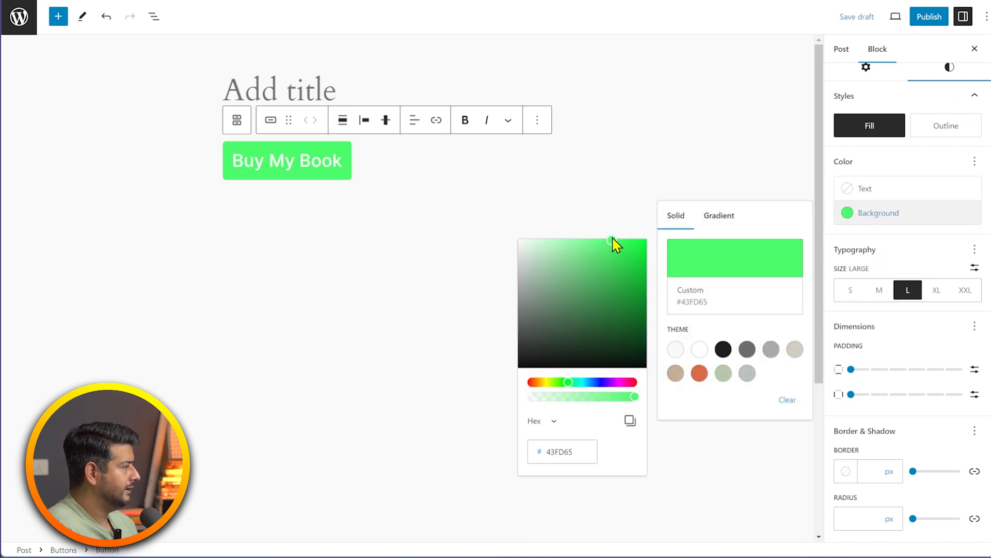
left_click(865, 192)
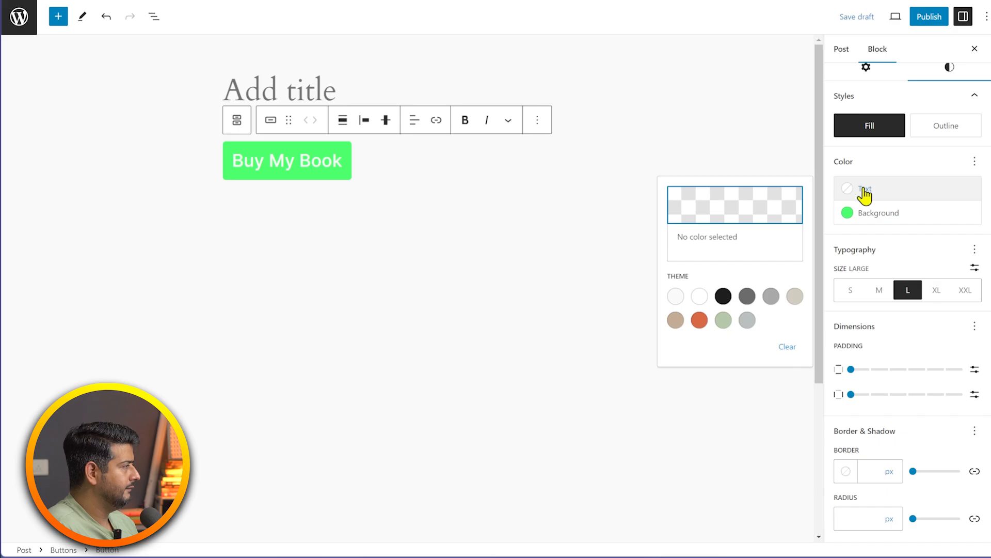
left_click(724, 297)
left_click(494, 259)
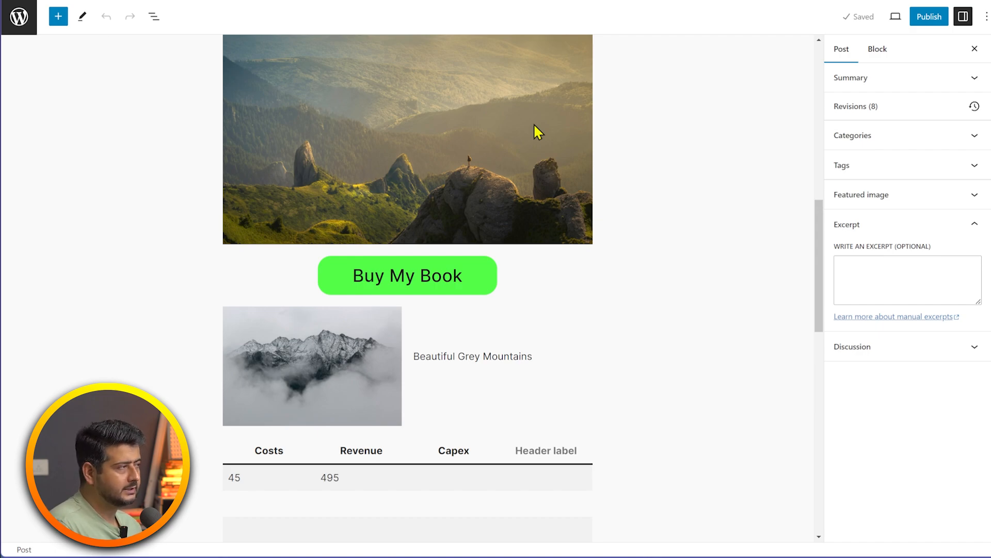
- Copy the styles of the original post's "Buy My Book" button and paste them onto the button in the new post
left_click(488, 270)
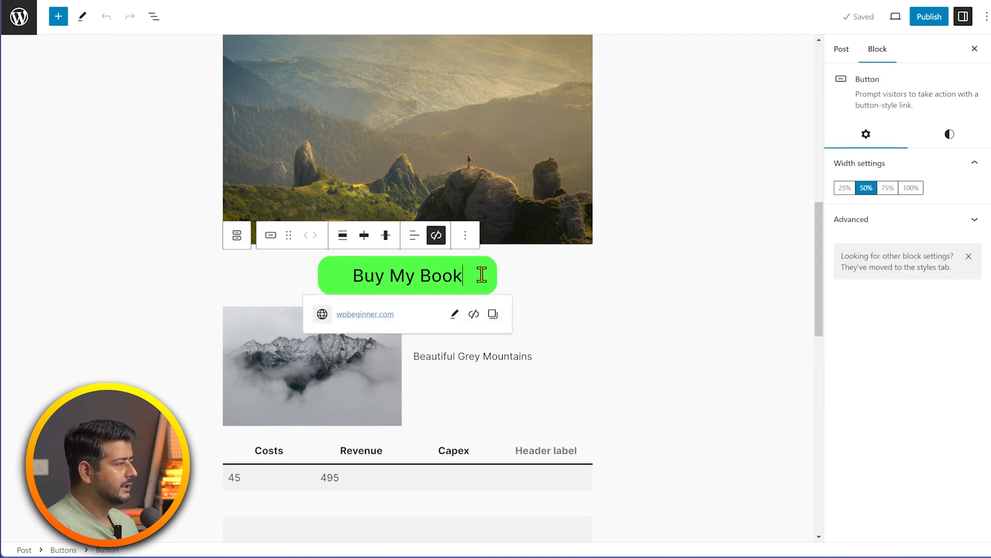
left_click(465, 238)
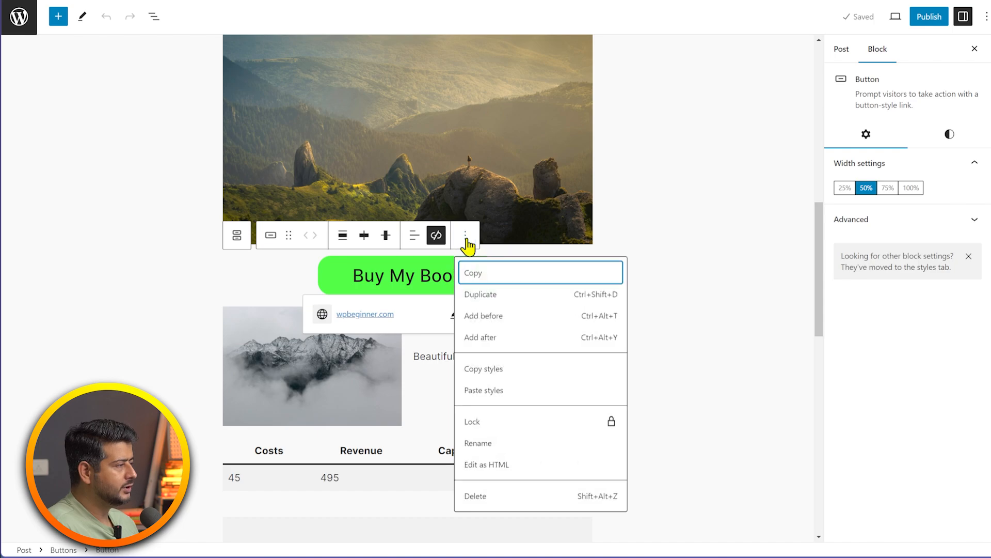
left_click(514, 378)
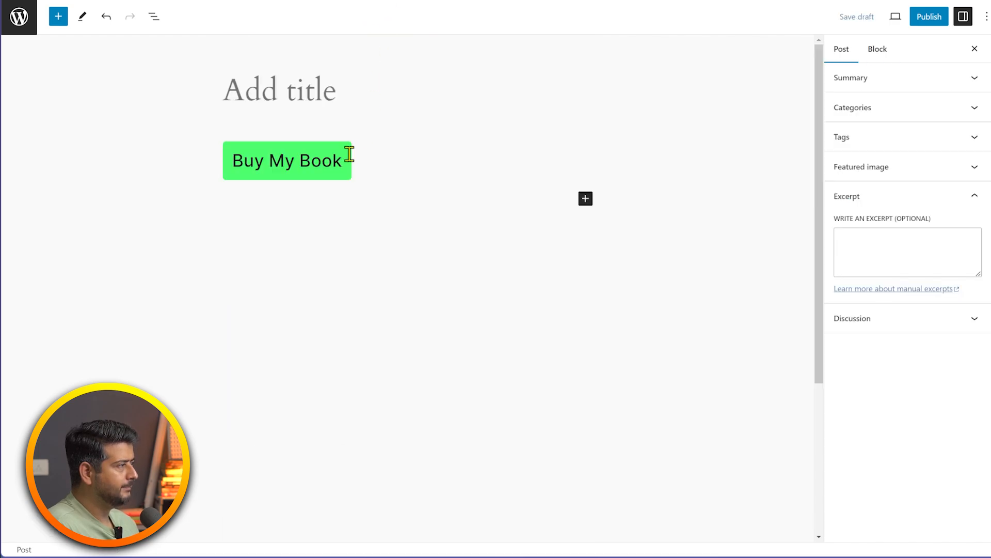
left_click(348, 154)
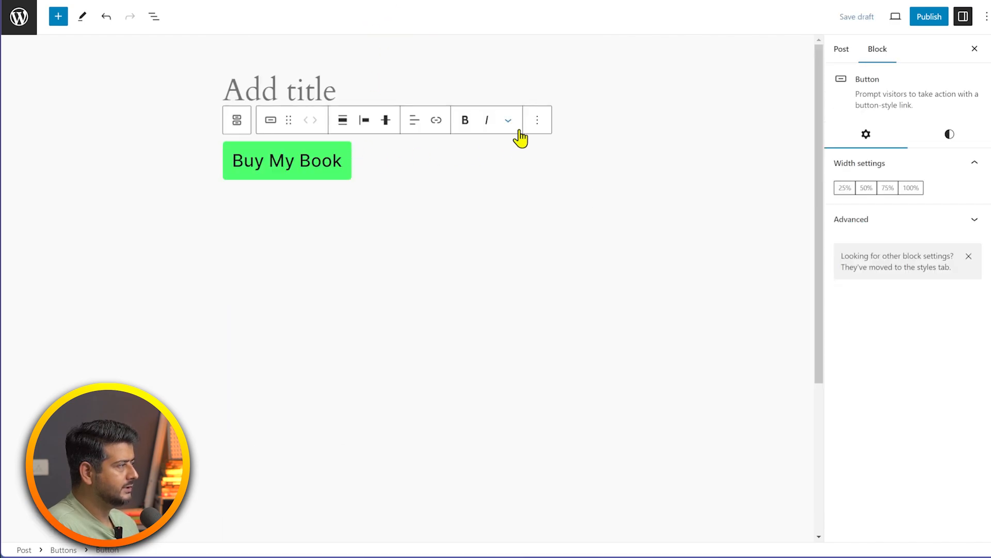
left_click(539, 122)
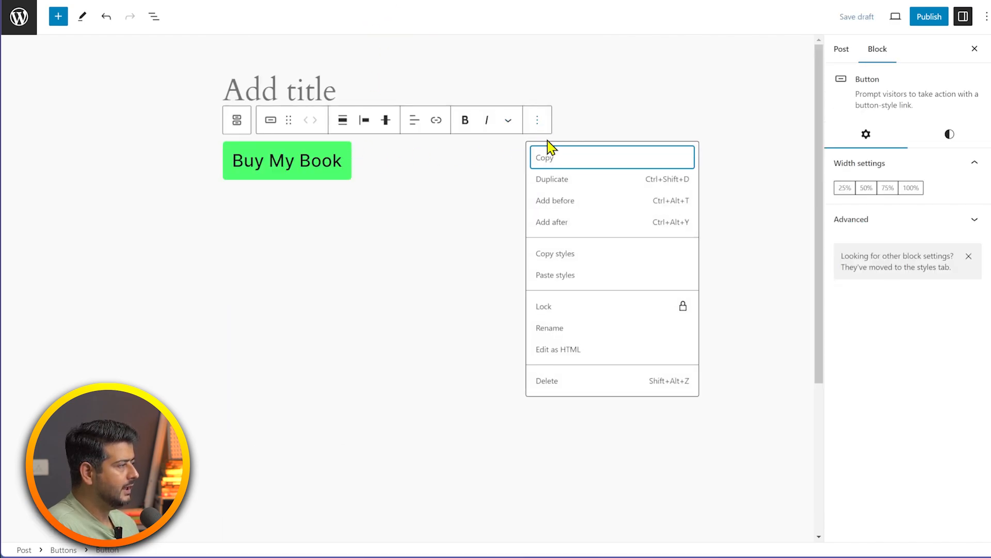
left_click(585, 278)
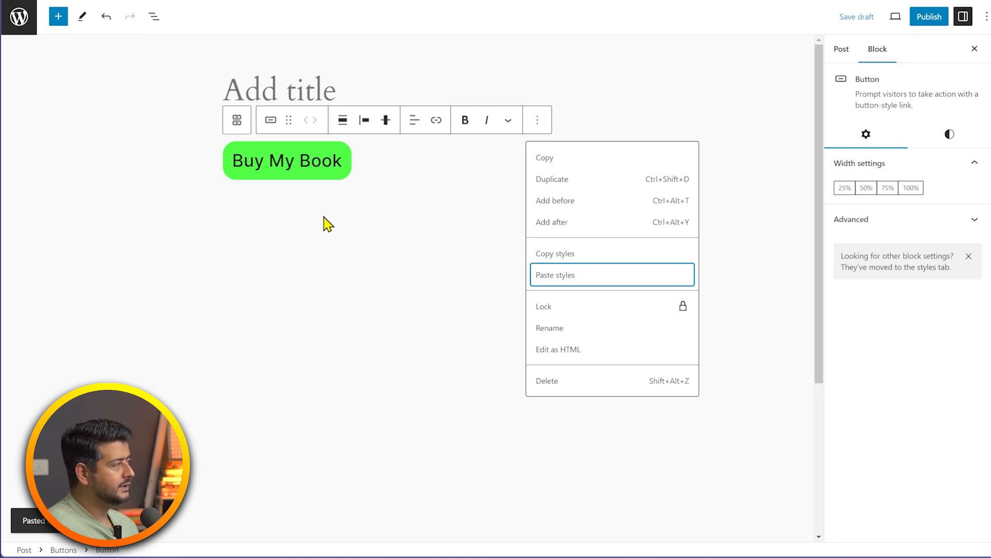
left_click(339, 240)
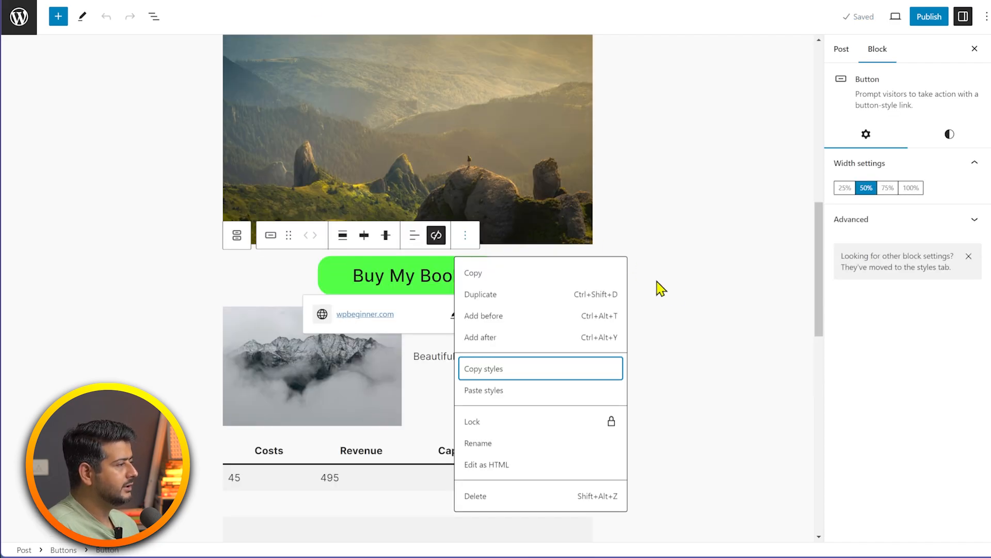
left_click(678, 298)
- Examine the block options offered for the original "Buy My Book" button and for the table below it
scroll(677, 298, "down", 3)
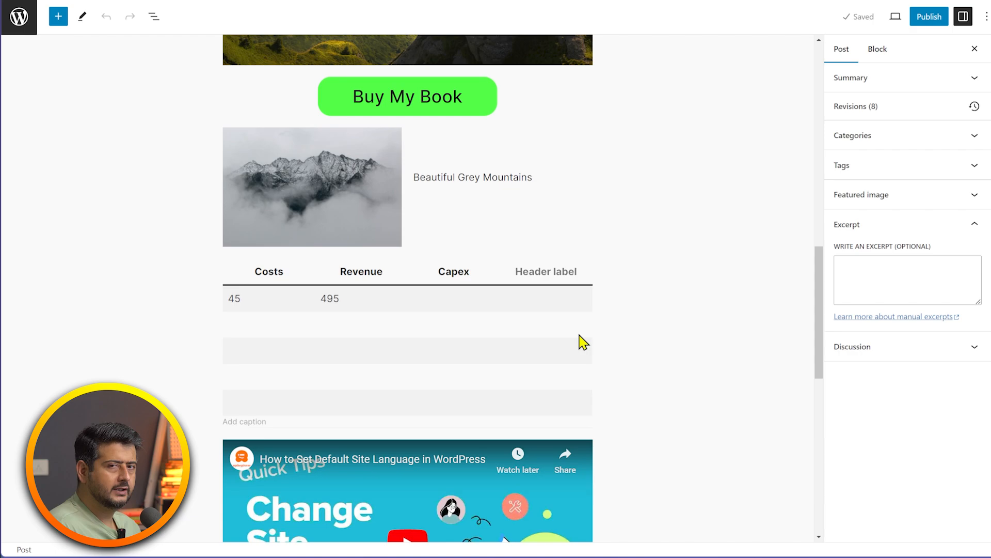
left_click(489, 95)
left_click(537, 140)
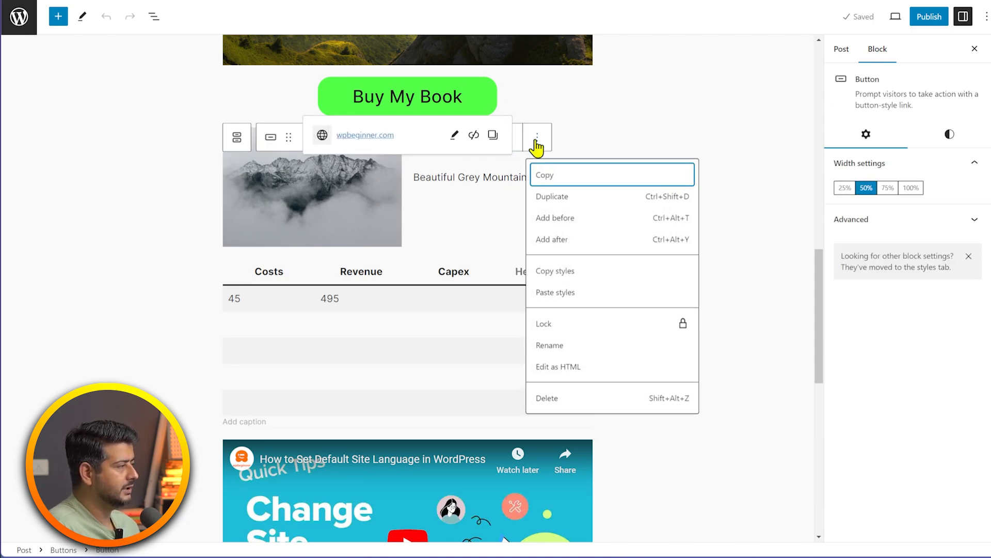
left_click(726, 152)
scroll(604, 279, "down", 2)
left_click(545, 212)
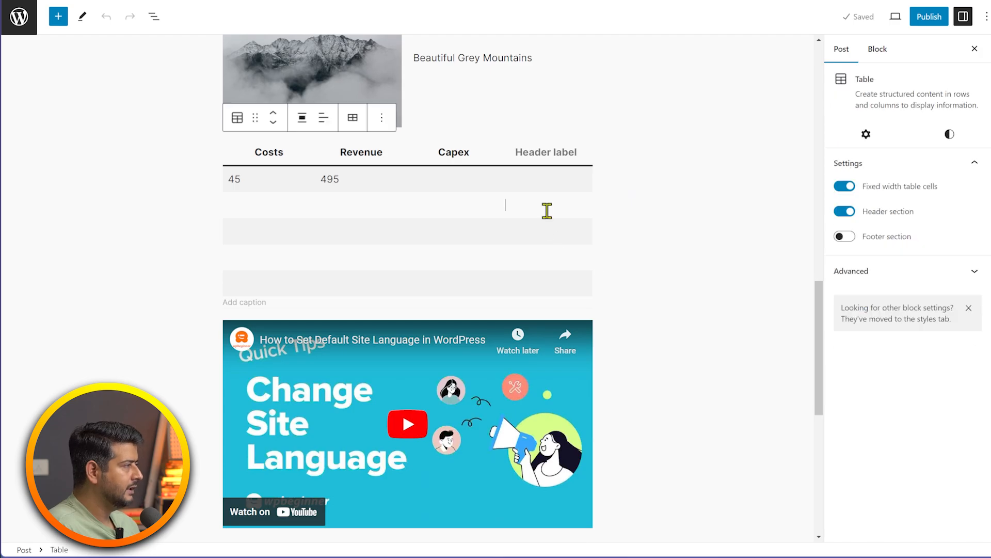
left_click(484, 124)
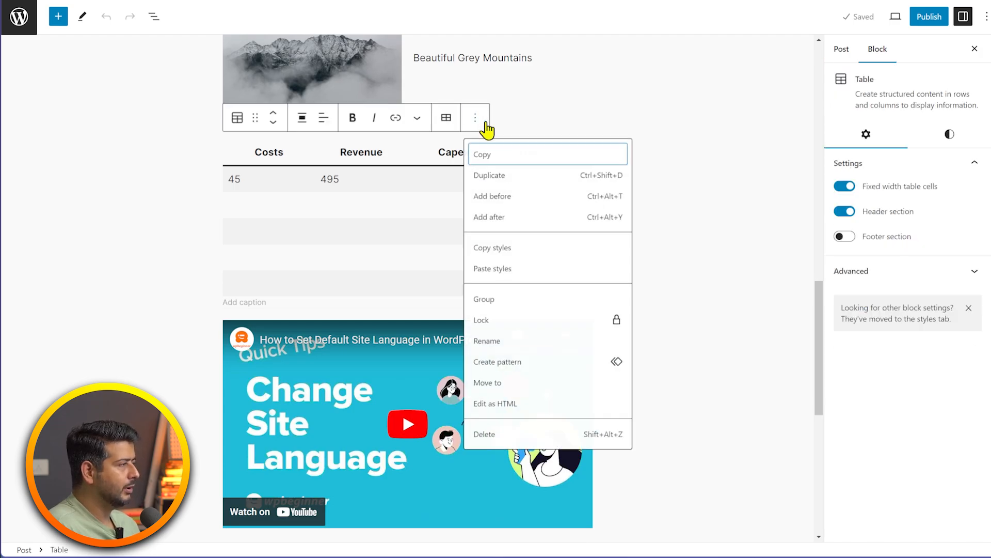
left_click(725, 150)
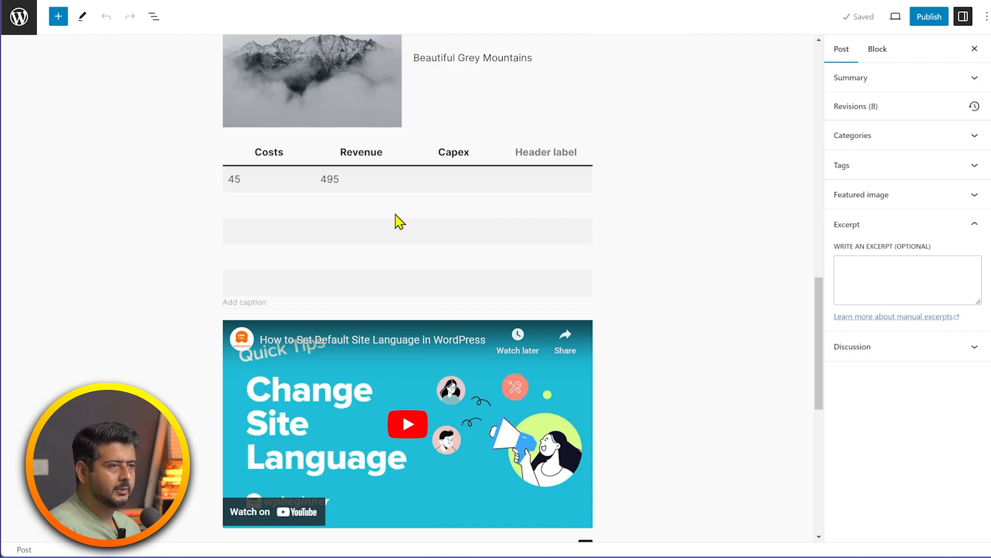
- Create a synced pattern from the expense table, named "Business Expense Table", in a new category called "table"
scroll(398, 221, "up", 3)
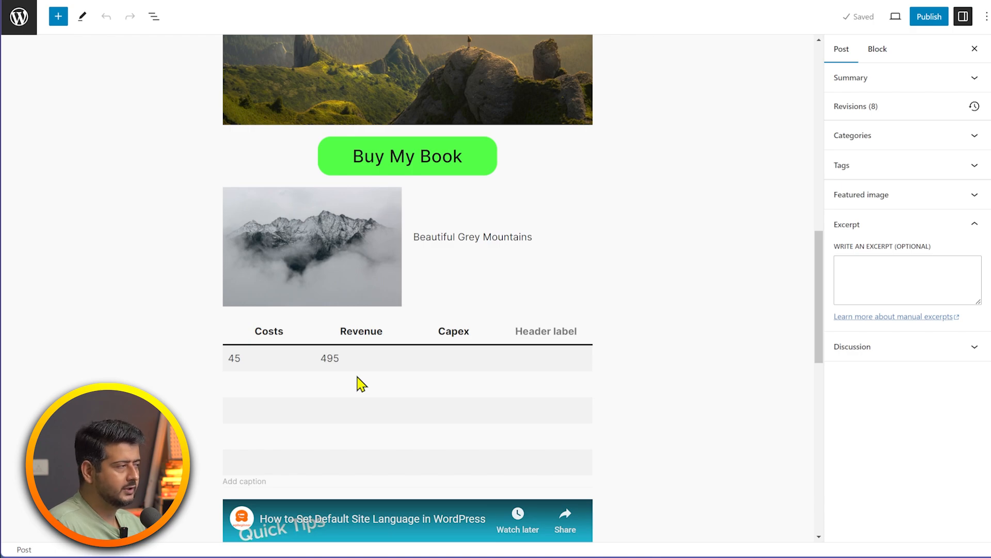
scroll(372, 362, "down", 2)
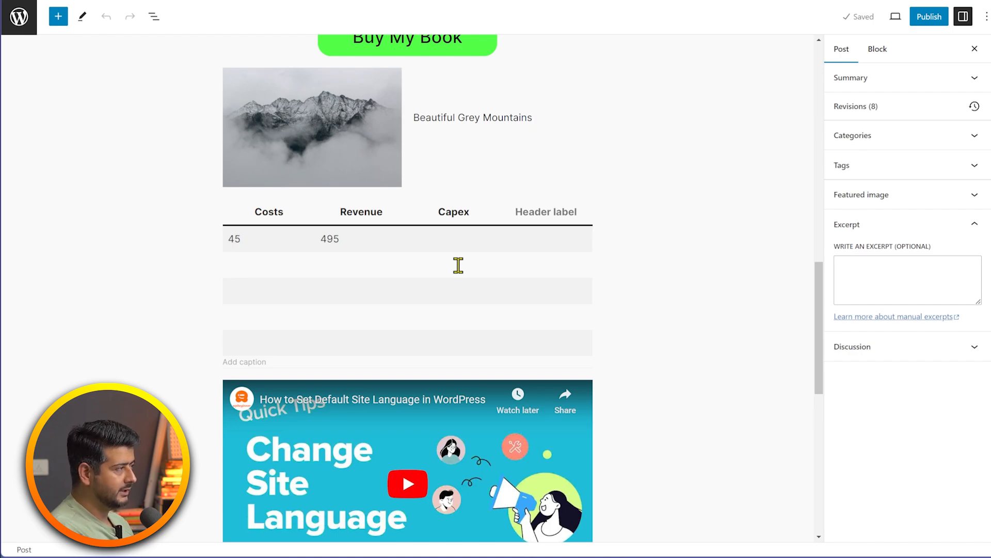
left_click(507, 259)
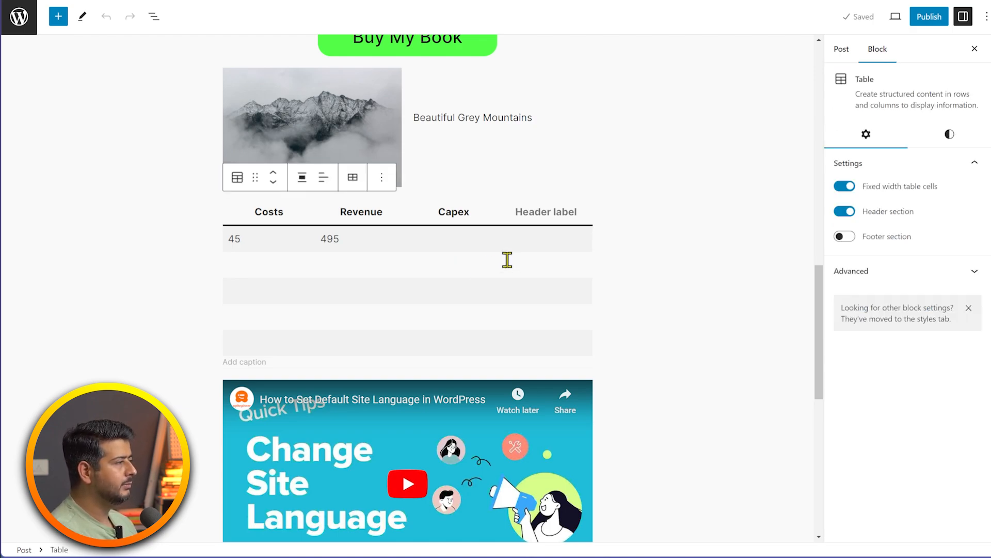
left_click(382, 179)
left_click(382, 179)
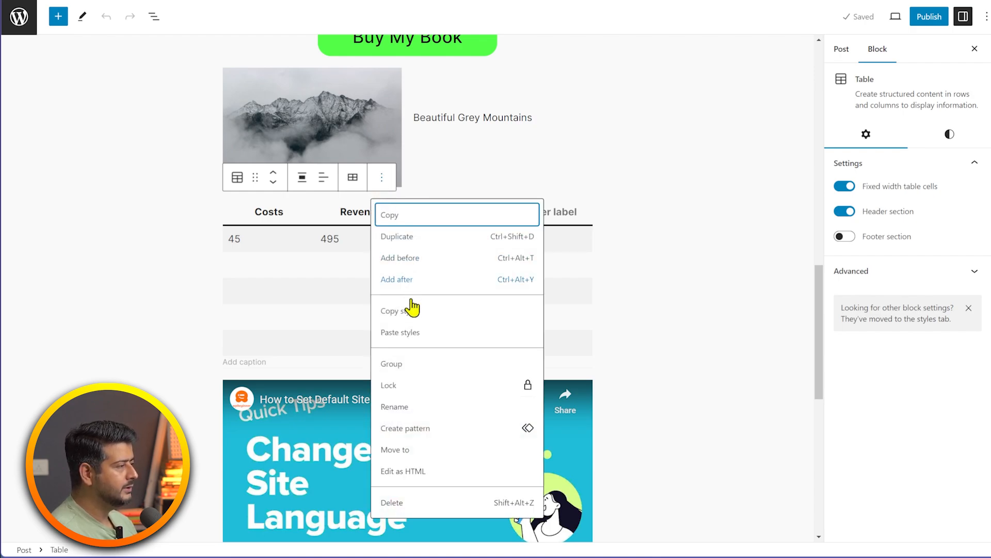
left_click(445, 435)
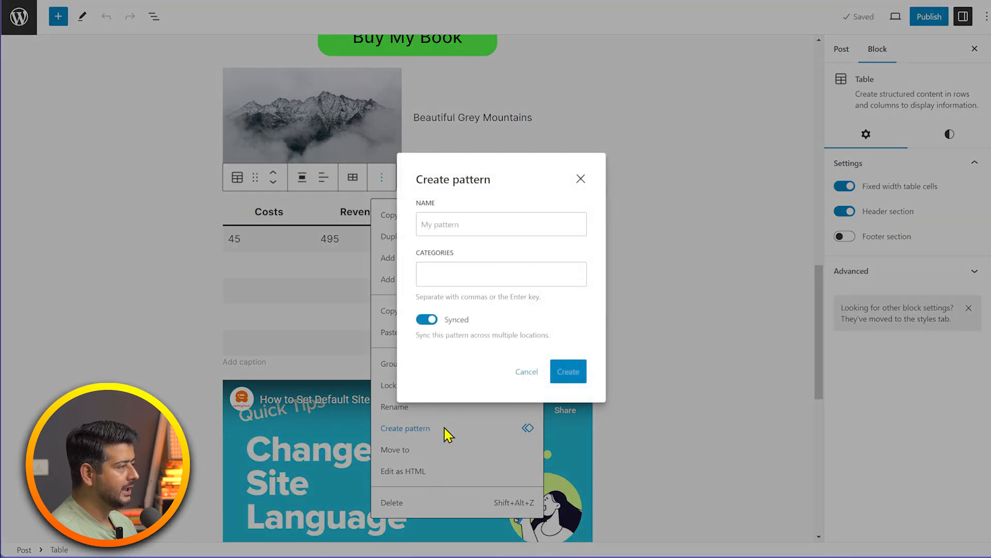
left_click(467, 229)
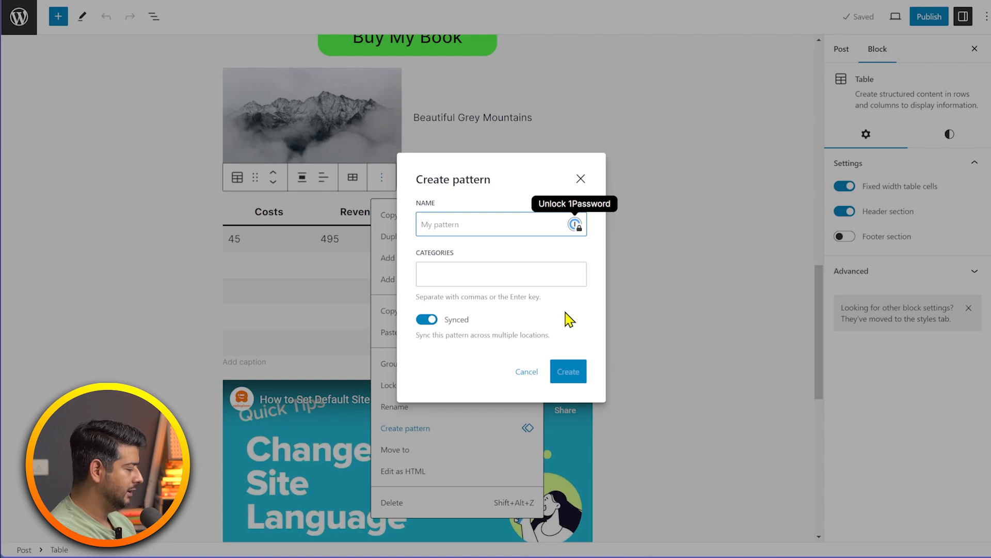
type("Business ")
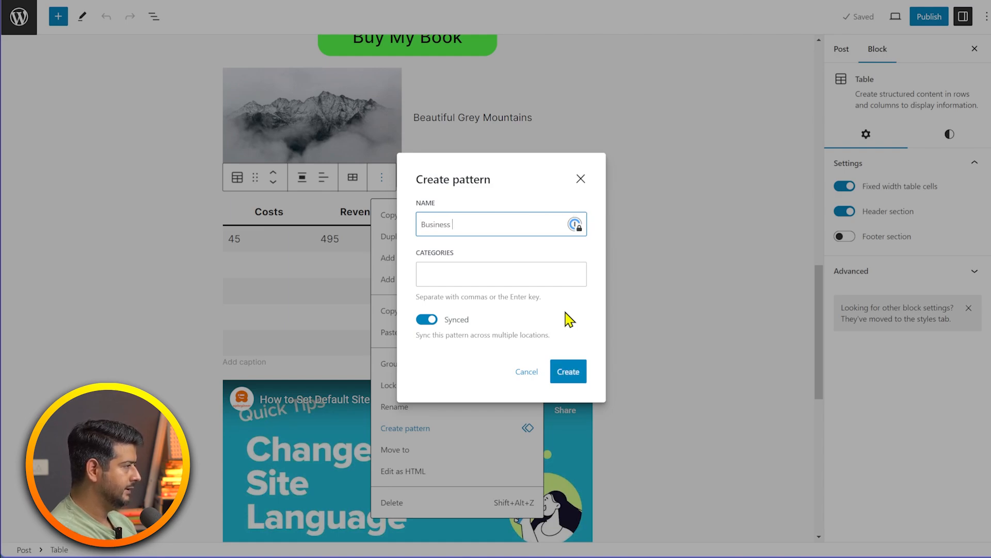
type("Expense Table")
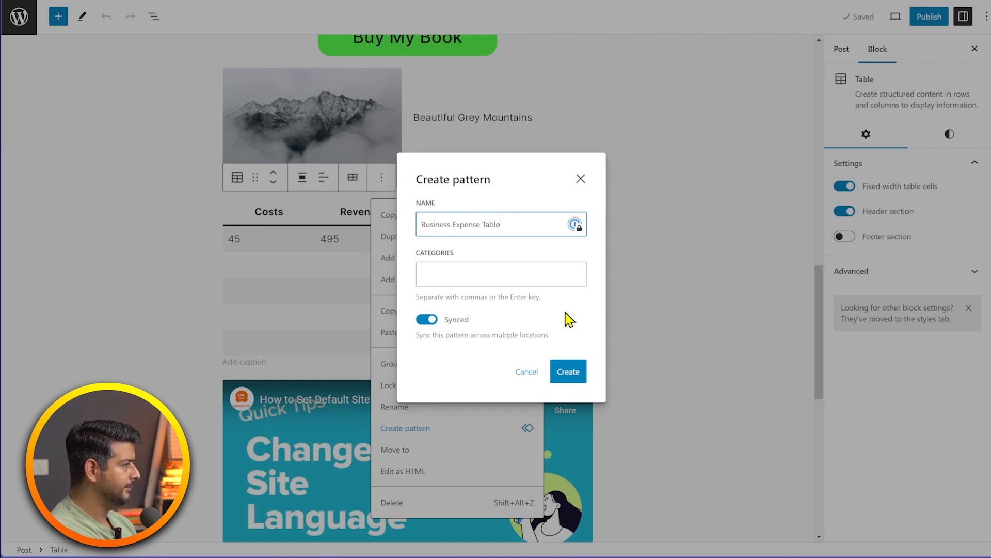
left_click(521, 275)
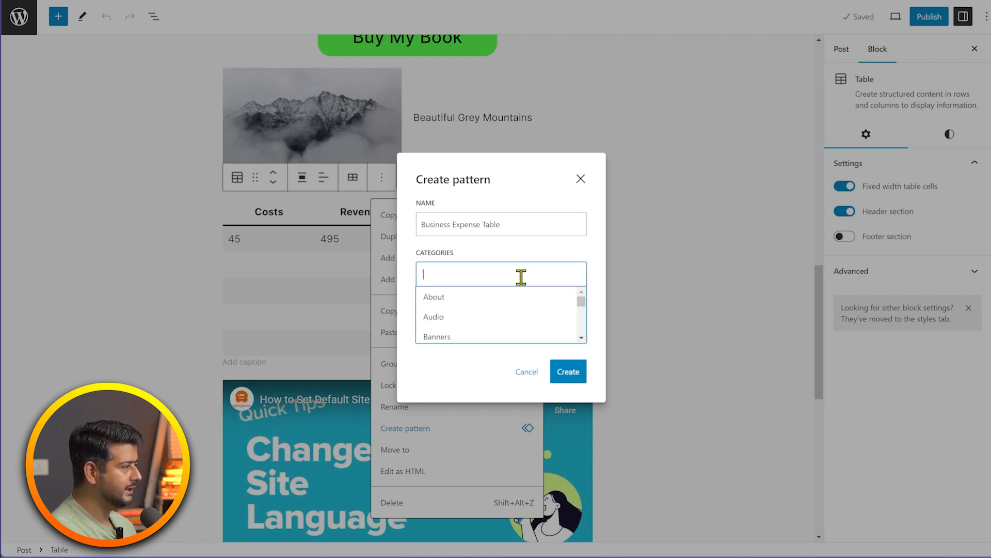
type("table")
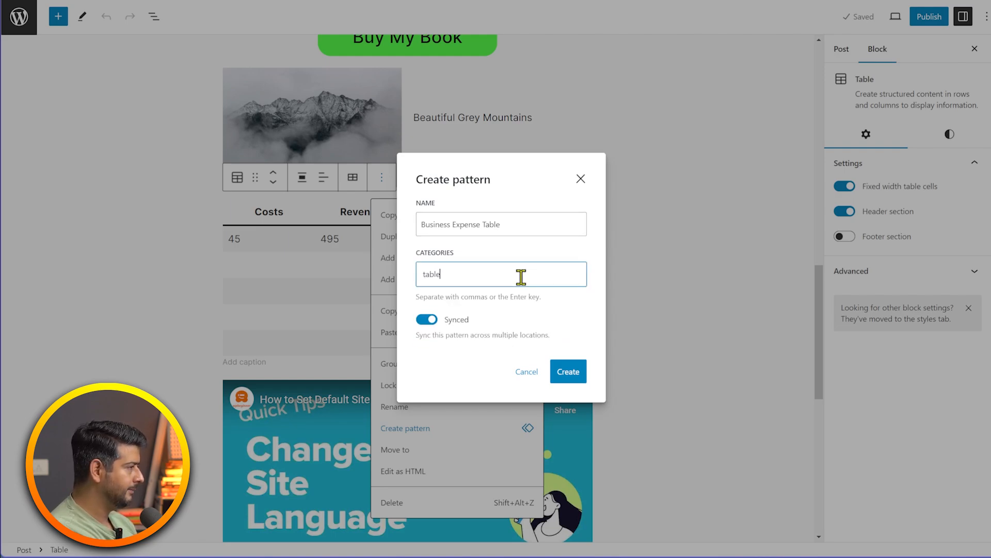
key("Return")
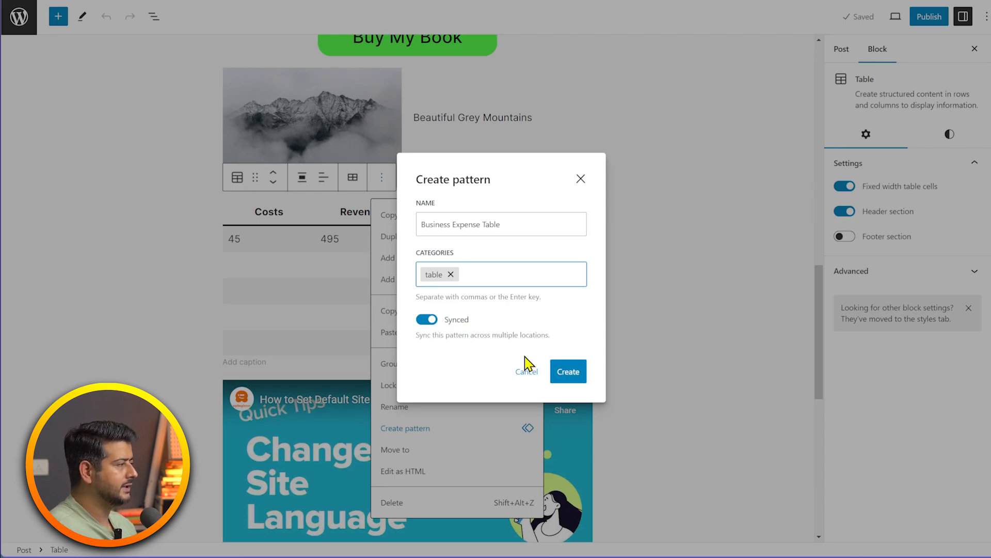
left_click(572, 377)
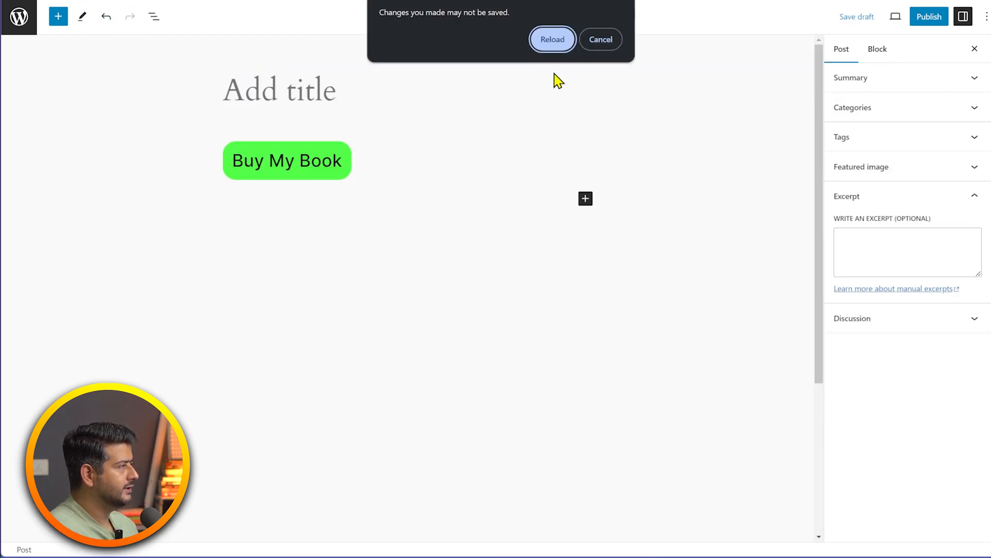
- Save the new post's draft and insert the synced "Business Expense Table" pattern below the green "Buy My Book" button
left_click(592, 42)
left_click(834, 19)
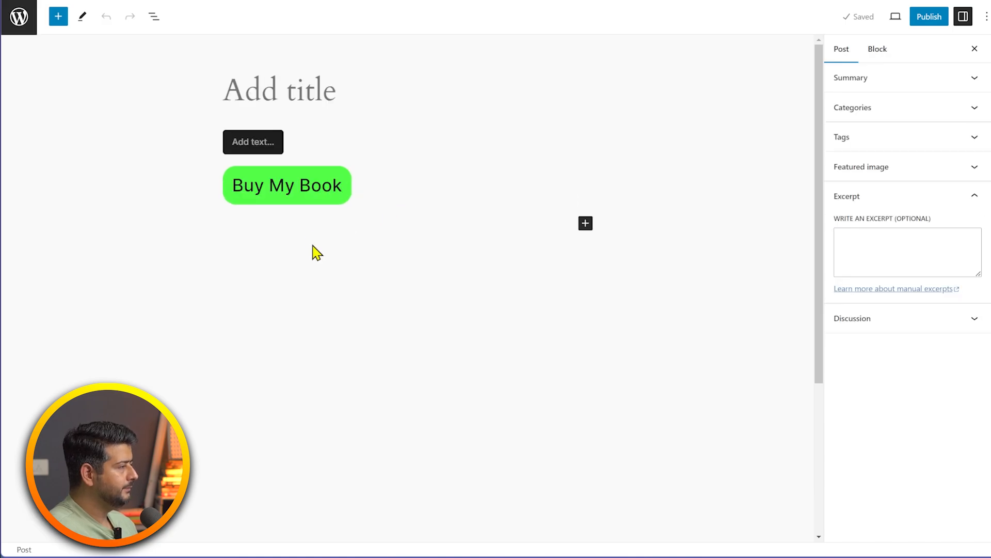
left_click(253, 223)
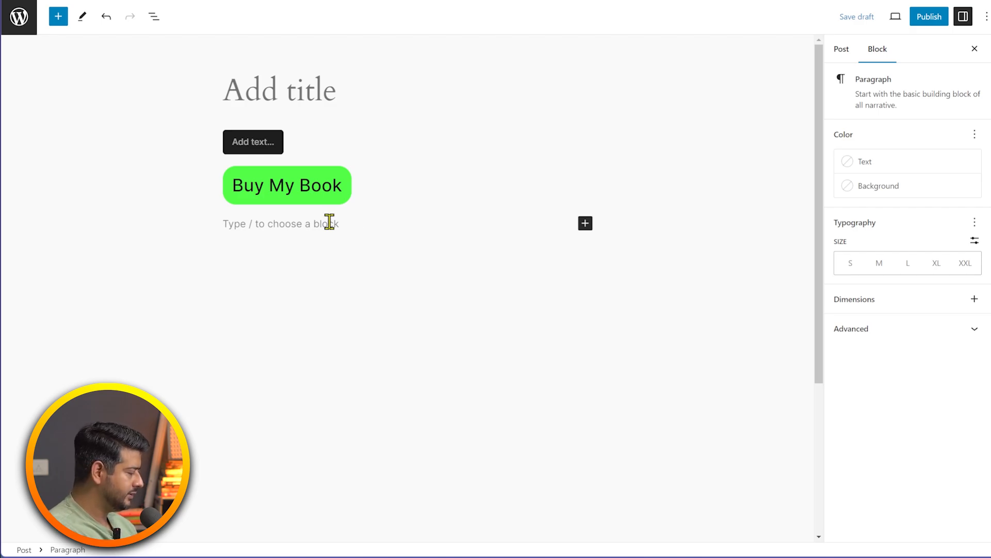
type("/busin")
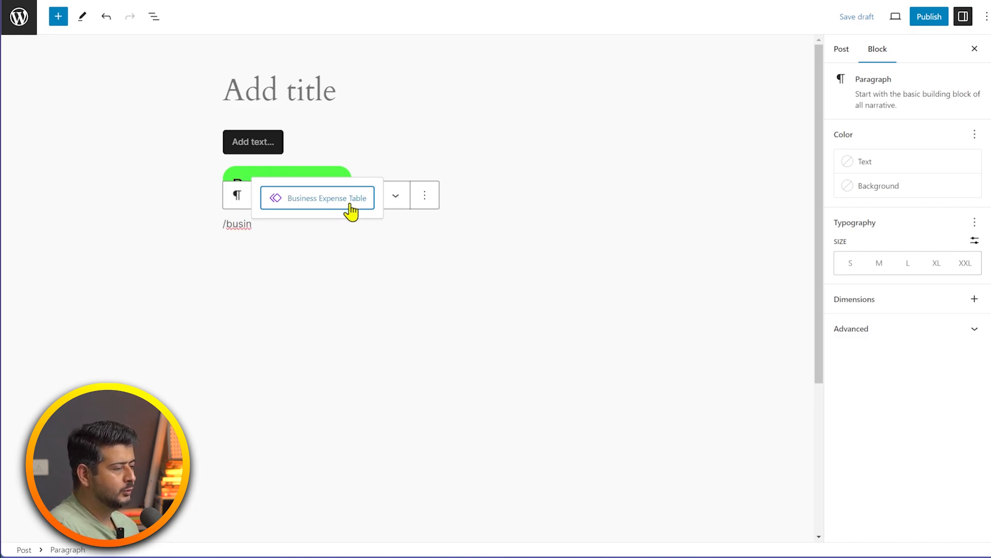
left_click(355, 230)
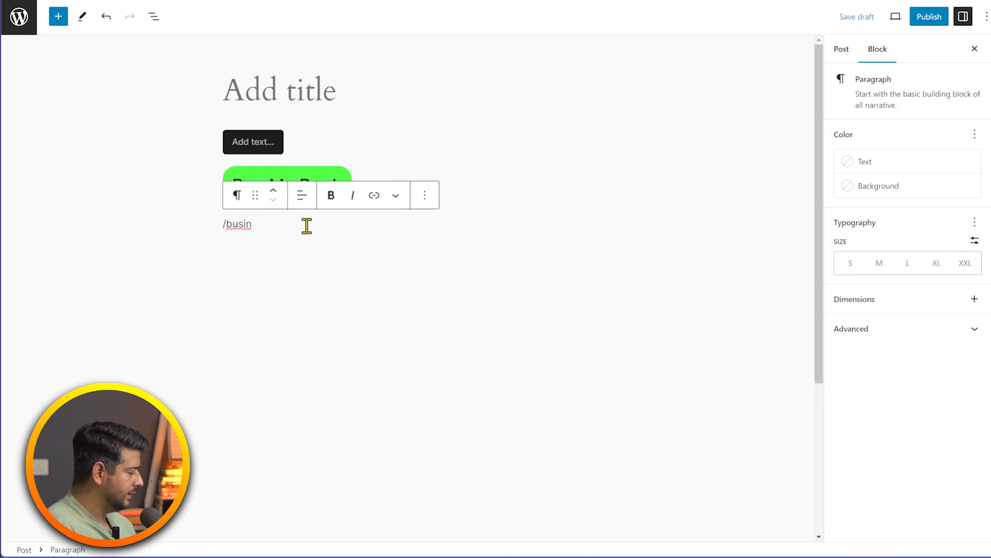
key("BackSpace")
key("BackSpace")
key("BackSpace")
key("BackSpace")
key("BackSpace")
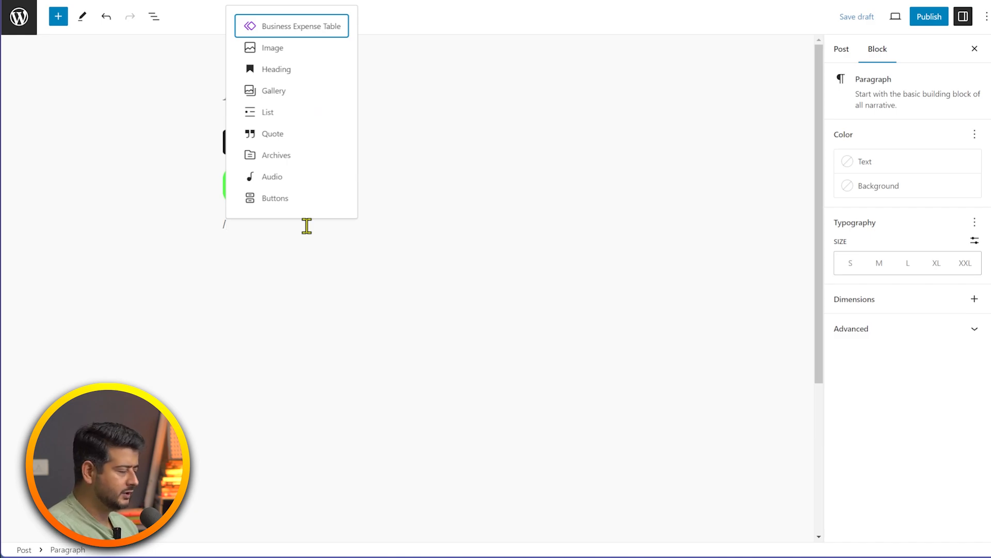
type("bu")
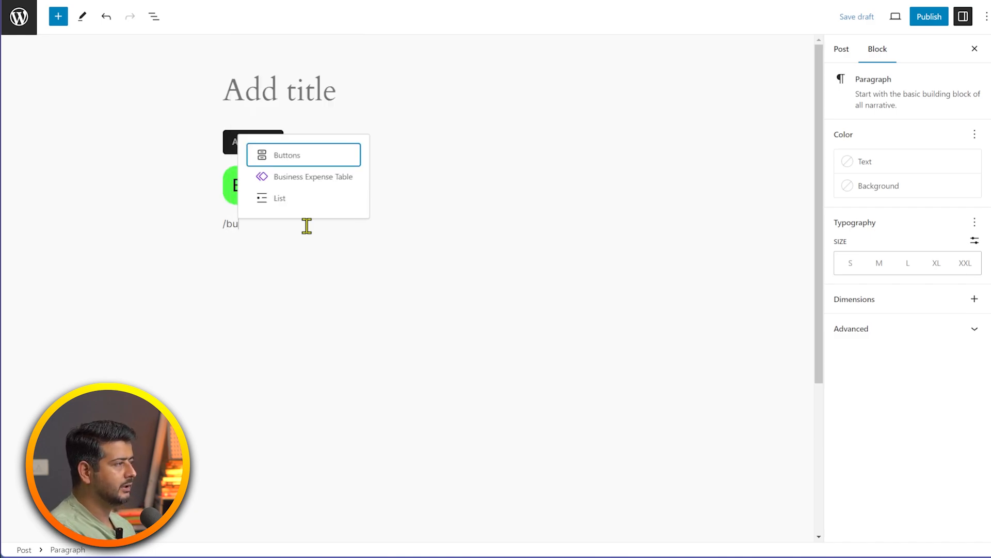
key("Down")
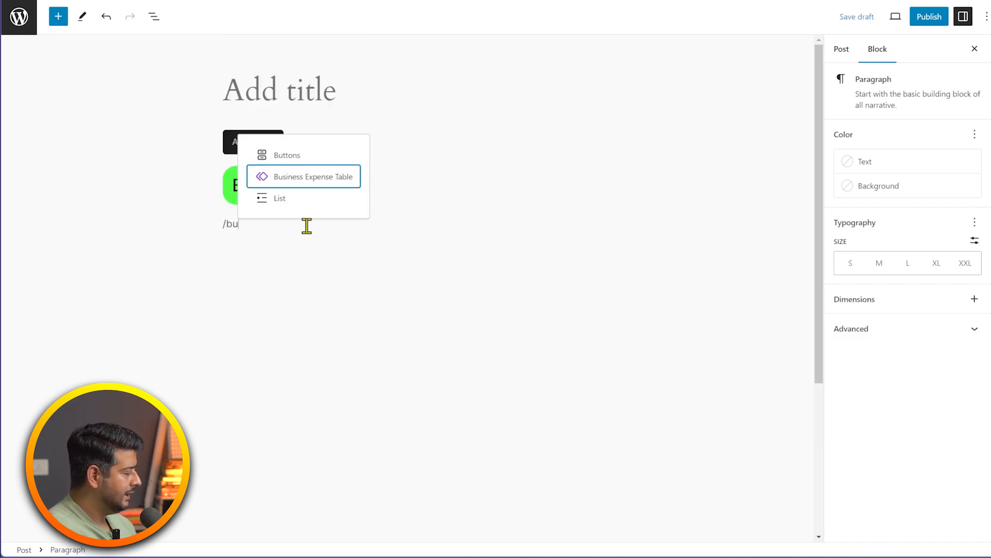
key("Return")
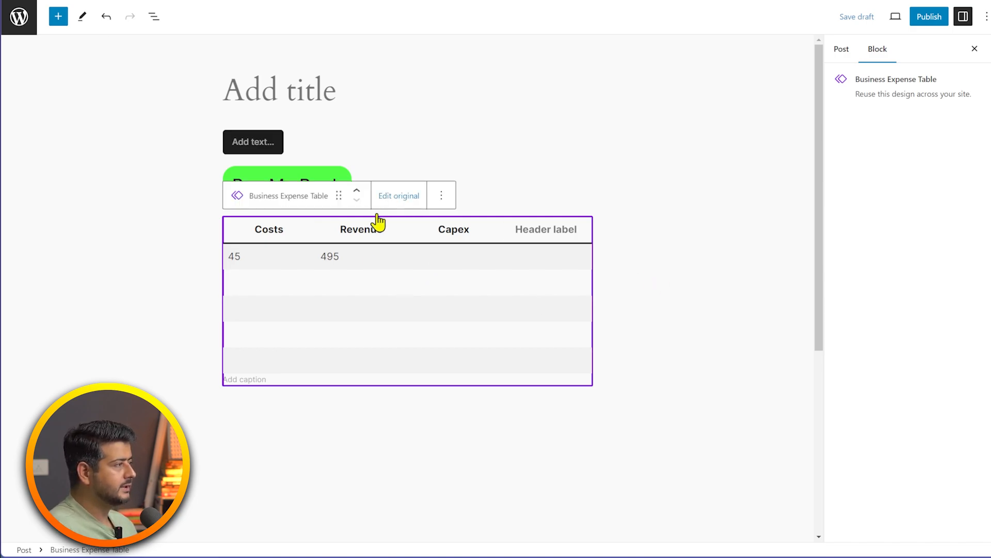
left_click(669, 246)
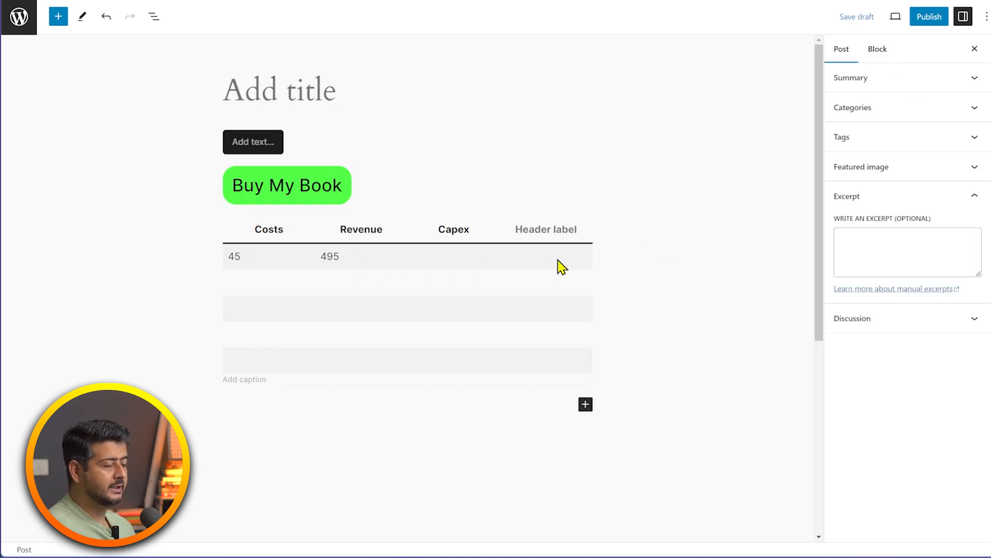
- Edit the original "Business Expense Table" pattern, entering 22 in the first row under Capex, and save the update
left_click(389, 297)
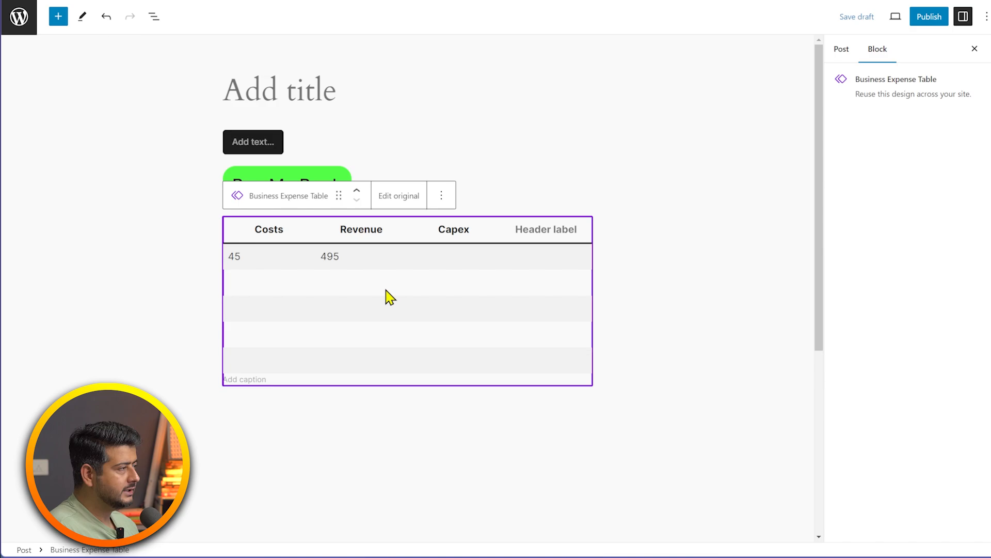
left_click(395, 201)
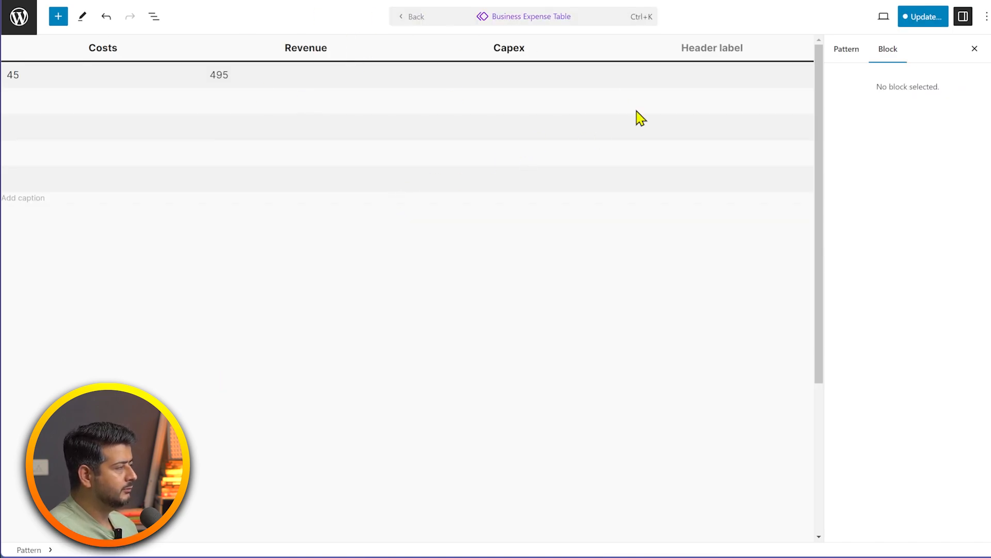
left_click(514, 77)
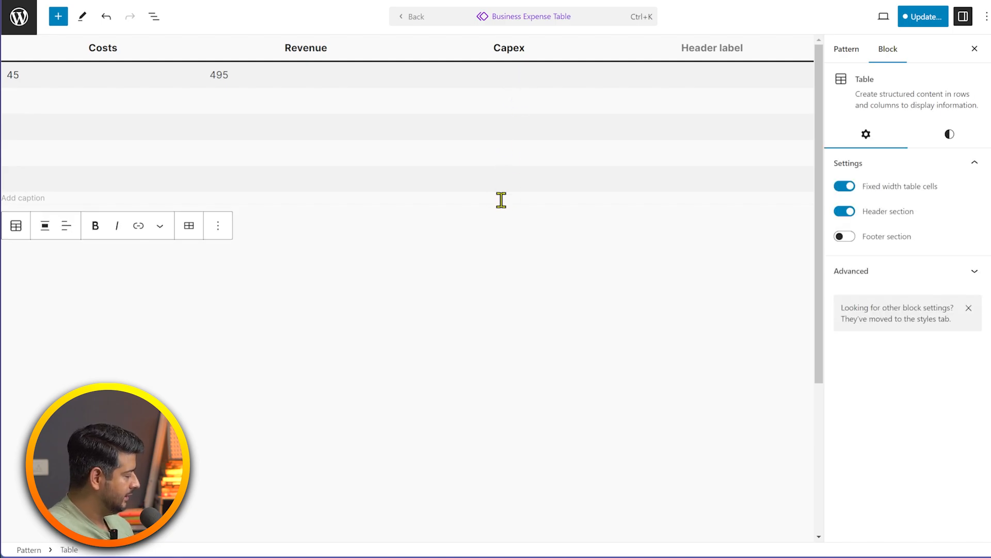
type("22")
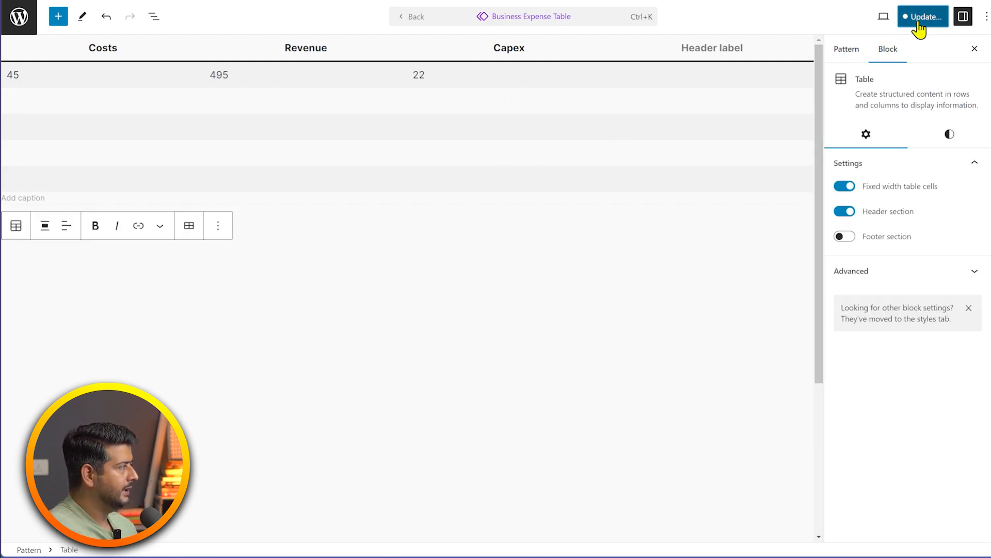
left_click(919, 22)
left_click(870, 19)
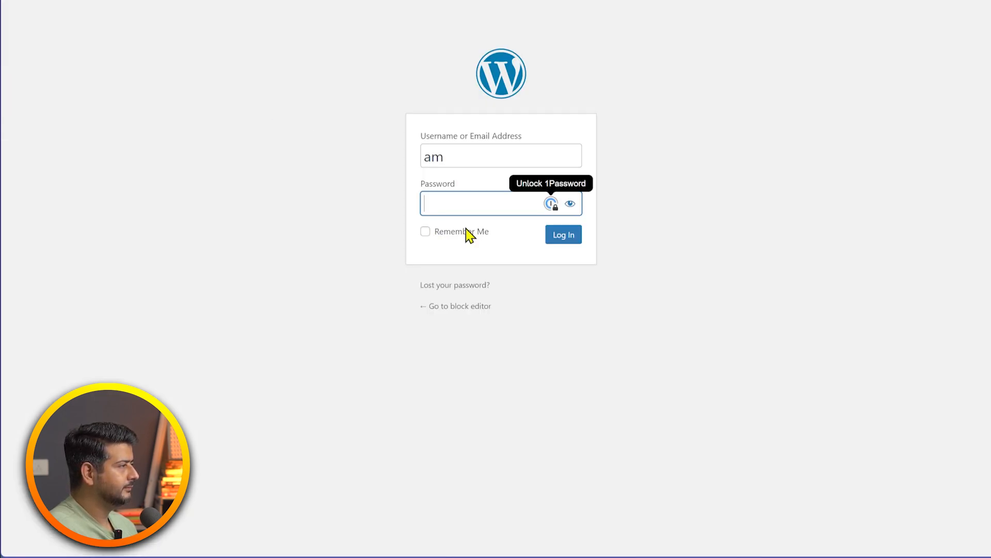
- Log back in to the WordPress site with the account username and password
type("••")
key("Return")
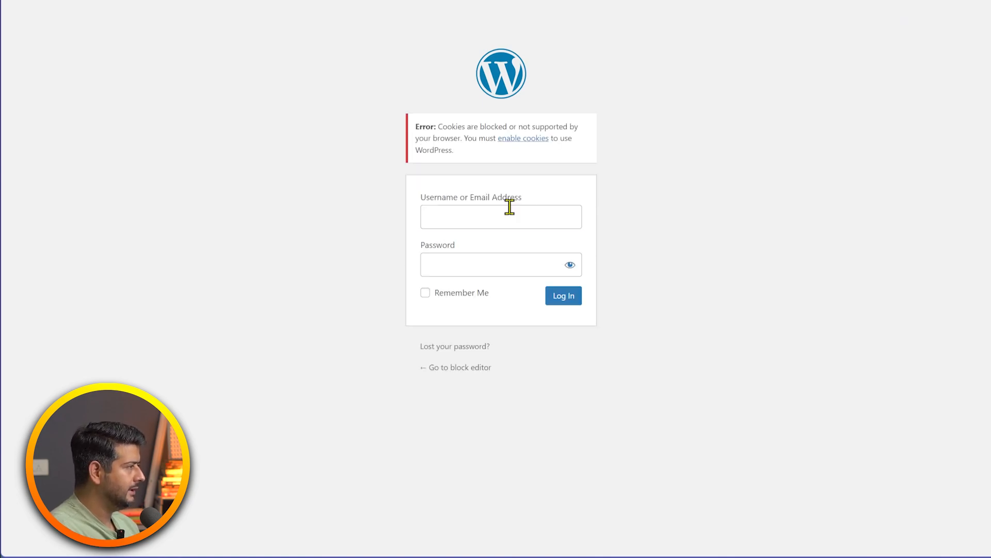
type("am")
key("Tab")
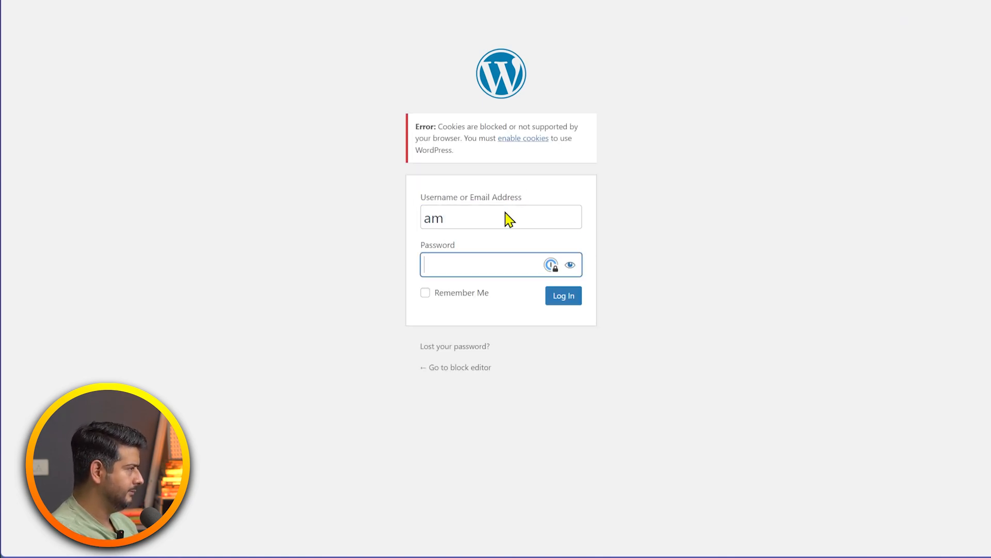
type("••")
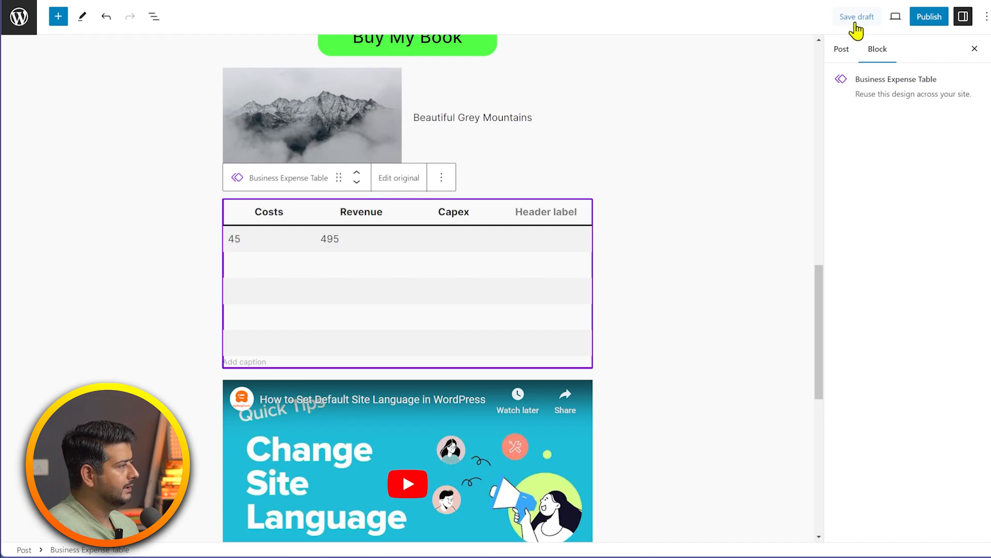
- Save the original post's draft and reload it to check the synced expense table
left_click(855, 23)
key("F5")
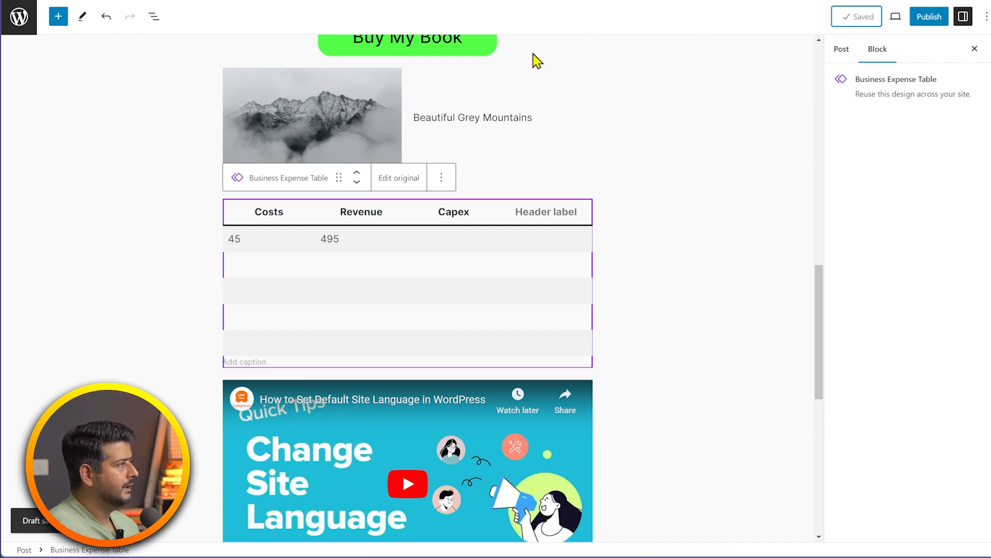
scroll(710, 127, "down", 6)
scroll(711, 126, "down", 10)
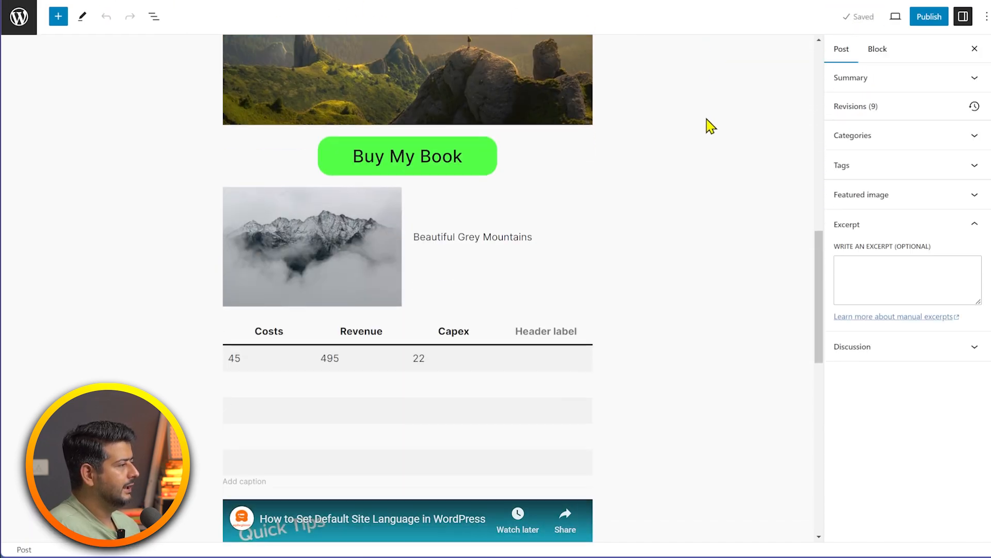
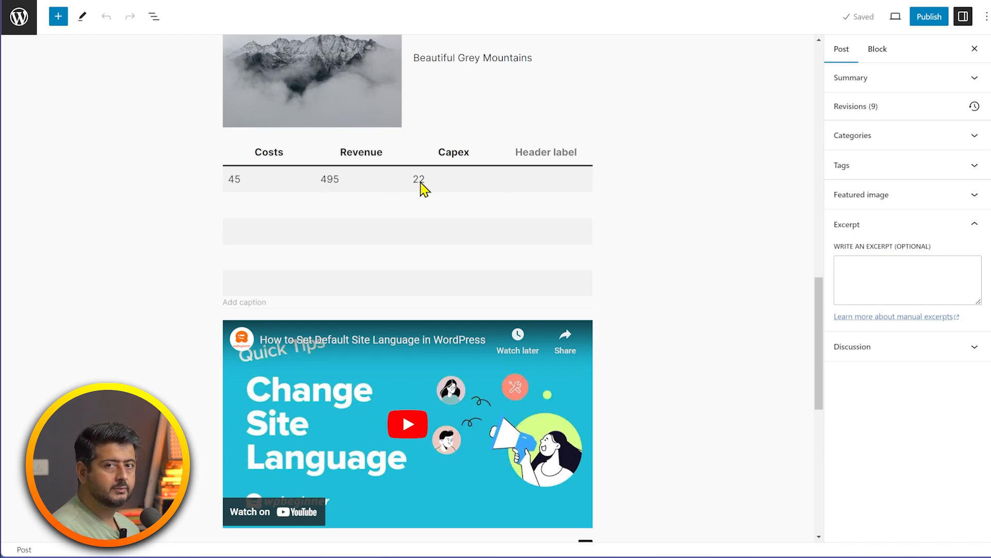
- Insert a table block with 5 columns and 6 rows below the YouTube video at the end of the post
scroll(425, 189, "down", 4)
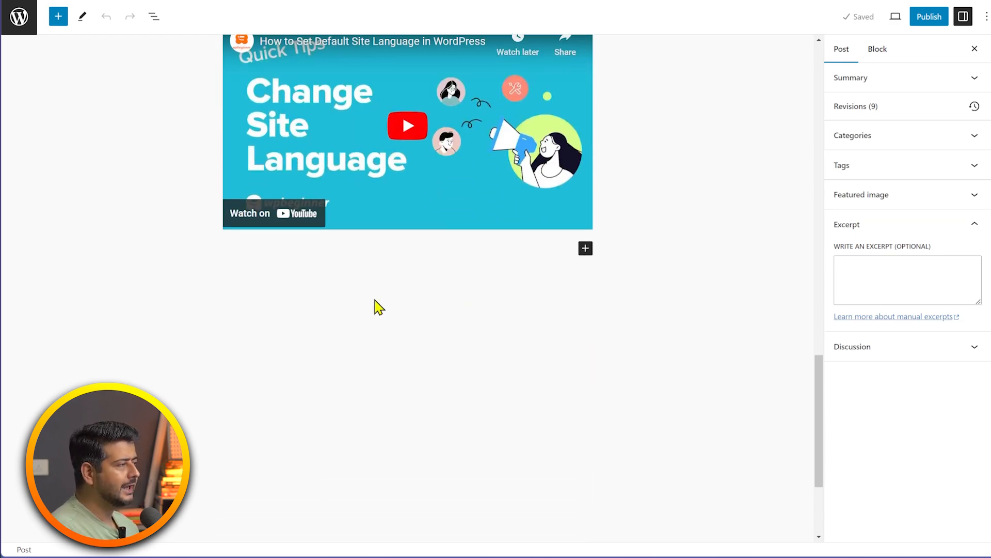
left_click(585, 249)
type("tabl")
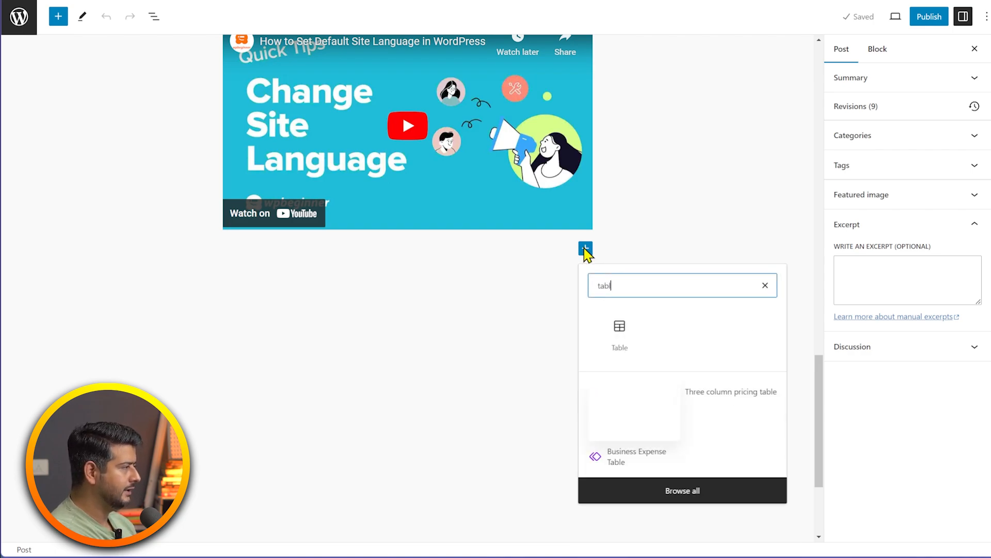
left_click(617, 335)
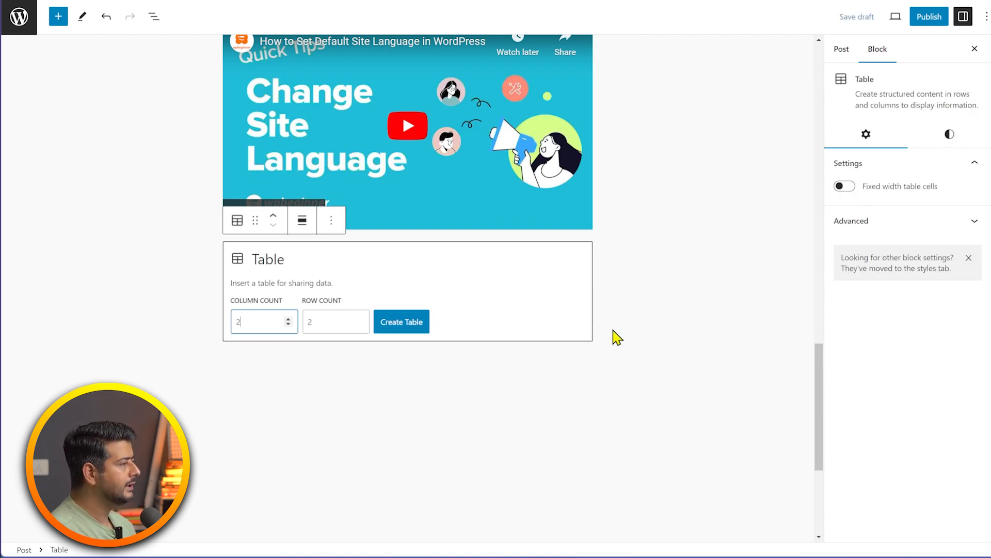
left_click(289, 318)
left_click(288, 319)
left_click(288, 318)
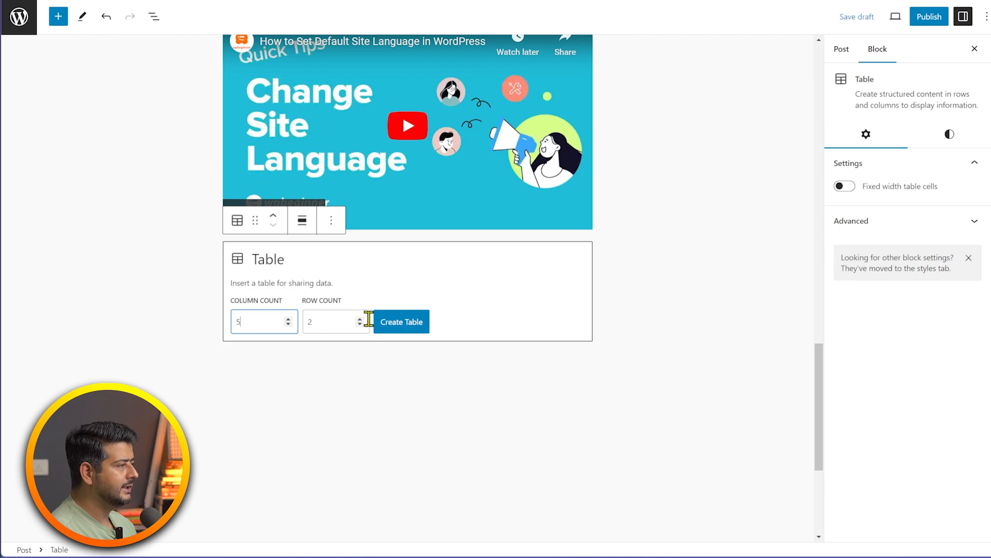
left_click(360, 319)
left_click(360, 318)
left_click(360, 319)
left_click(360, 318)
left_click(402, 324)
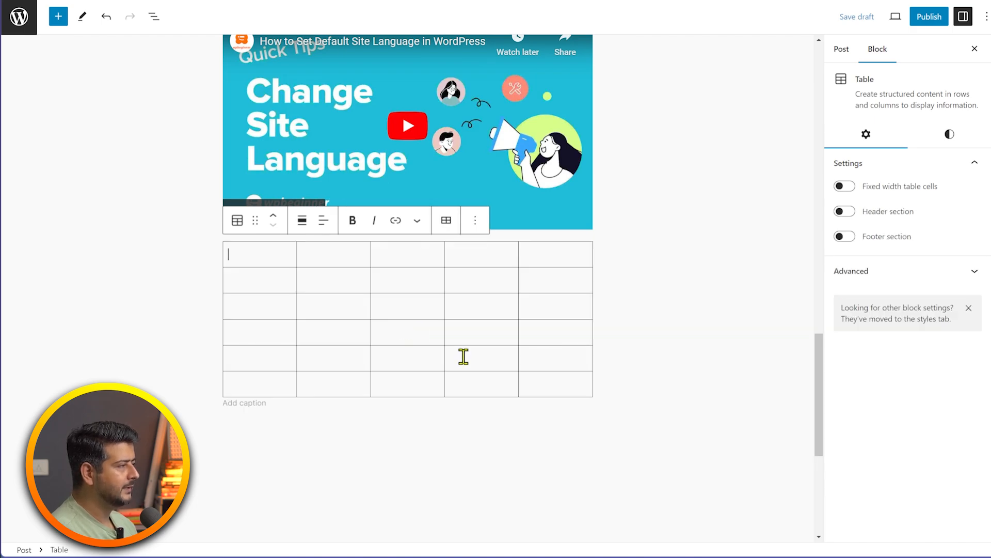
- Give the new table the Stripes style, enable its header section and enter "XYZ" as the third column's header
left_click(930, 146)
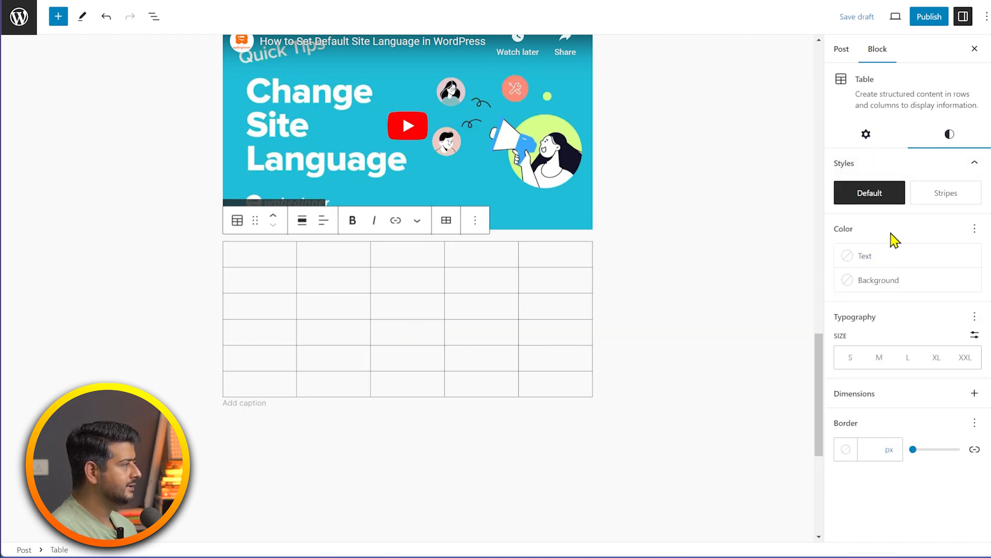
left_click(919, 197)
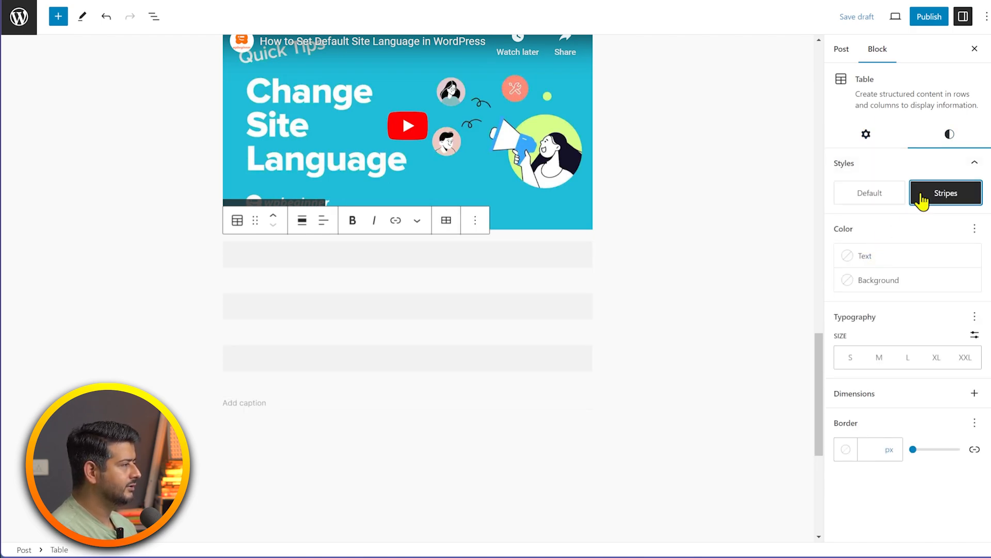
left_click(875, 129)
left_click(843, 216)
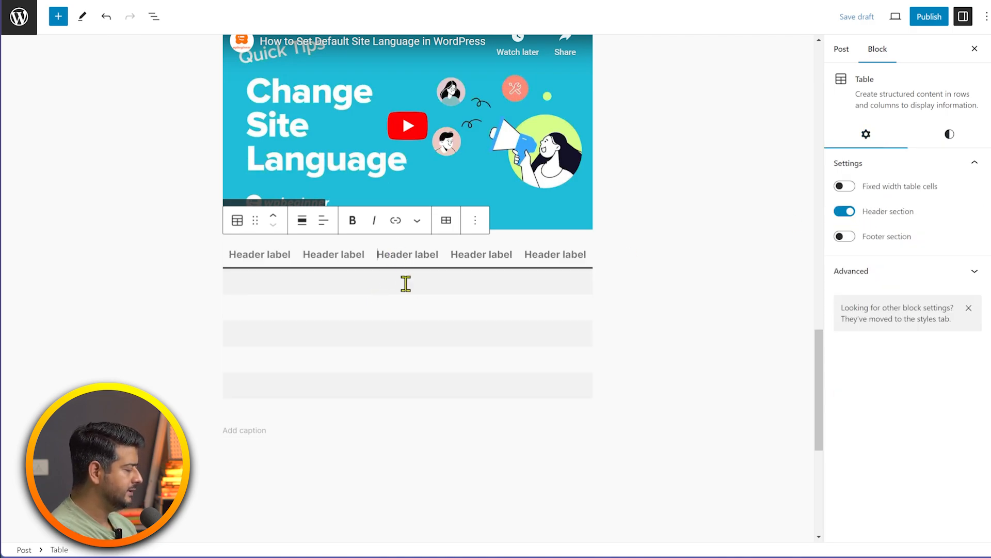
type("XYZ")
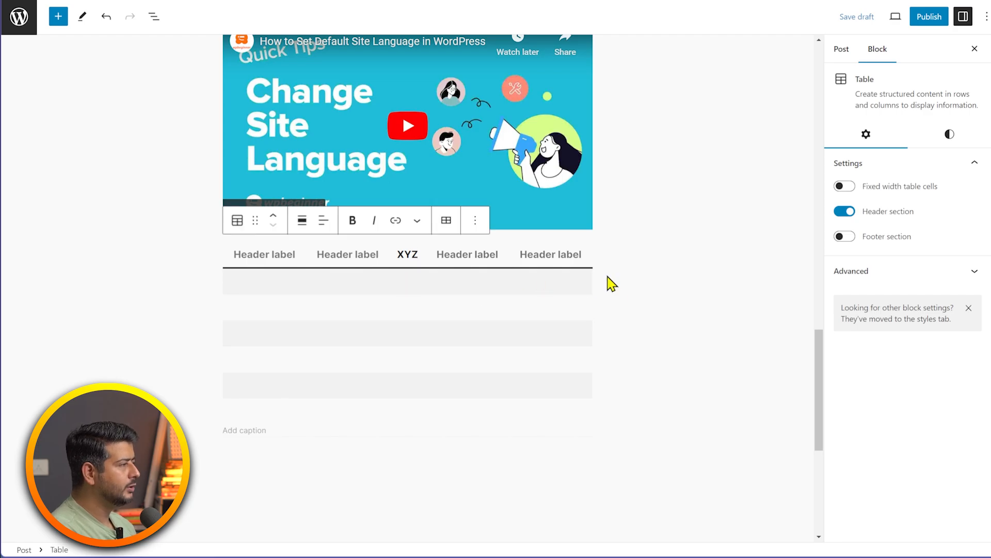
left_click(483, 225)
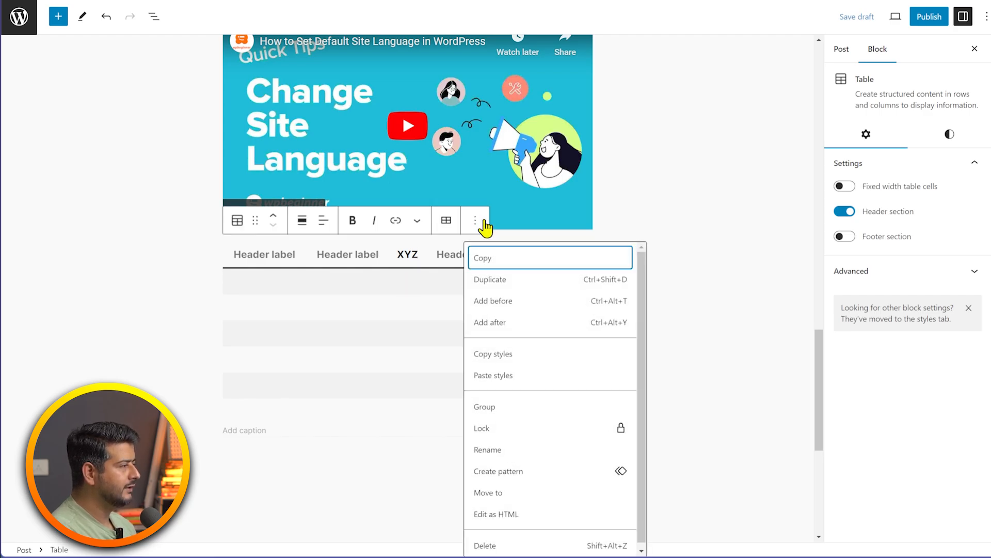
left_click(527, 473)
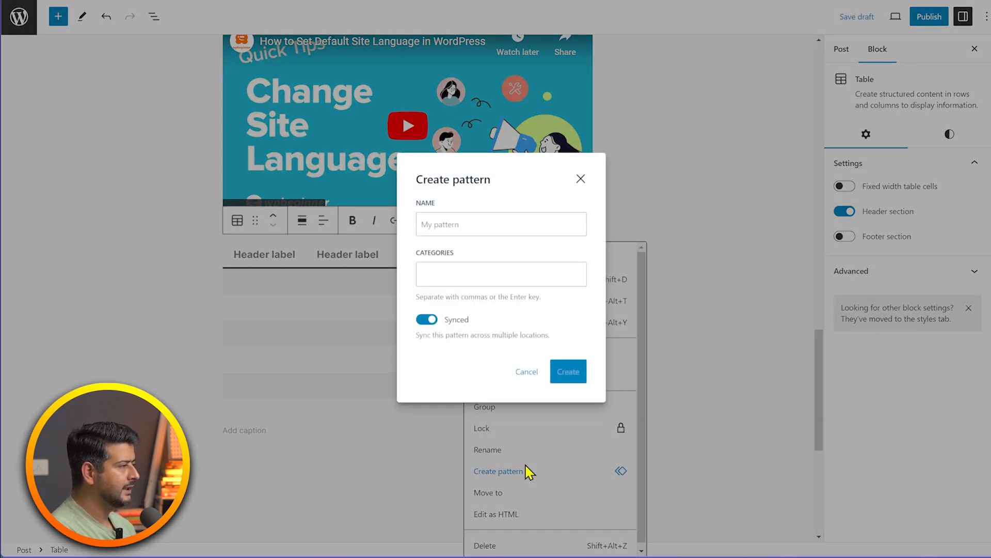
left_click(427, 319)
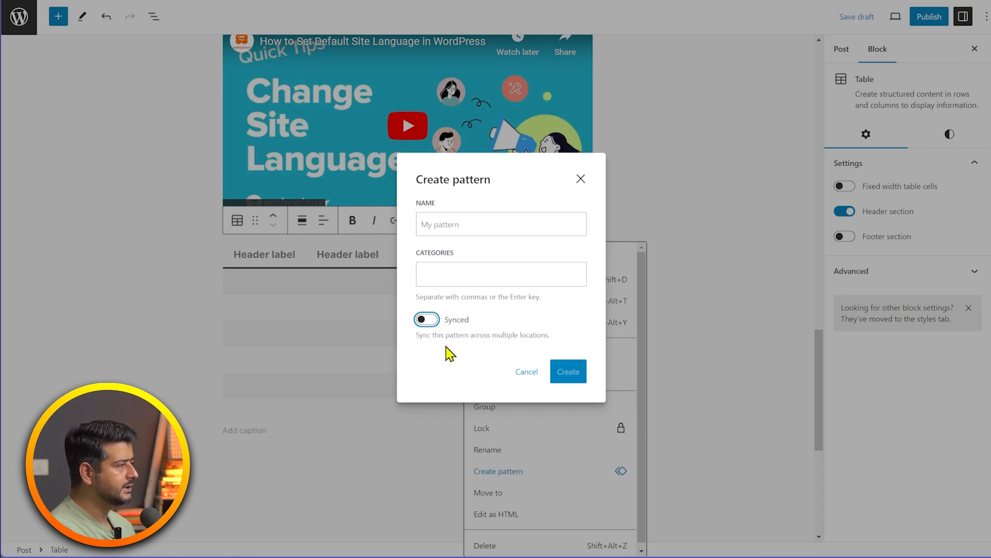
left_click(527, 373)
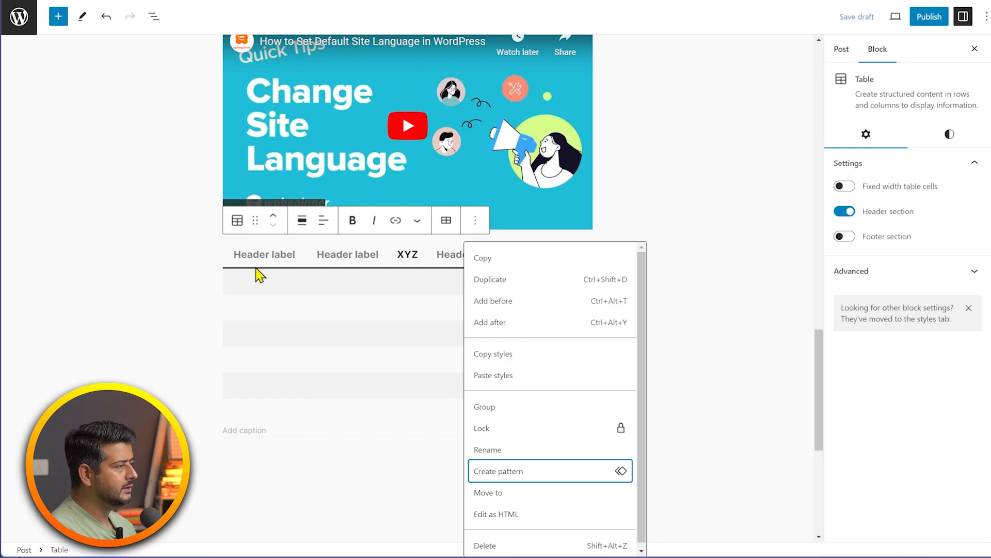
left_click(799, 246)
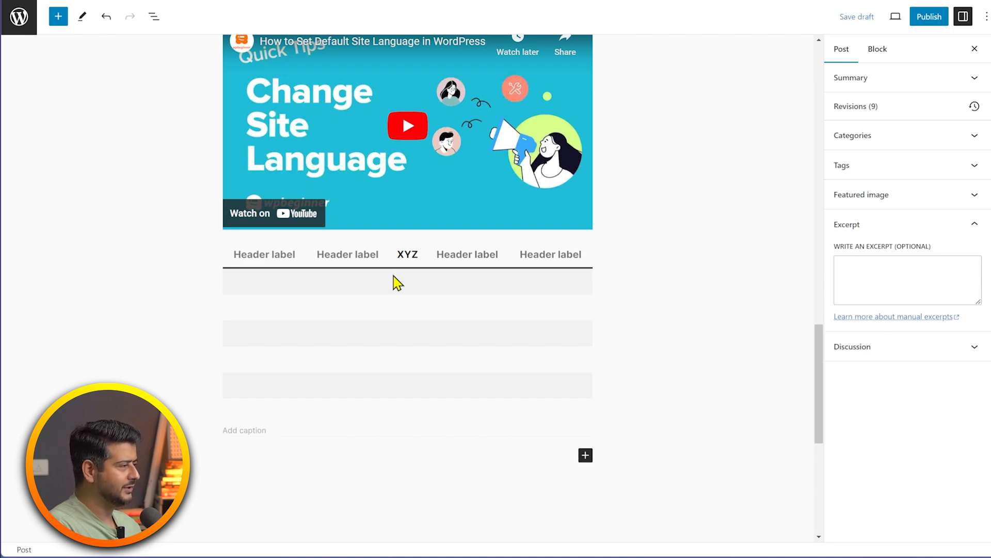
- Add an empty paragraph block below the striped table
scroll(374, 414, "down", 3)
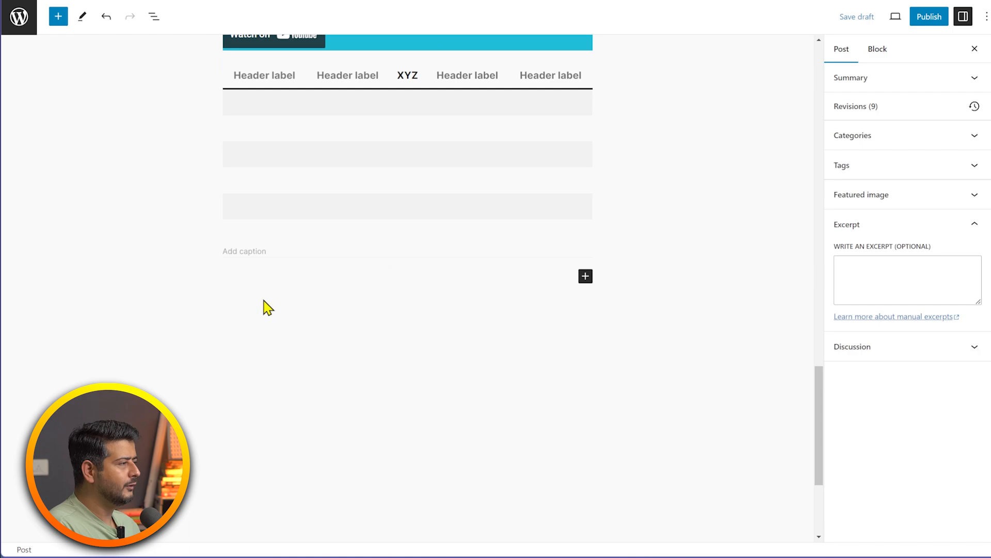
left_click(288, 274)
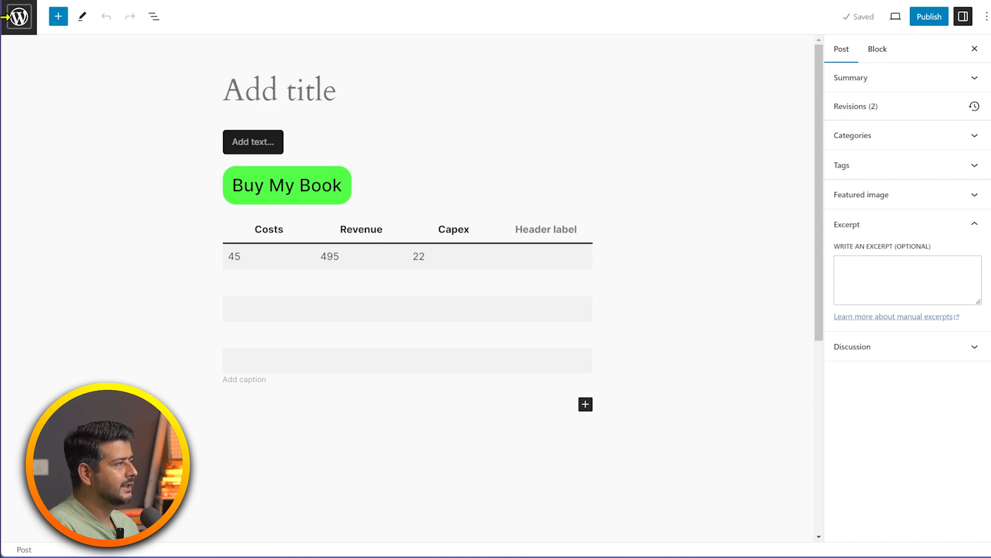
- Leave the other post for the dashboard, start a new form in WPForms and dismiss the builder's introductory prompts
left_click(11, 20)
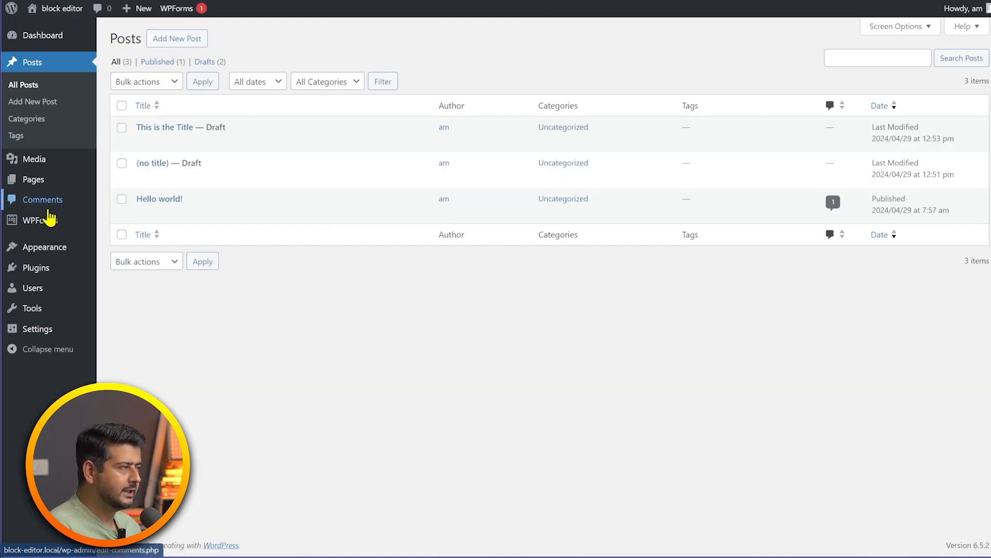
mouse_move(45, 222)
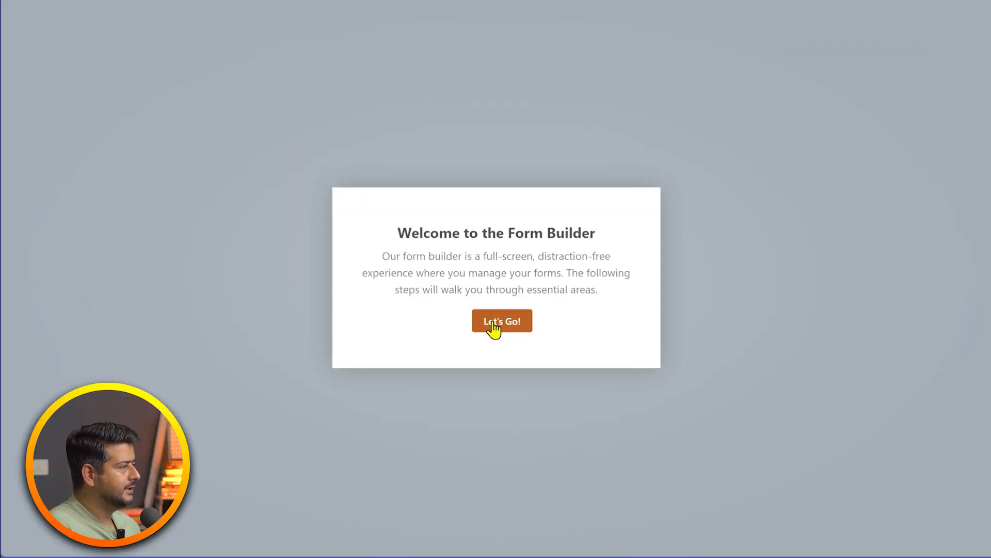
left_click(493, 331)
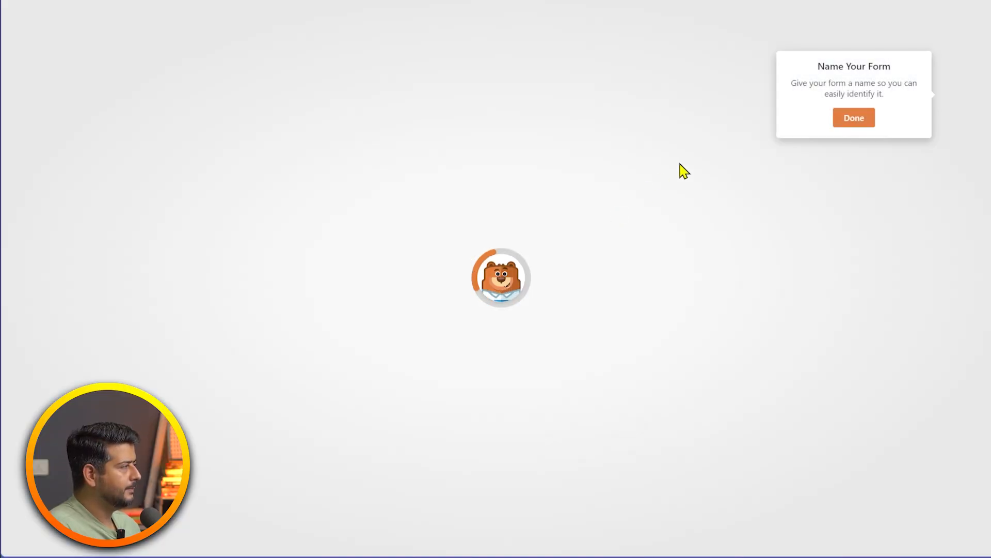
left_click(849, 122)
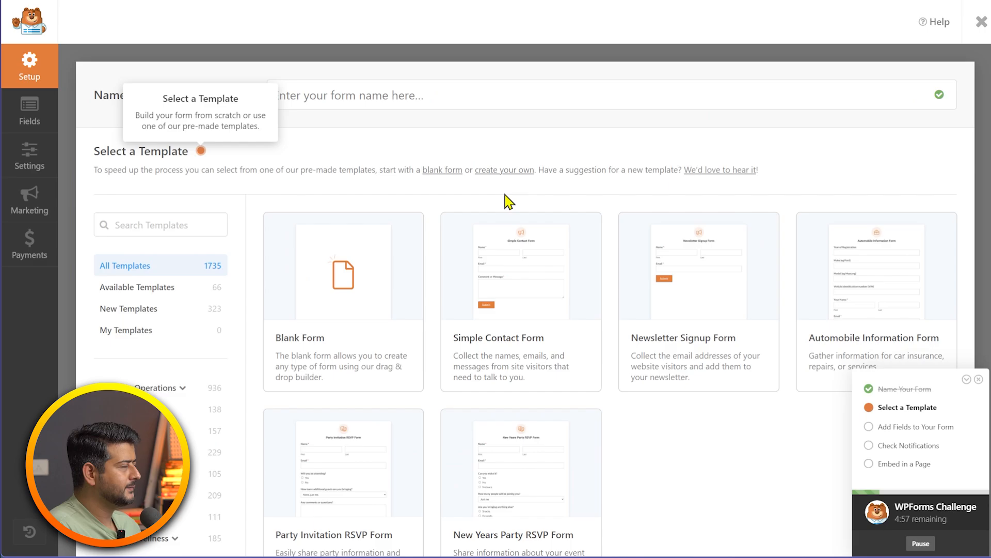
- Name the form "TEst Form", base it on the Simple Contact Form template and save it
left_click(380, 91)
type("T")
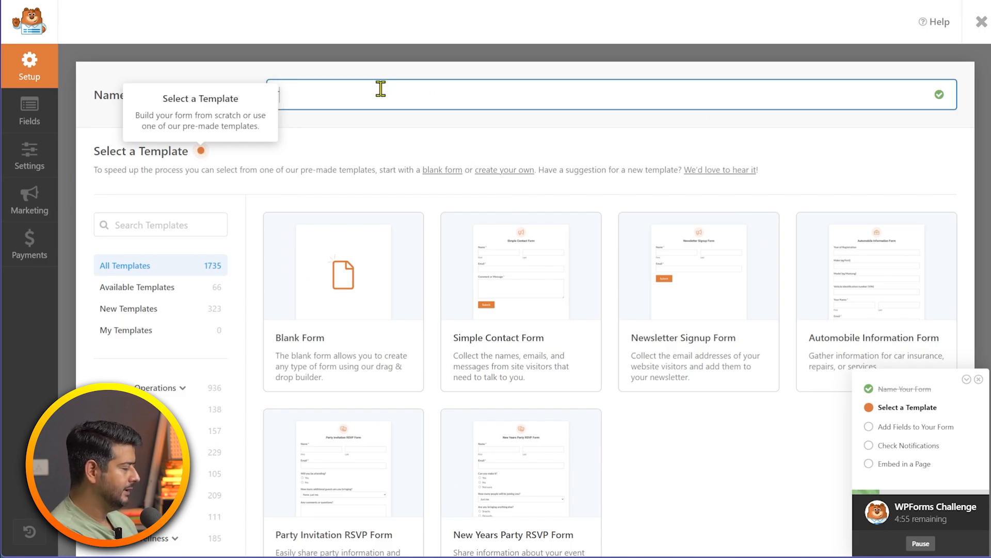
type("Est Form")
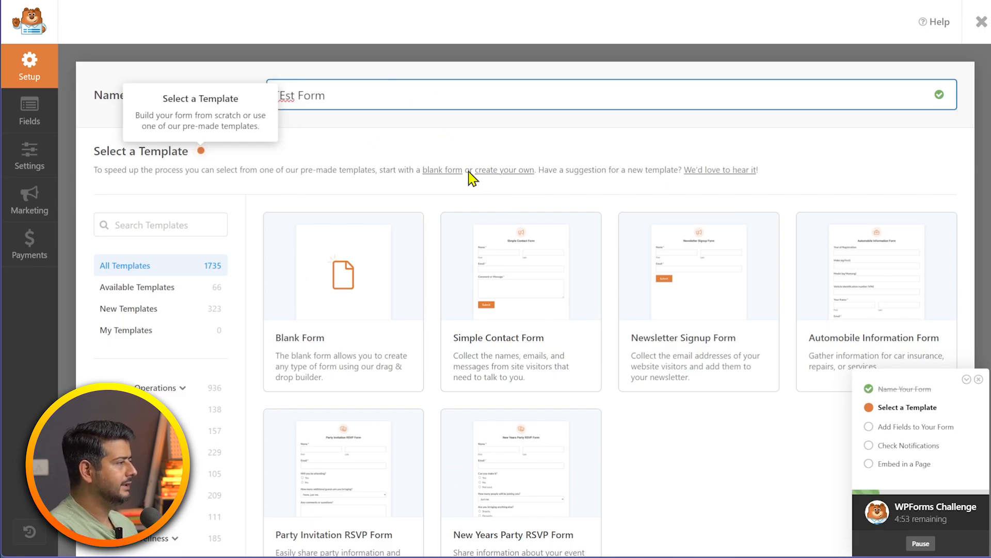
left_click(480, 369)
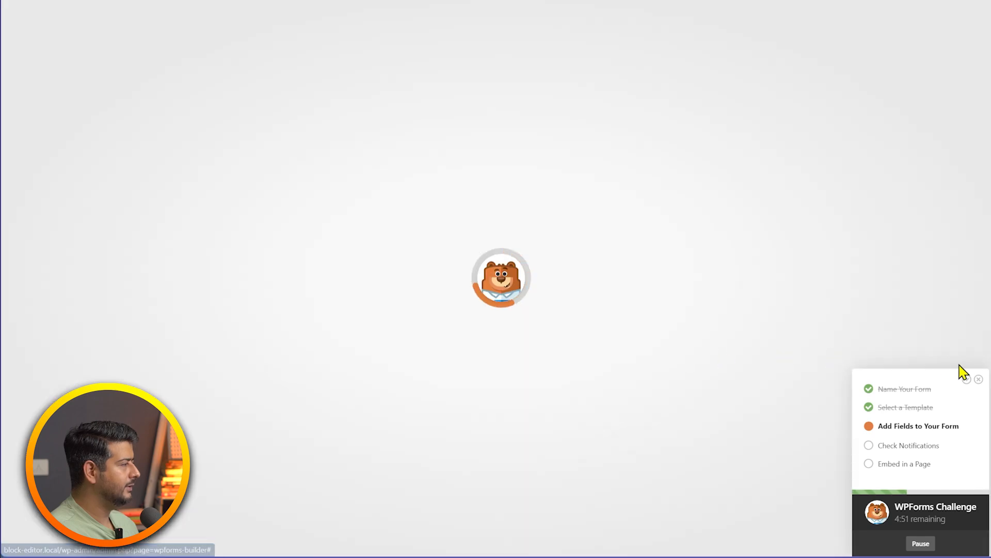
left_click(978, 379)
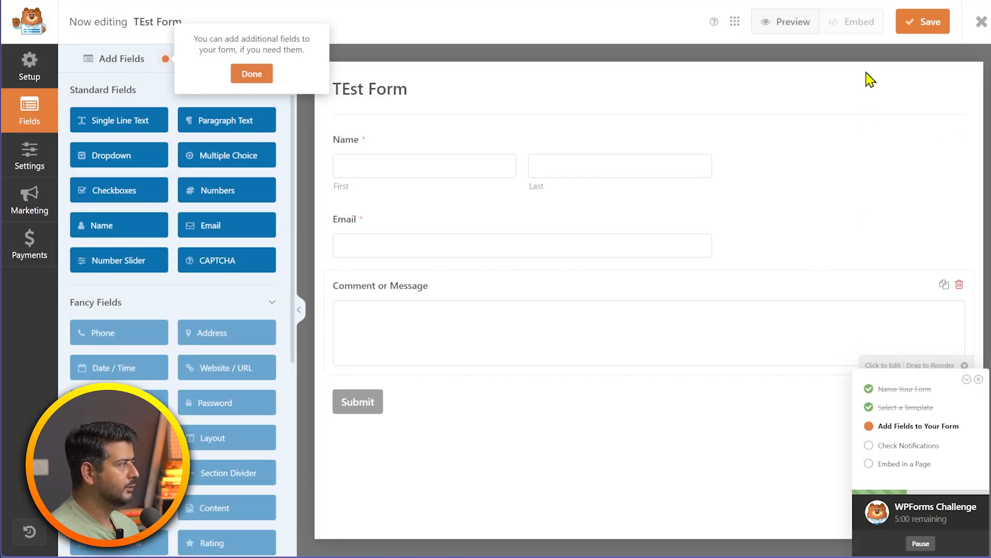
left_click(922, 24)
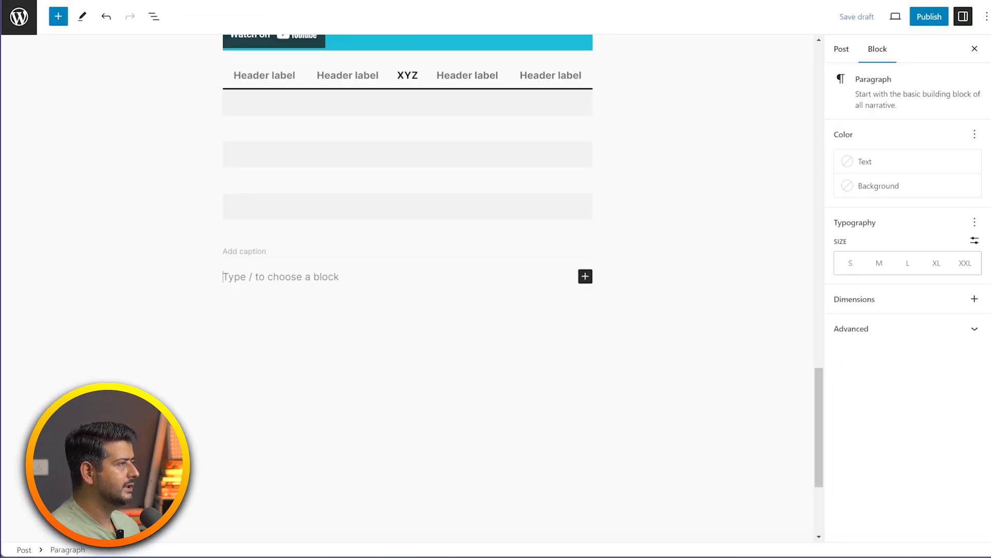
- Return to the "This is the Title" post, save its draft and reload the editor
key("F5")
left_click(599, 38)
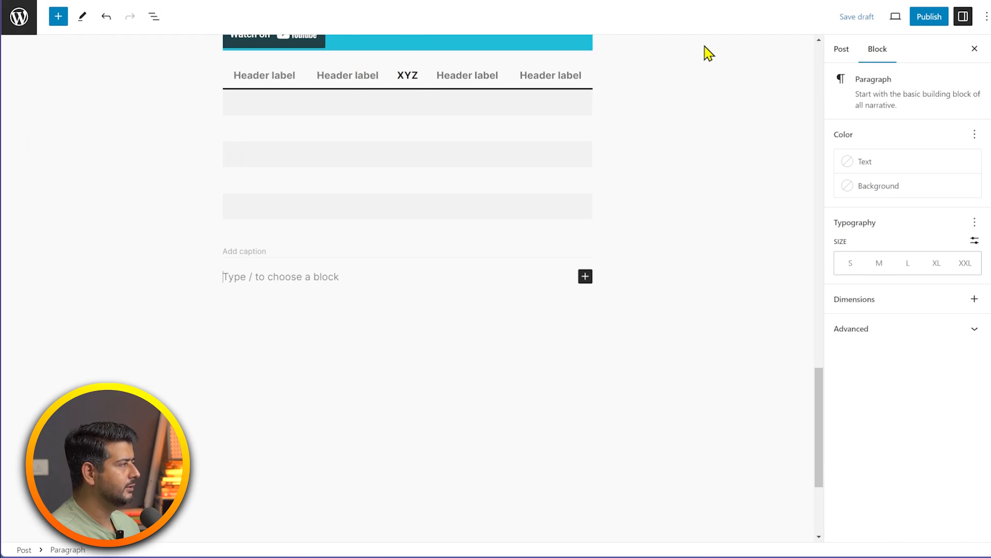
left_click(855, 20)
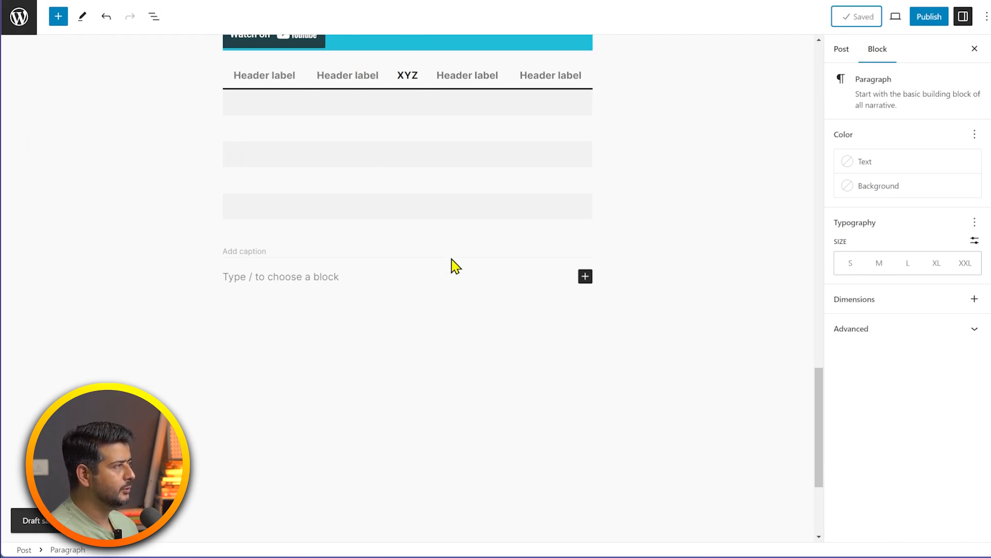
key("F5")
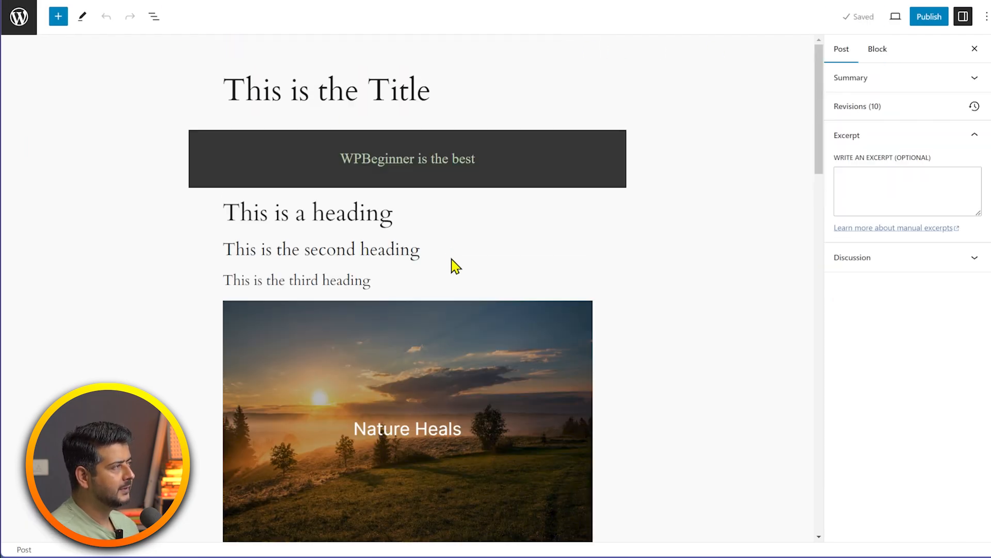
scroll(450, 274, "down", 18)
scroll(449, 287, "down", 8)
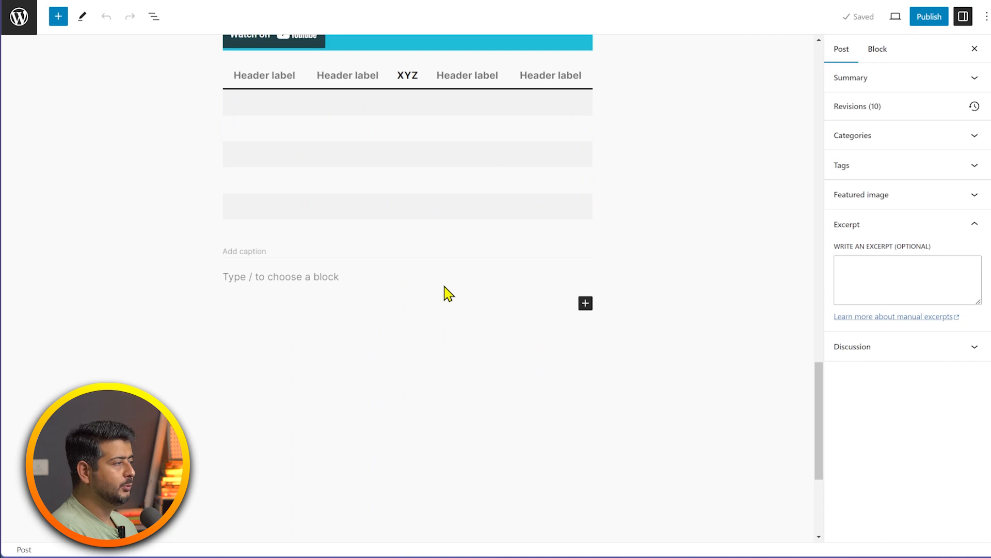
- Insert a WPForms block in the empty paragraph below the striped table and set it to display "TEst Form"
left_click(301, 100)
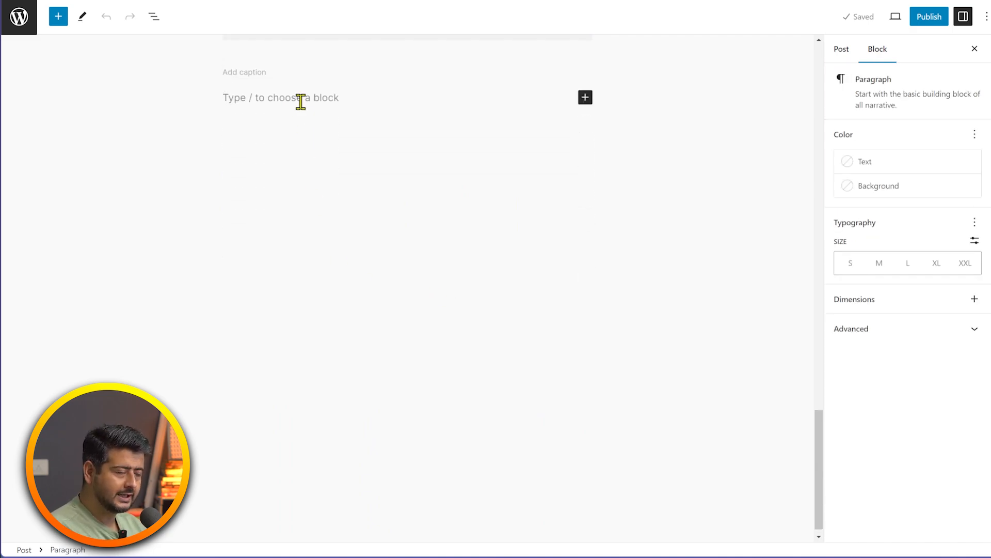
type("/wp")
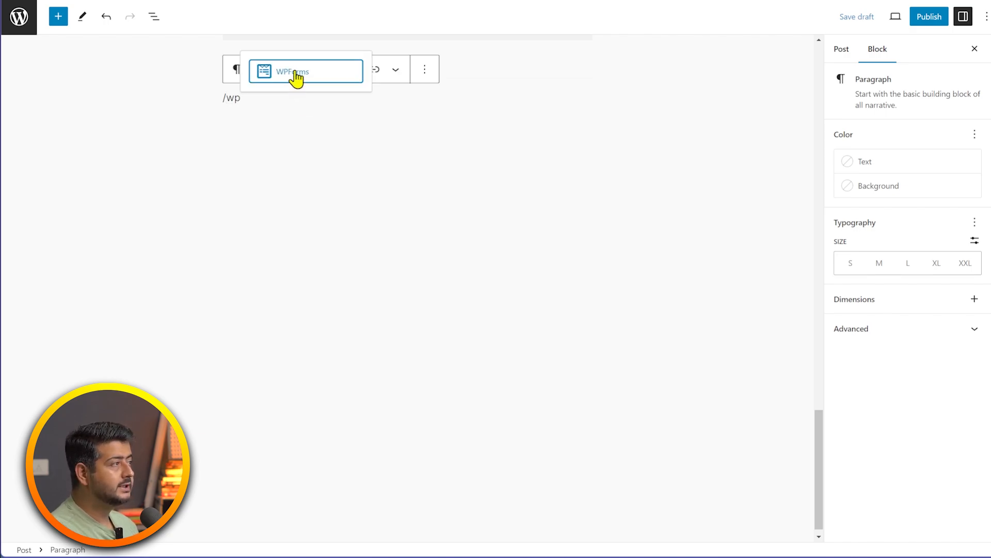
left_click(295, 75)
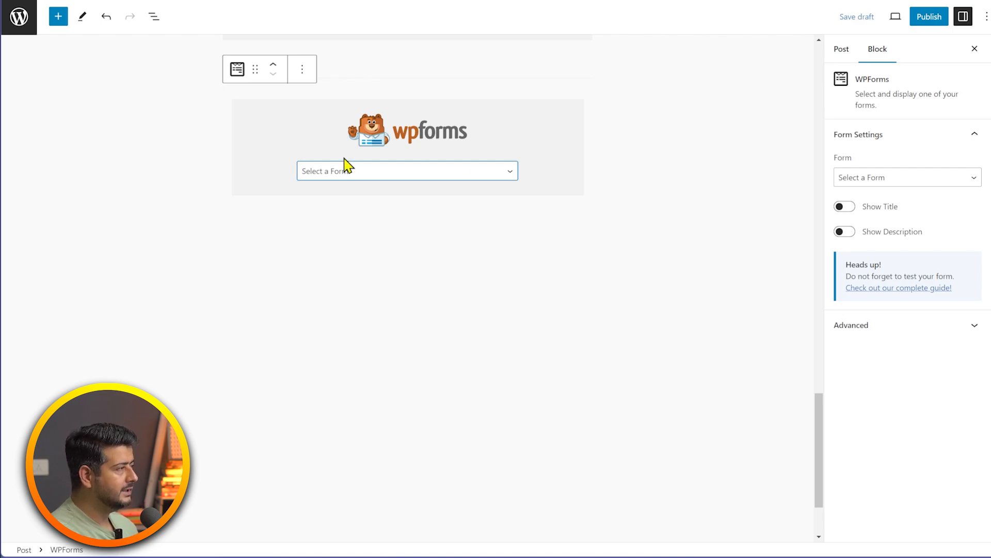
left_click(513, 175)
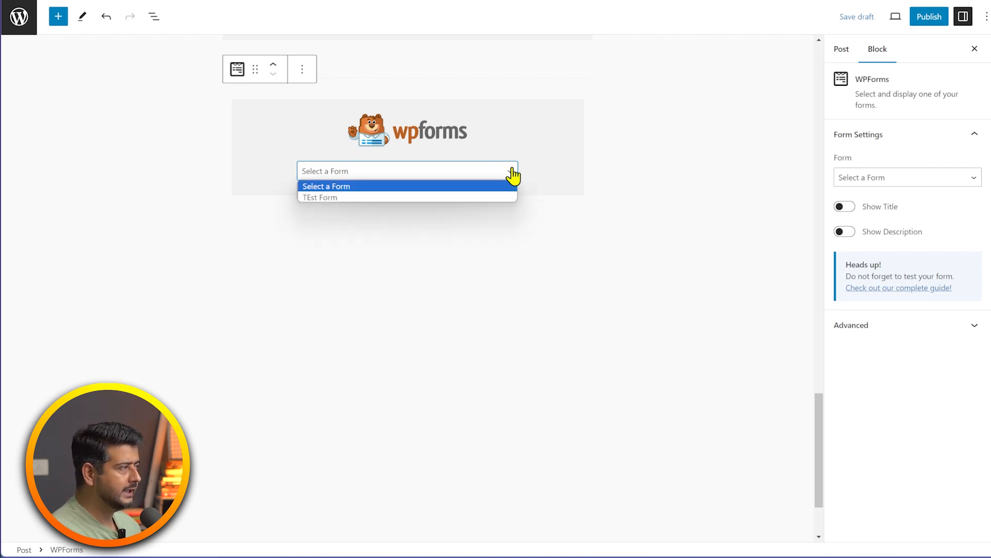
left_click(321, 199)
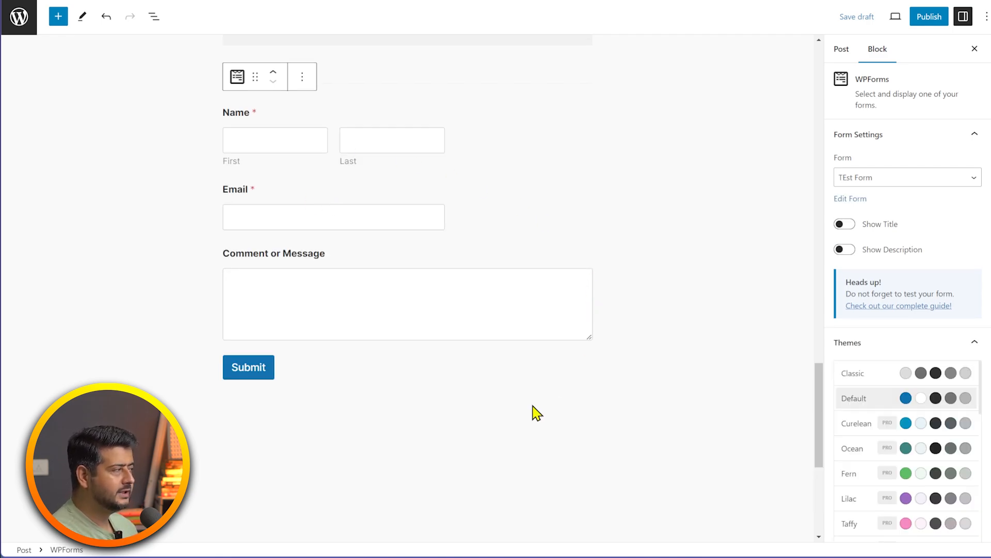
scroll(537, 413, "up", 3)
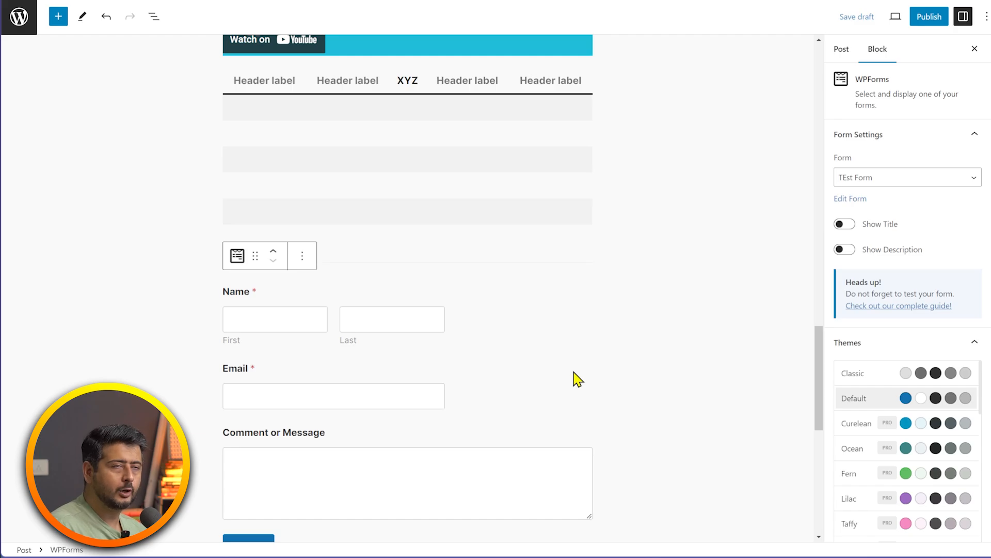
- Search Google for "spectra" in a new browser tab and look through the results
key("ctrl+t")
type("spectr")
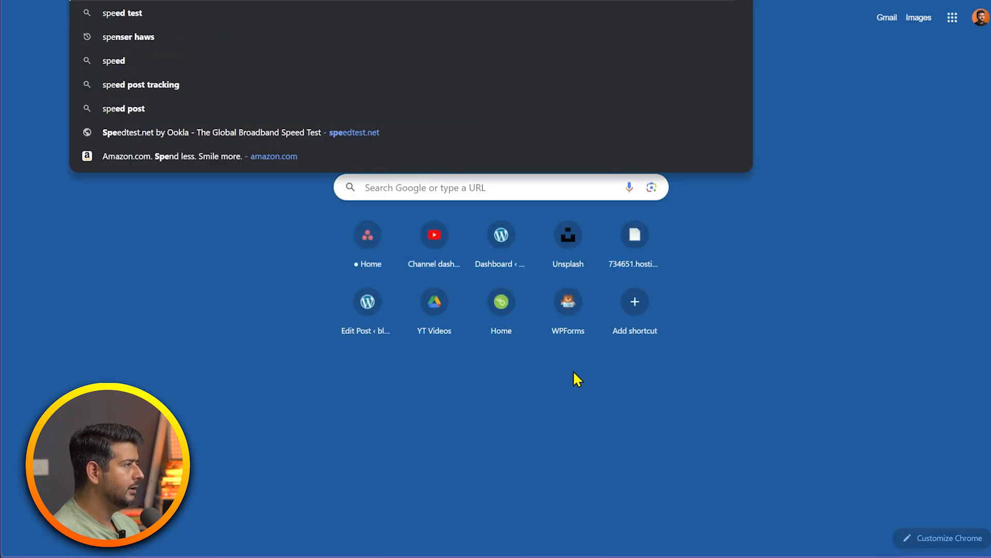
type("a")
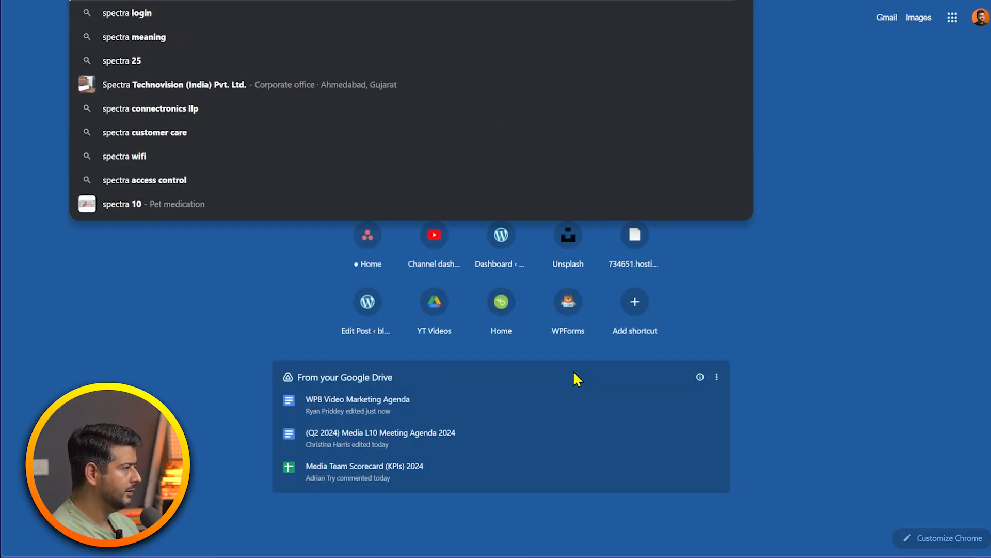
key("Return")
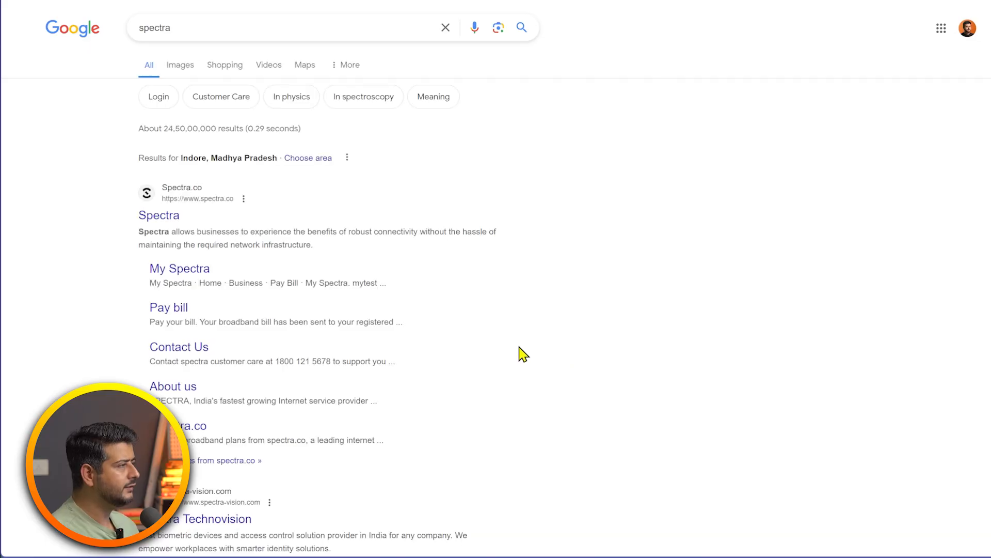
scroll(325, 339, "down", 3)
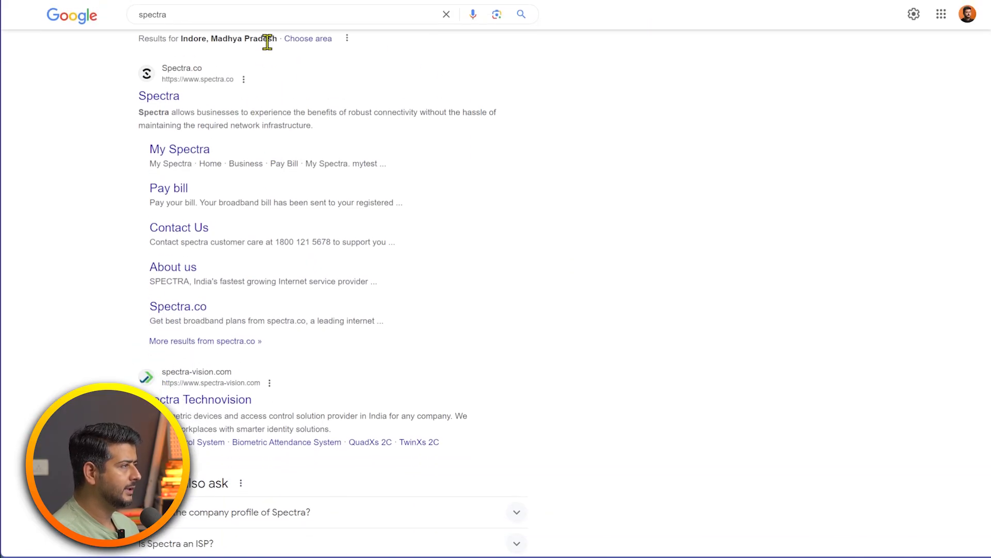
- Refine the search to "spectra wordpres" and open the WordPress.org plugin page of Spectra – WordPress Gutenberg Blocks
scroll(270, 35, "up", 3)
left_click(271, 35)
type("wordpres")
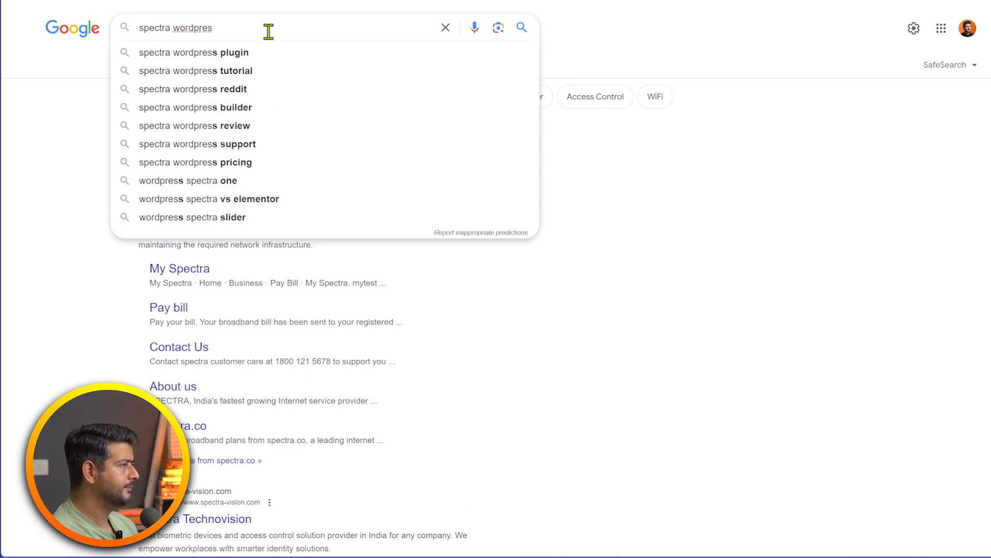
key("Return")
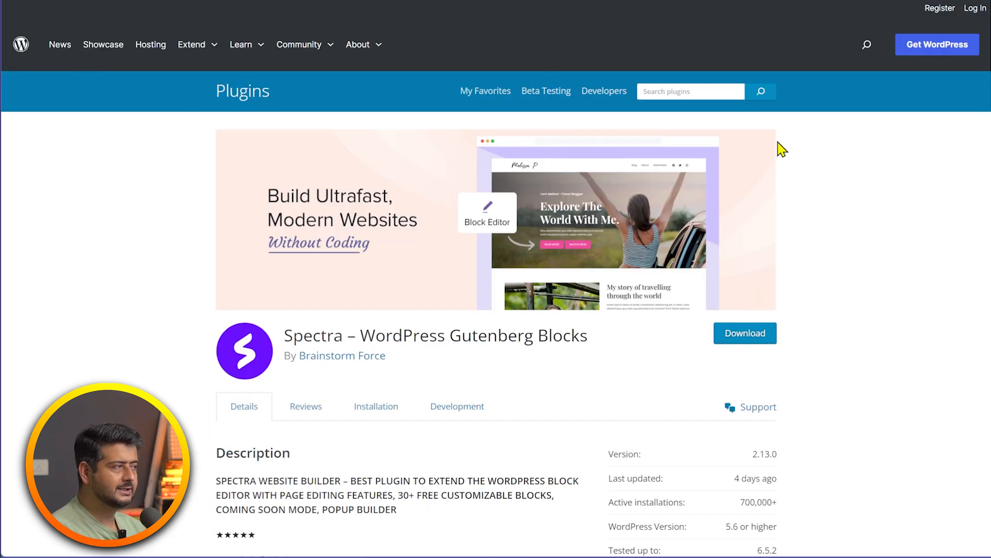
- Examine the Spectra plugin's description and its list of essential blocks, and return to the embedded form in the post editor
scroll(342, 329, "down", 15)
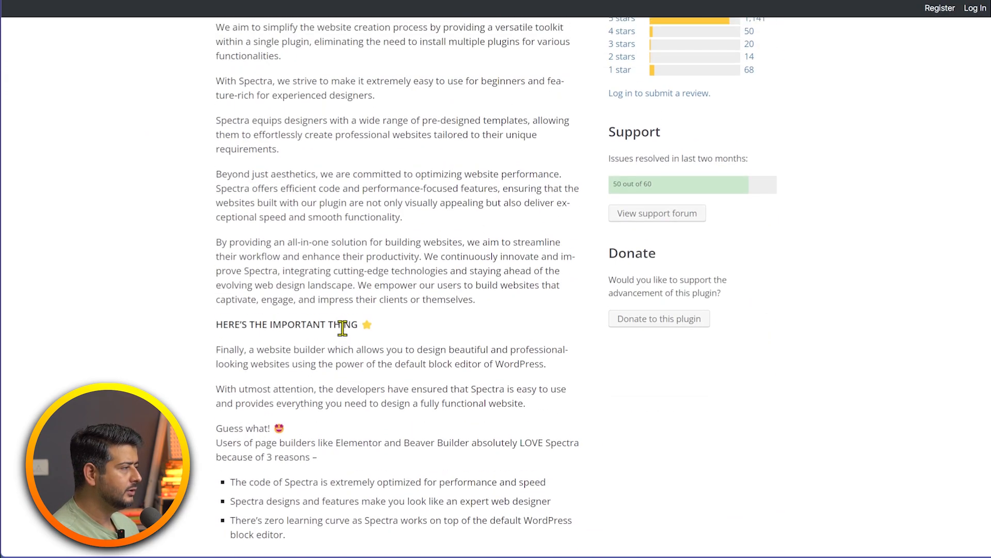
scroll(343, 328, "down", 20)
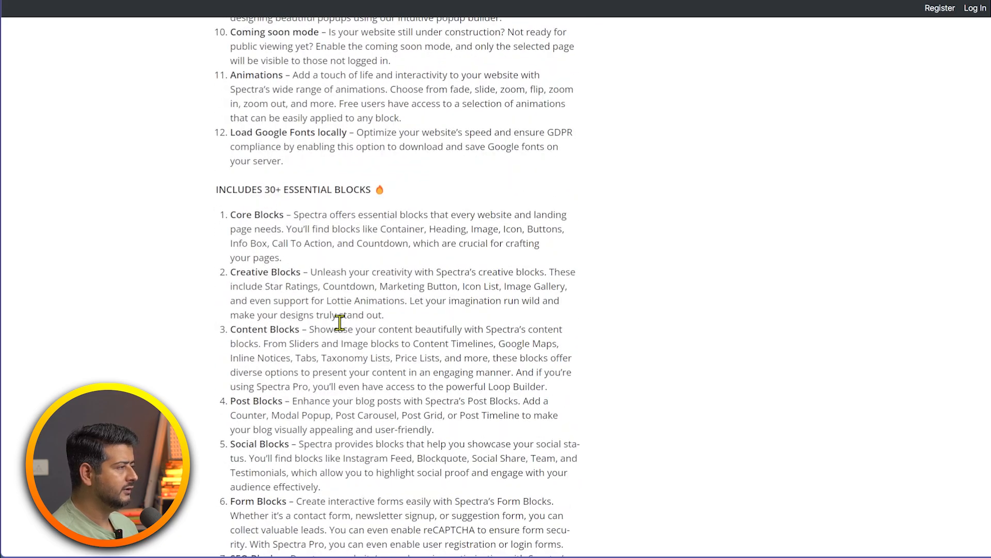
scroll(340, 323, "down", 18)
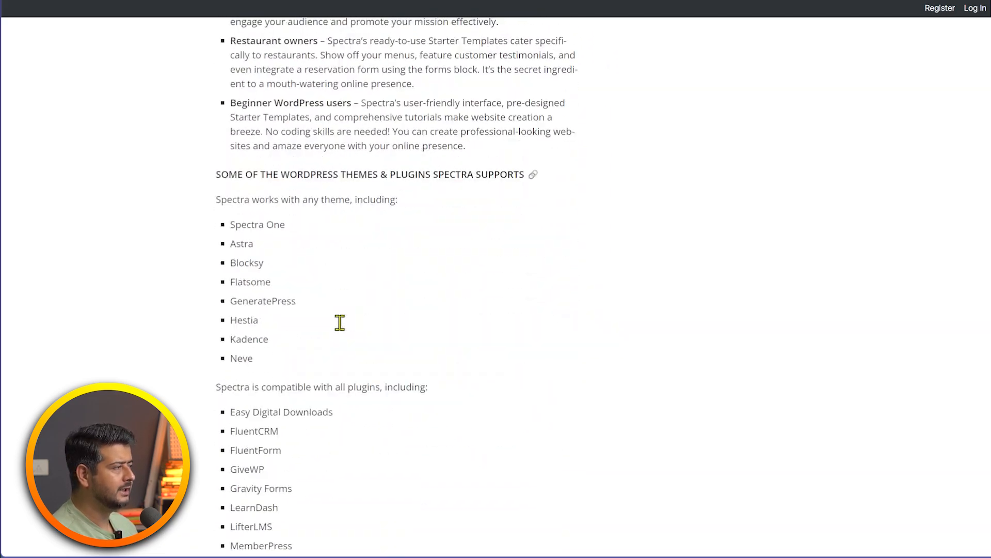
scroll(397, 356, "up", 20)
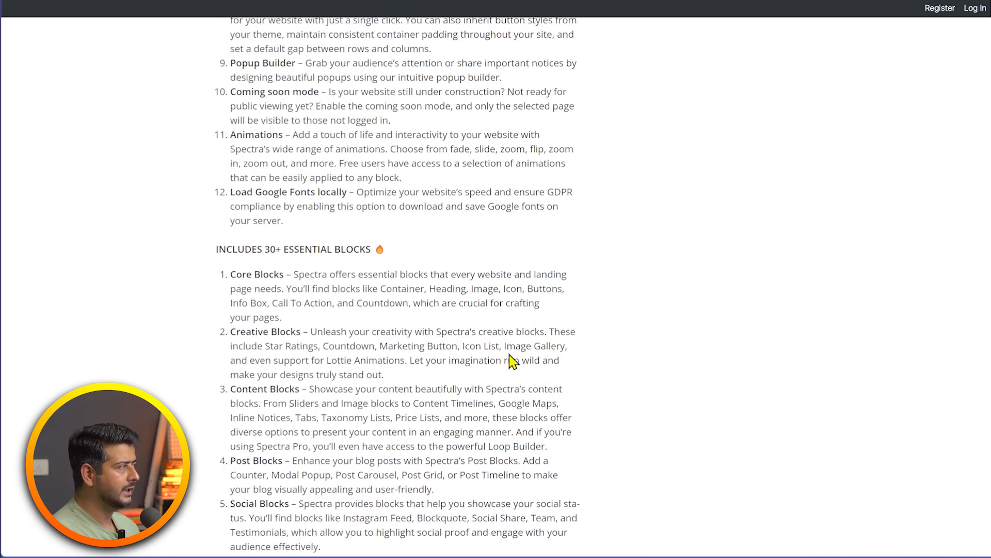
scroll(512, 356, "up", 15)
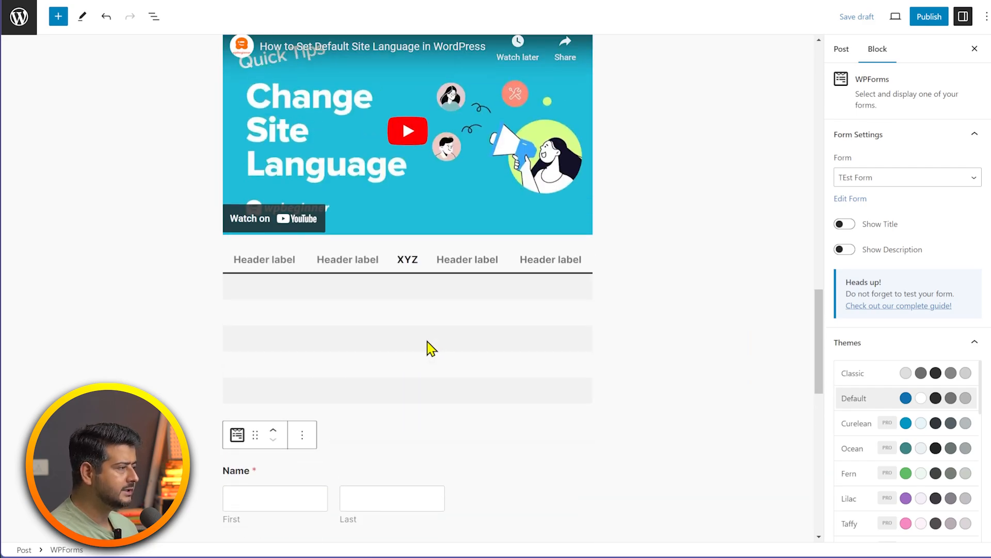
scroll(428, 351, "down", 5)
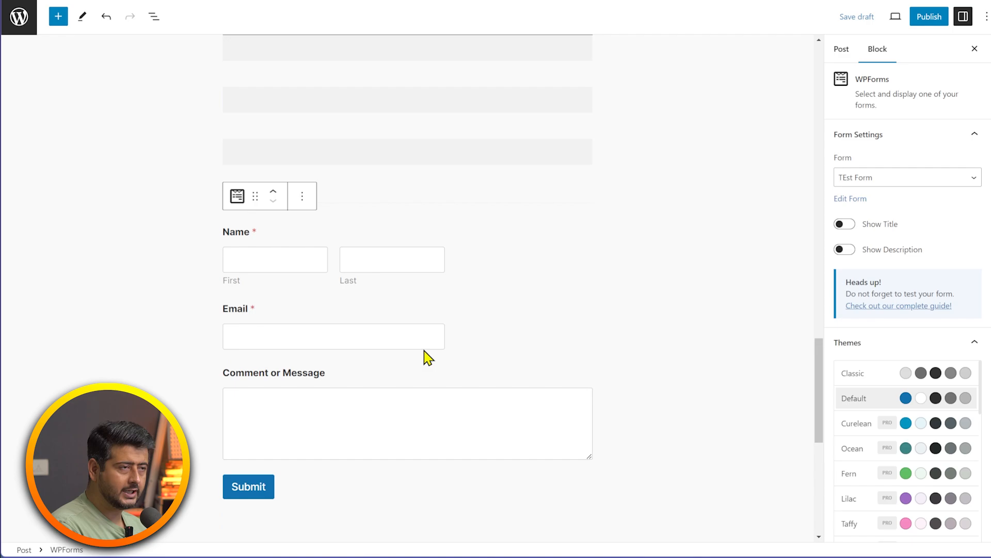